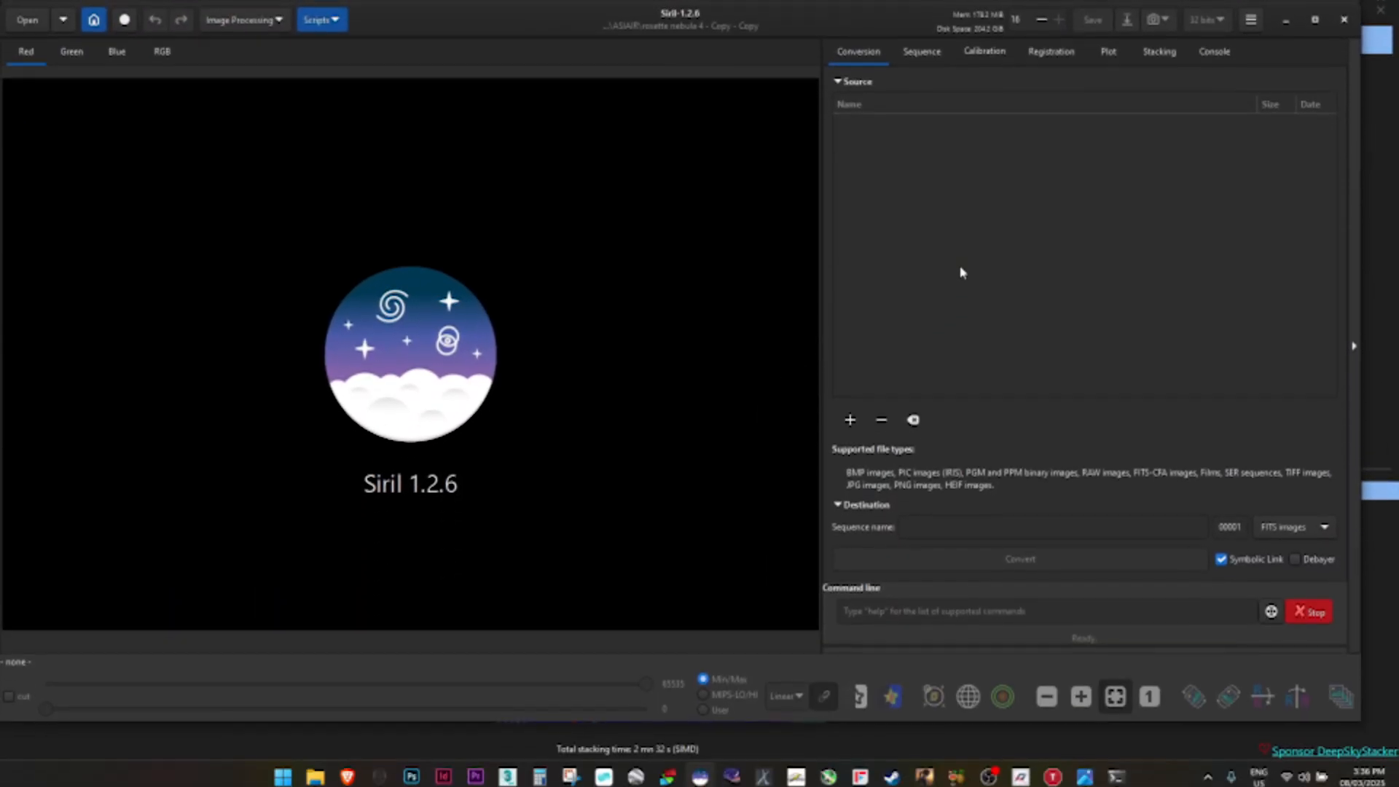
Set the working directory to the M101-2 folder inside ASIAIR
click(1315, 16)
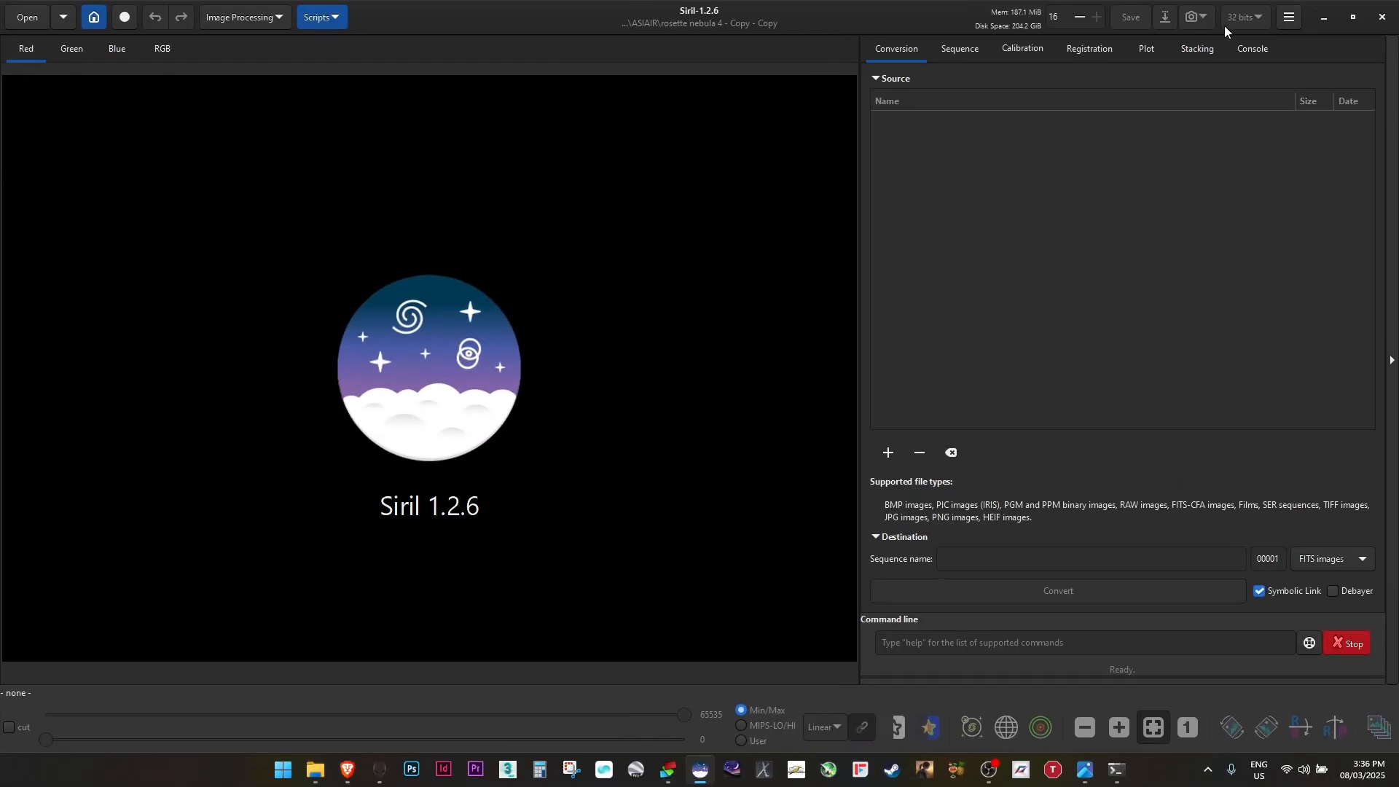
click(94, 18)
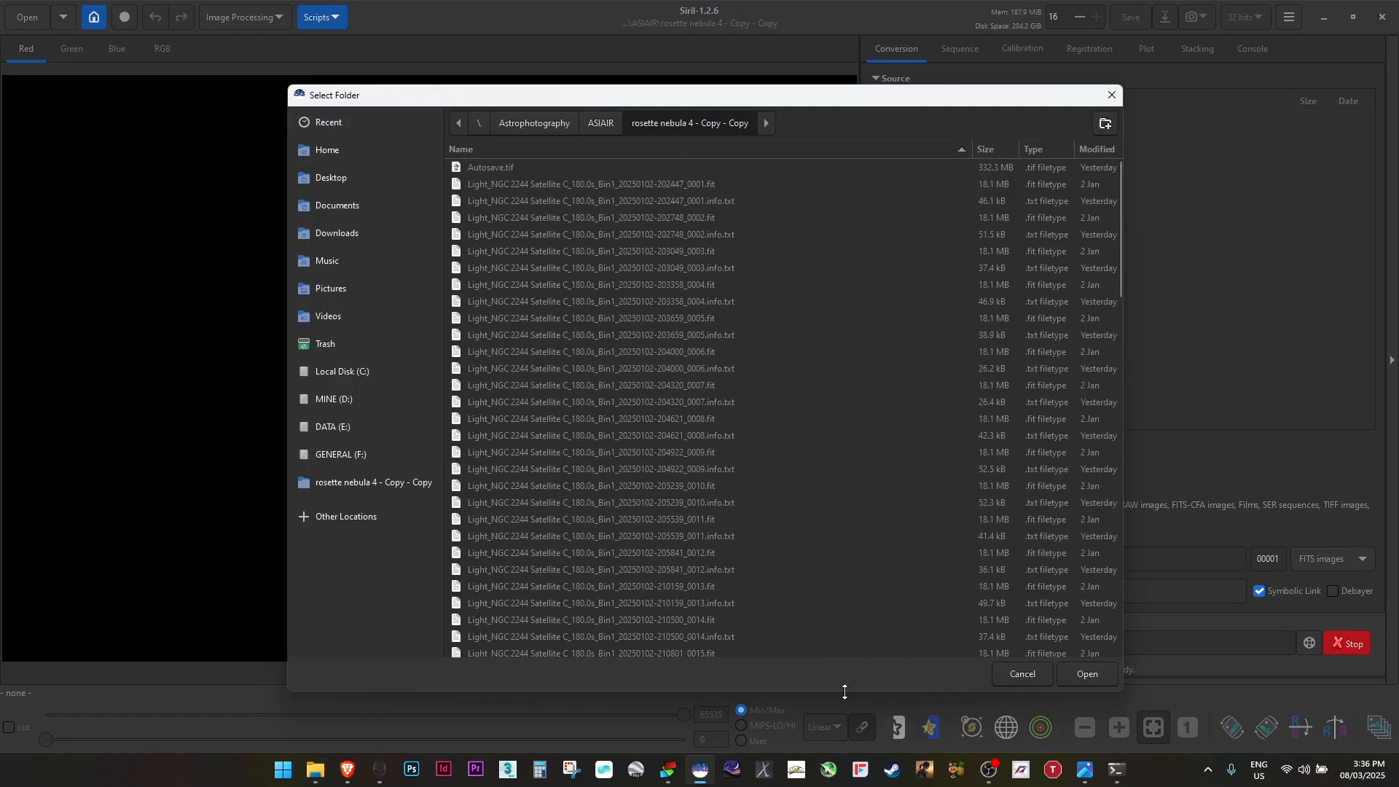
click(670, 696)
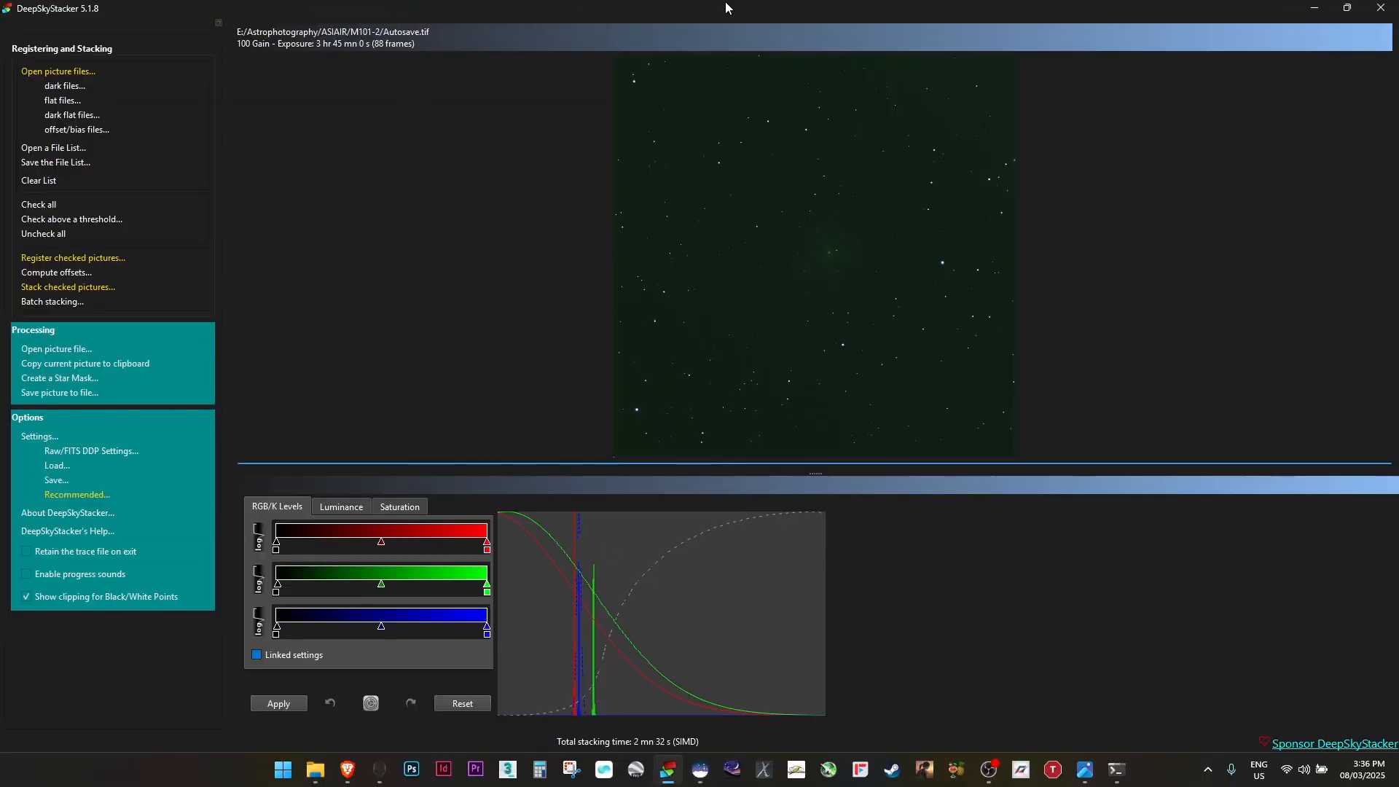
click(1315, 7)
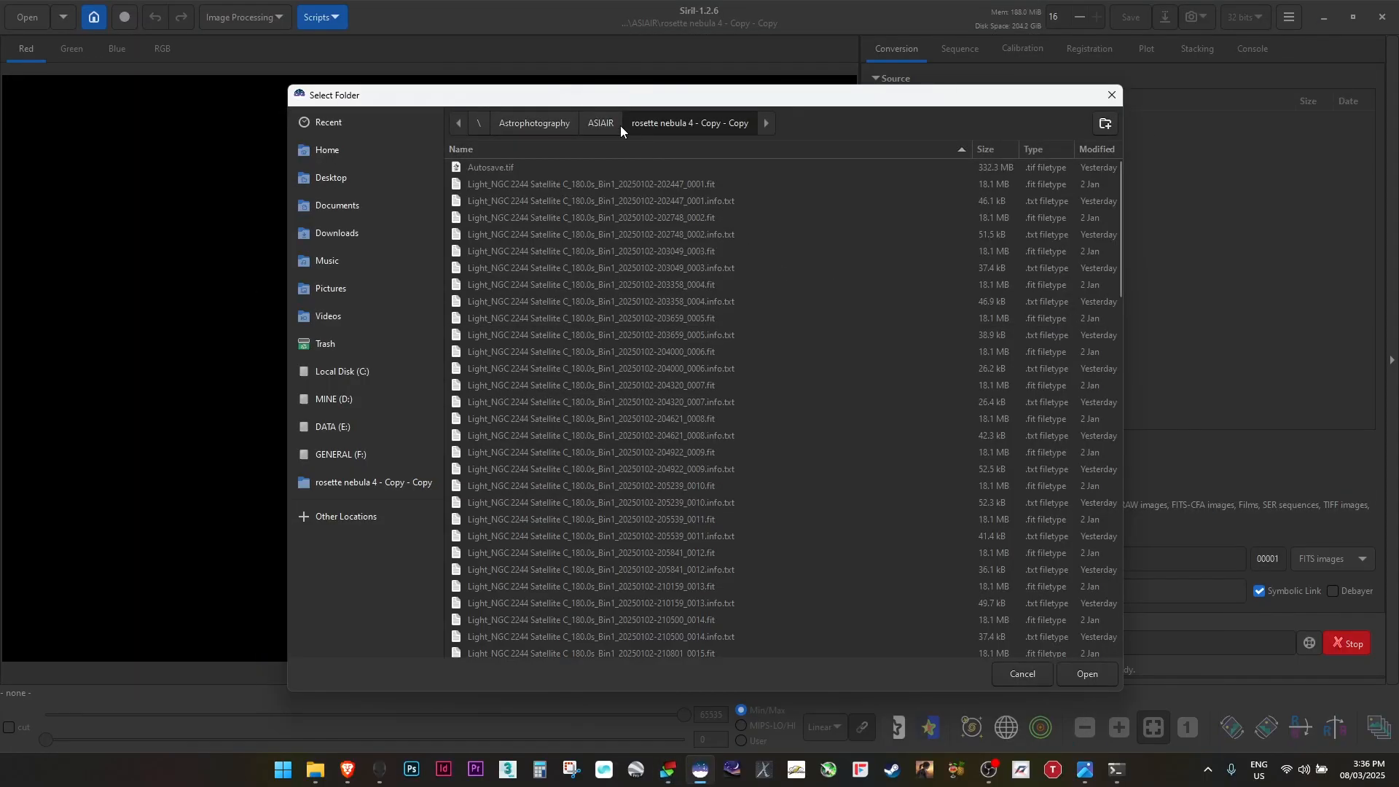
click(620, 125)
double_click(489, 382)
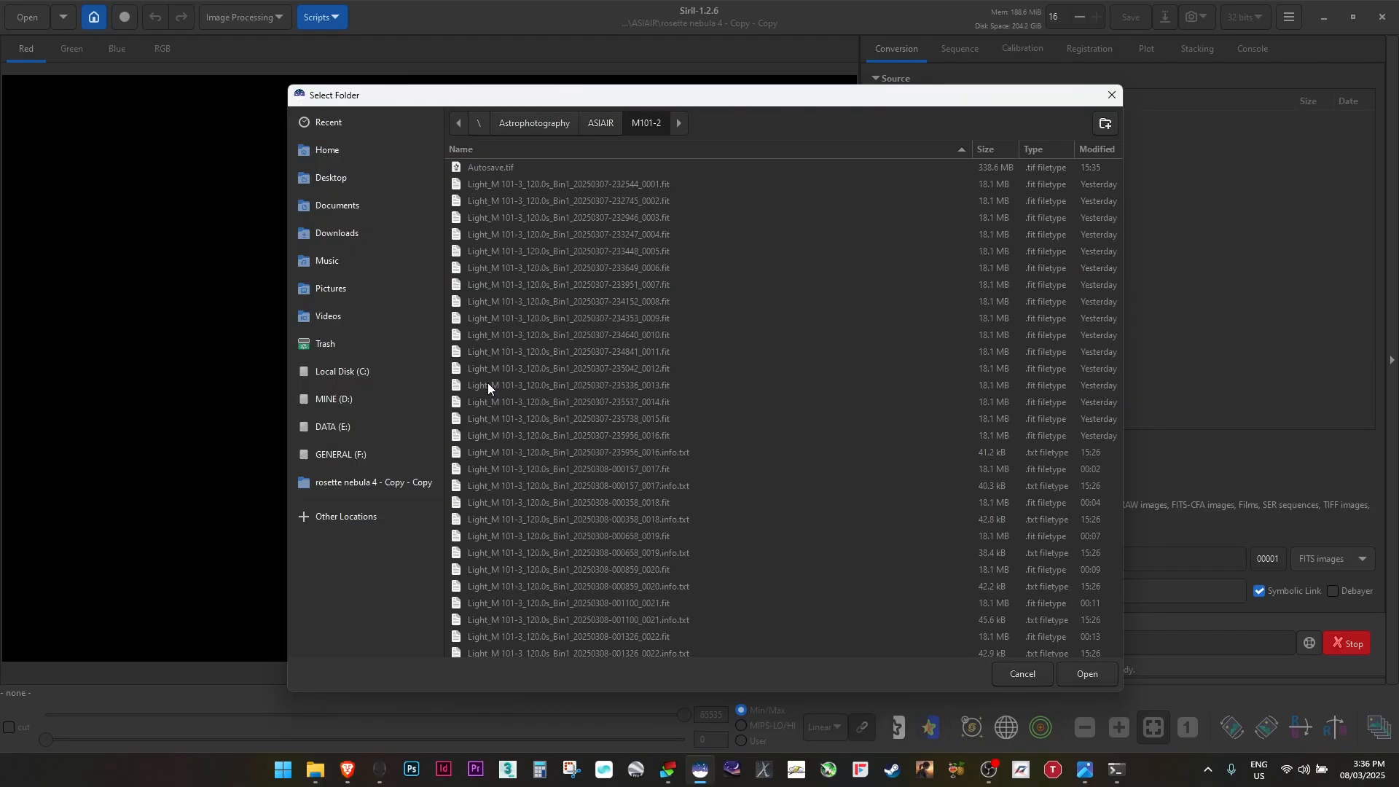
click(1085, 673)
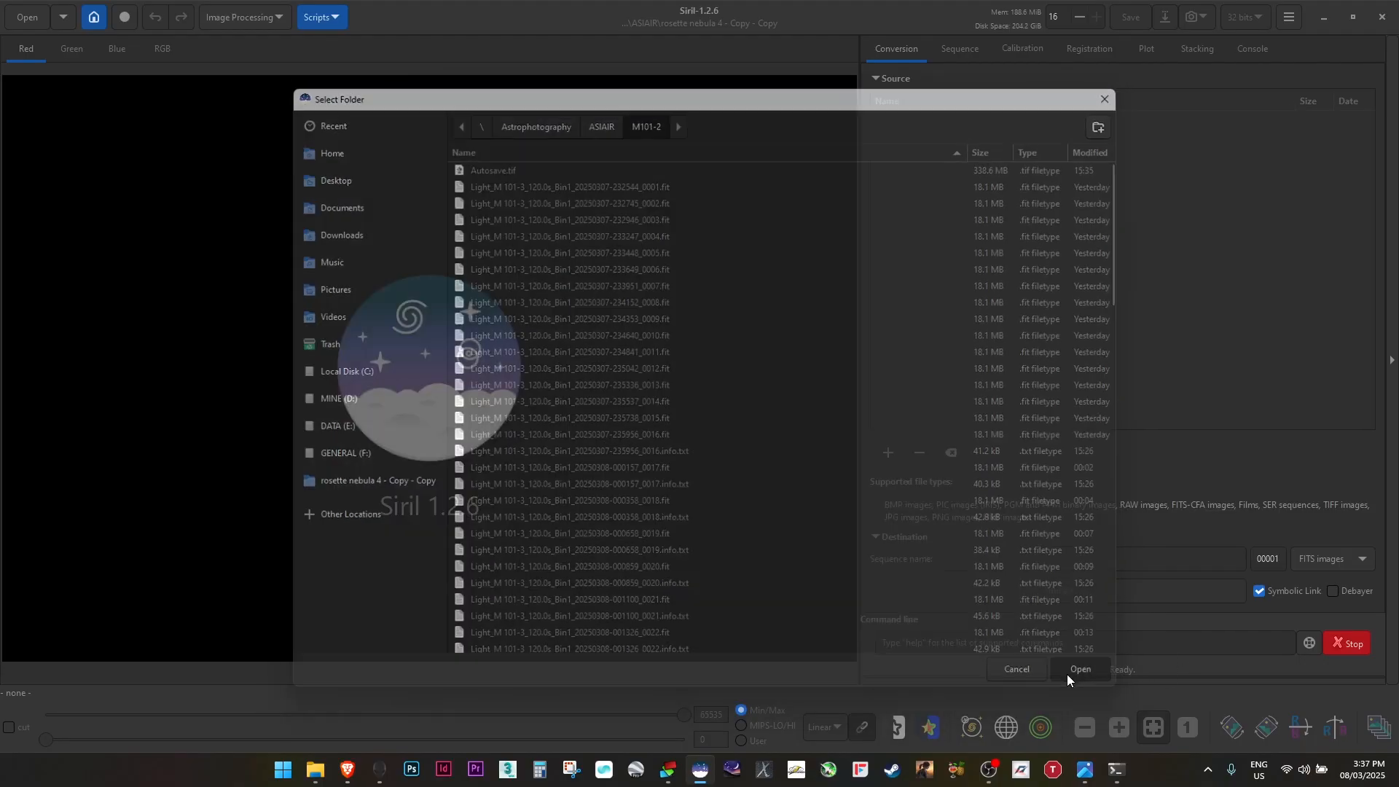
Open Autosave.tif and switch the display preview to AutoStretch
click(28, 18)
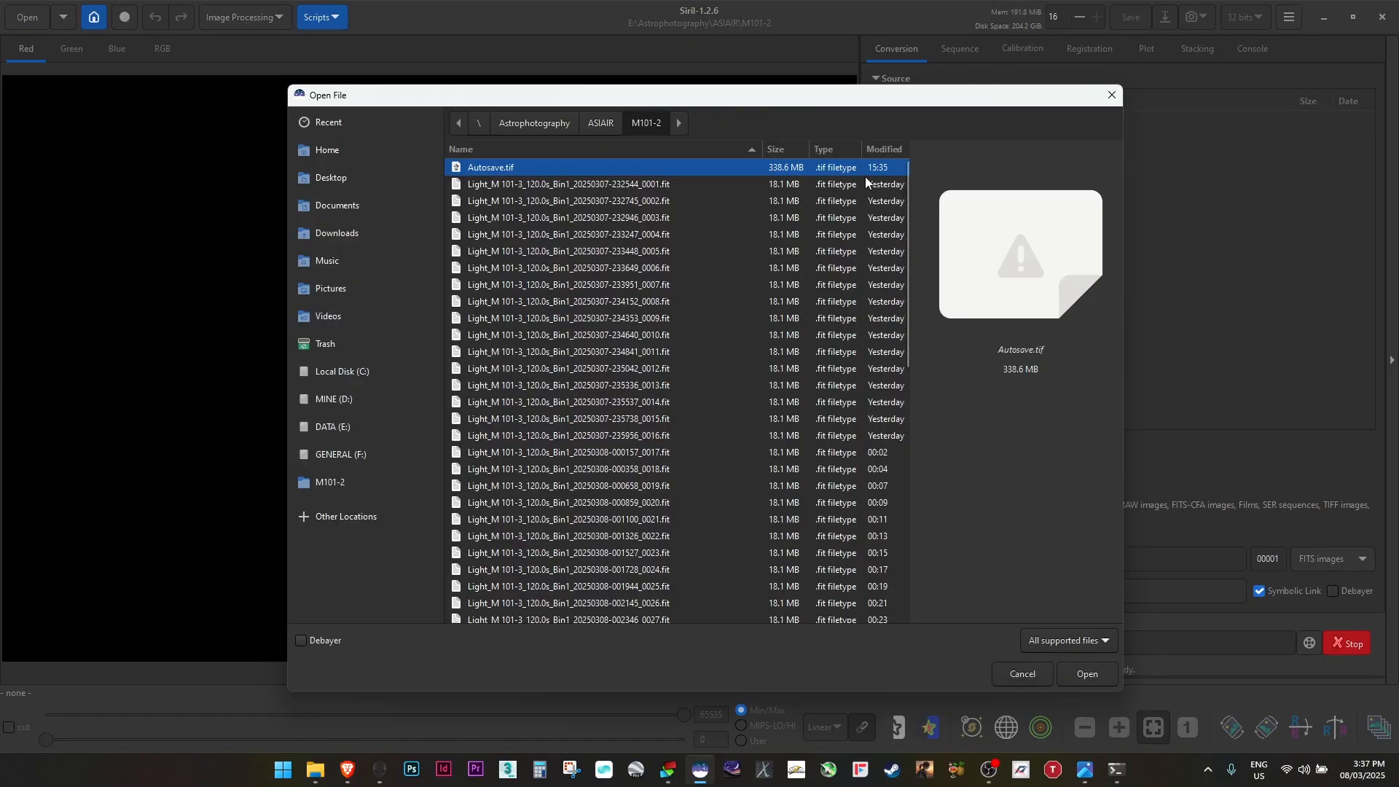
double_click(581, 175)
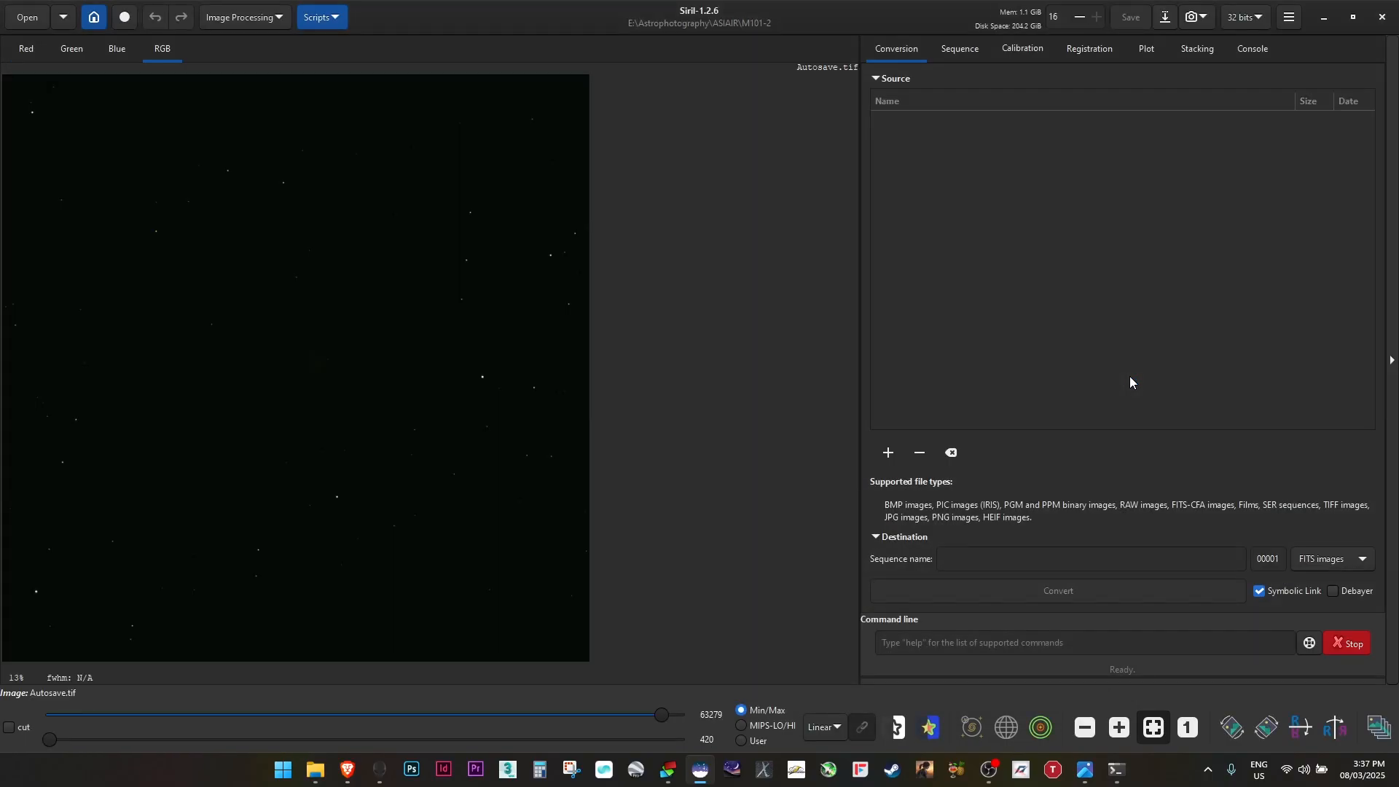
drag(327, 333, 428, 331)
click(824, 726)
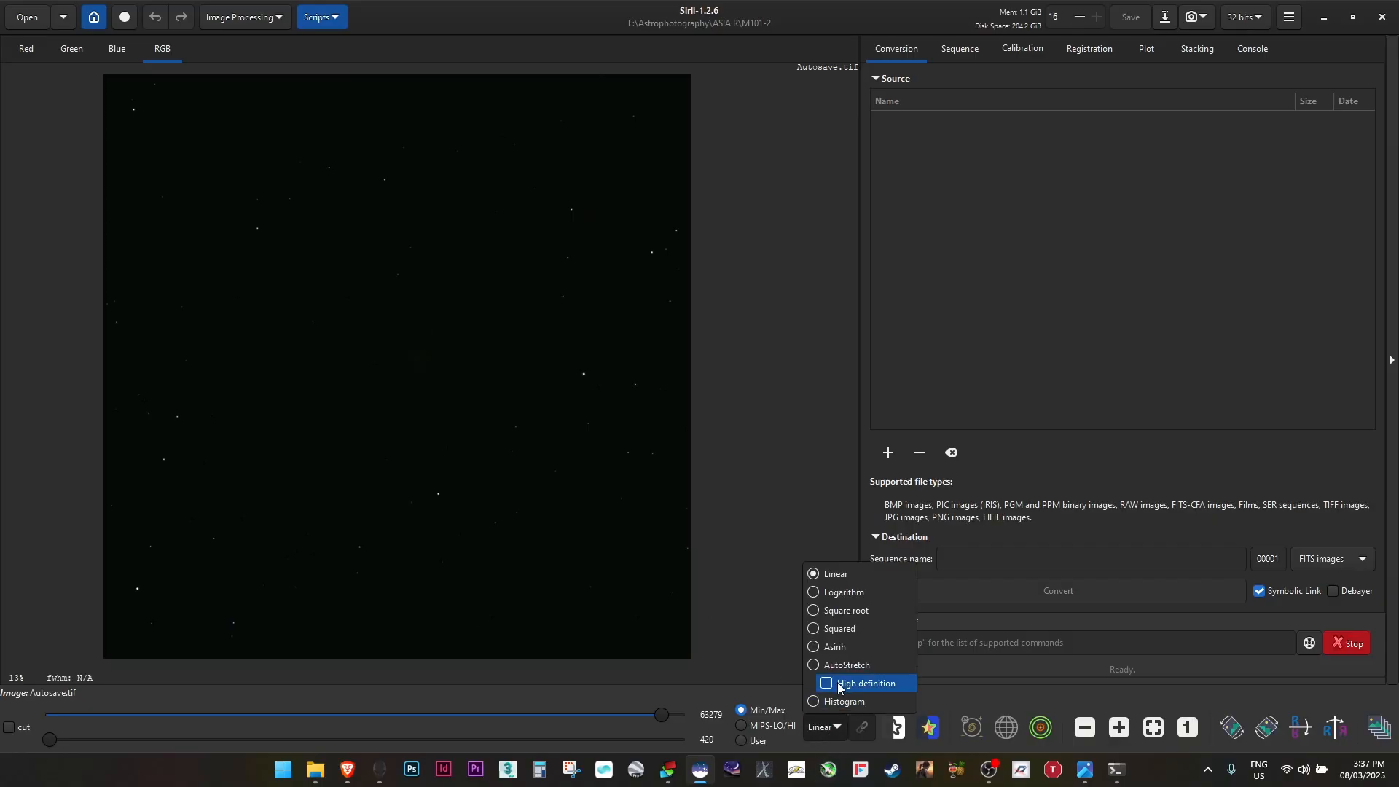
click(857, 666)
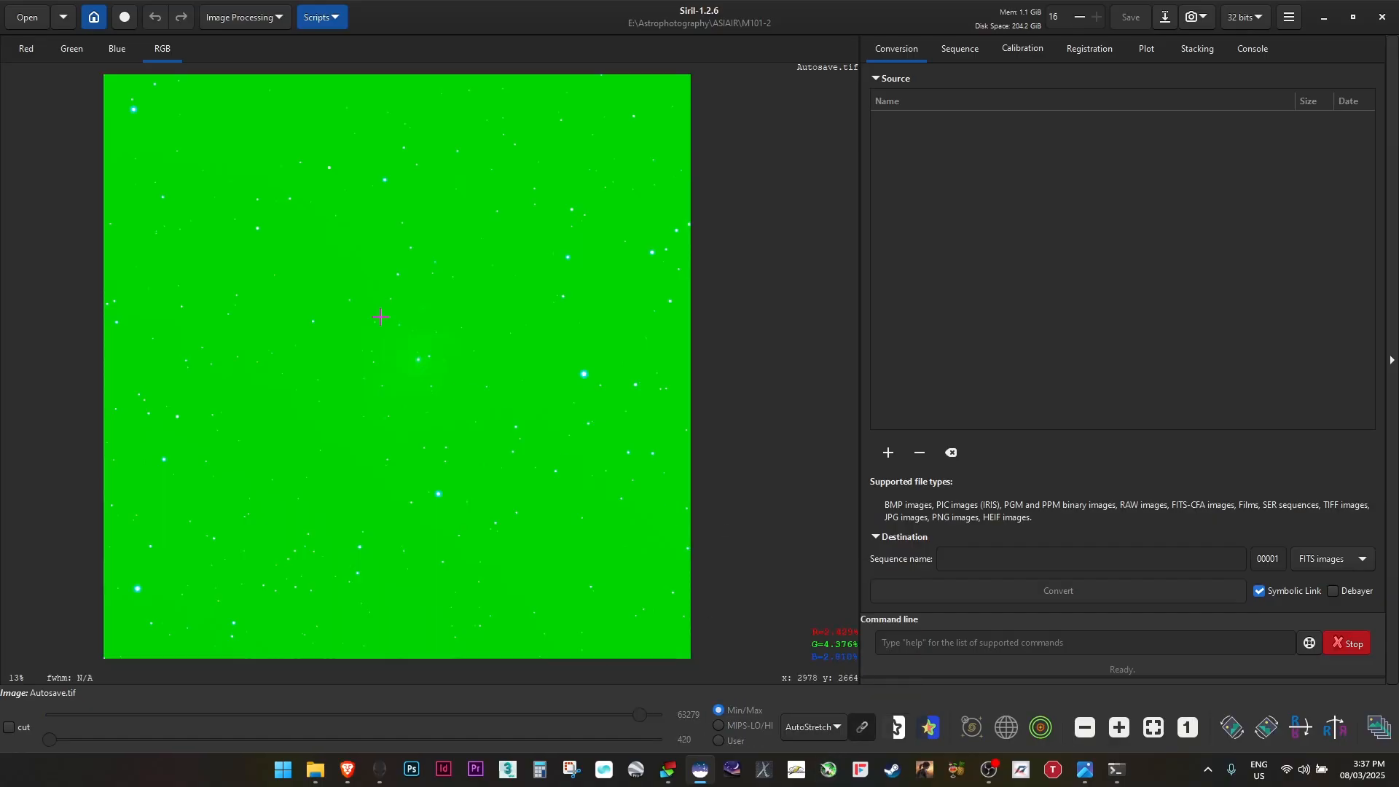
Run Photometric Color Calibration for m101, taking image metadata and finding the target on SIMBAD
click(216, 19)
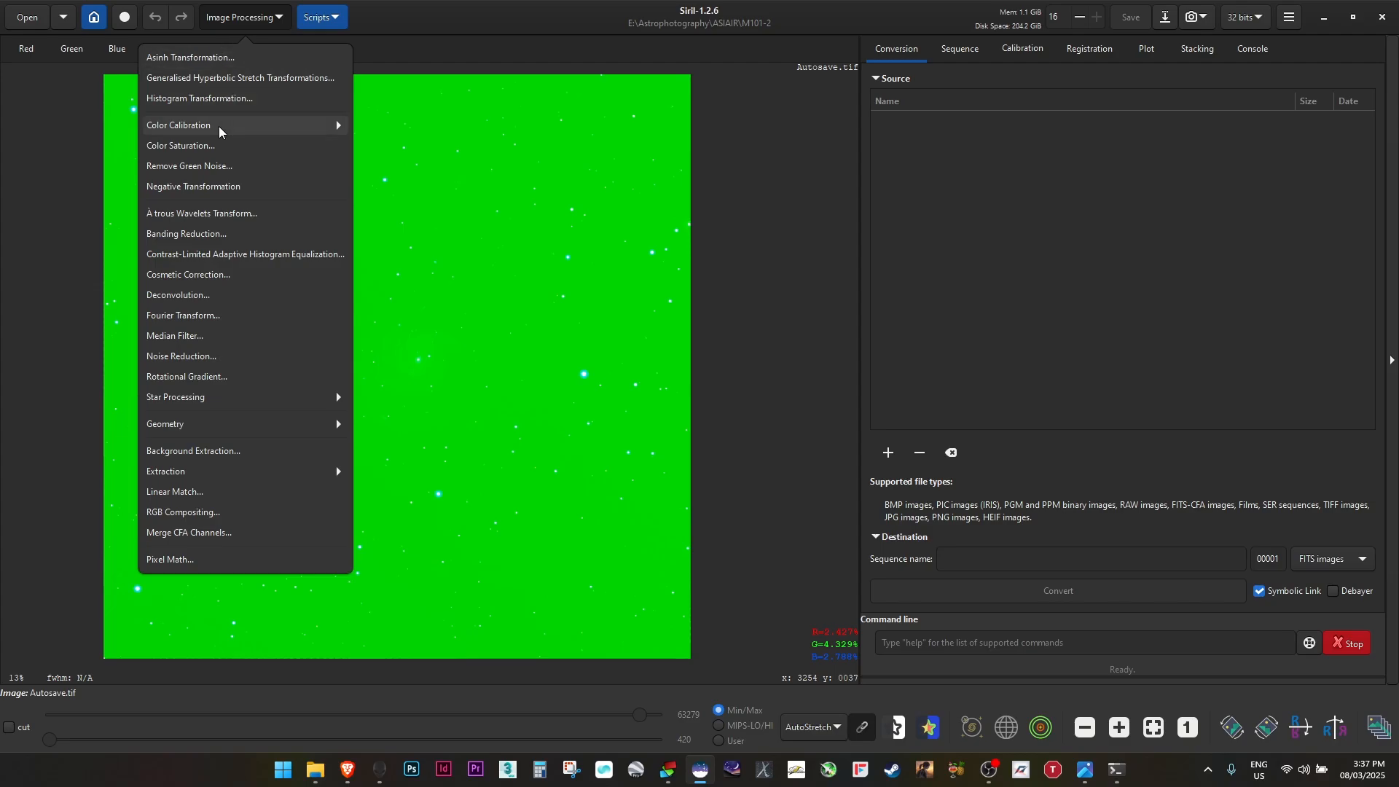
click(283, 128)
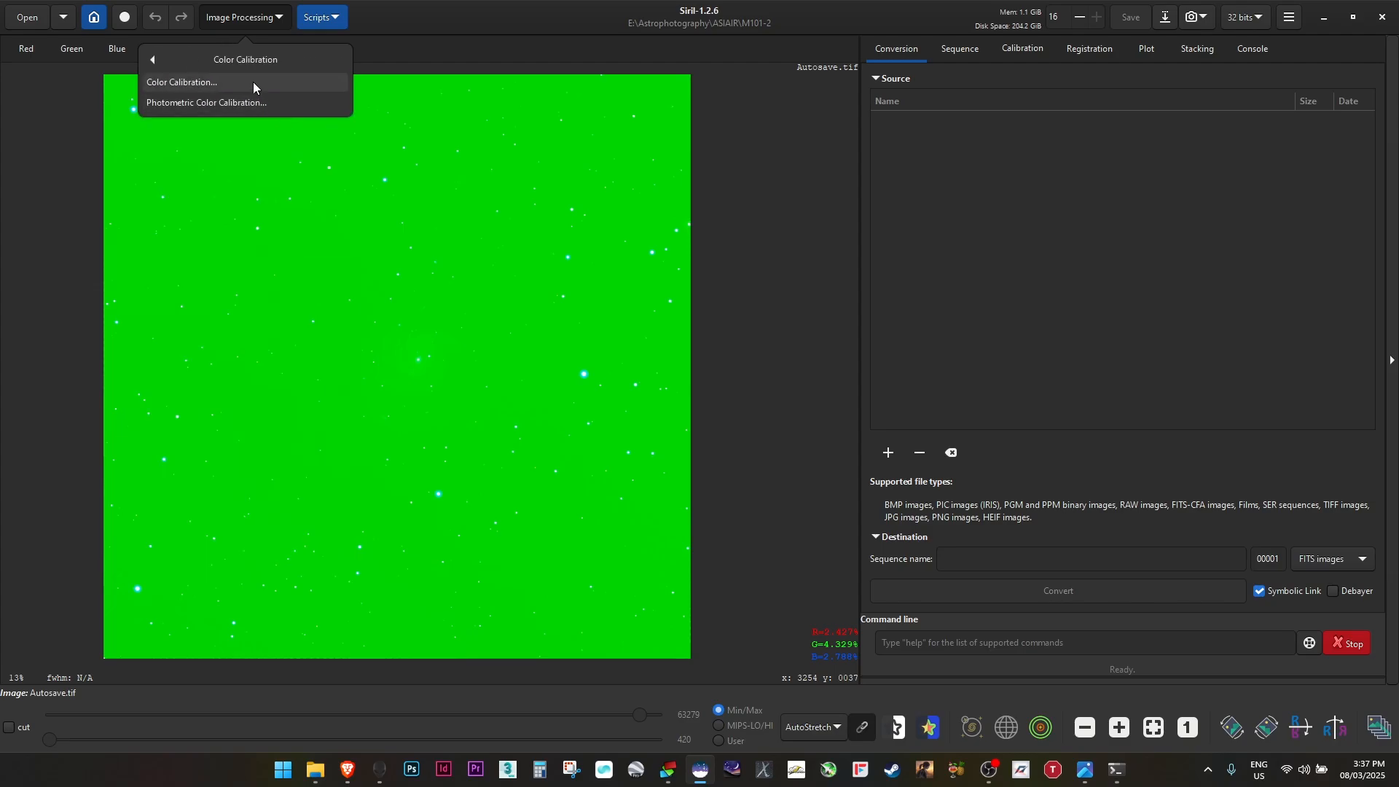
click(252, 102)
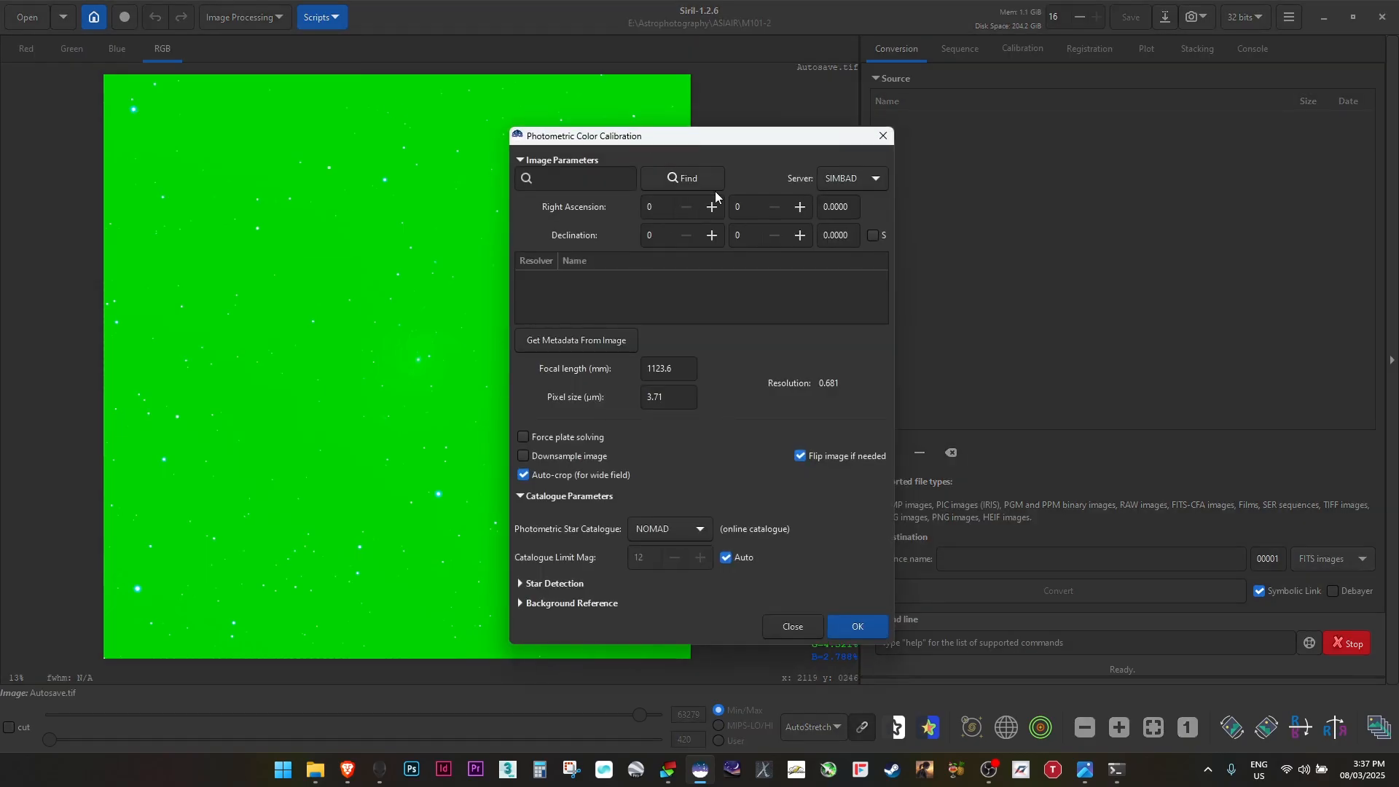
click(579, 177)
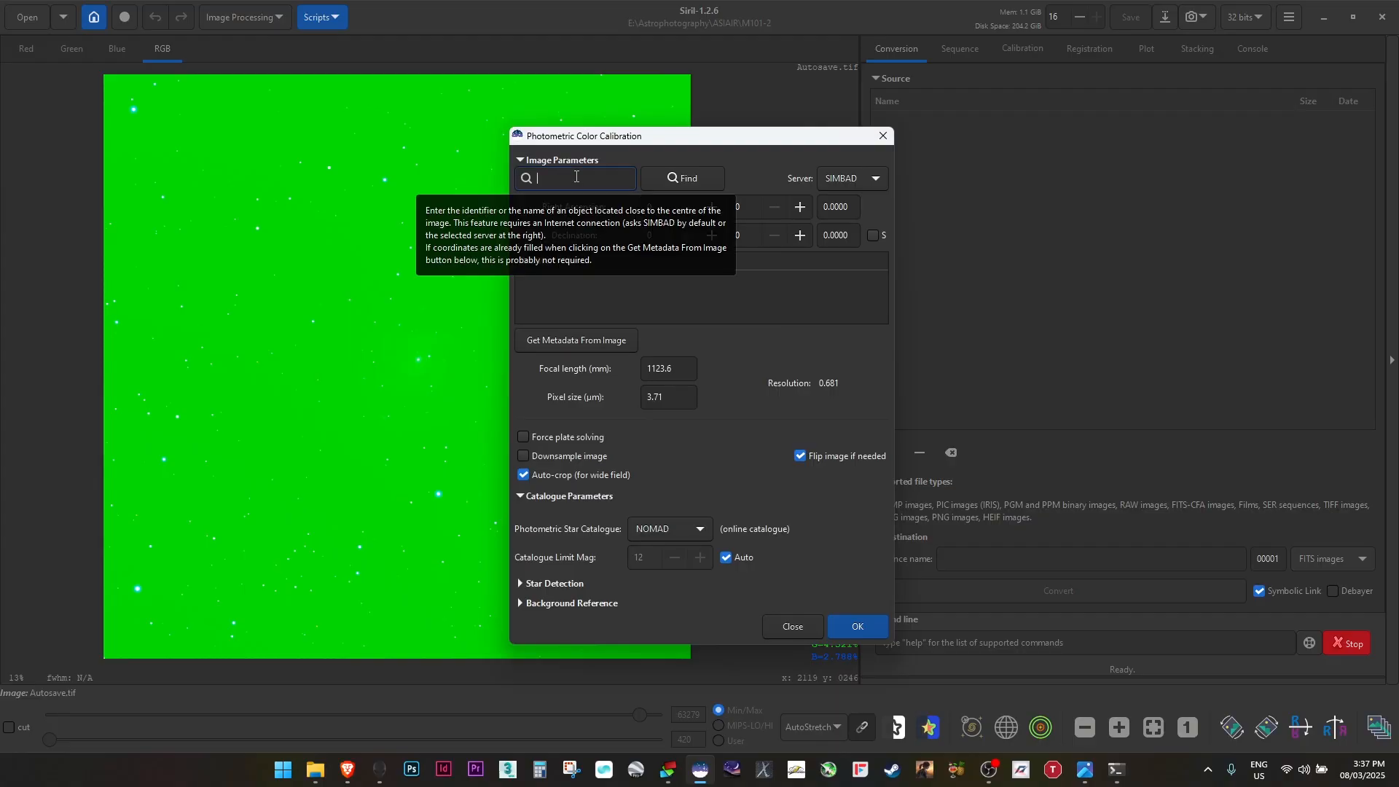
text(m101)
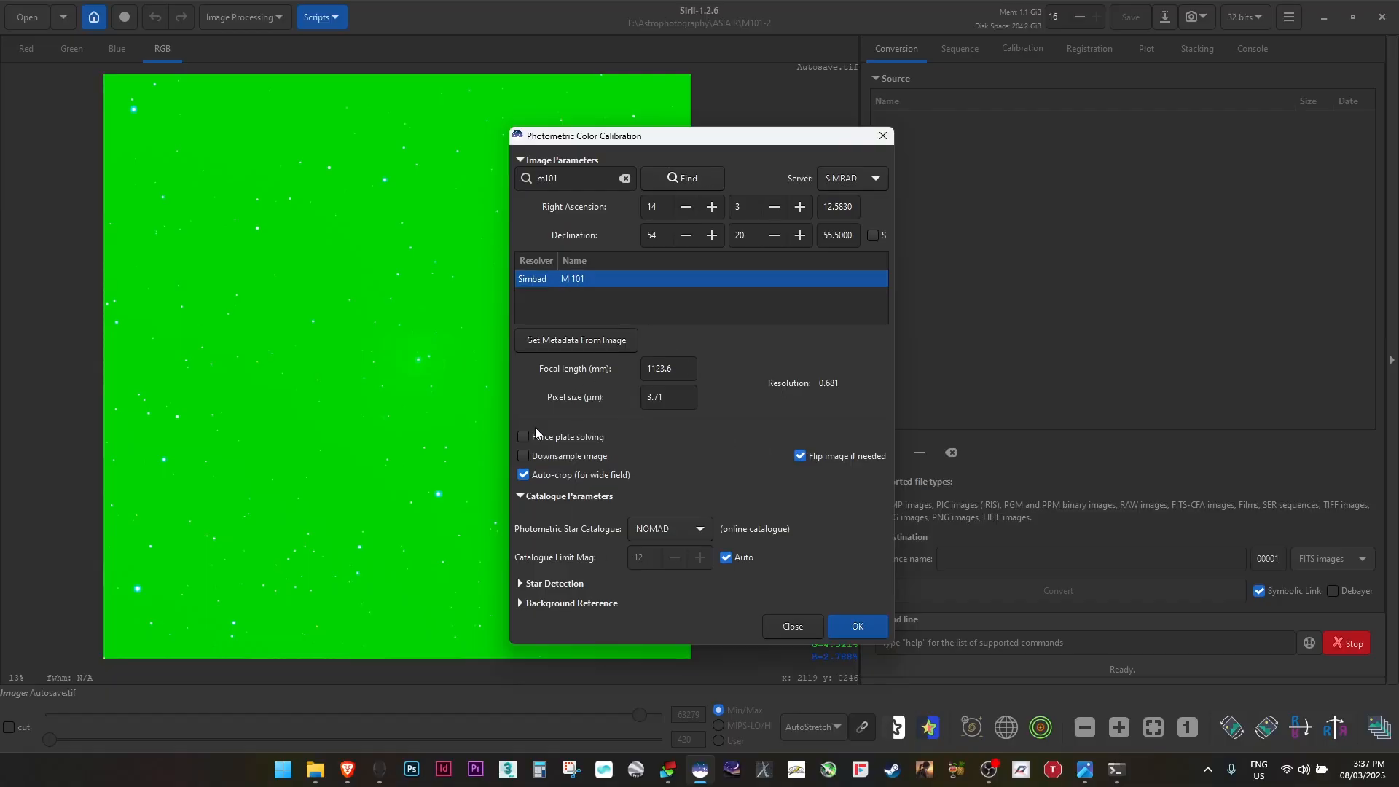
click(613, 343)
click(677, 177)
click(860, 627)
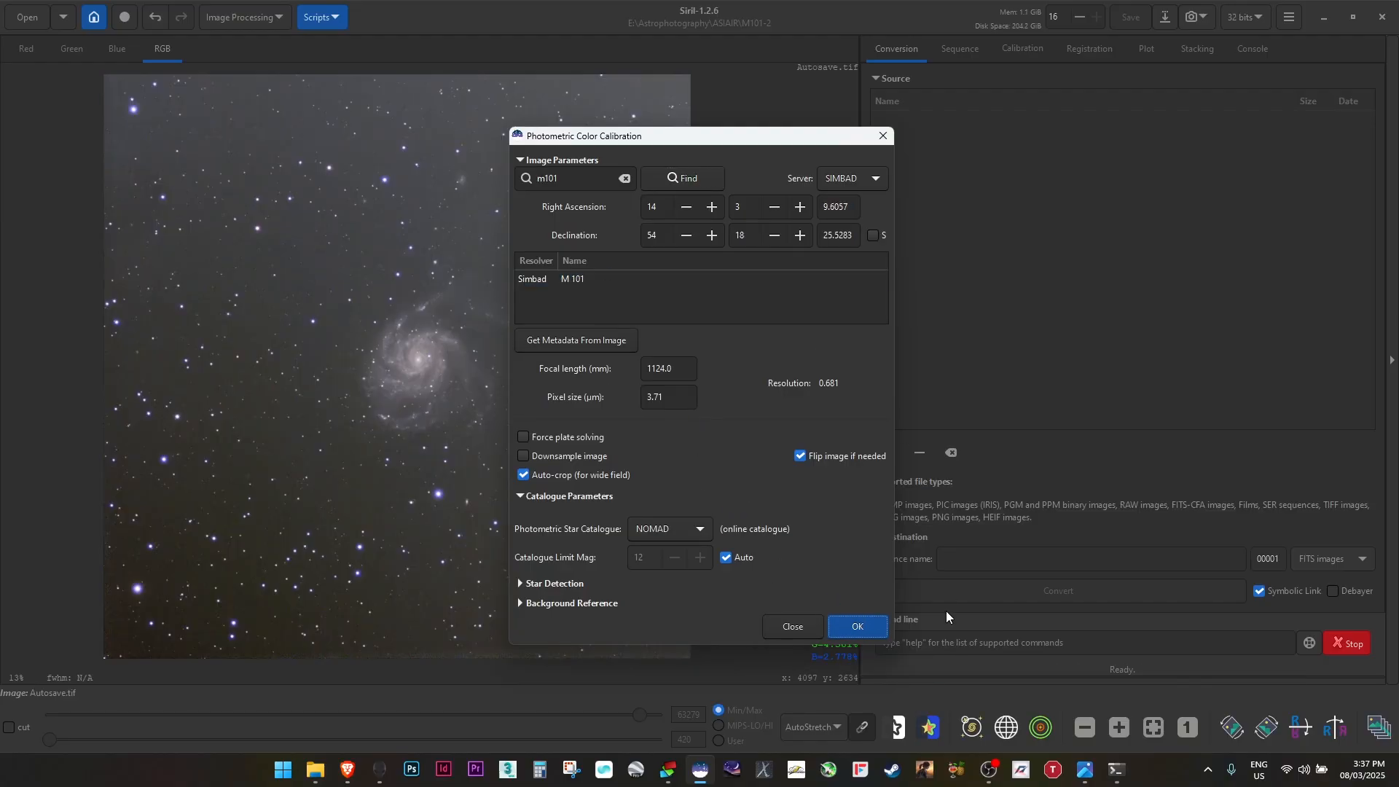
click(801, 624)
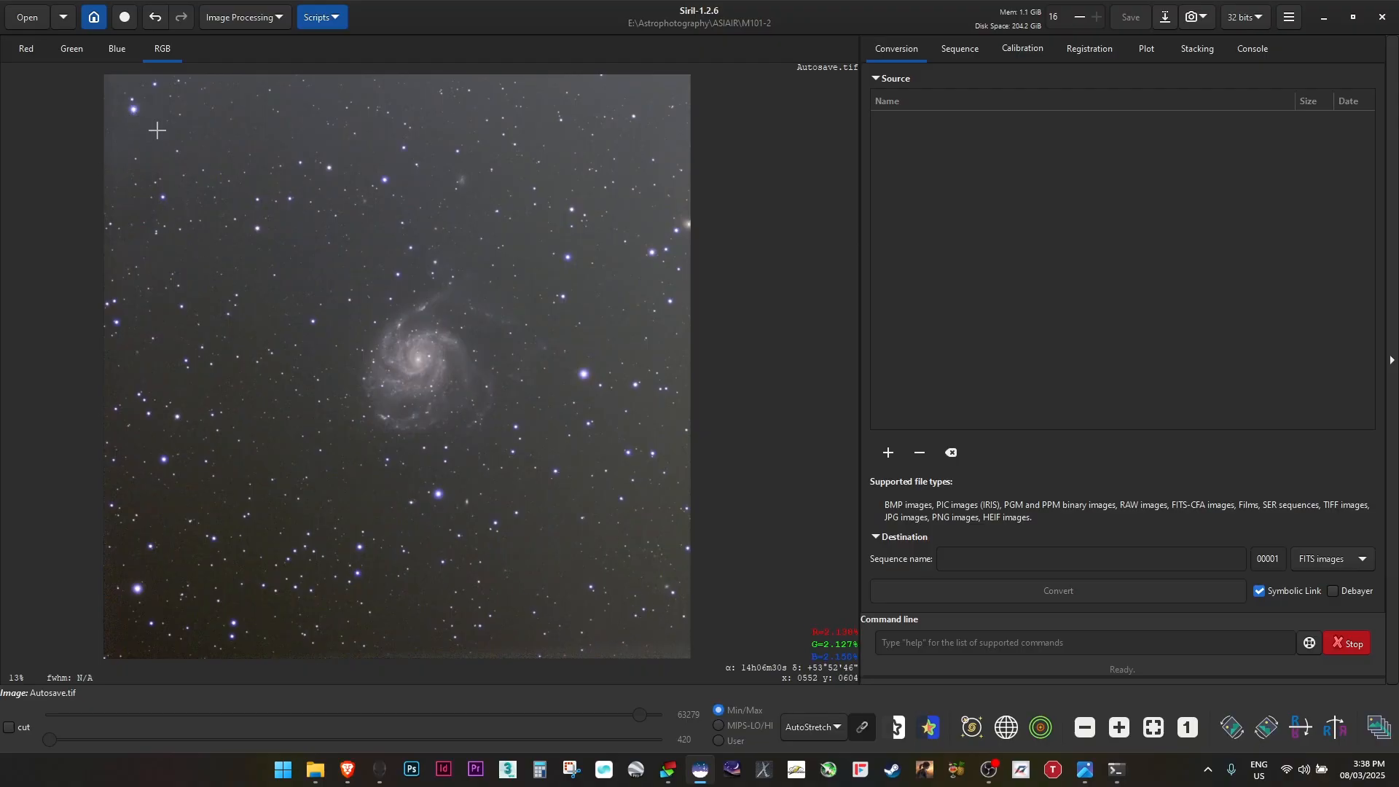
Crop the image to a roughly square selection of about 4479 × 4471 px around the galaxy
drag(164, 133, 640, 582)
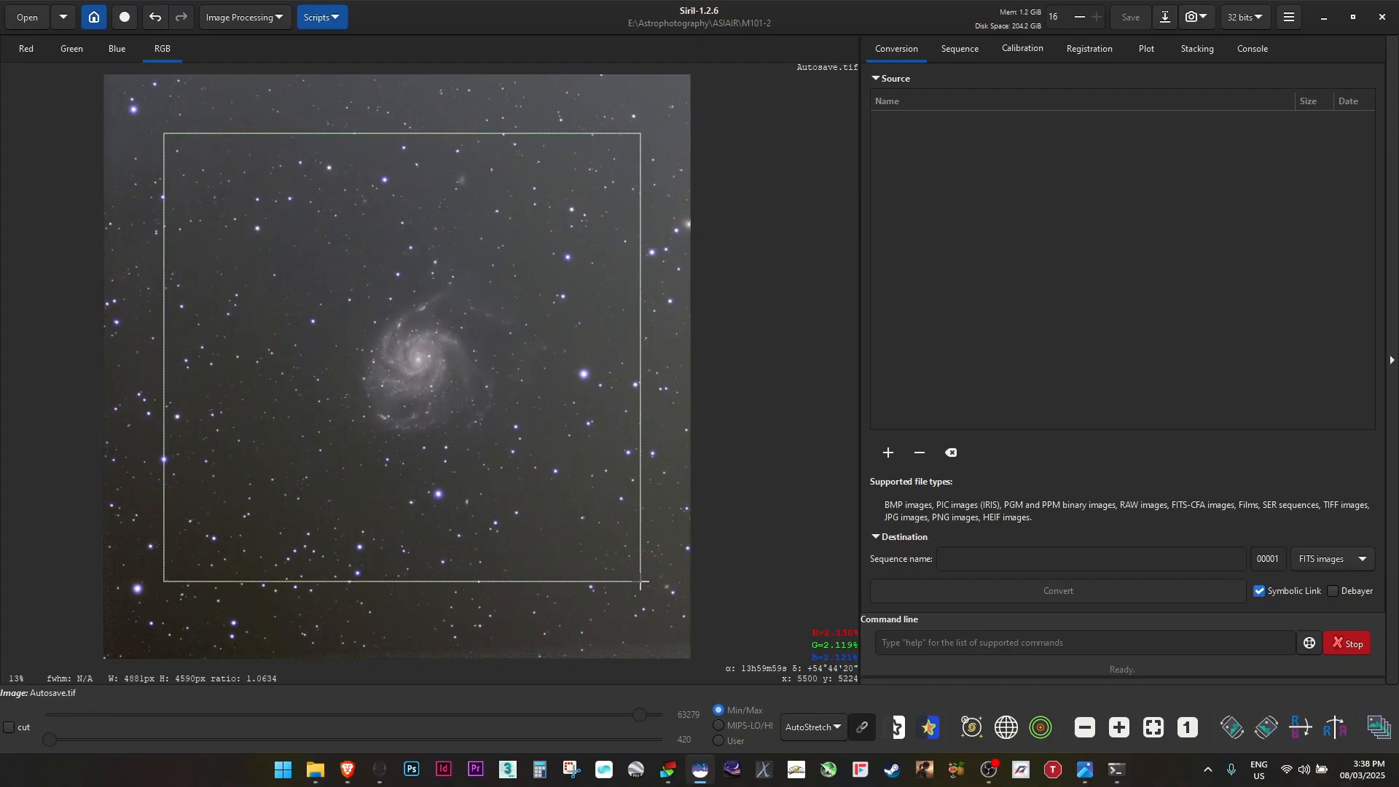
drag(490, 347, 508, 361)
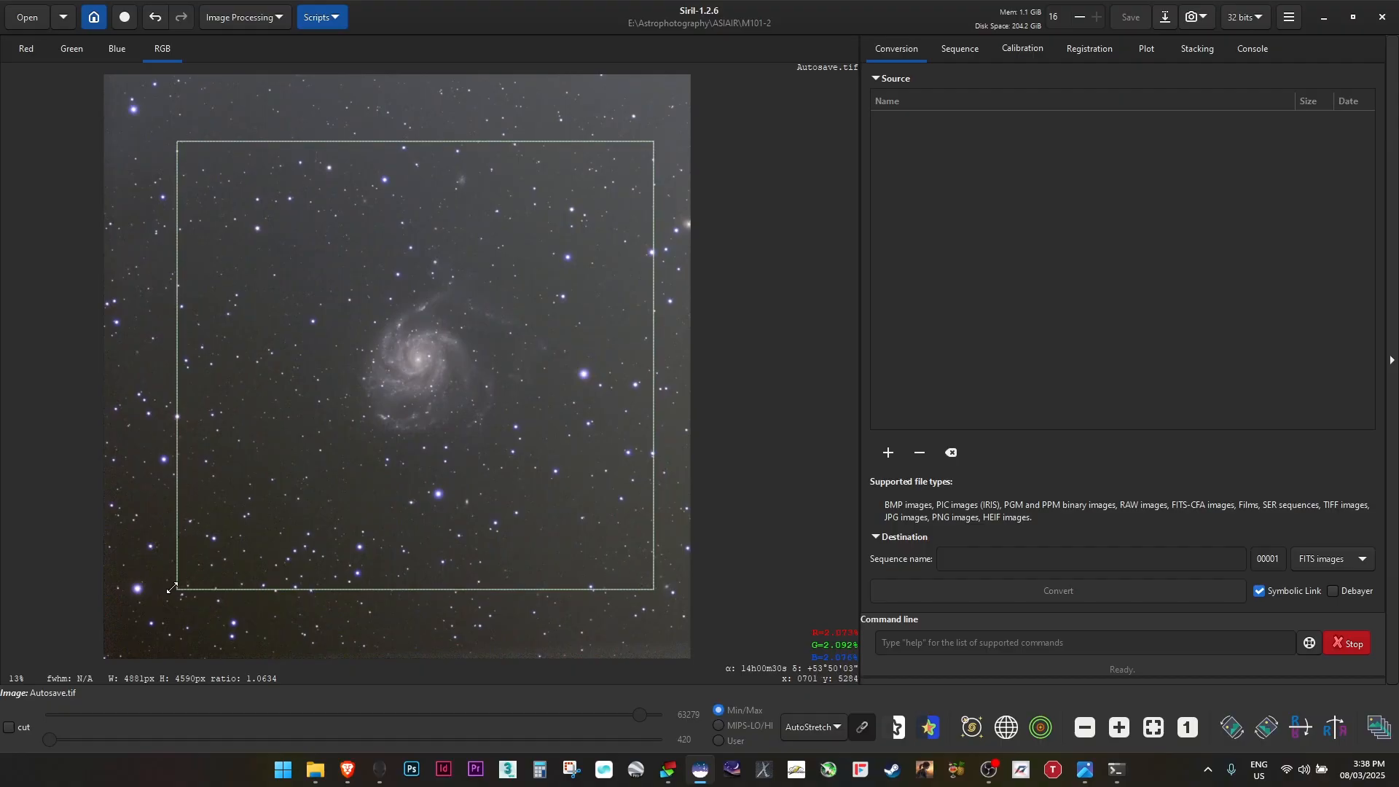
drag(174, 588, 192, 571)
mouse_move(654, 572)
mouse_down()
mouse_move(619, 571)
mouse_move(634, 571)
mouse_up()
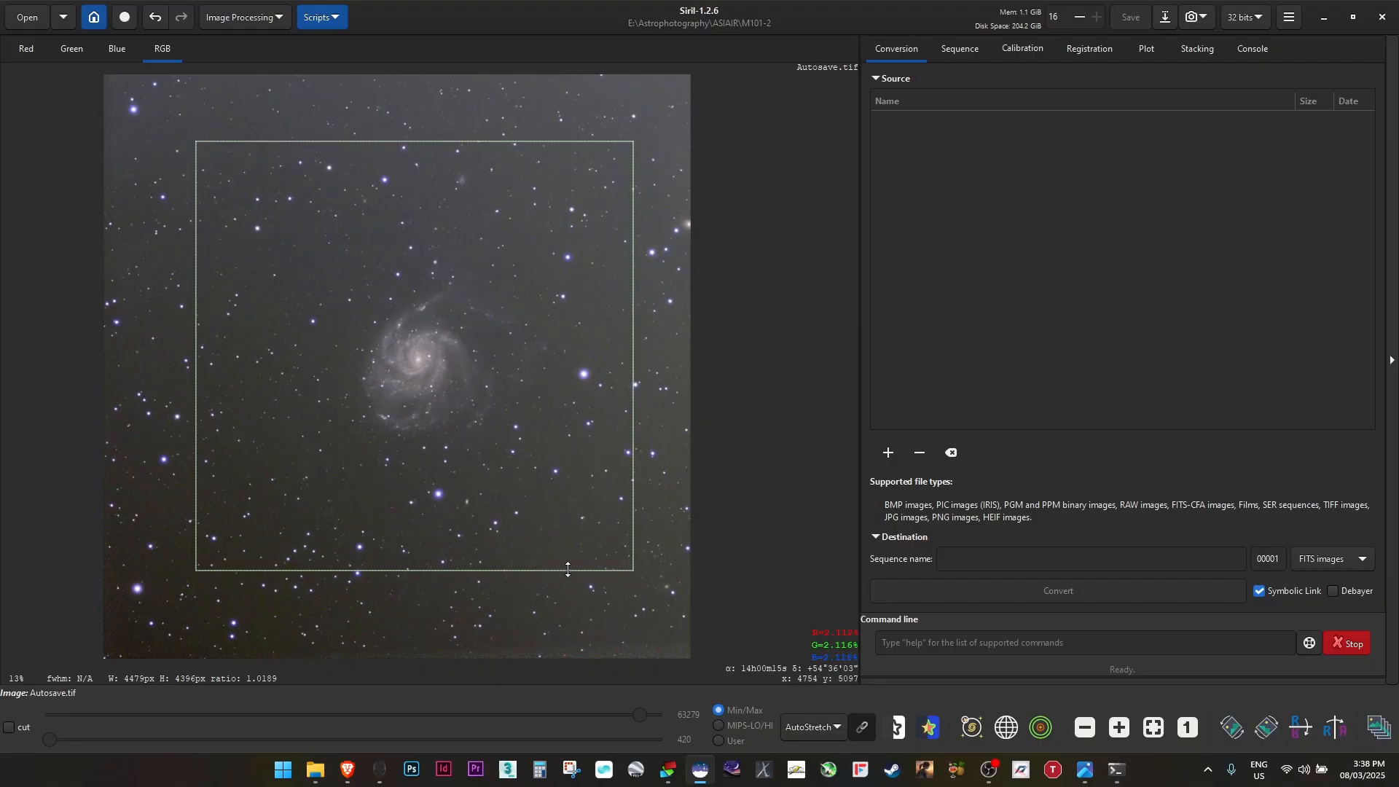
drag(567, 571, 567, 578)
drag(195, 229, 195, 228)
mouse_move(487, 277)
mouse_down()
mouse_move(483, 255)
mouse_move(490, 278)
mouse_up()
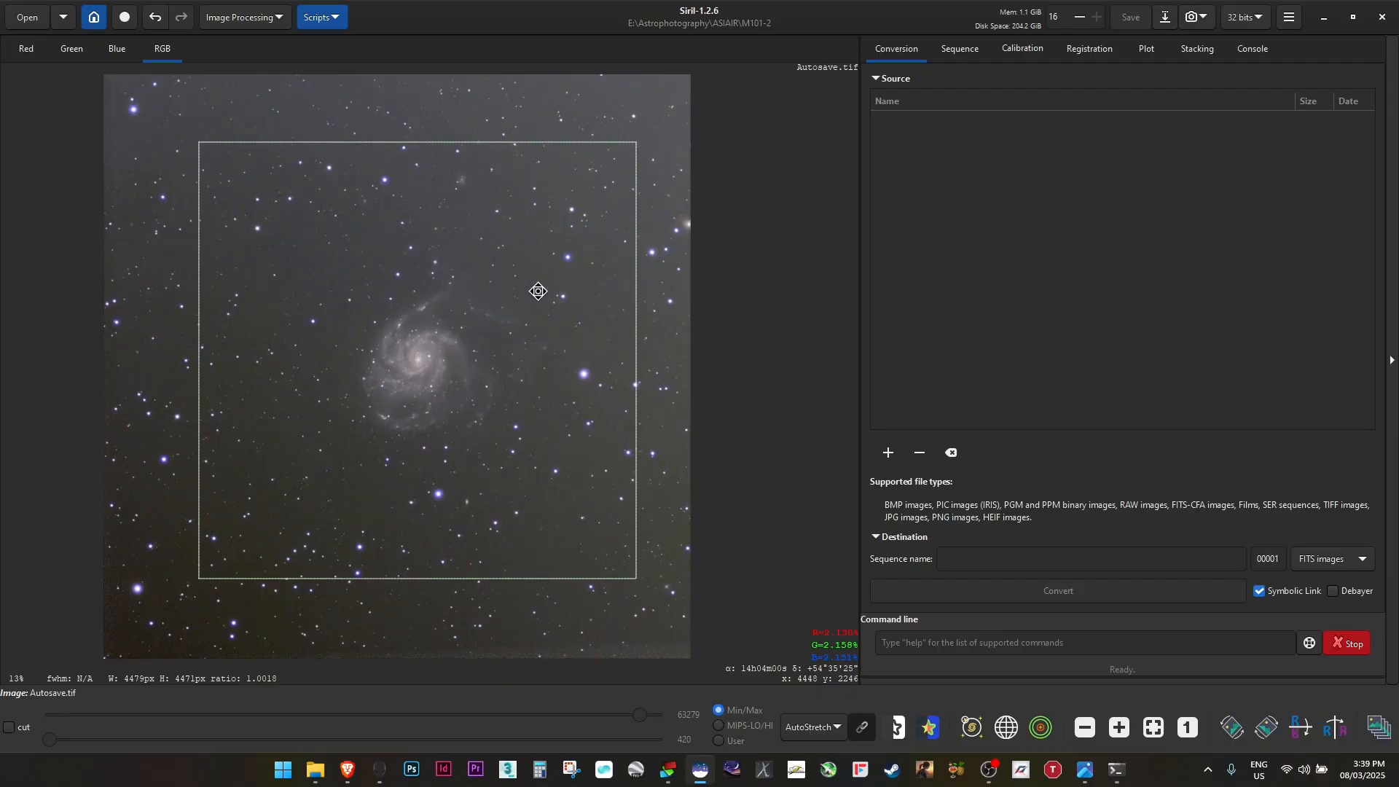
right_click(586, 416)
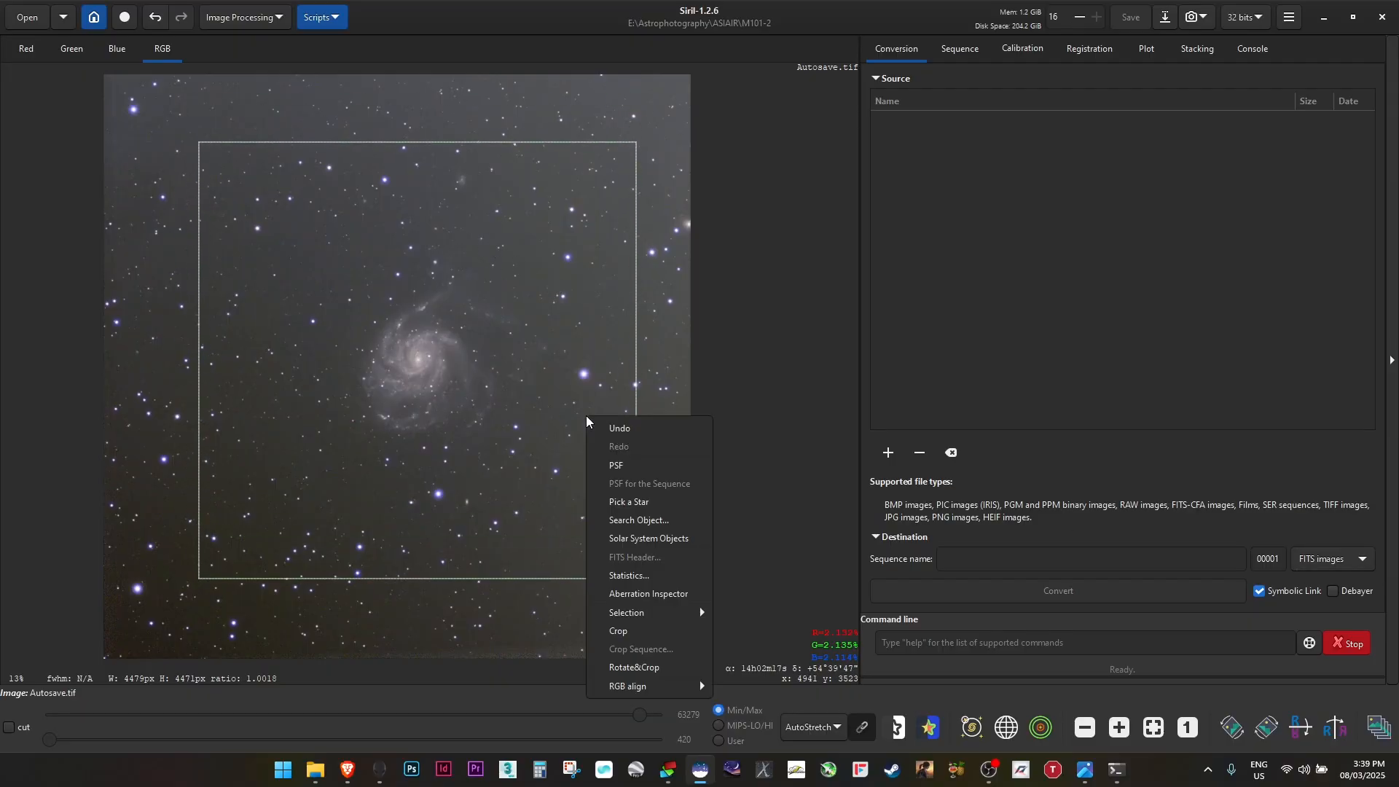
click(646, 631)
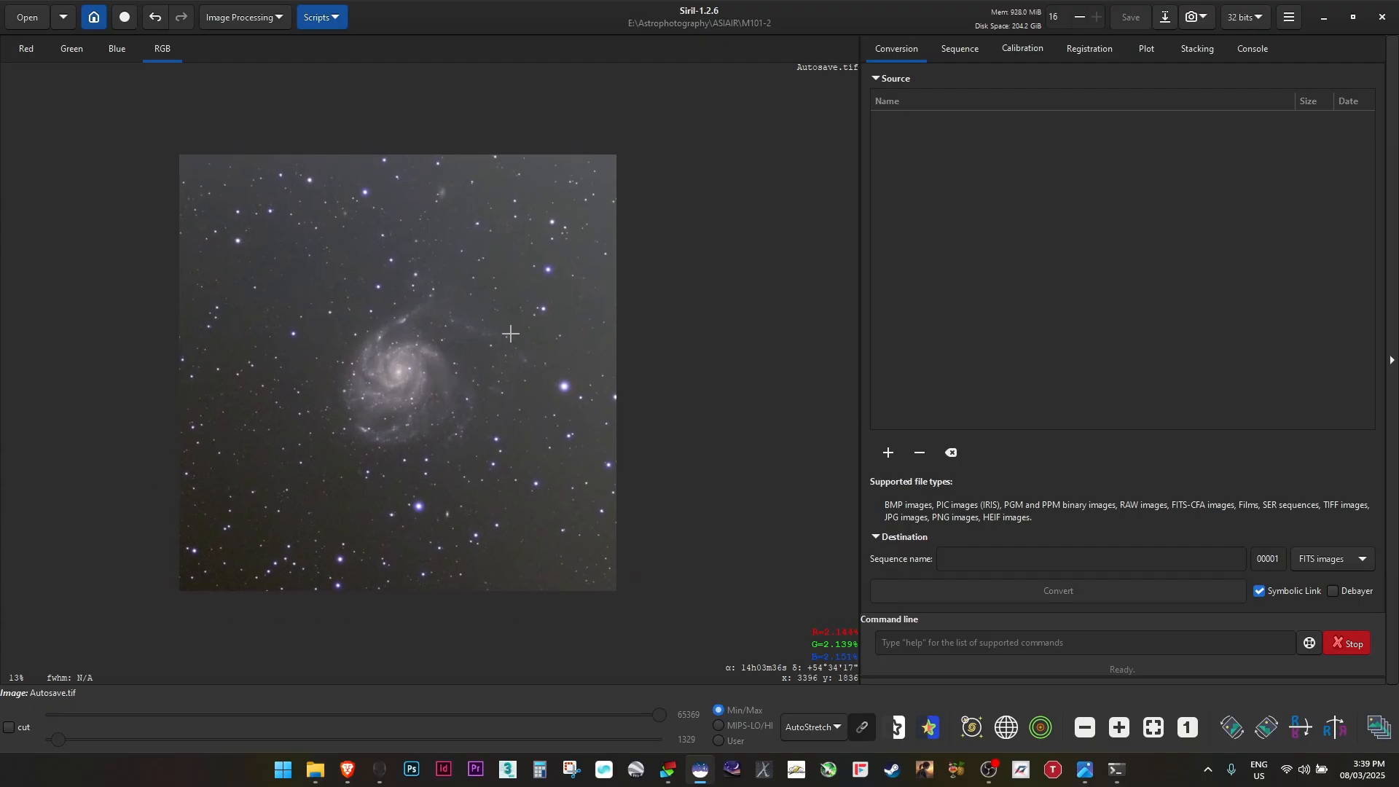
Set the display preview back to Linear and open Histogram Transformation
click(815, 727)
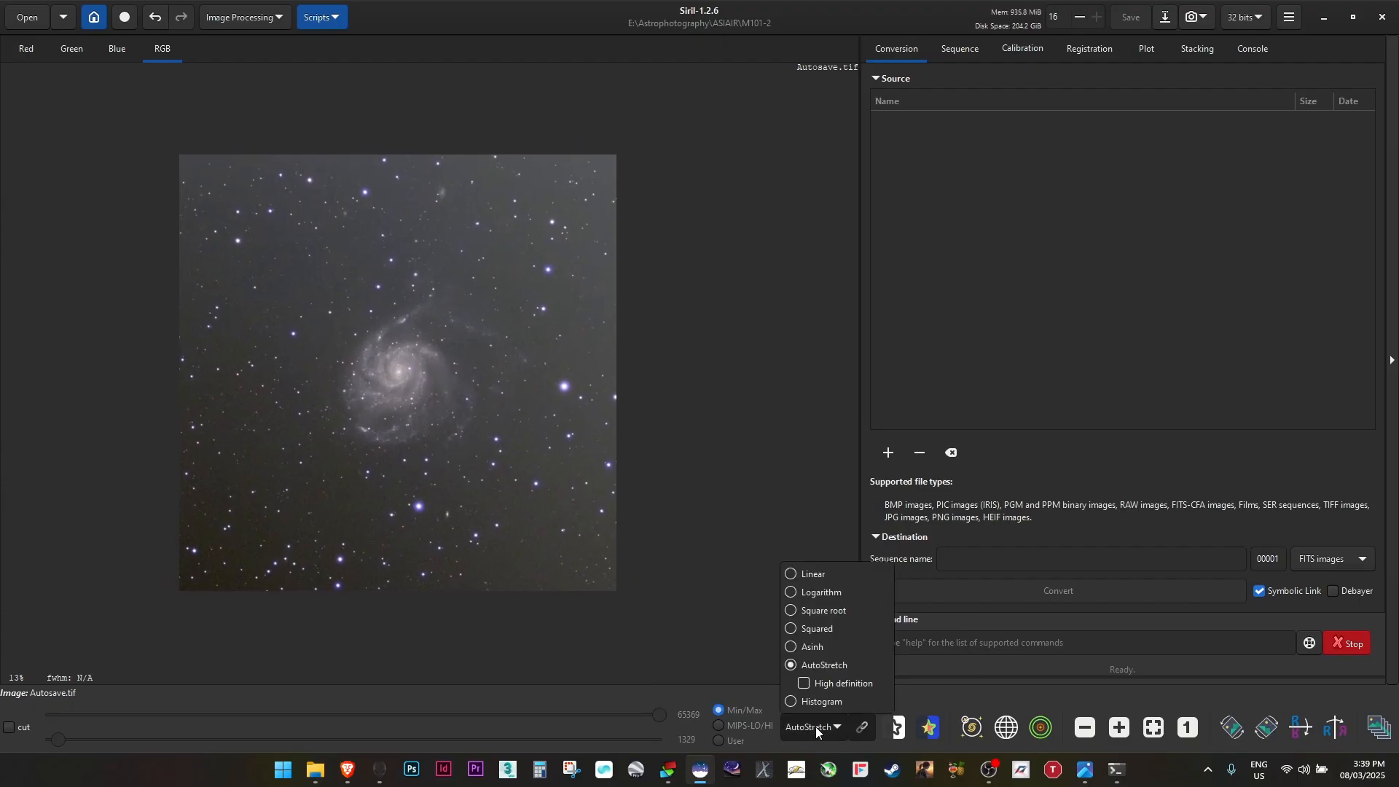
click(819, 574)
click(230, 23)
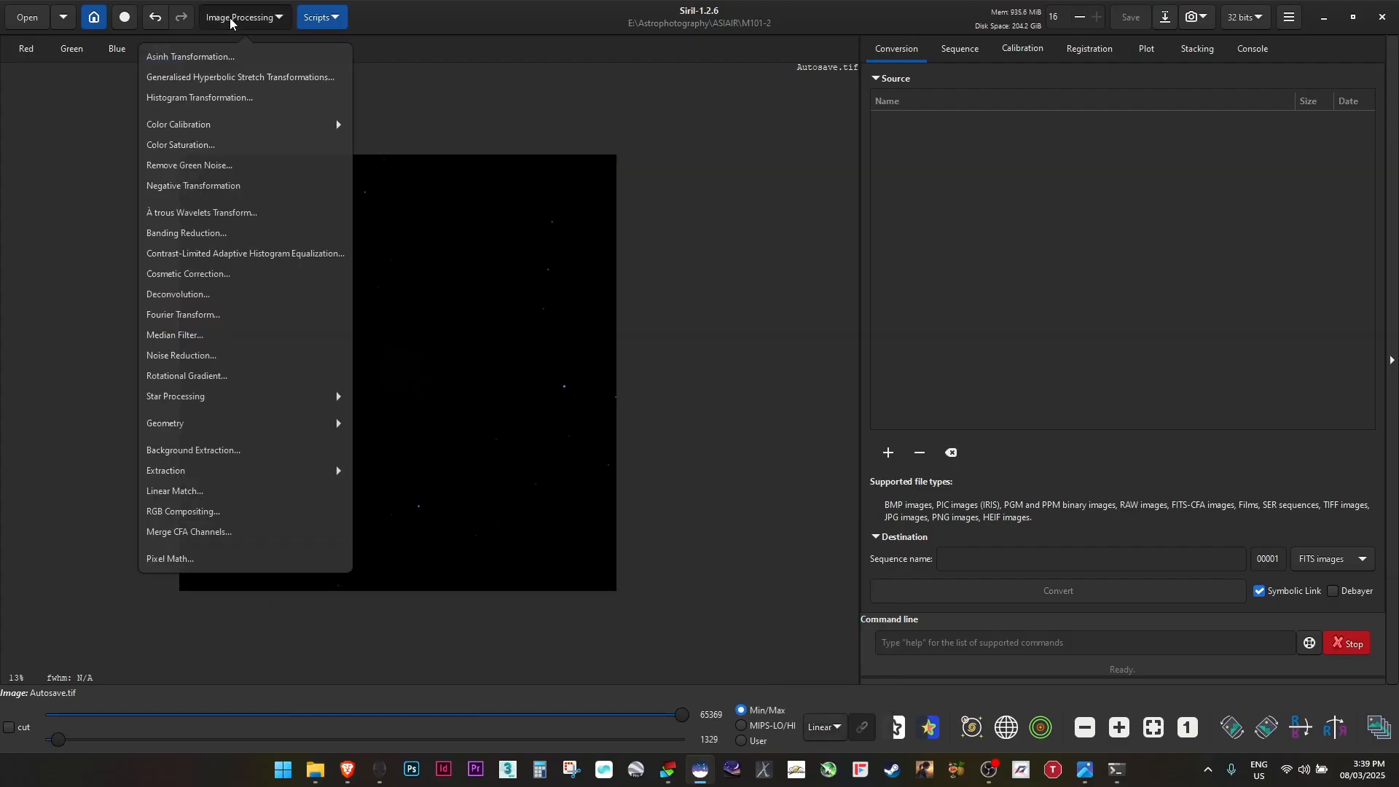
click(226, 98)
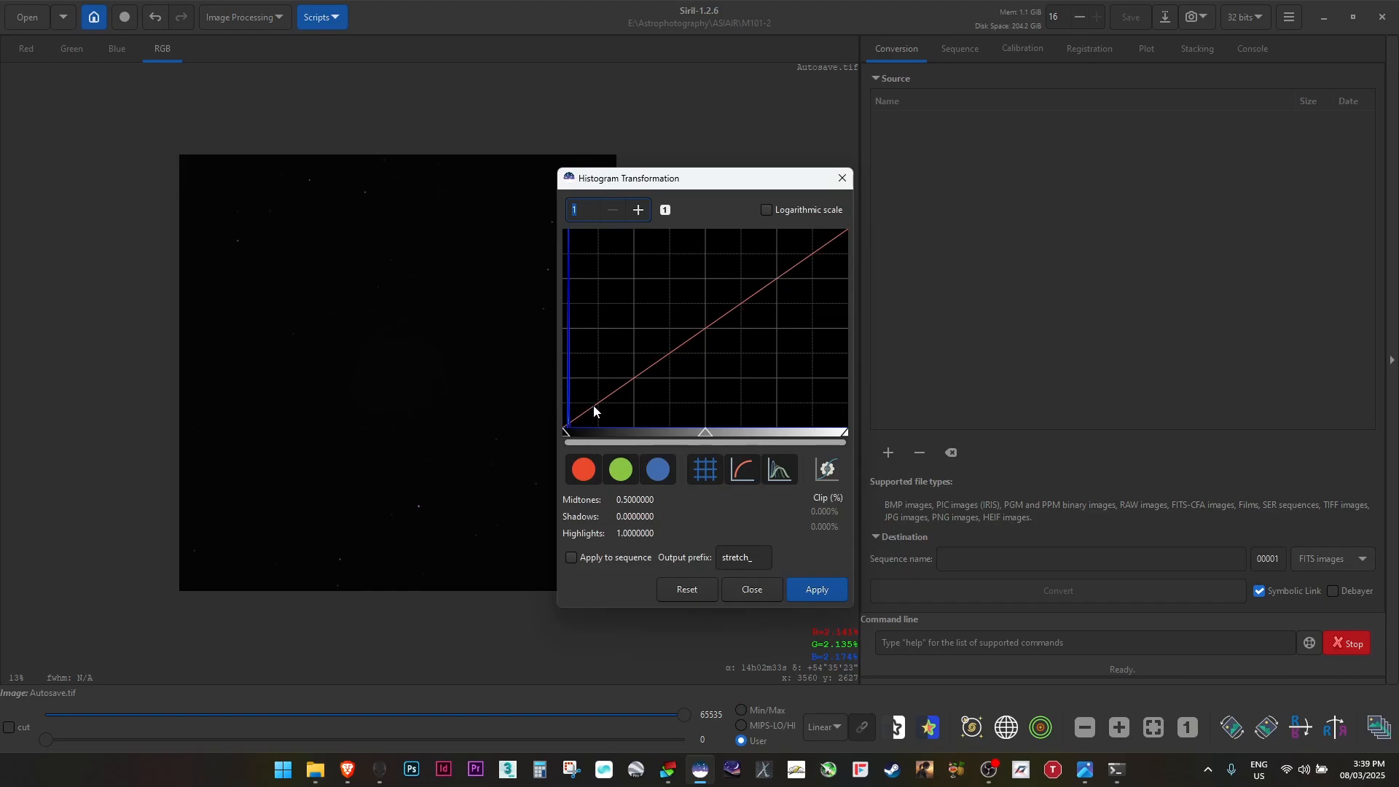
Stretch the image by lowering the midtones and raising the shadows, applying the histogram transformation repeatedly
drag(705, 433, 635, 438)
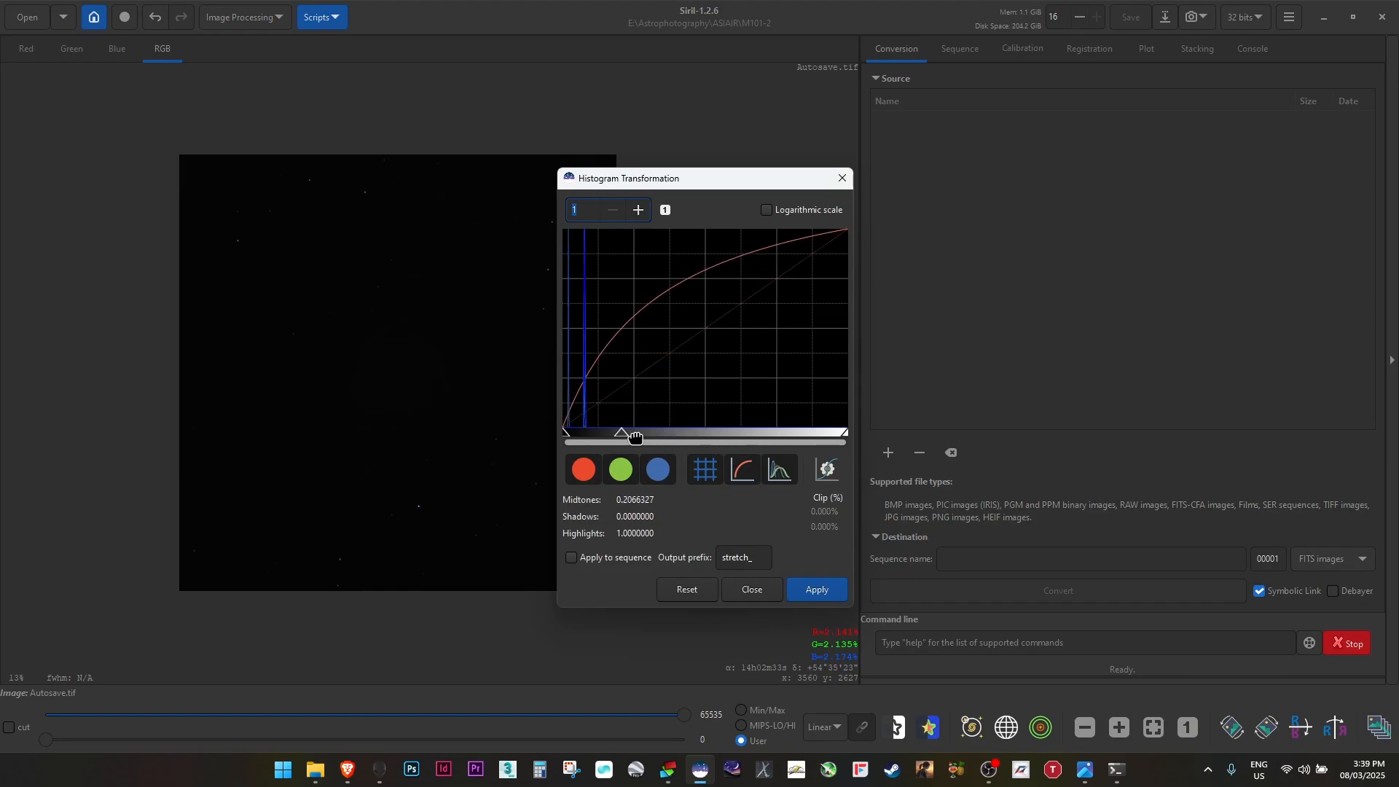
click(831, 594)
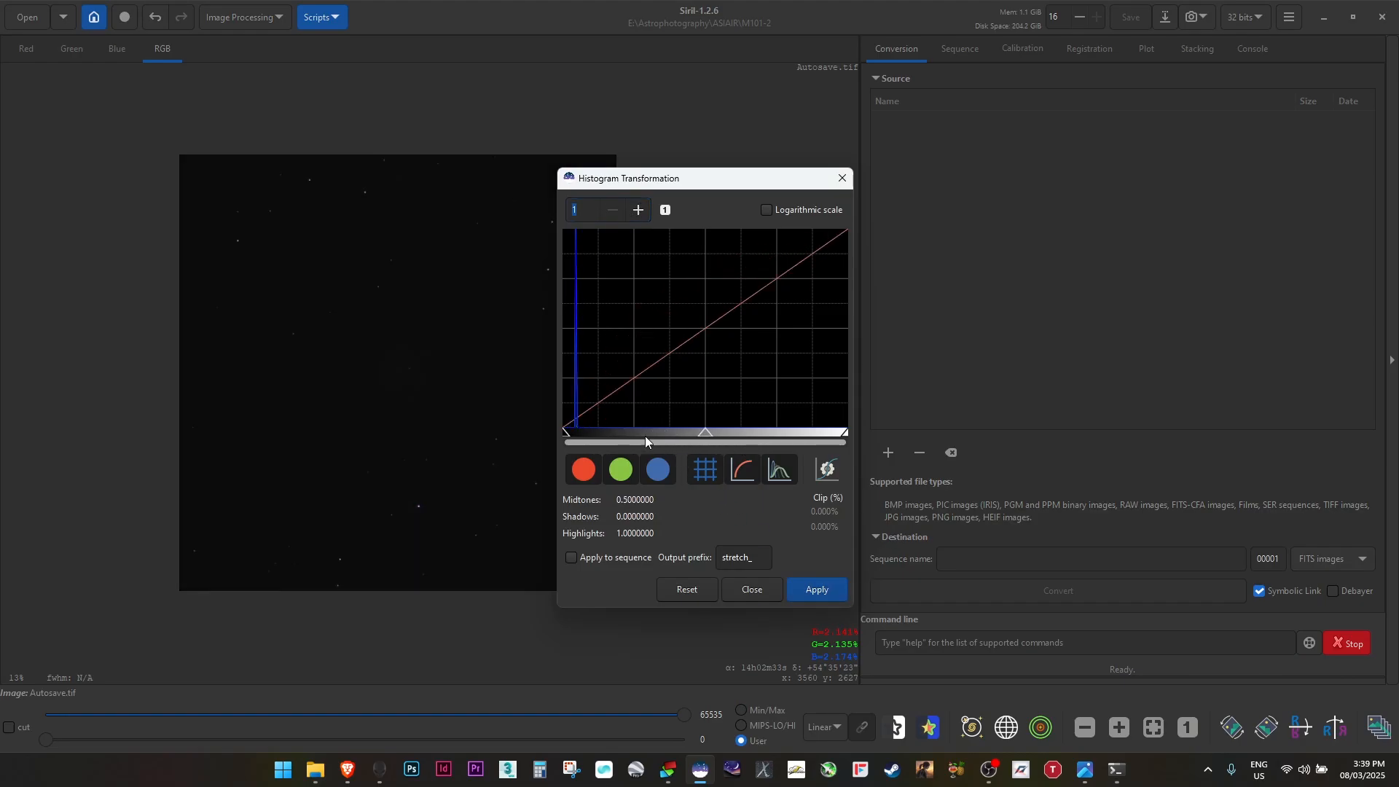
drag(703, 440, 665, 437)
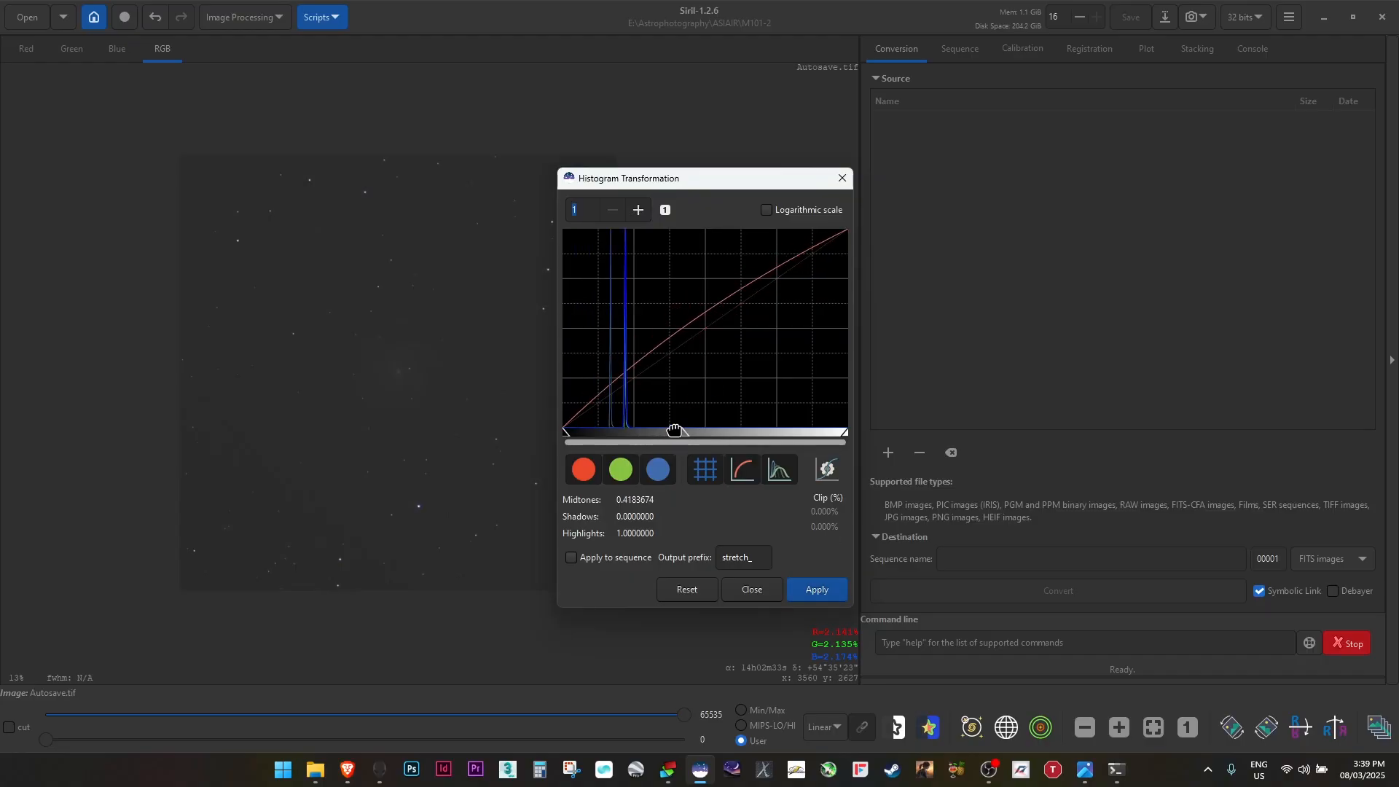
click(817, 590)
drag(566, 435, 595, 437)
click(817, 590)
click(817, 590)
click(639, 211)
click(817, 590)
click(817, 589)
click(665, 210)
mouse_move(706, 436)
mouse_down()
mouse_move(651, 437)
mouse_move(679, 438)
mouse_up()
click(817, 590)
click(817, 590)
Apply further small shadow and midtone stretches with the histogram zoomed in, and close the dialog
mouse_move(567, 436)
mouse_down()
mouse_move(588, 435)
mouse_move(576, 437)
mouse_up()
click(820, 591)
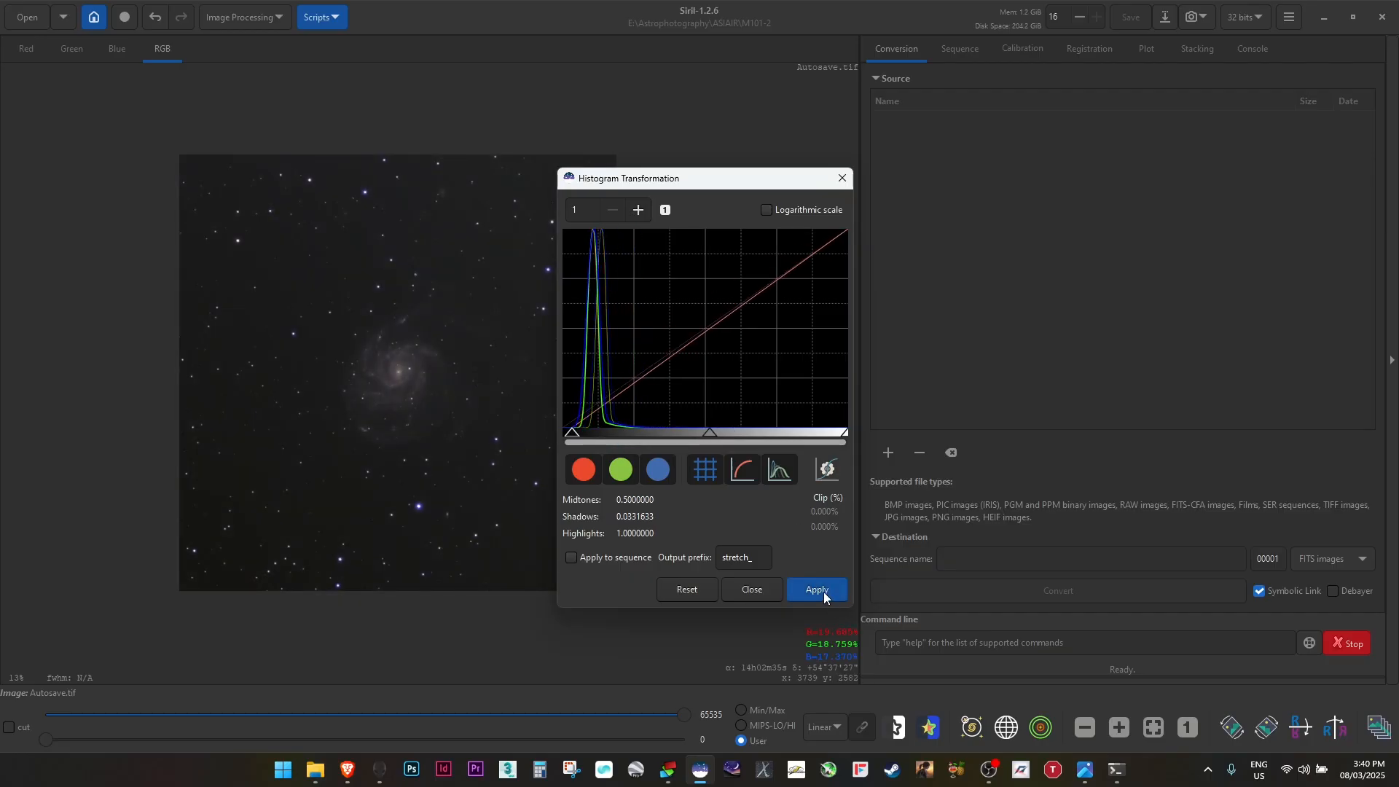
click(824, 593)
drag(705, 436, 682, 438)
click(820, 594)
drag(566, 436, 573, 438)
click(818, 589)
triple_click(639, 210)
click(817, 590)
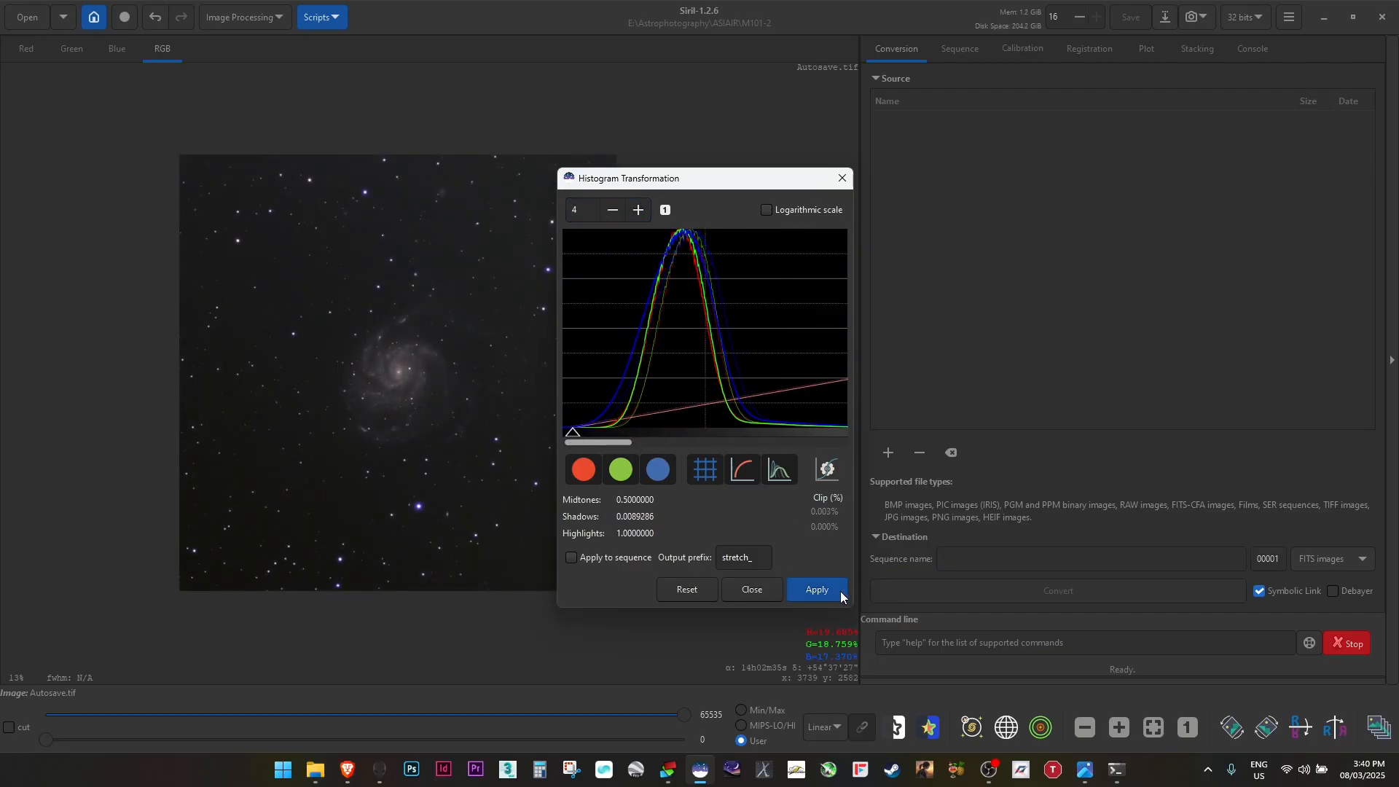
click(842, 593)
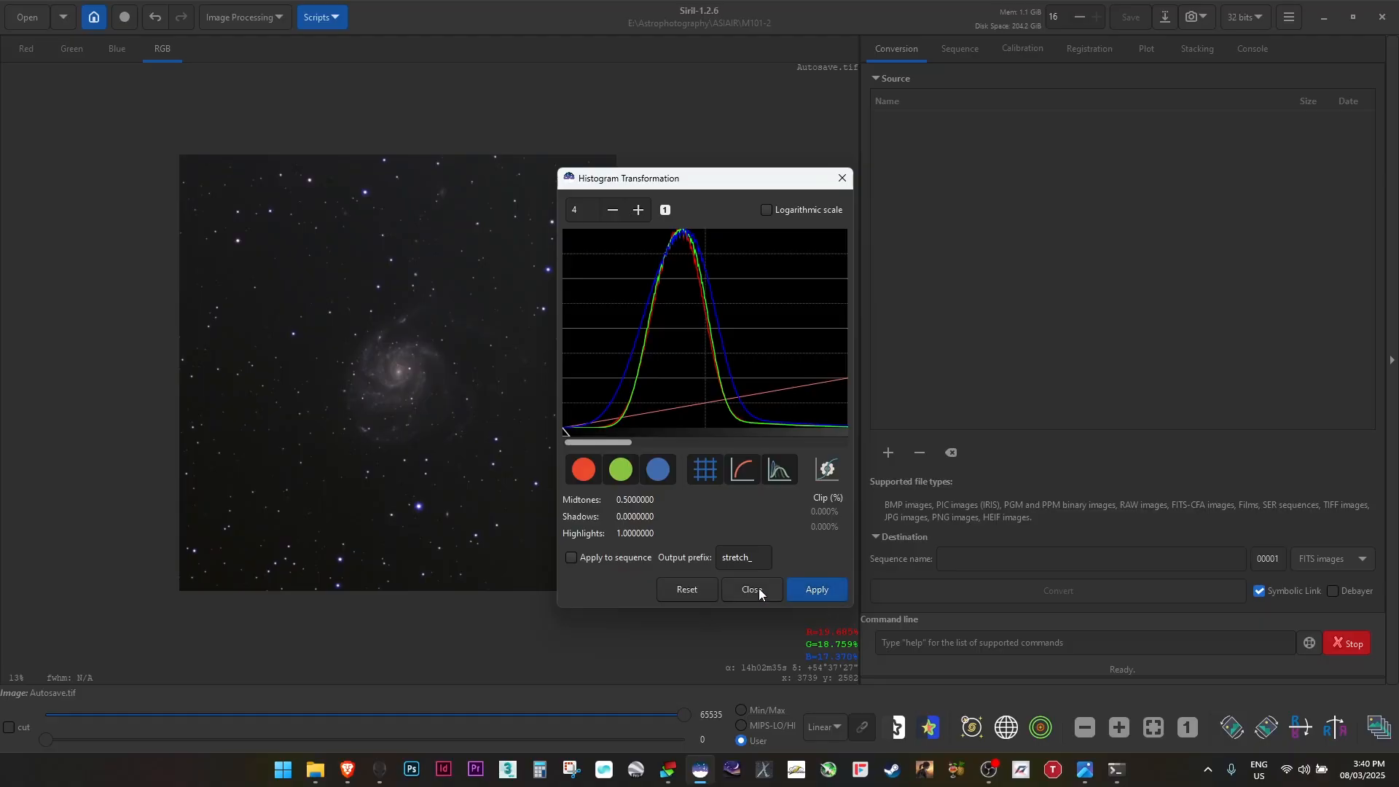
click(609, 211)
click(605, 210)
click(603, 209)
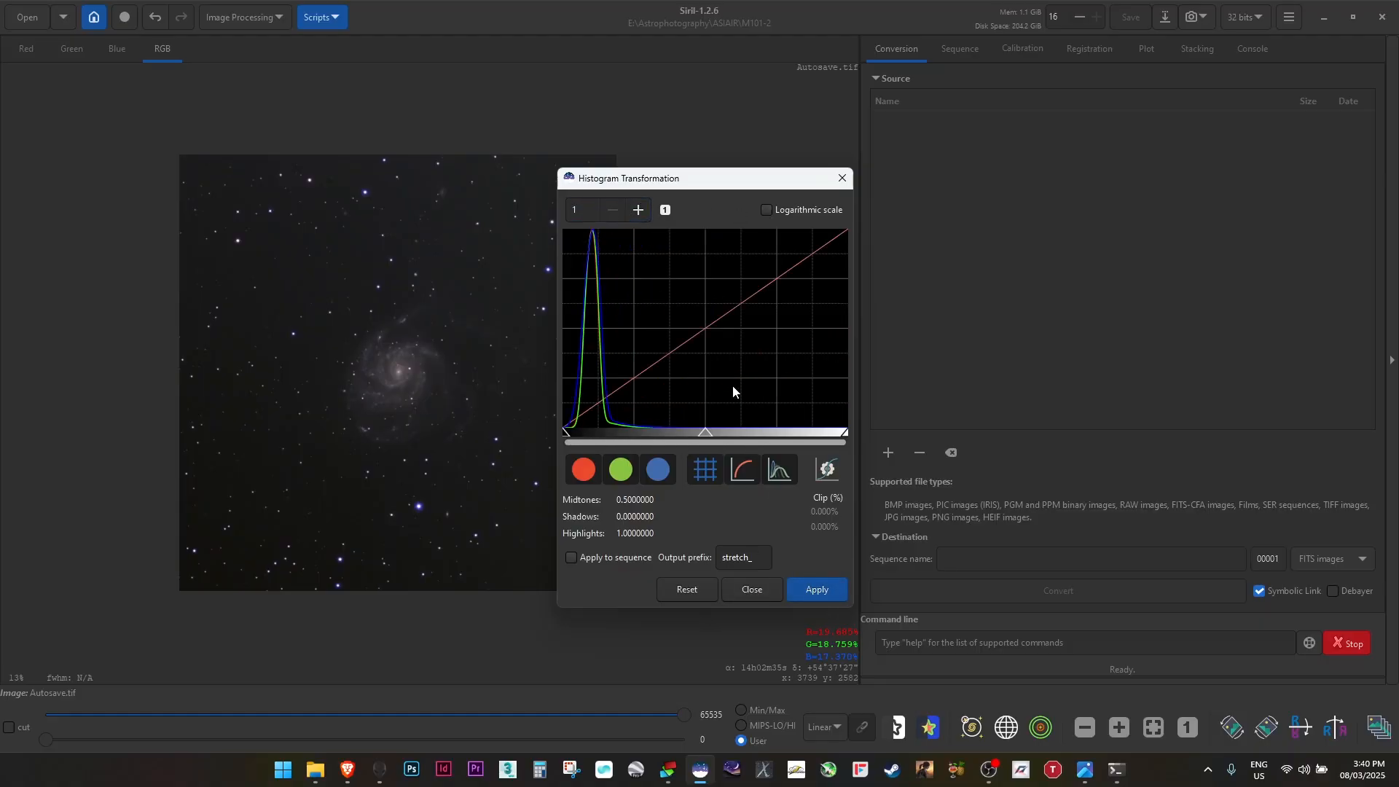
click(754, 589)
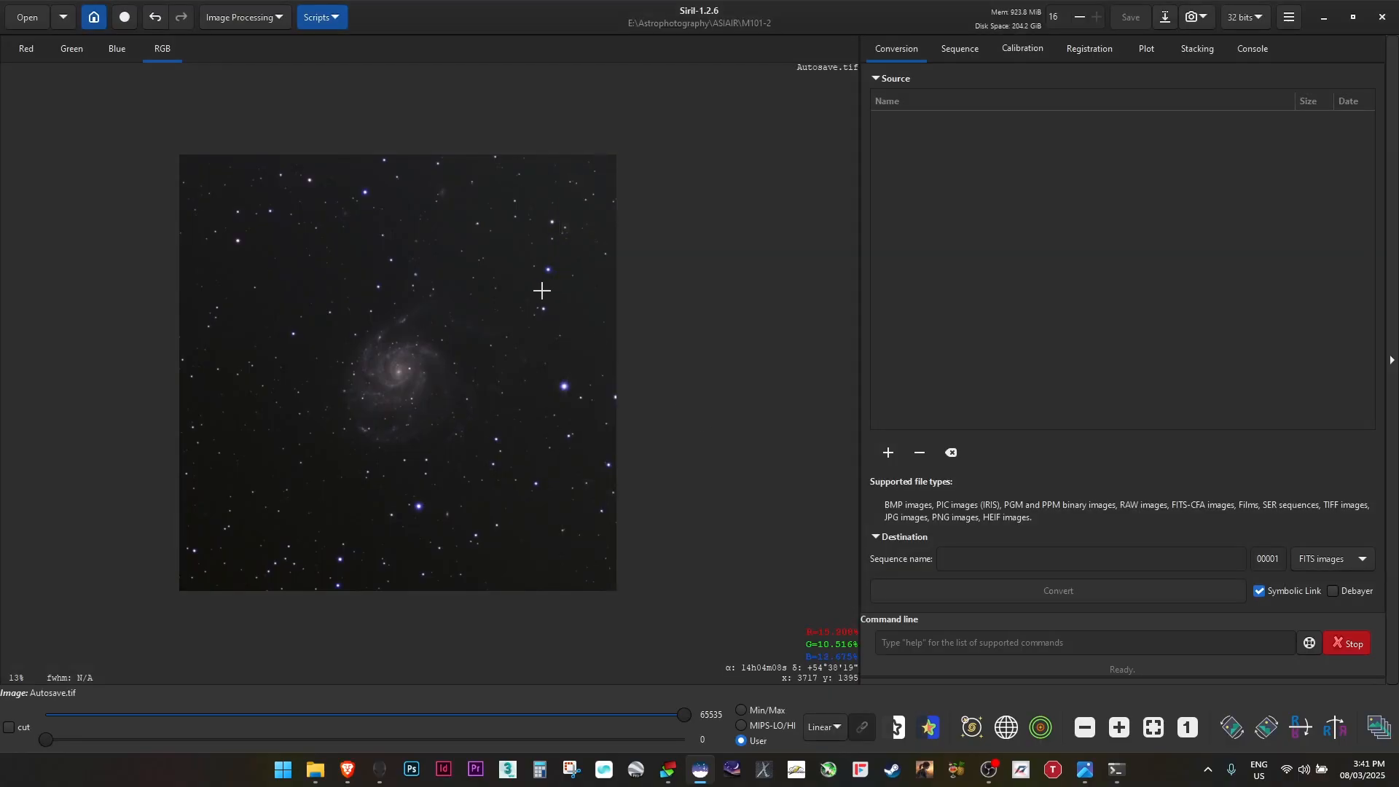
key(XF86MonBrightnessUp)
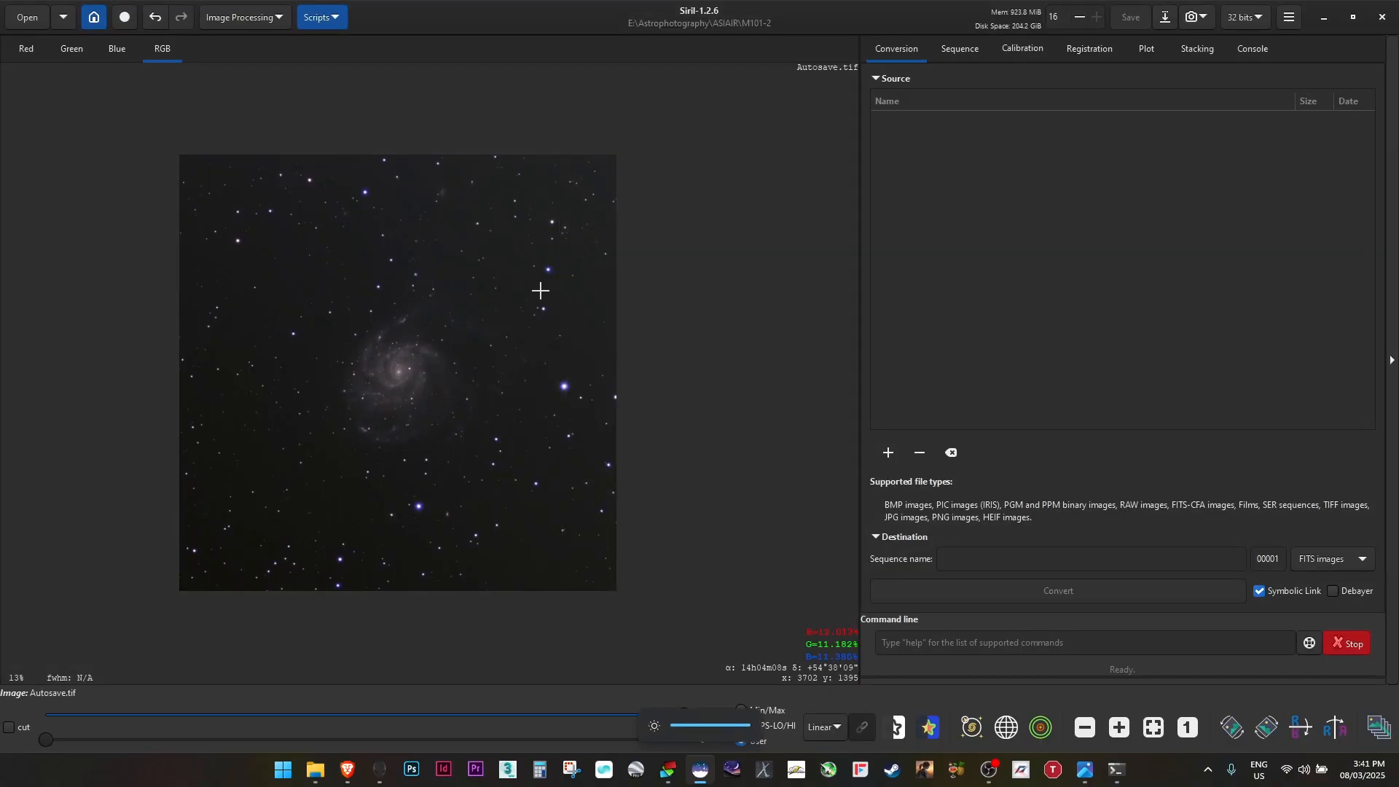
scroll(378, 321, up, 1)
scroll(380, 337, down, 1)
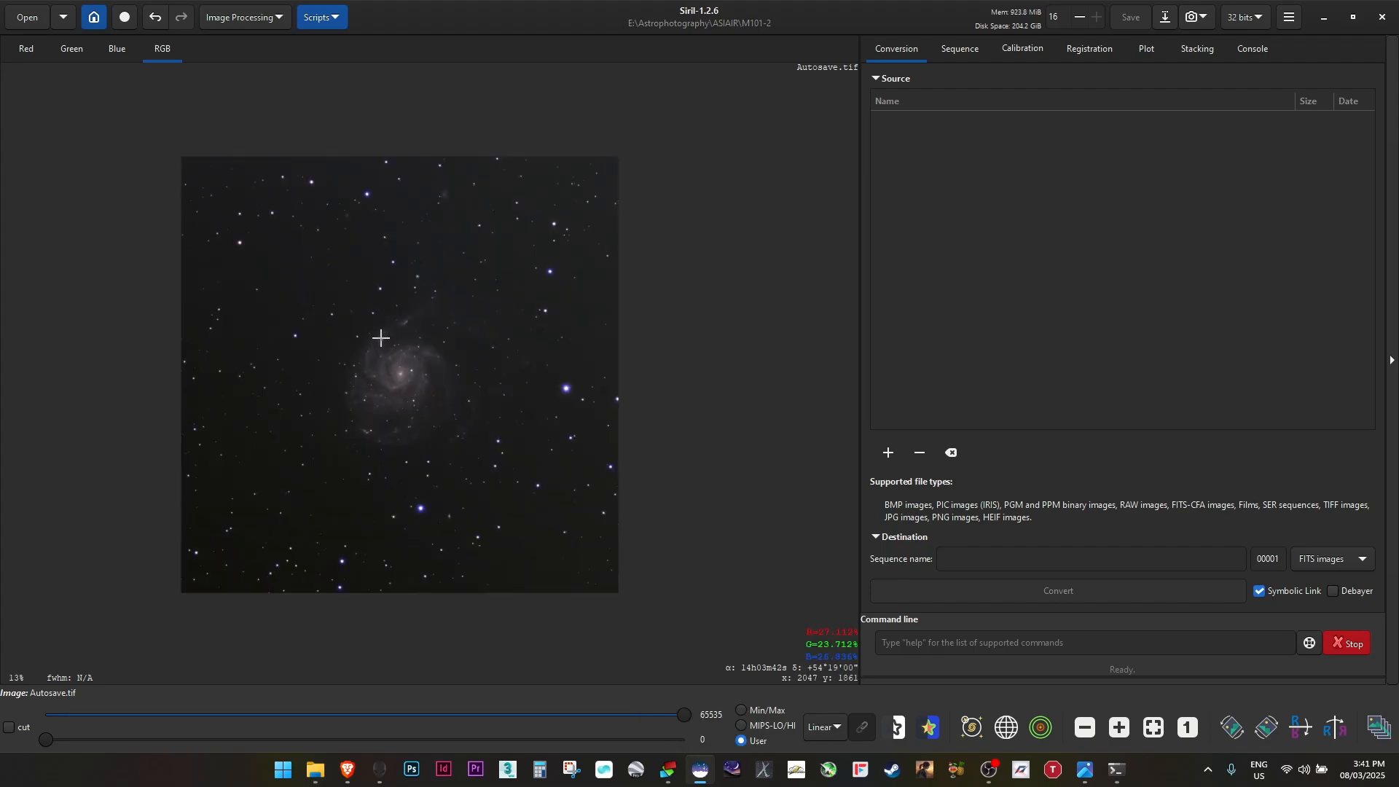
click(273, 20)
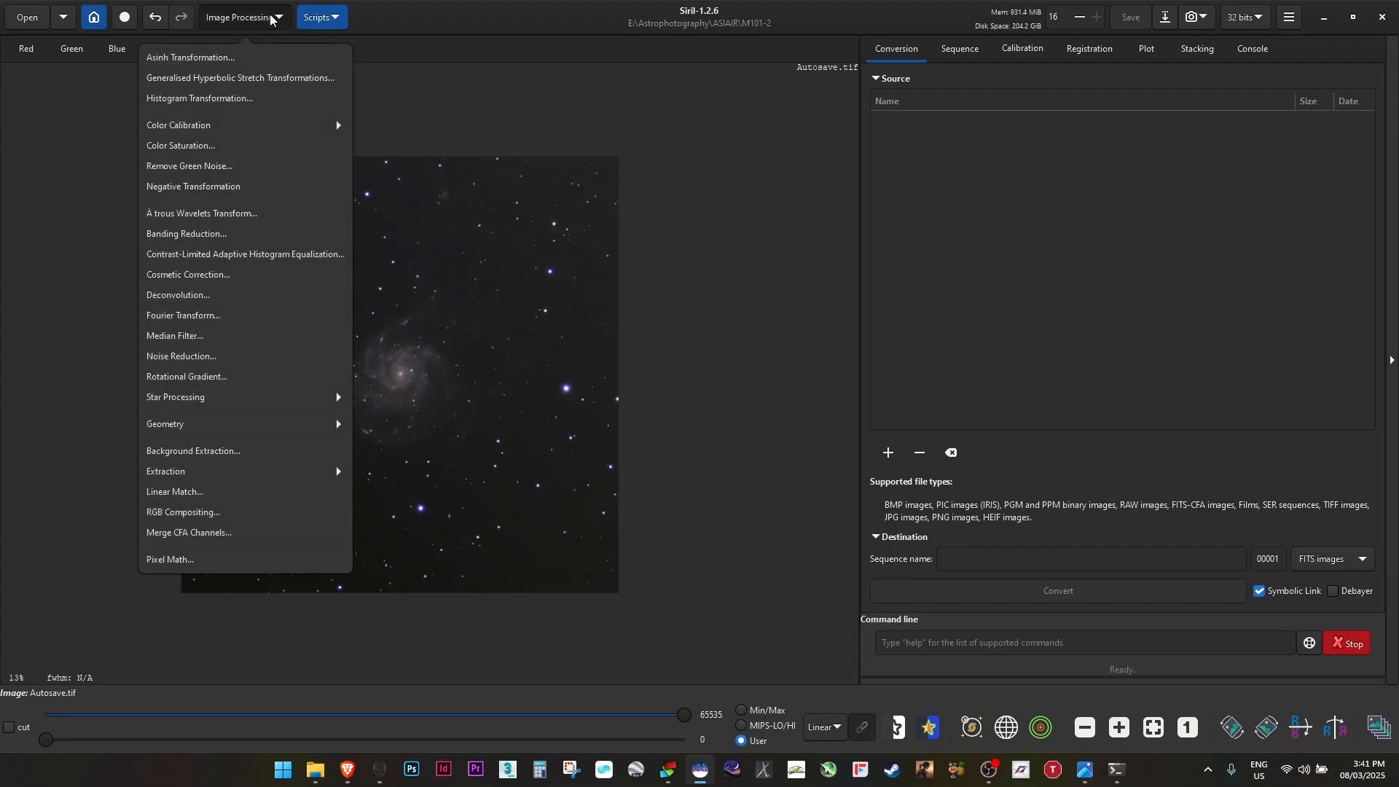
click(579, 107)
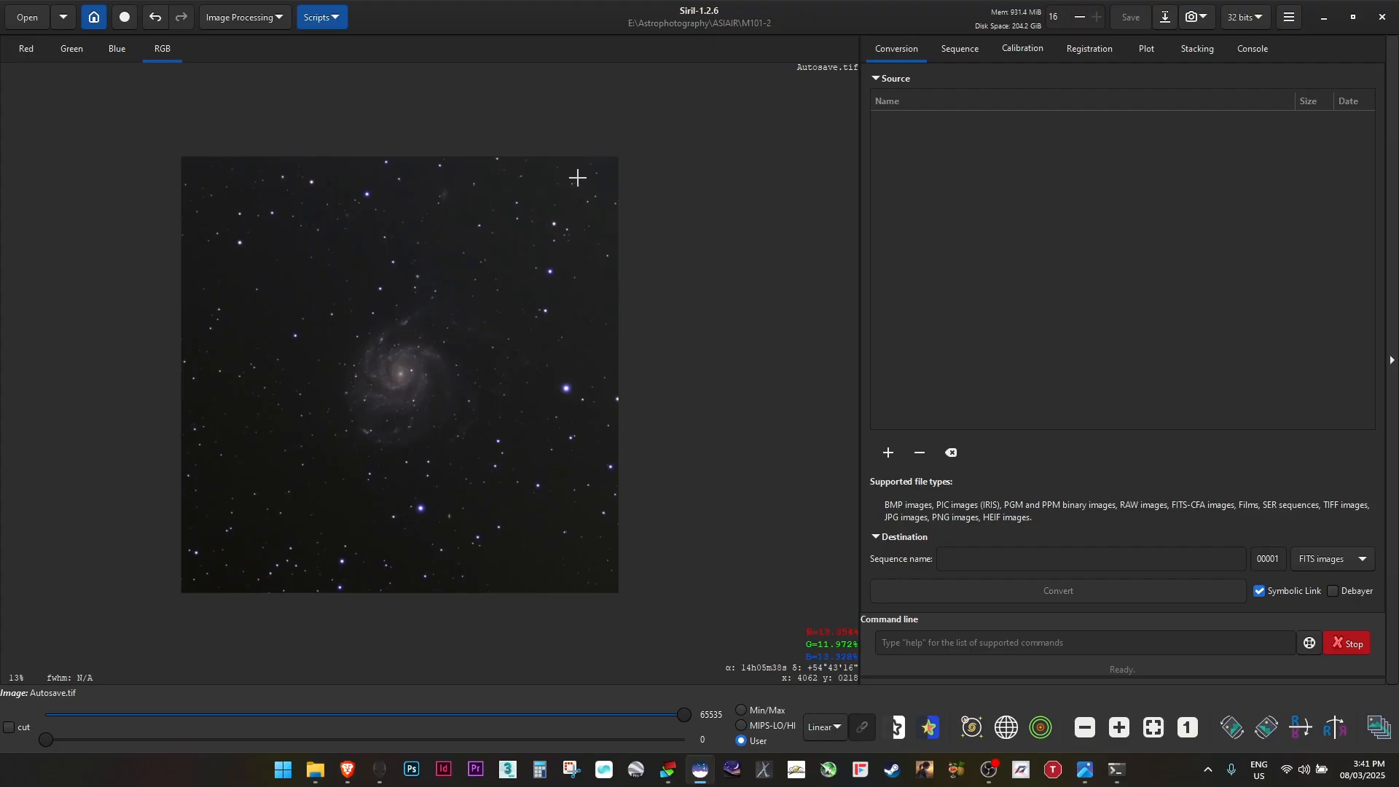
Open Background Extraction and generate a grid of background samples using RBF, smoothing 0.50 and 20 samples per line
click(248, 17)
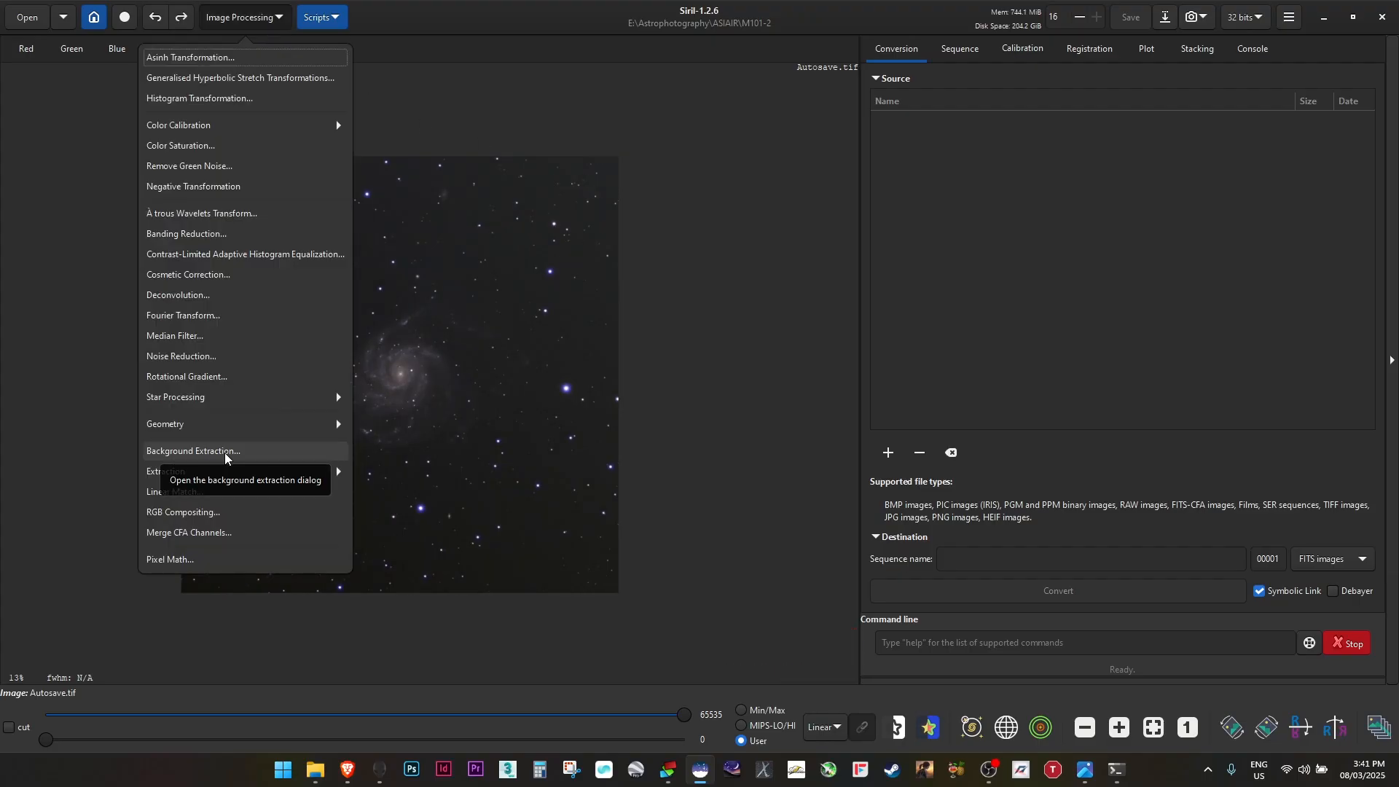
click(225, 452)
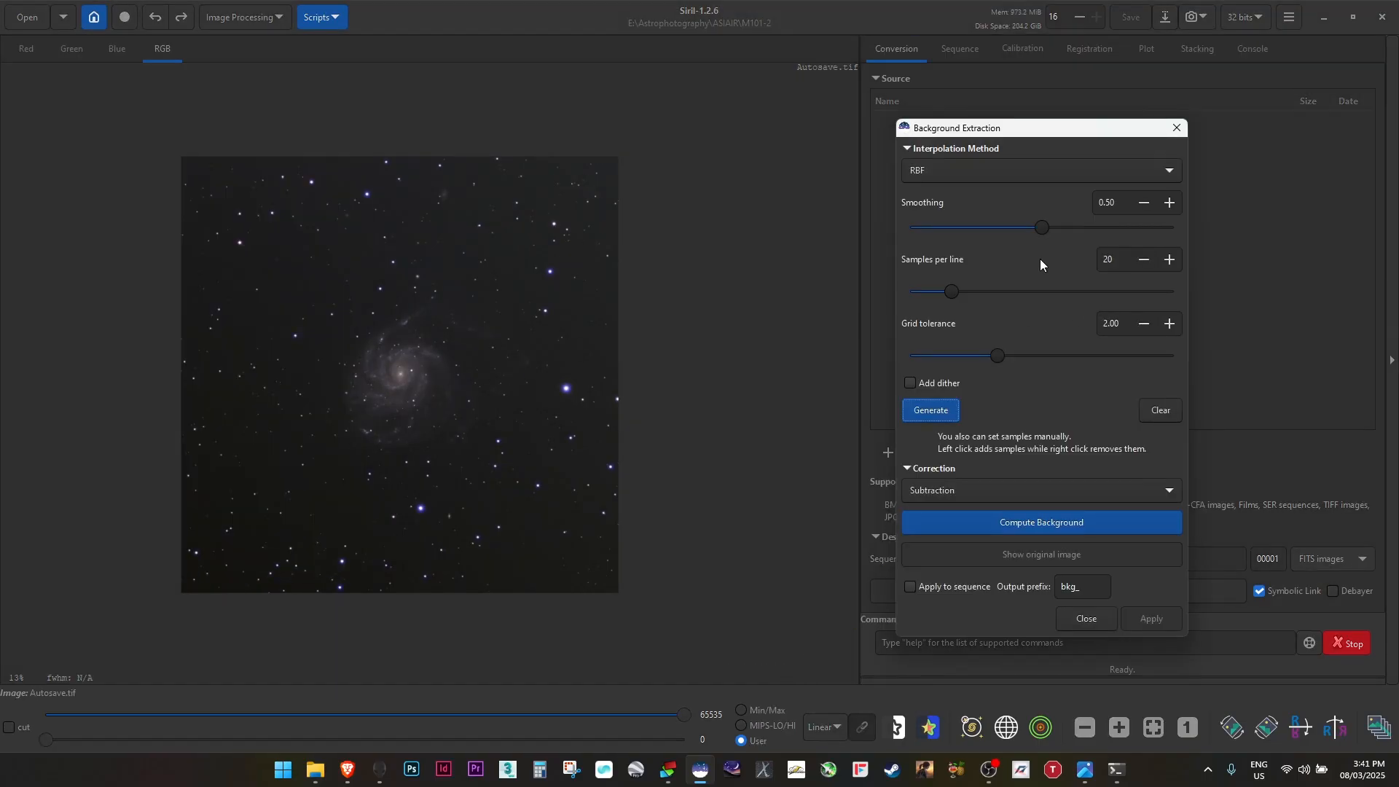
click(952, 410)
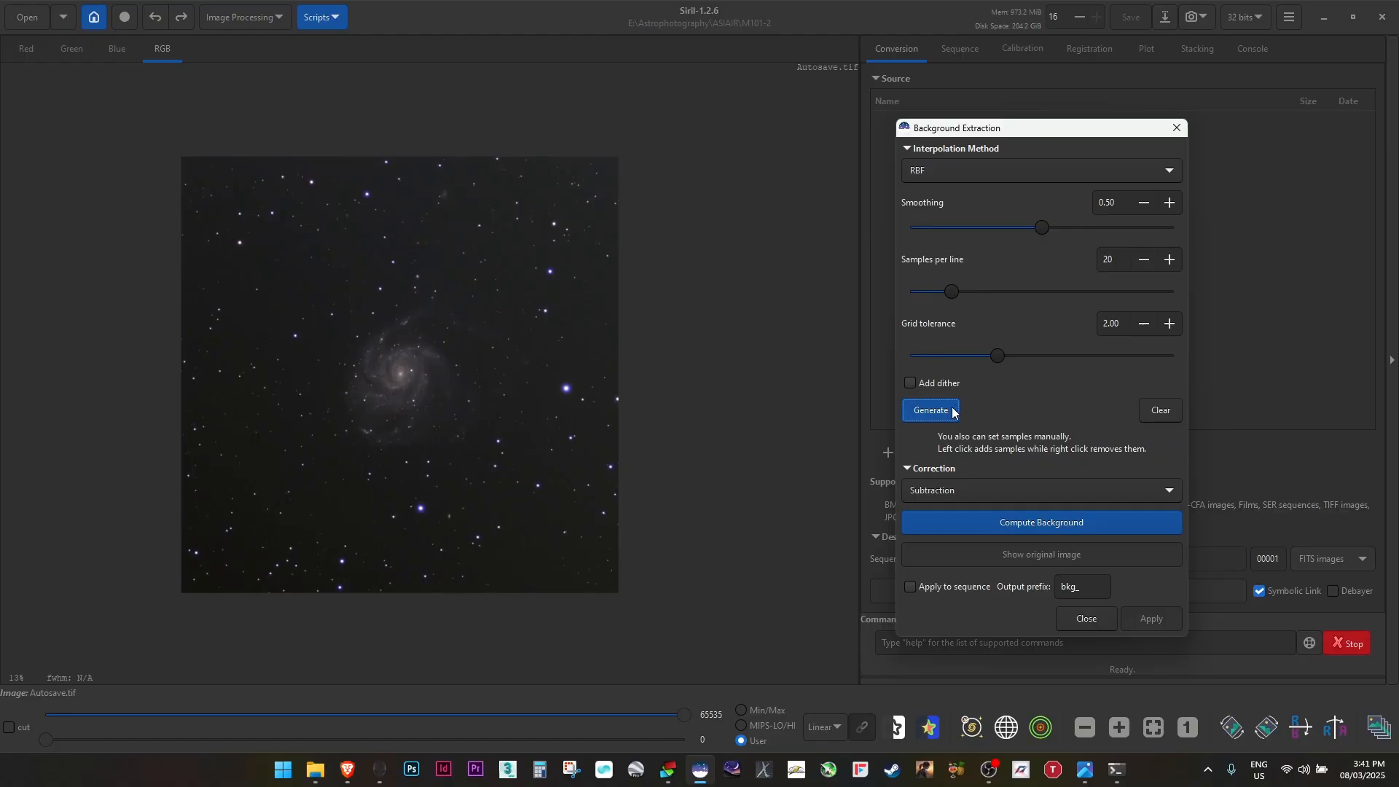
click(439, 361)
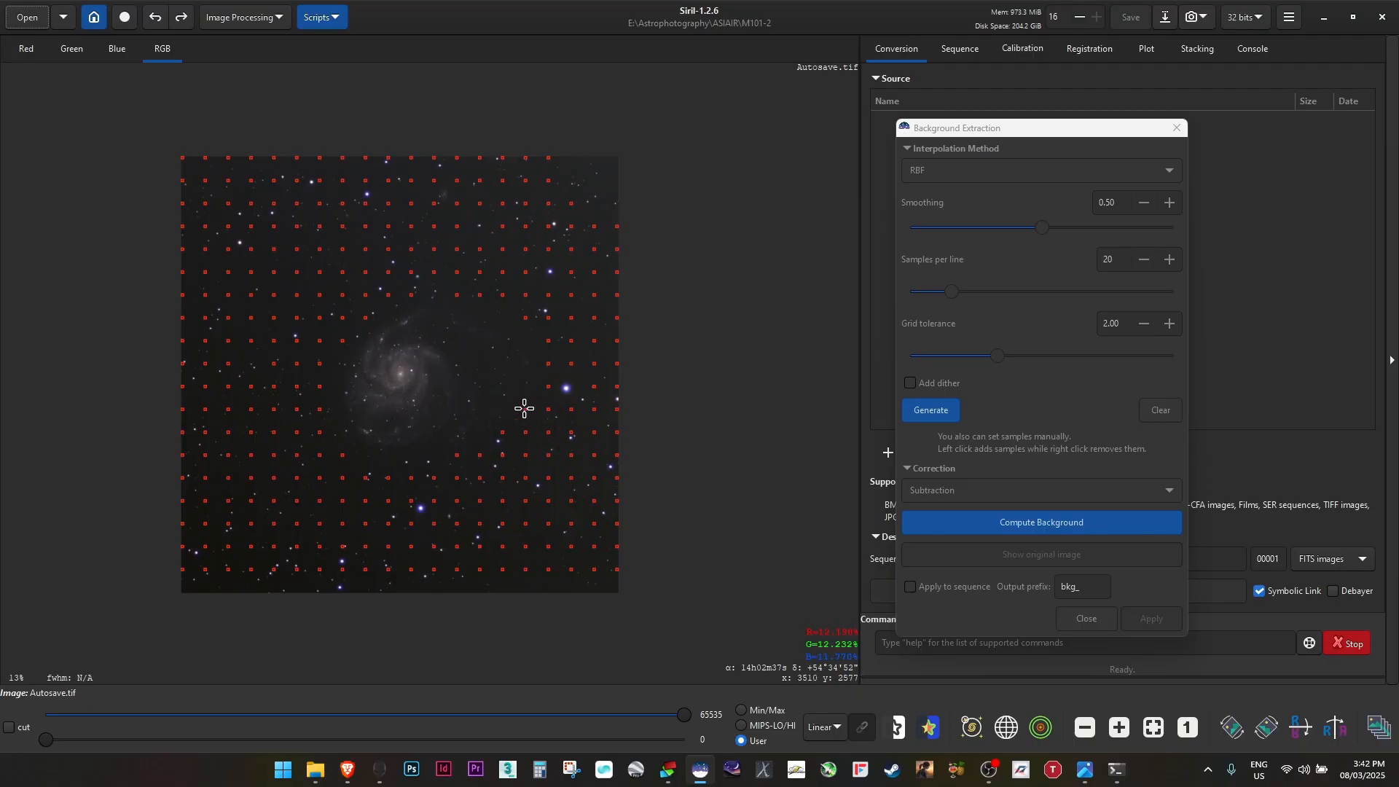
Add and remove individual samples near the image edge and galaxy, compute the background and apply the subtraction
click(570, 174)
click(610, 161)
click(615, 190)
click(415, 299)
right_click(416, 302)
right_click(414, 295)
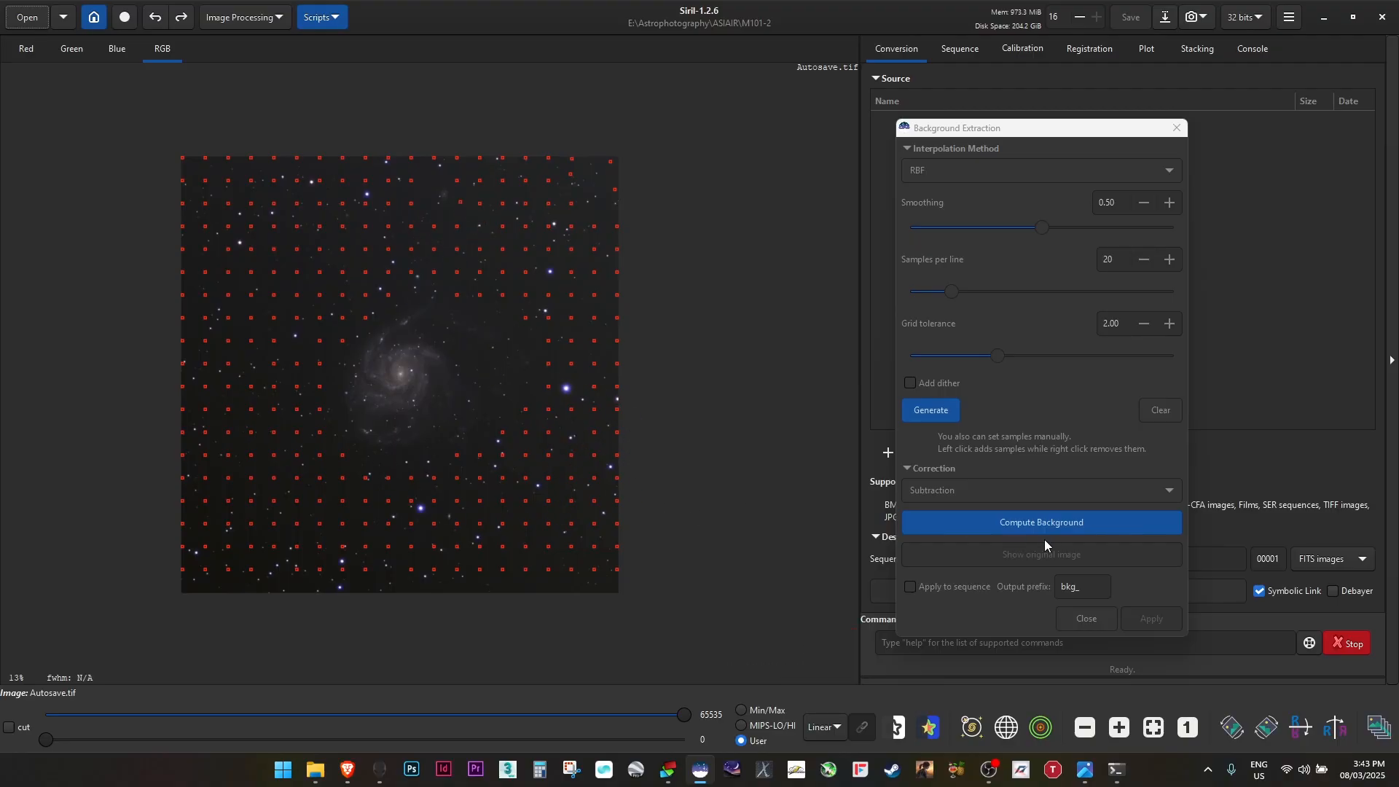
click(1065, 523)
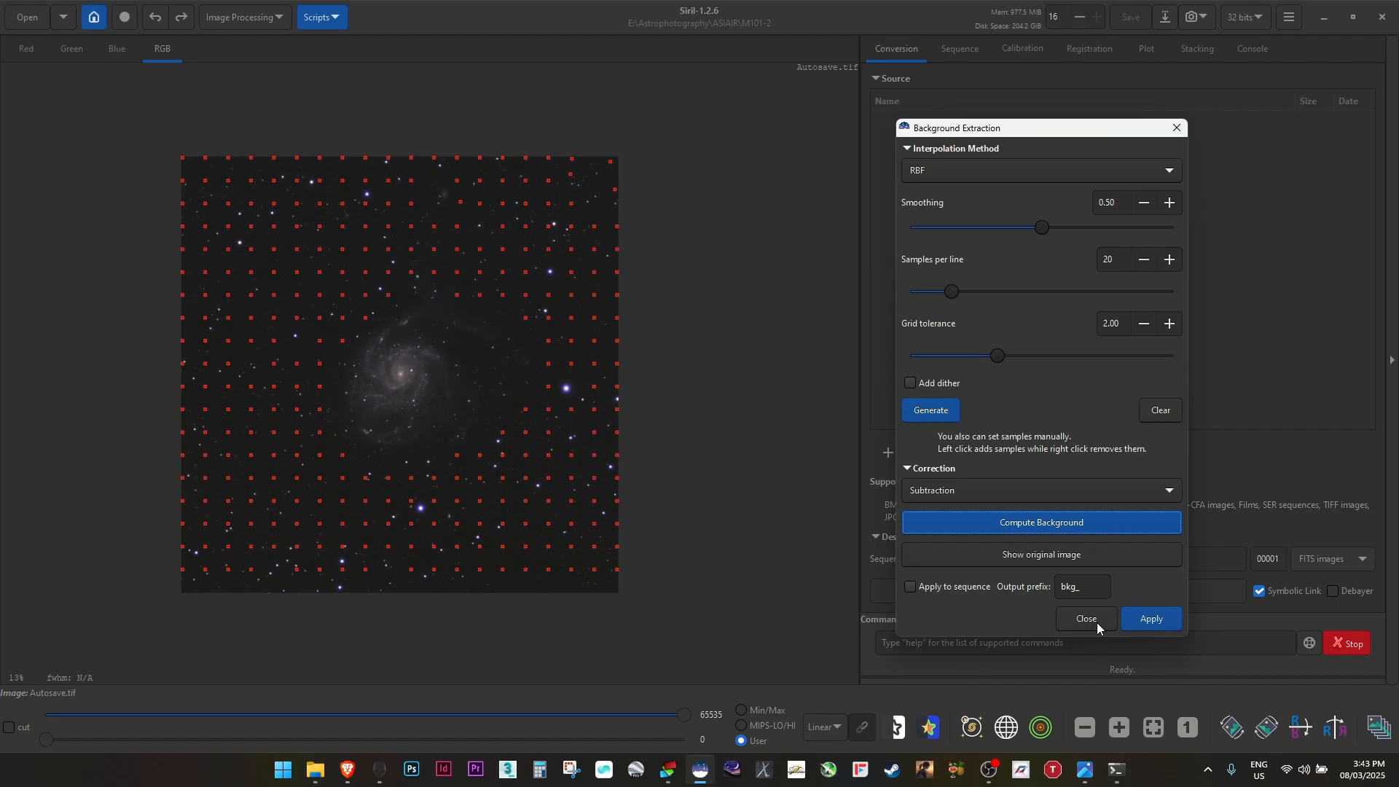
click(1144, 619)
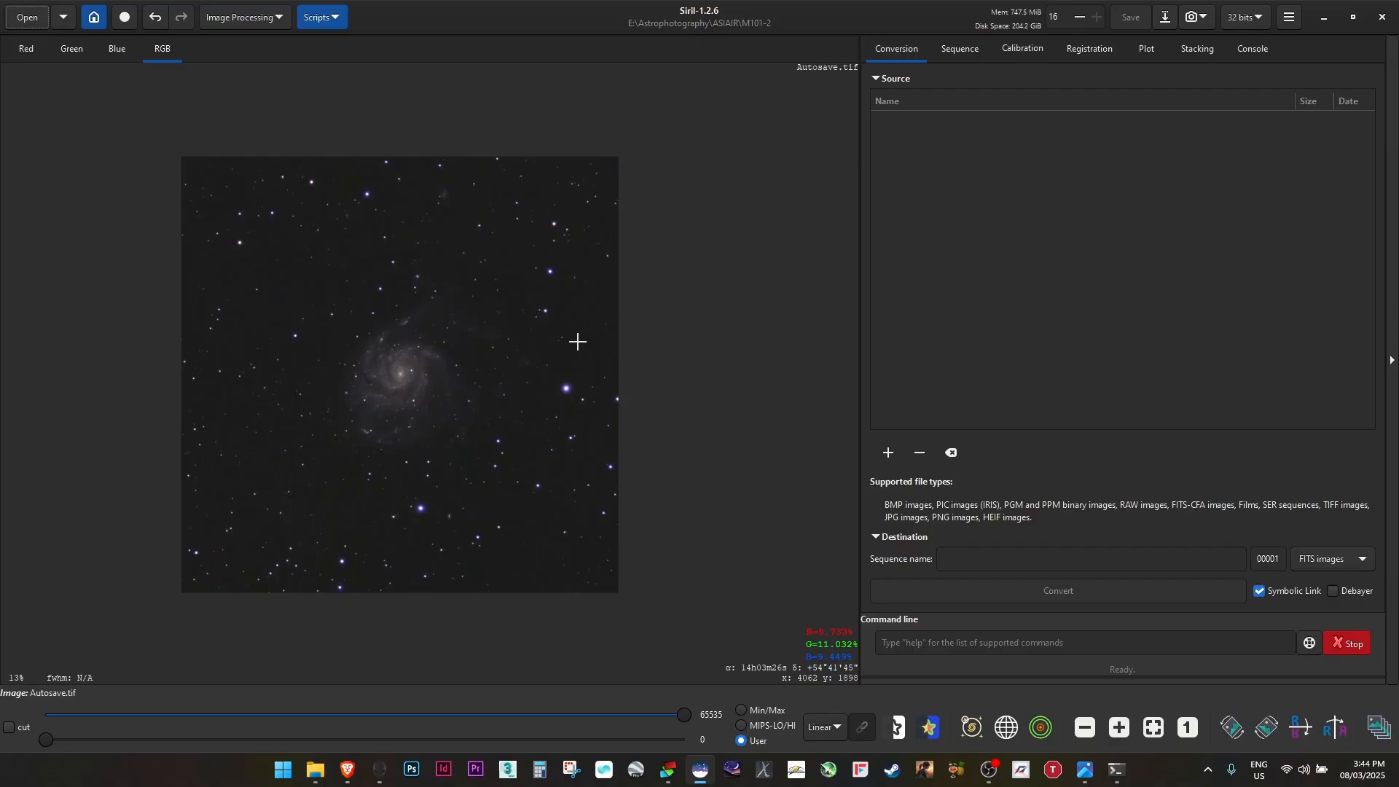
Boost colour saturation globally with an amount of 0.74 and a background factor of 1.85
click(266, 13)
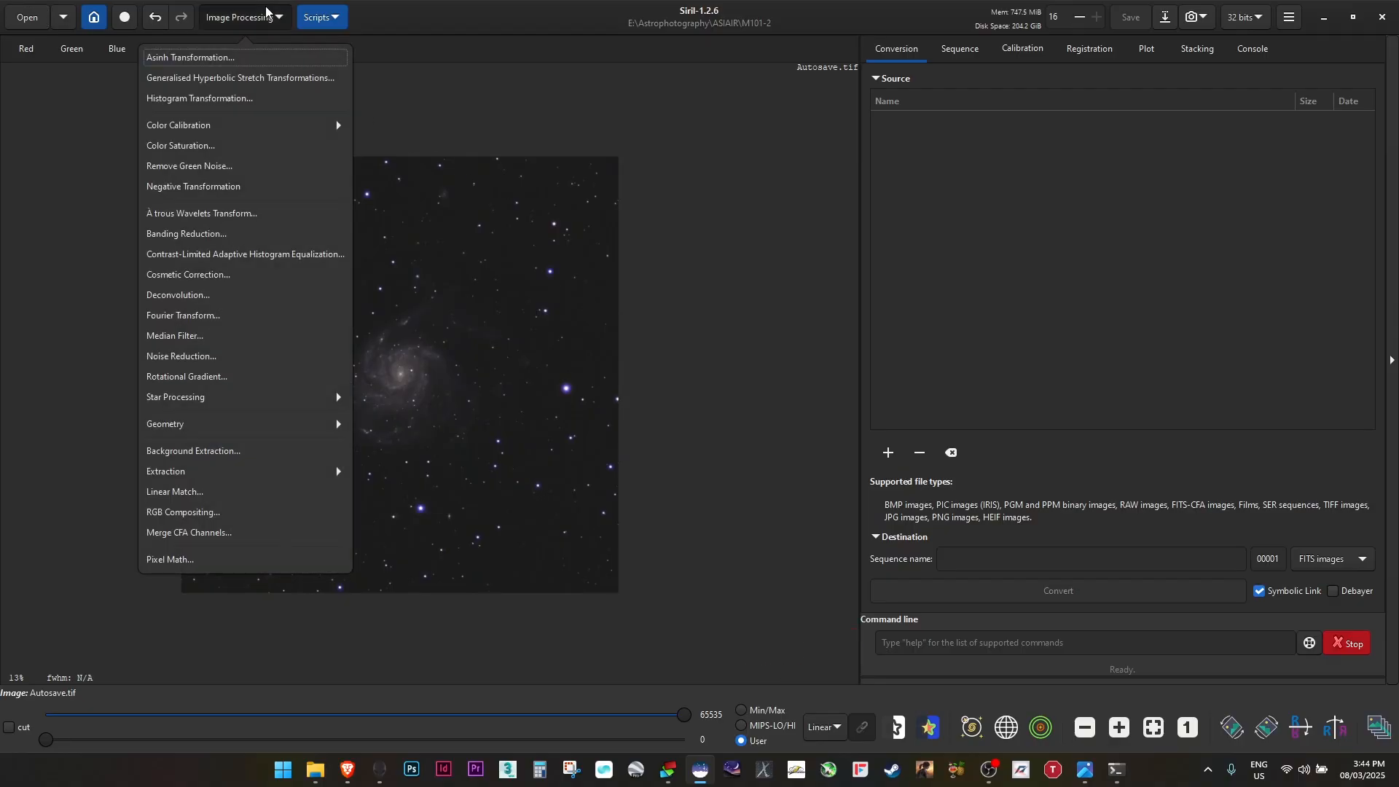
click(287, 145)
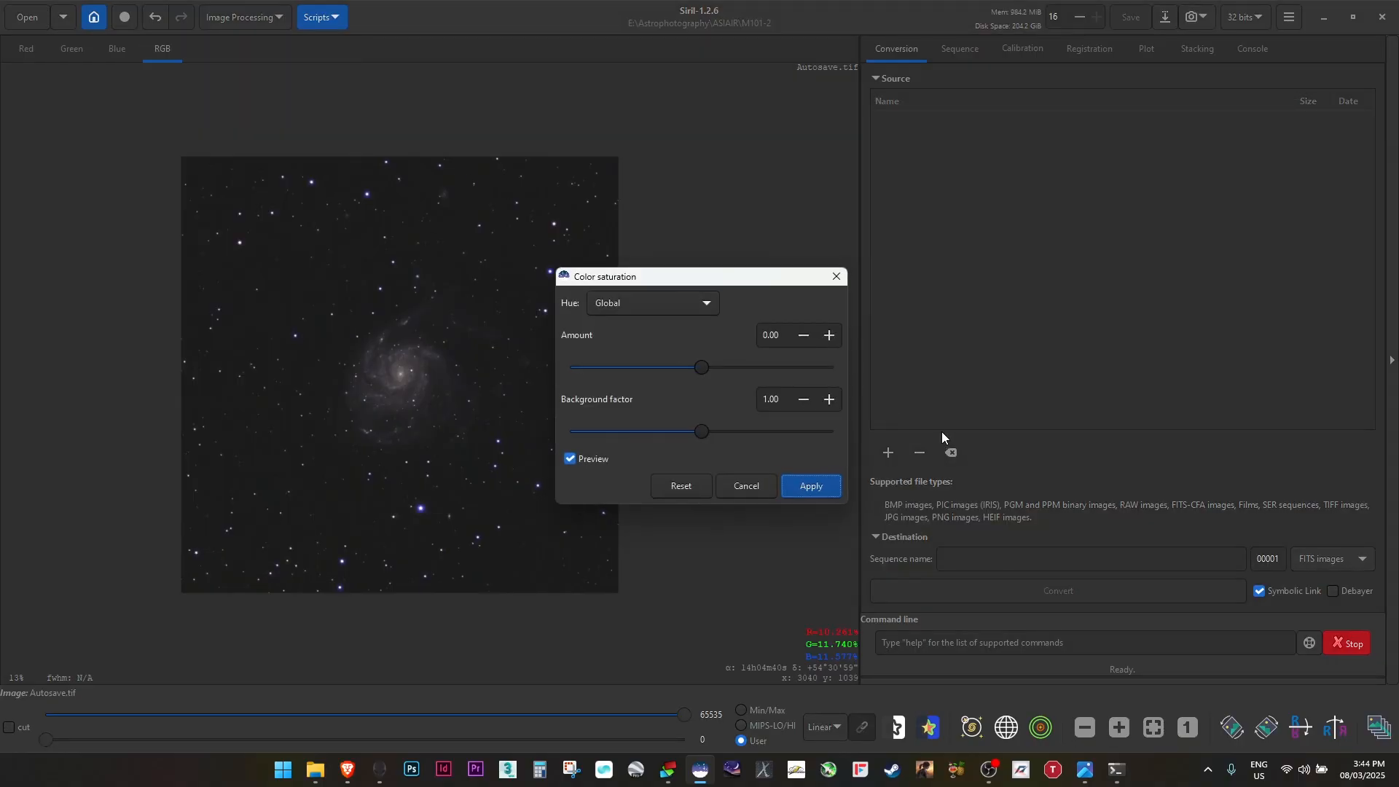
click(774, 368)
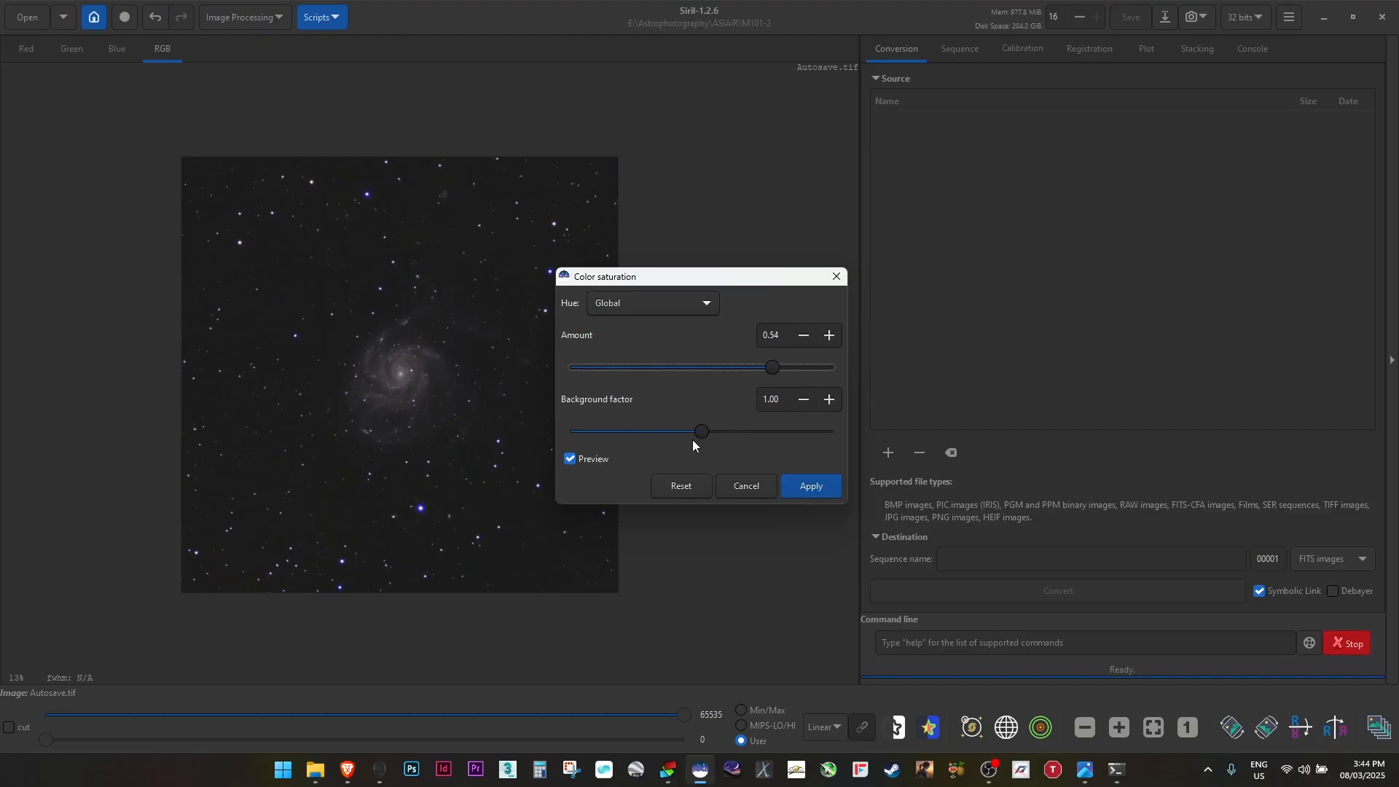
drag(675, 280, 816, 236)
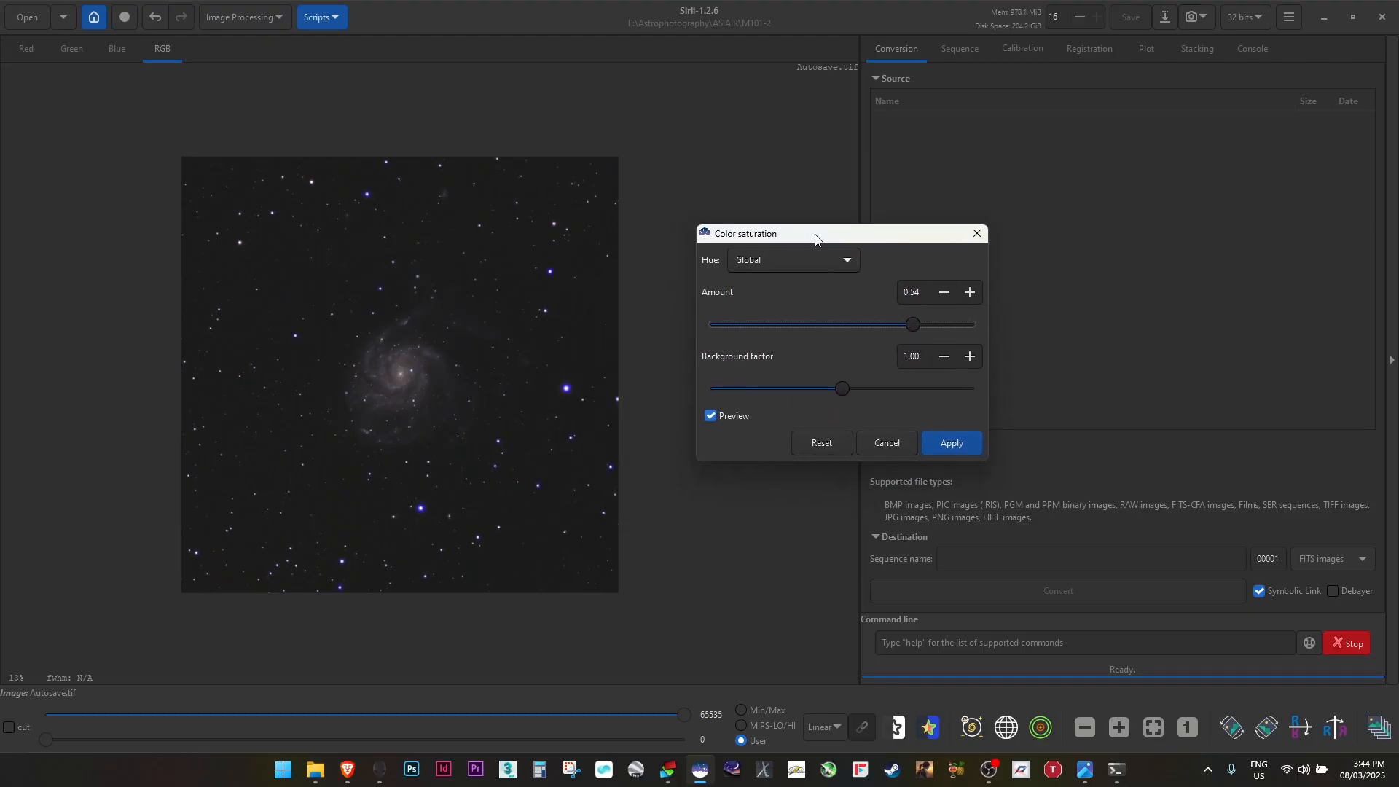
drag(845, 392, 734, 393)
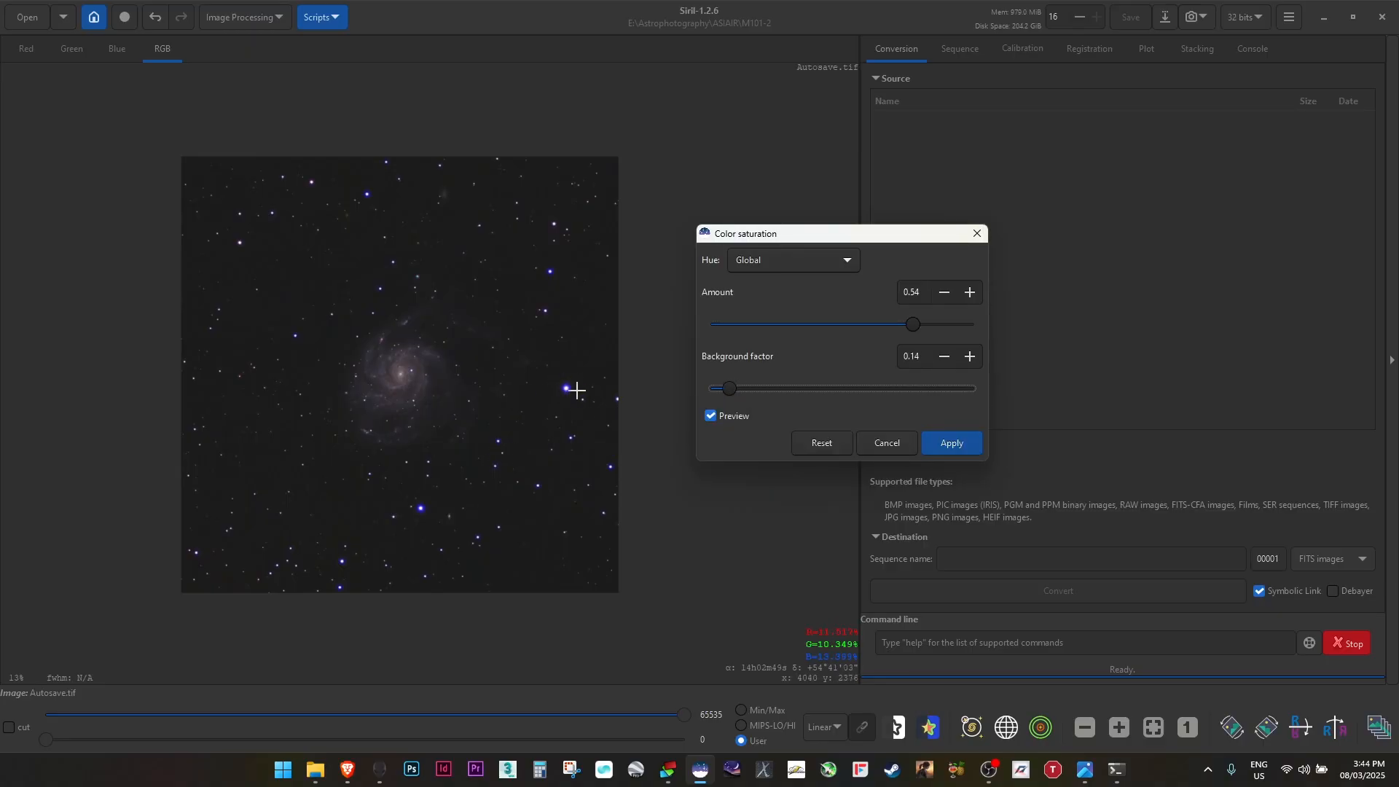
drag(733, 389, 938, 408)
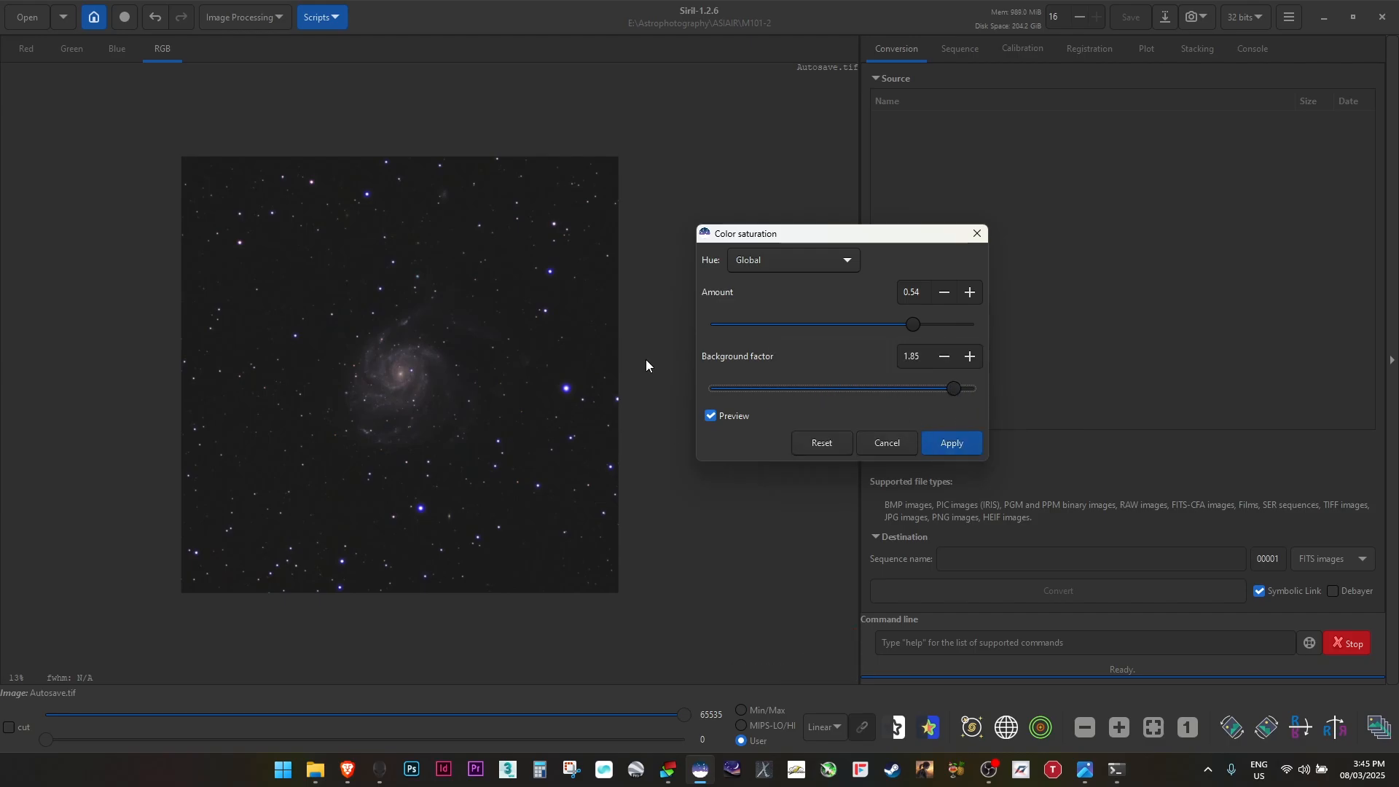
click(938, 325)
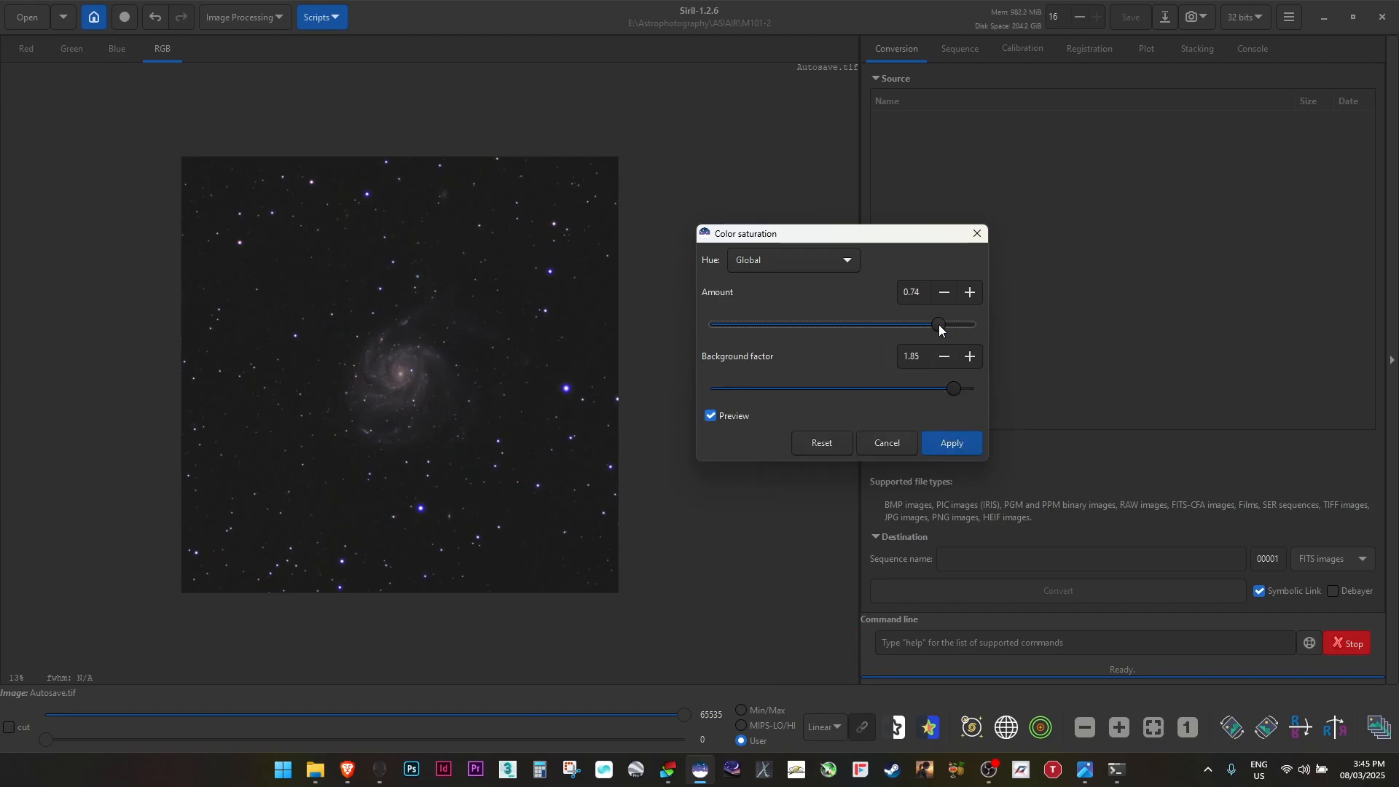
click(955, 442)
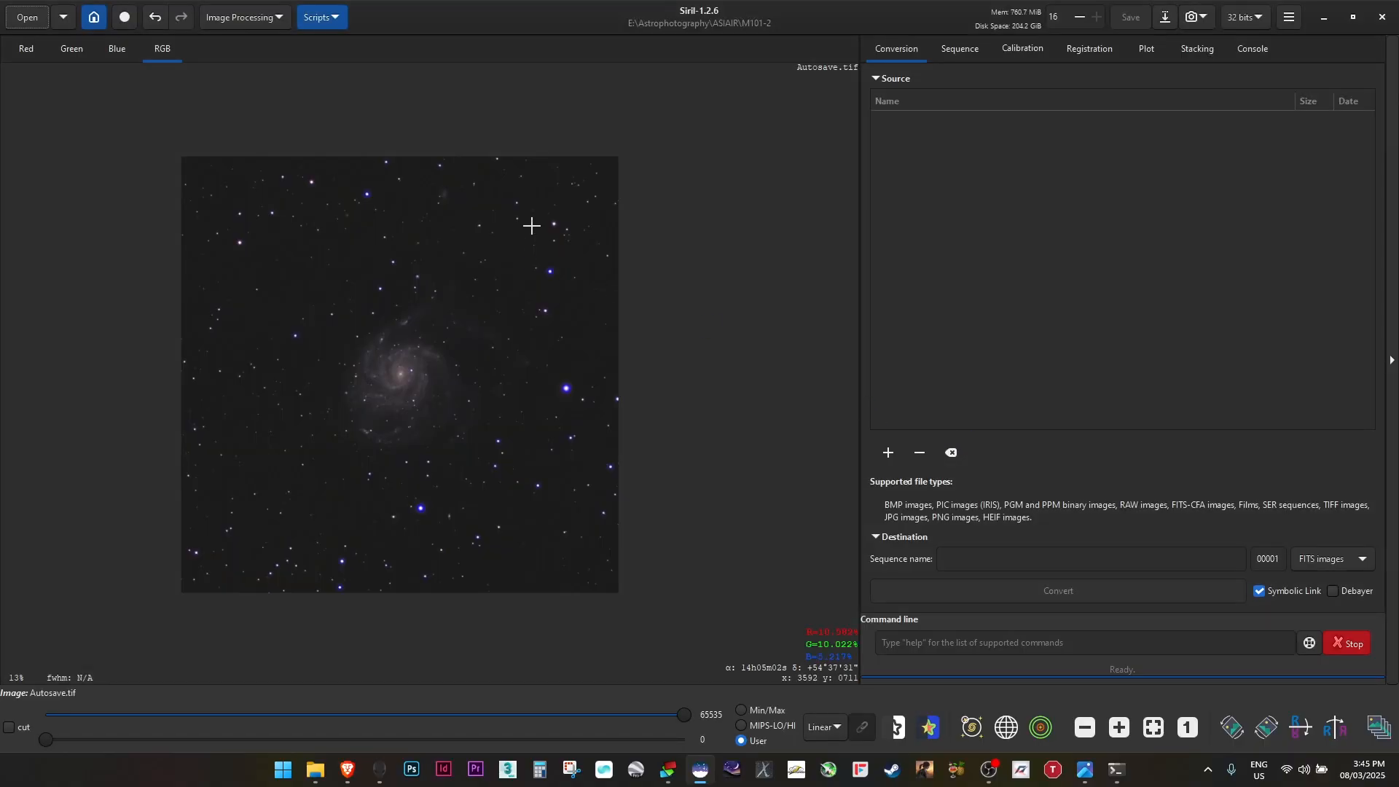
Zoom in and out on the image to inspect the galaxy and star colours
scroll(391, 365, up, 4)
scroll(392, 365, down, 3)
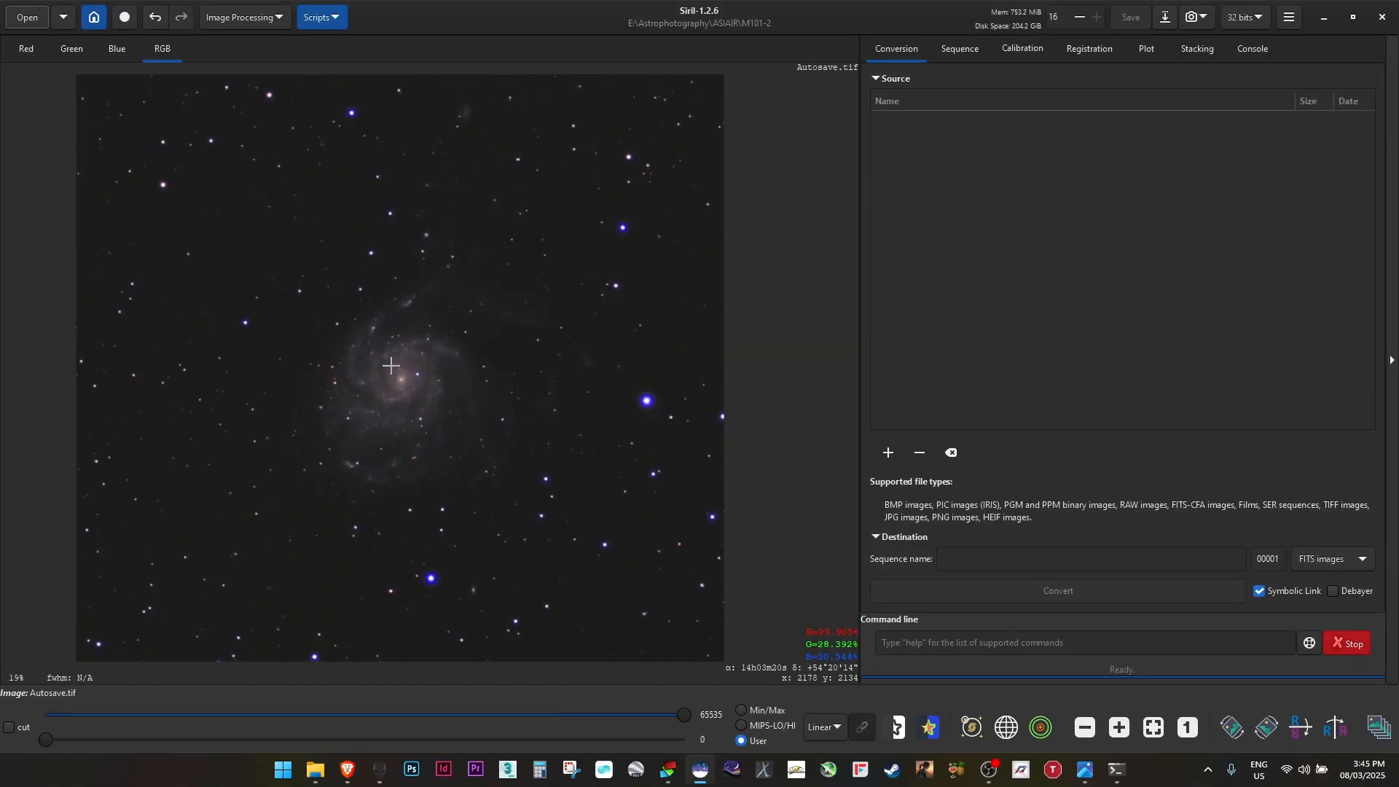
scroll(391, 365, down, 1)
scroll(391, 365, up, 1)
scroll(392, 366, down, 1)
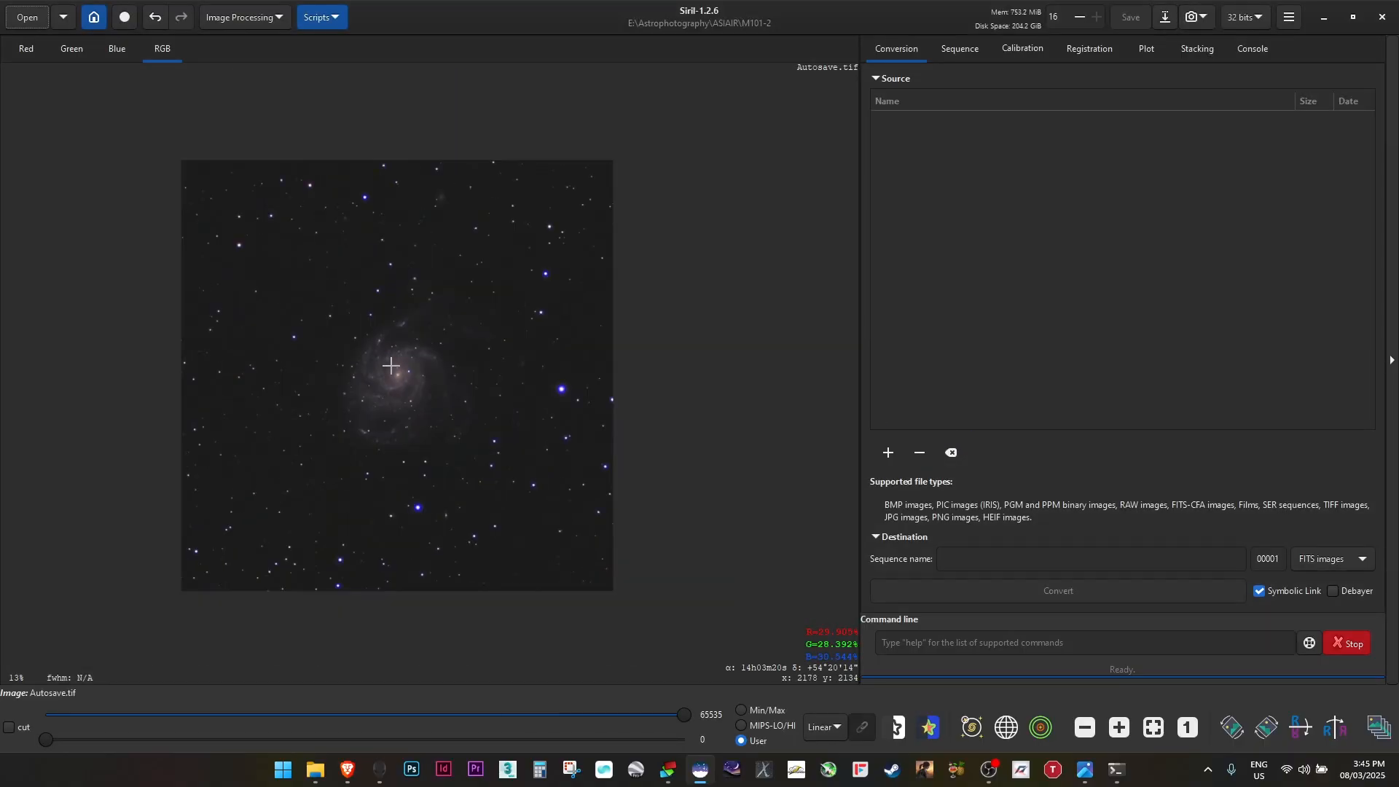
scroll(671, 353, up, 5)
scroll(750, 352, down, 3)
scroll(753, 354, down, 1)
scroll(753, 353, down, 2)
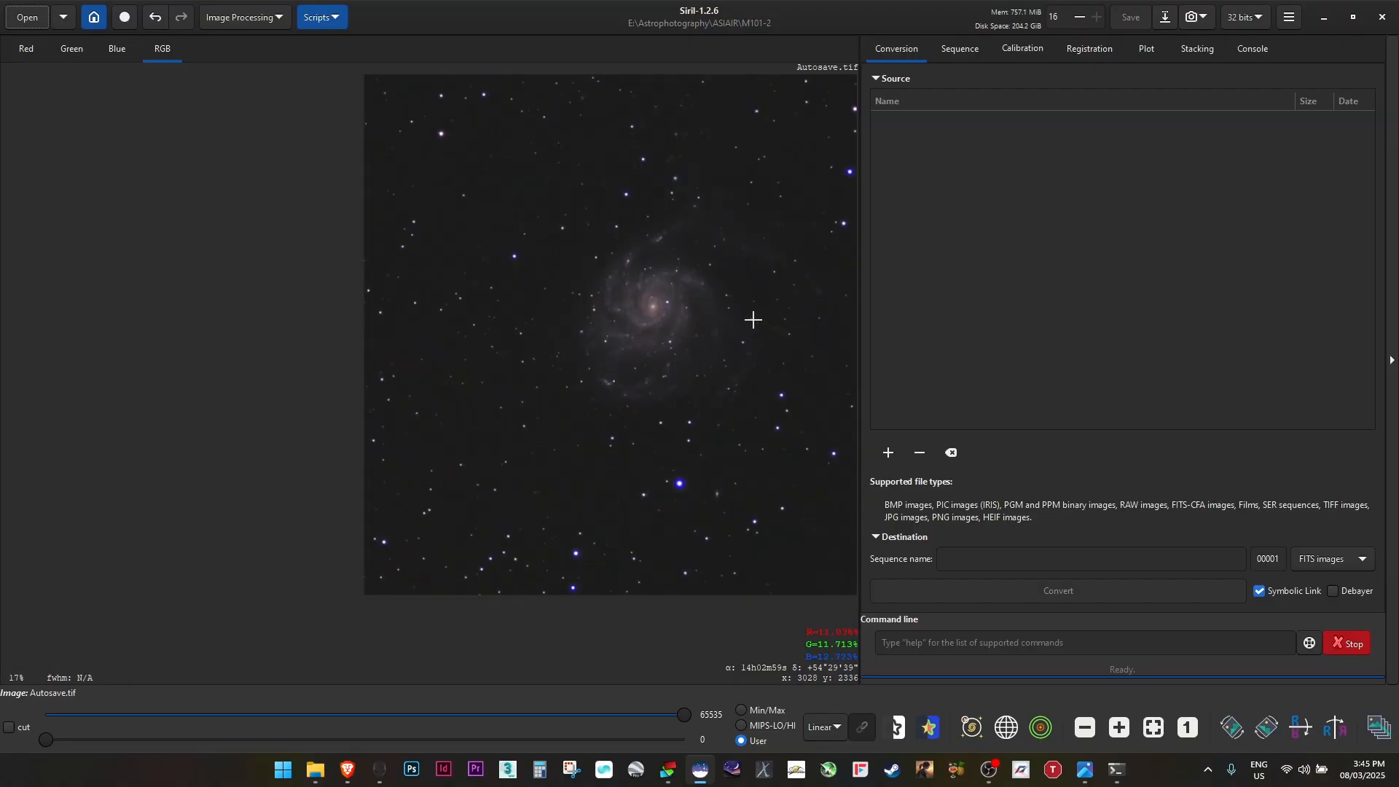
scroll(537, 374, up, 1)
scroll(523, 386, down, 1)
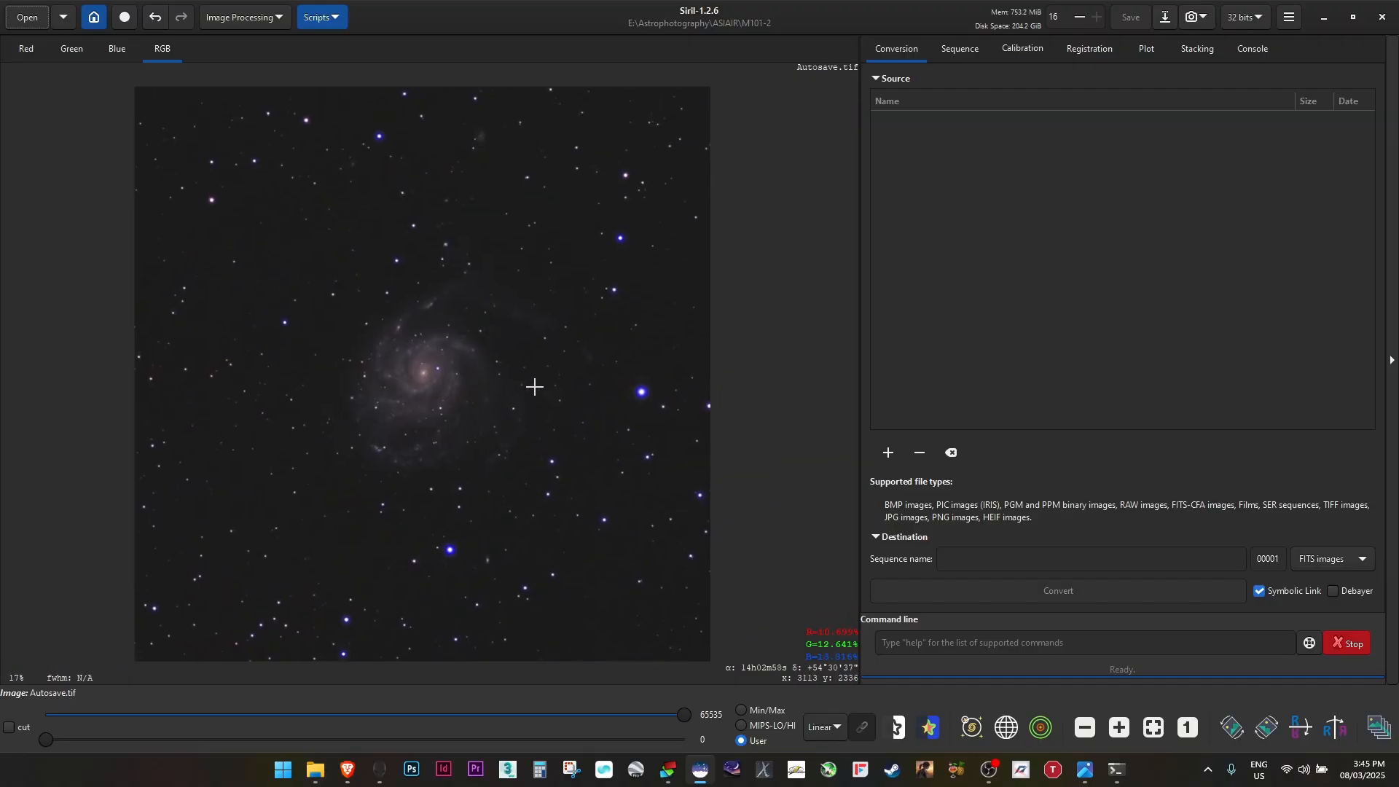
Open Histogram Transformation and, with the histogram zoomed in, raise the shadows slightly and apply it twice
click(269, 22)
click(212, 61)
click(252, 19)
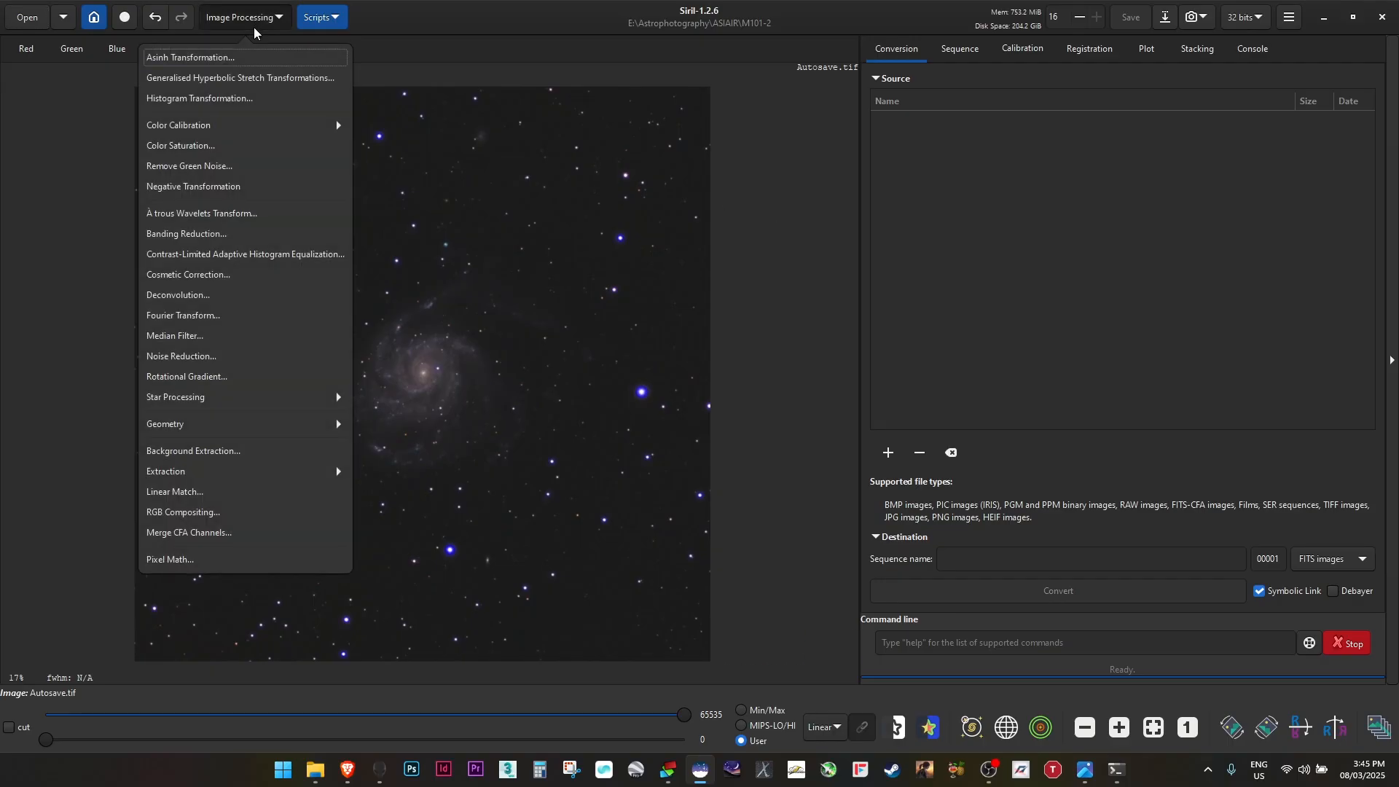
click(232, 98)
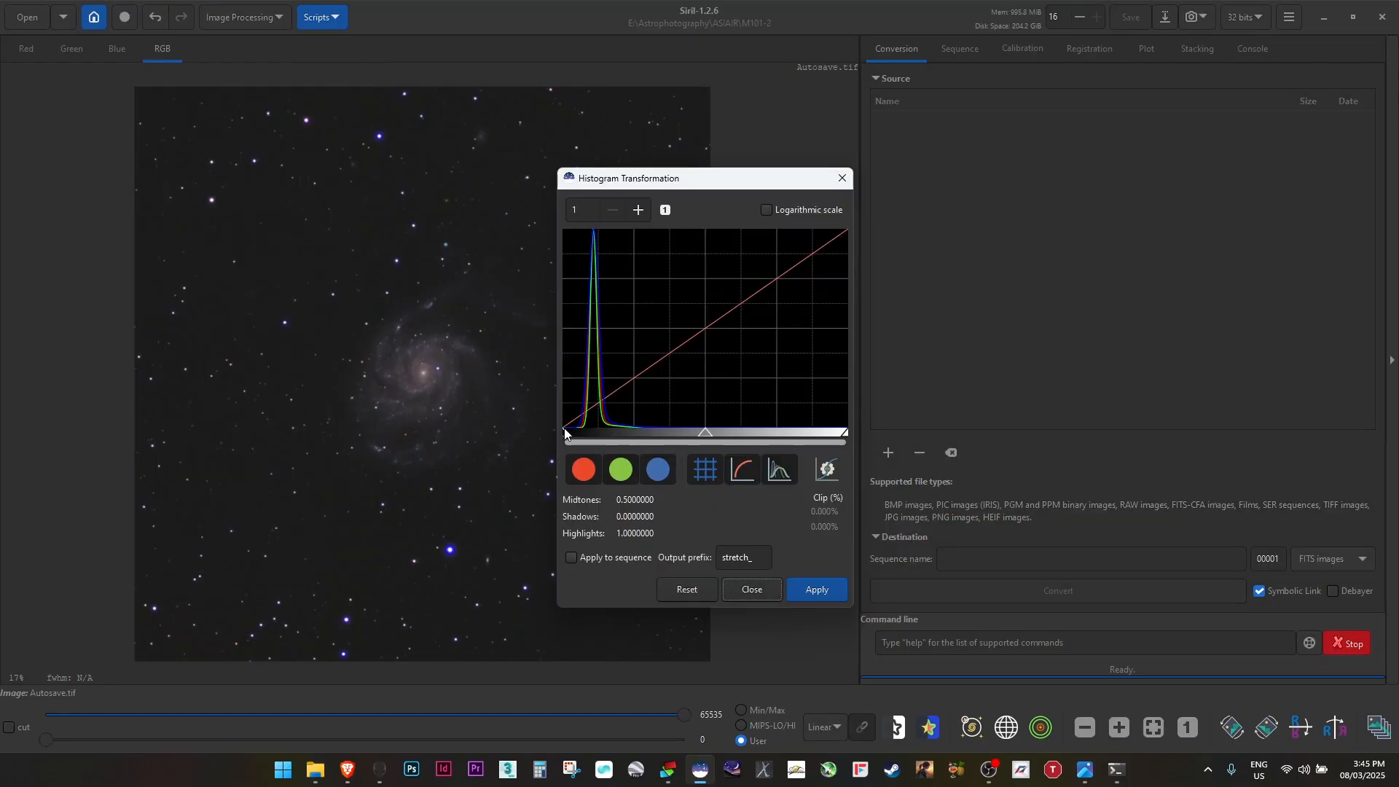
click(640, 212)
click(640, 212)
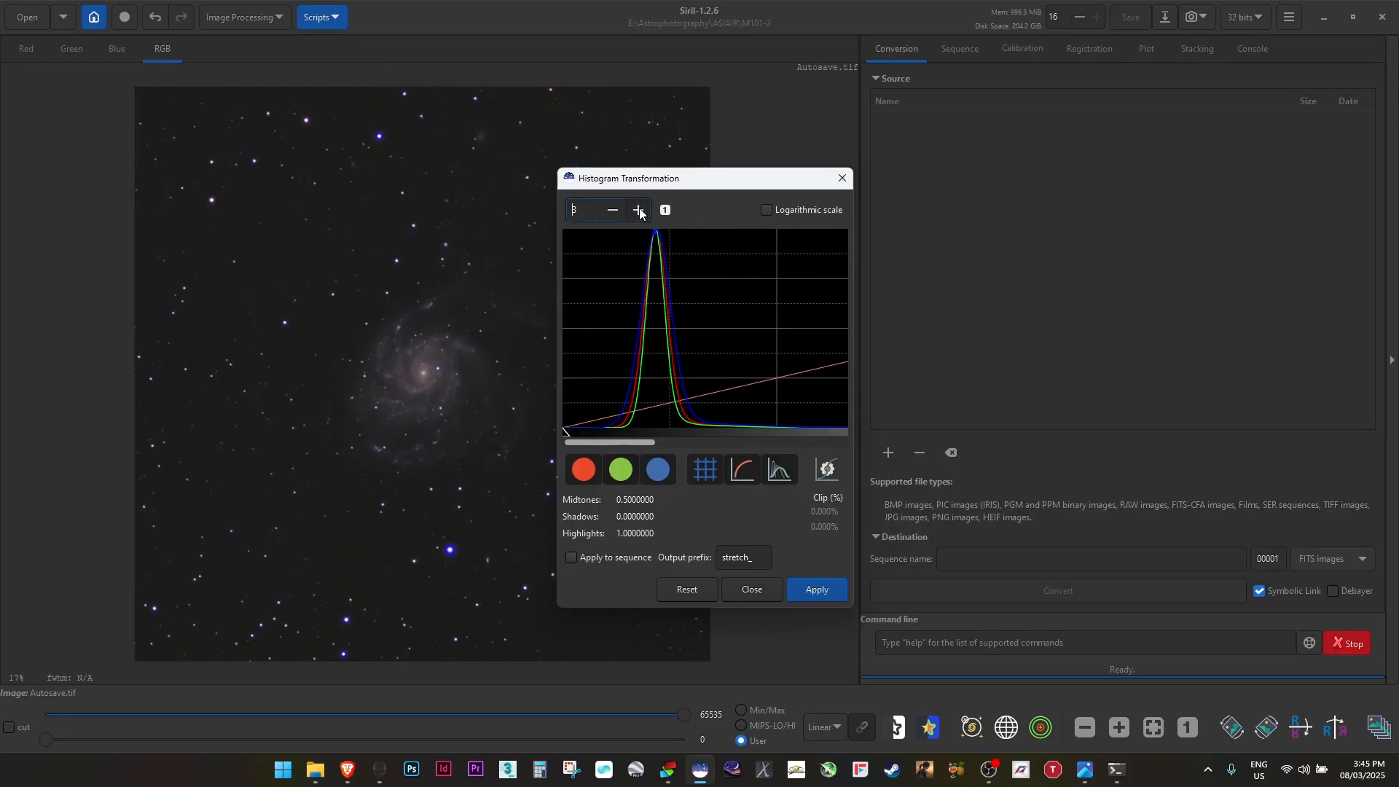
click(640, 212)
drag(565, 438, 587, 438)
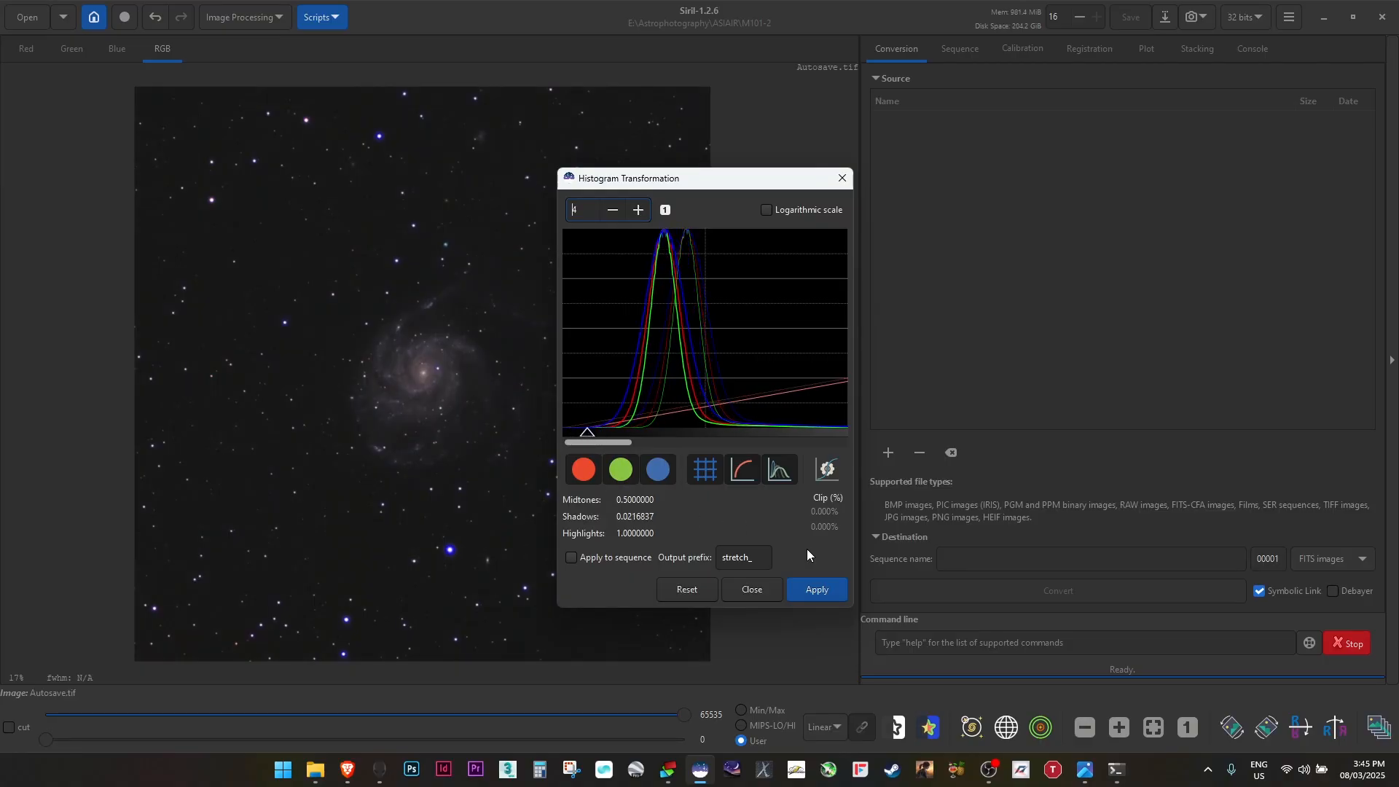
click(817, 590)
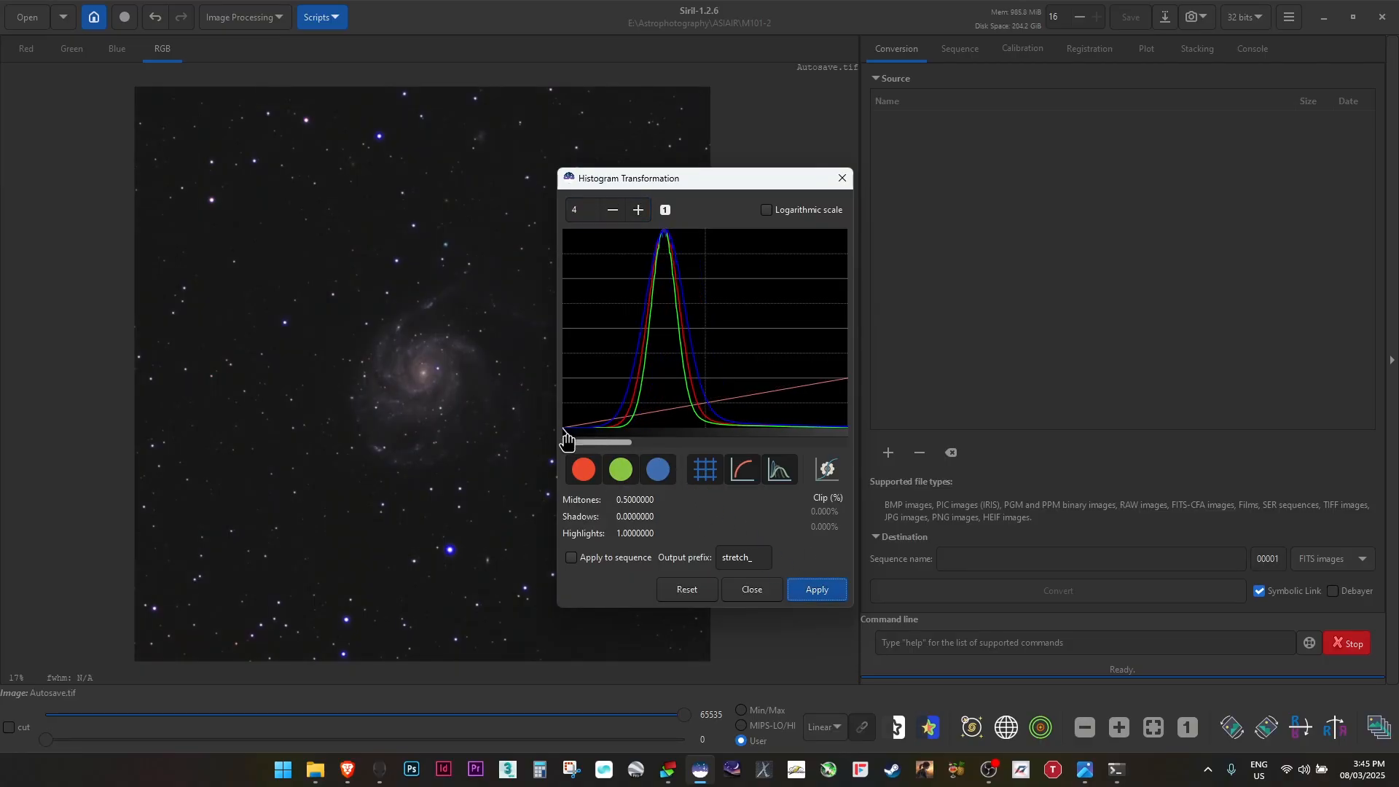
drag(566, 435, 578, 436)
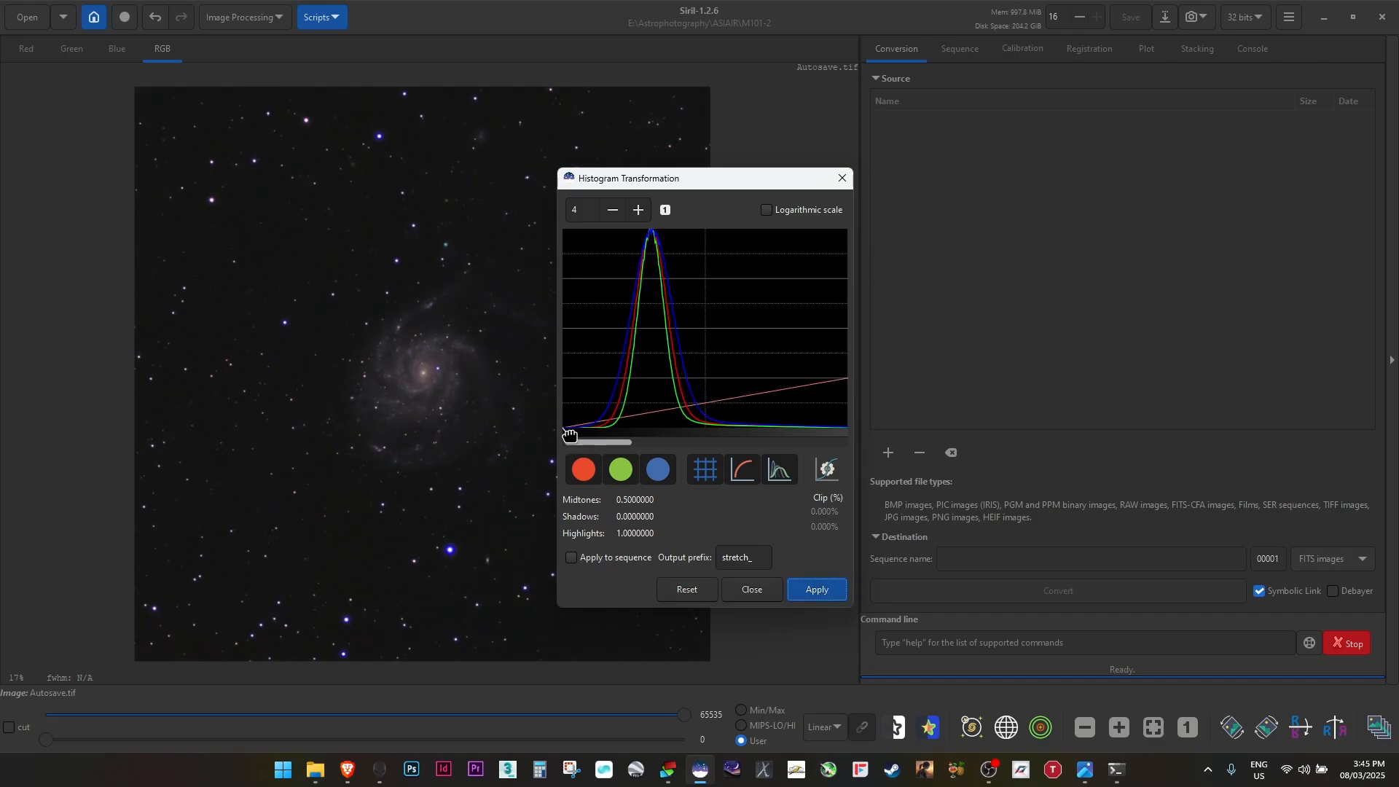
drag(570, 434, 572, 434)
click(821, 597)
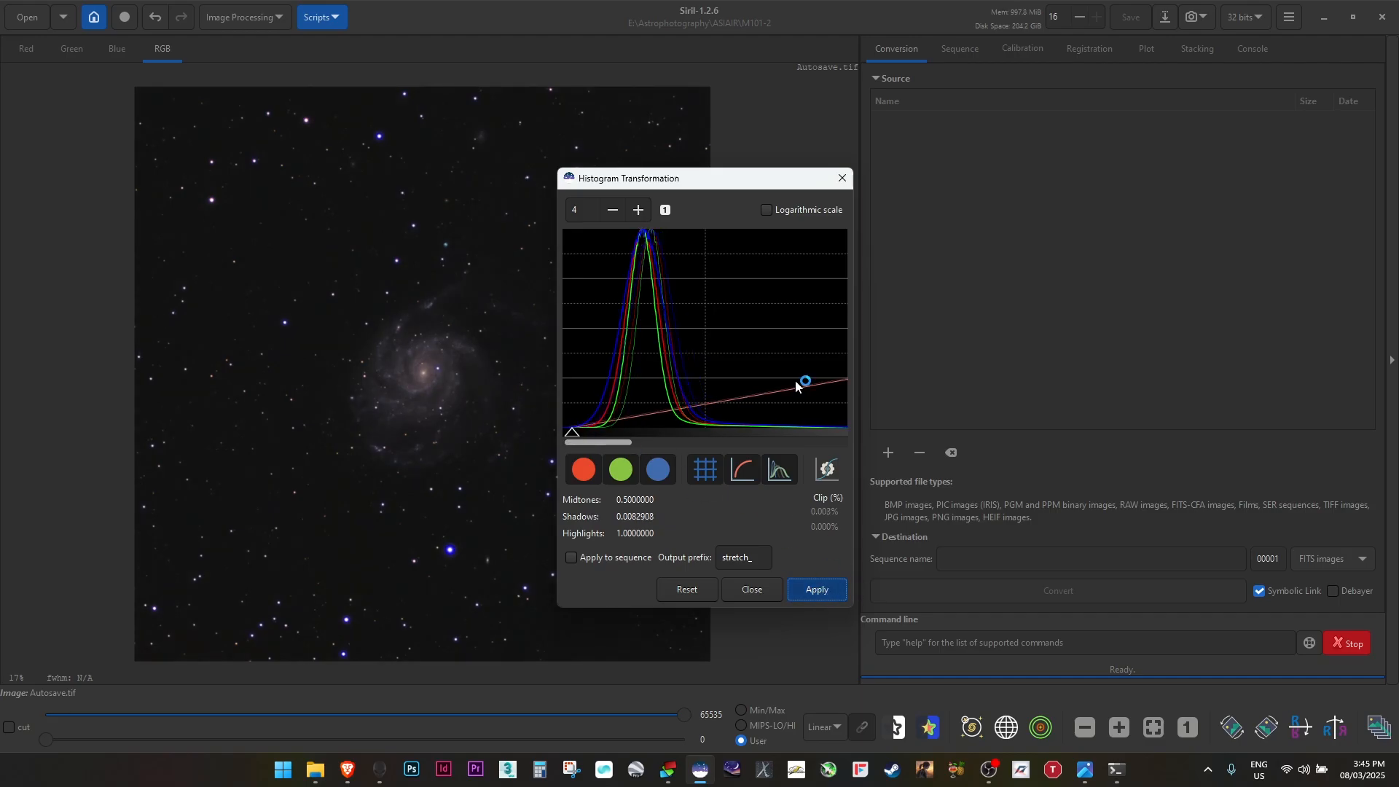
Zoom the histogram back out, lower the midtones to about 0.42, apply and close the dialog
click(613, 212)
click(614, 212)
click(614, 212)
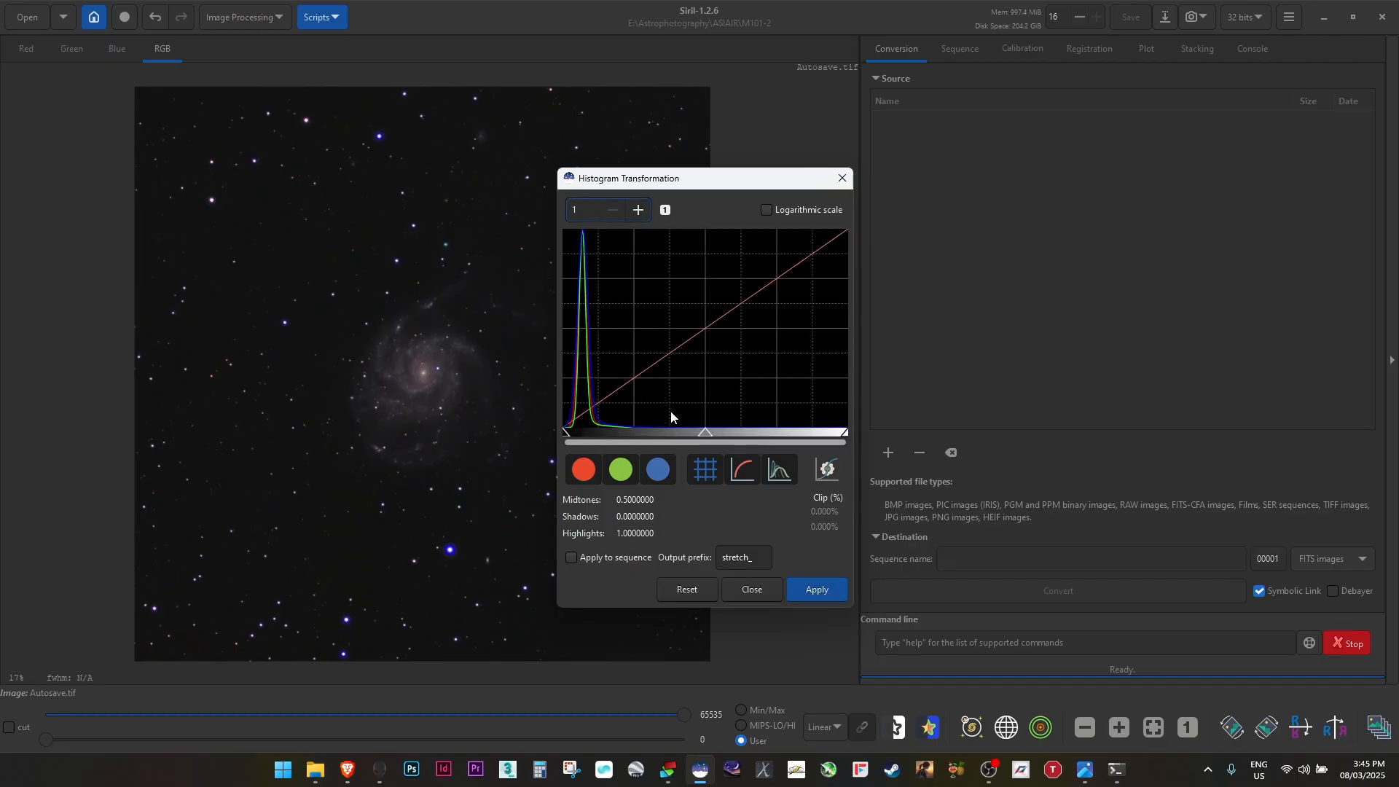
drag(706, 432, 684, 433)
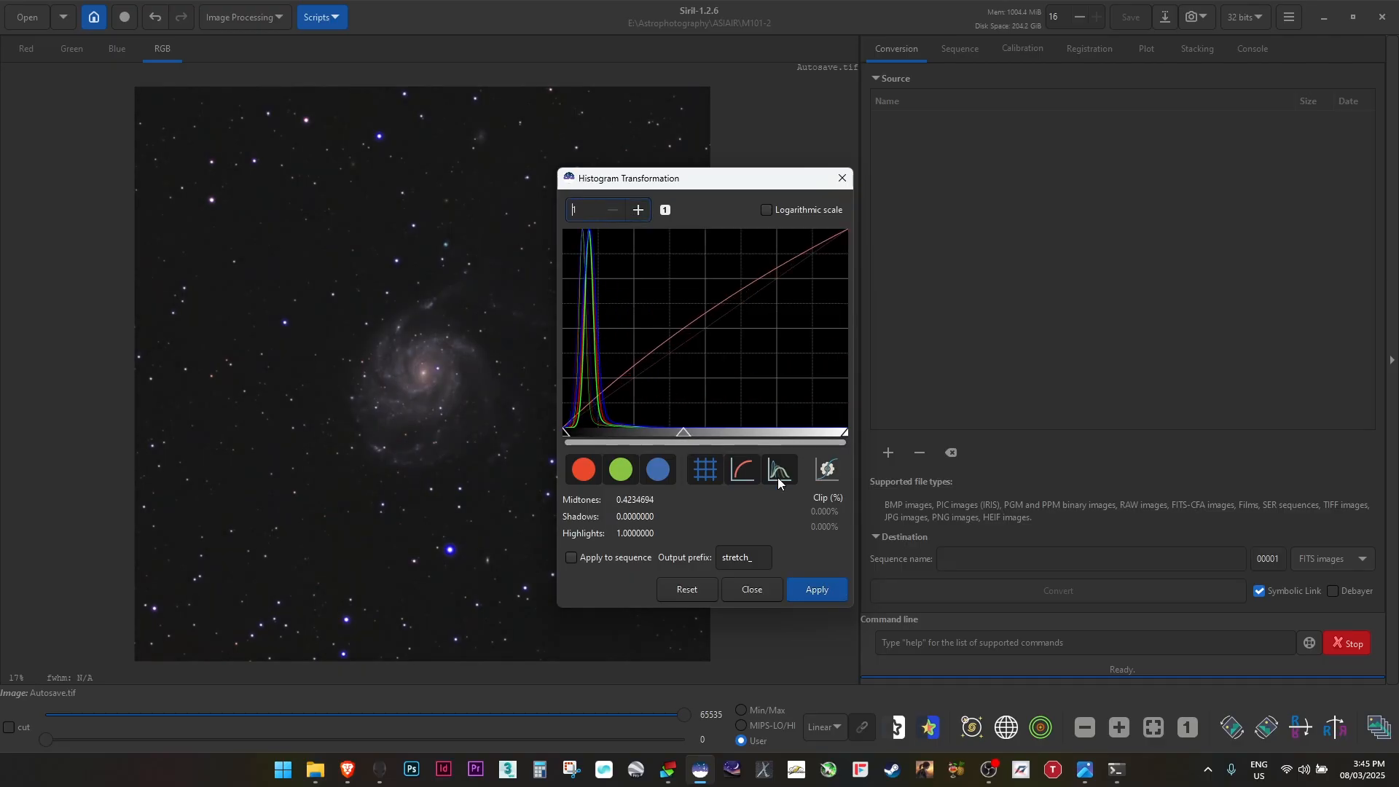
click(811, 589)
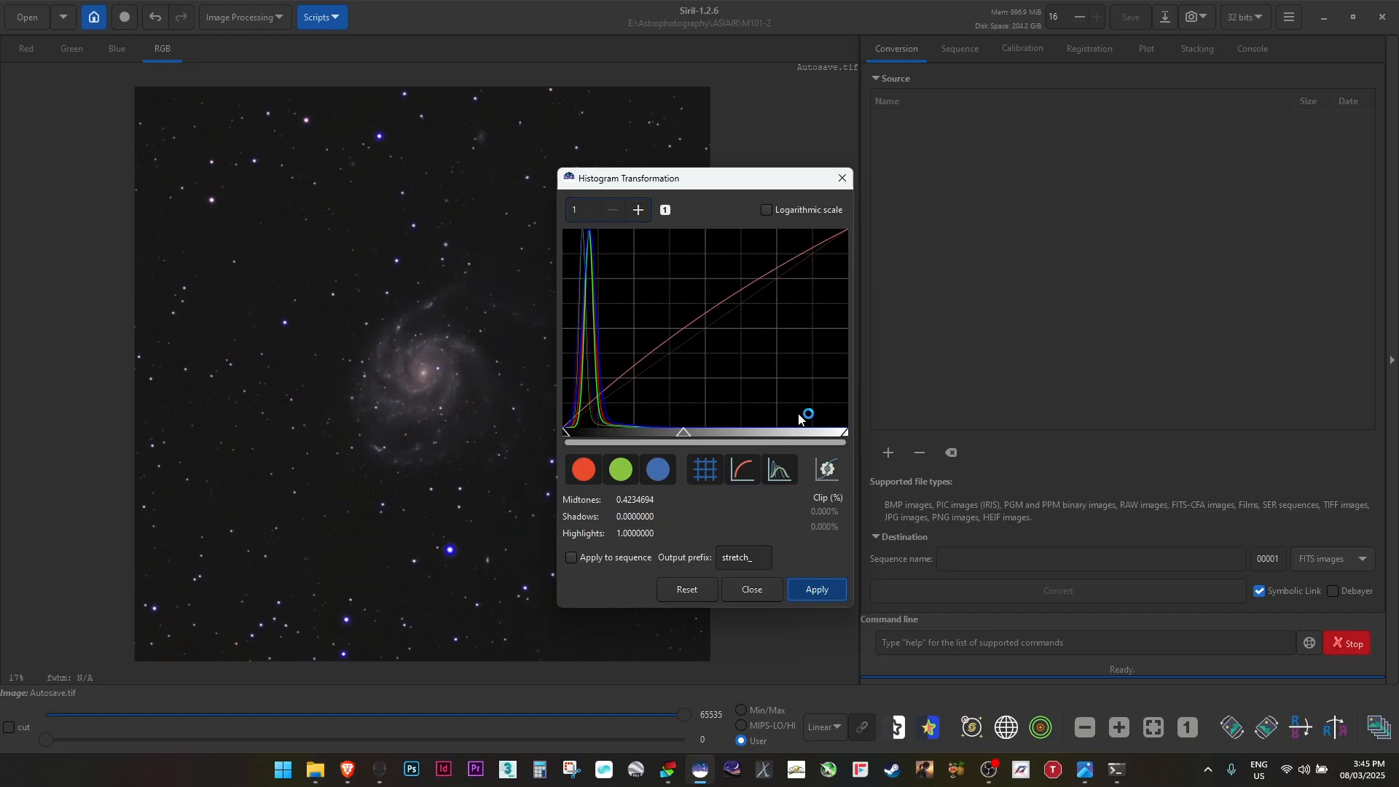
click(754, 593)
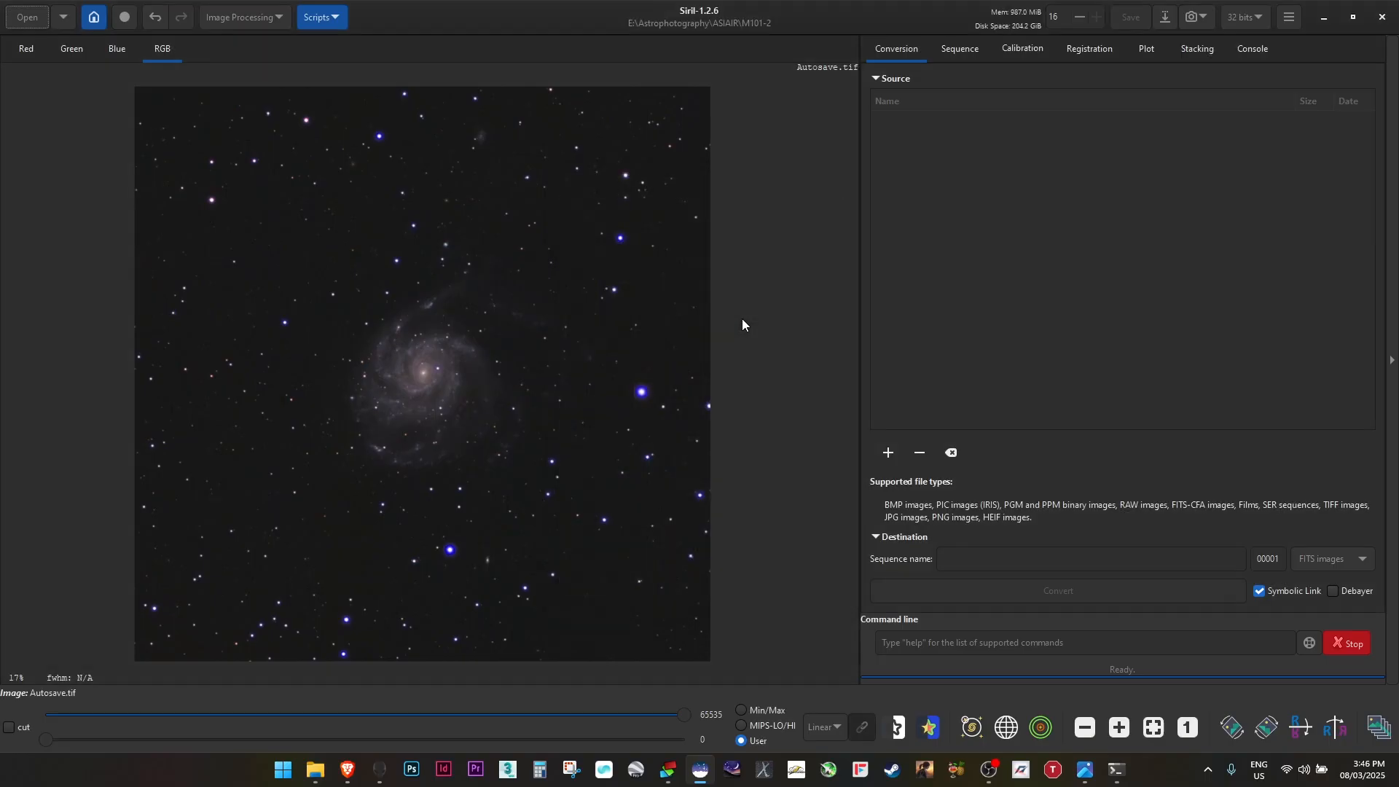
Save the image under the new name siril as a 16-bit unsigned integer TIFF
click(1165, 17)
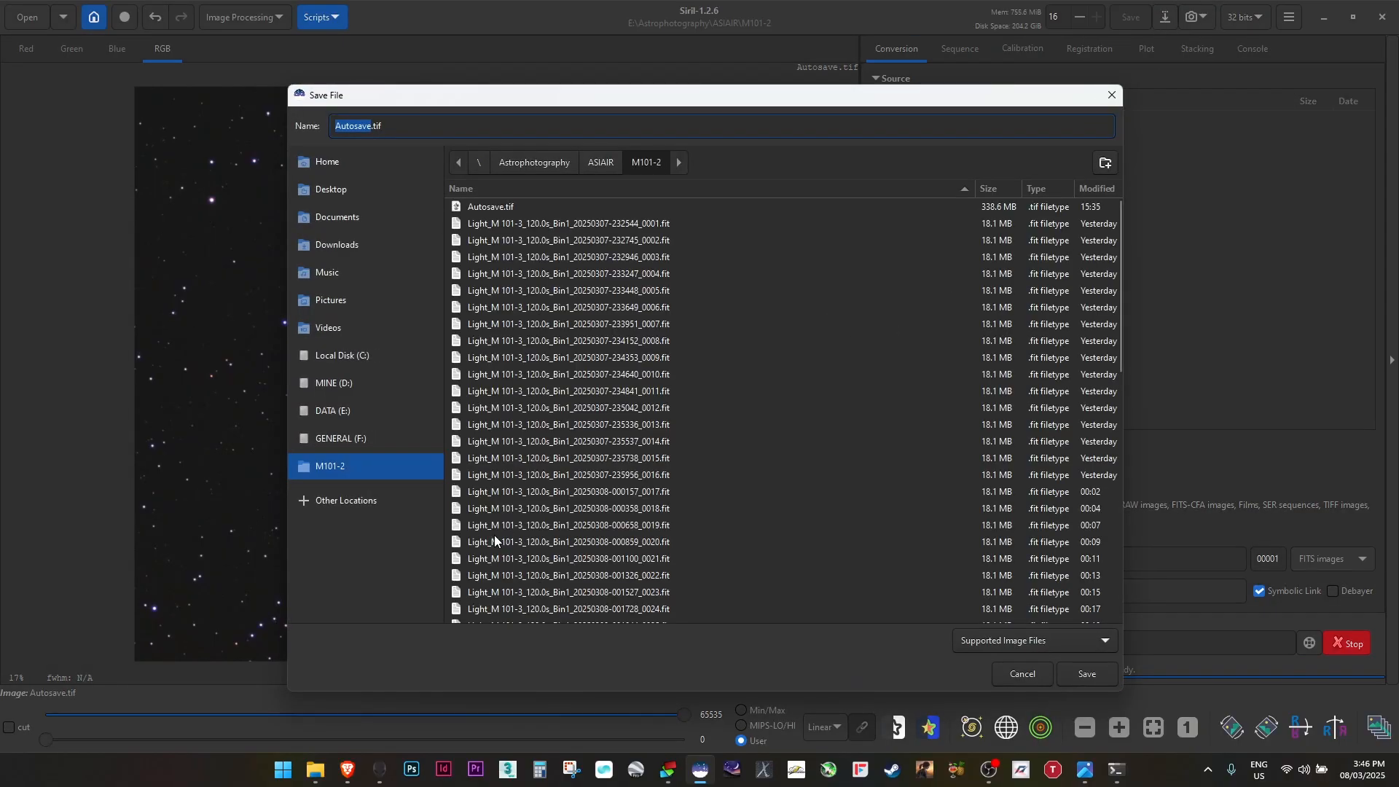
click(374, 128)
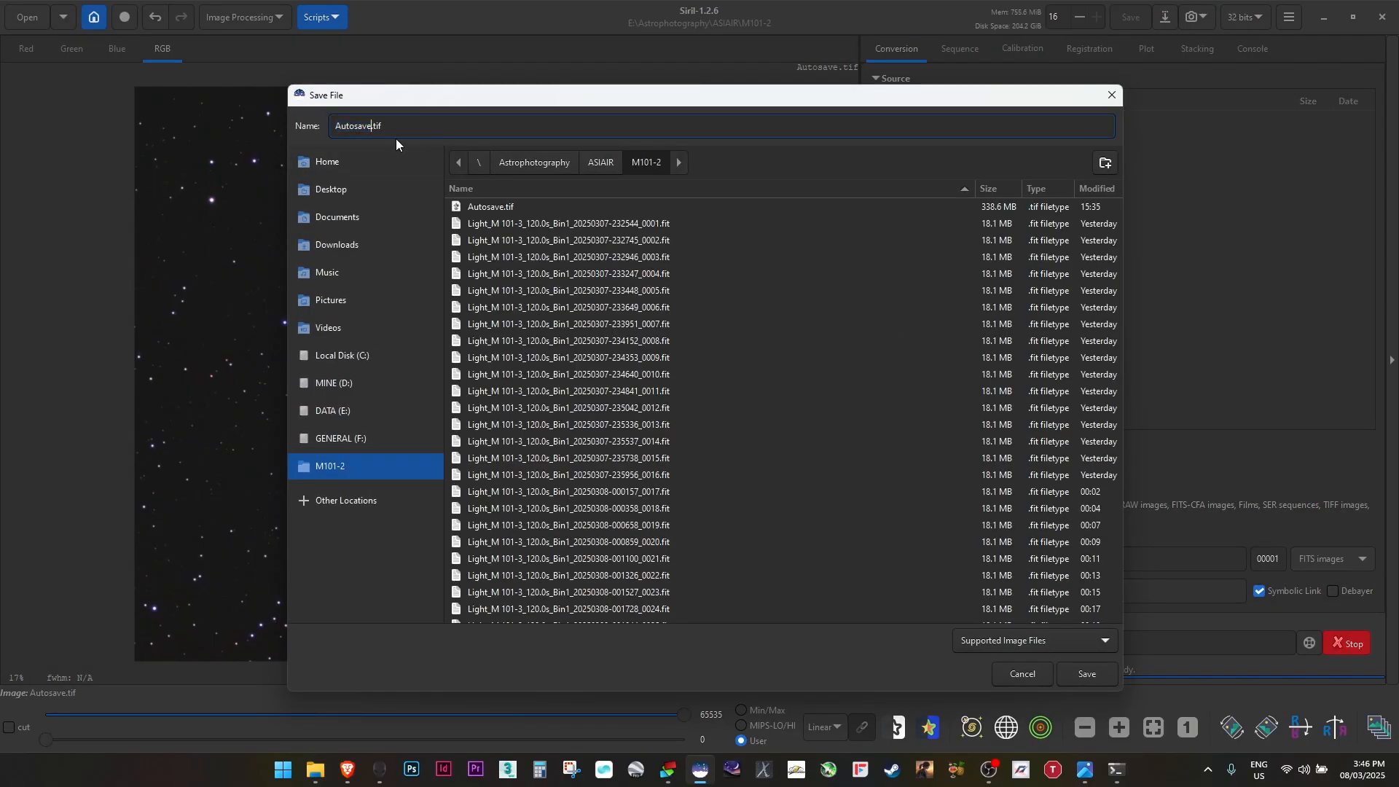
key(BackSpace)
key(BackSpace)
key(BackSpace)
key(BackSpace)
key(BackSpace)
key(BackSpace)
key(BackSpace)
key(BackSpace)
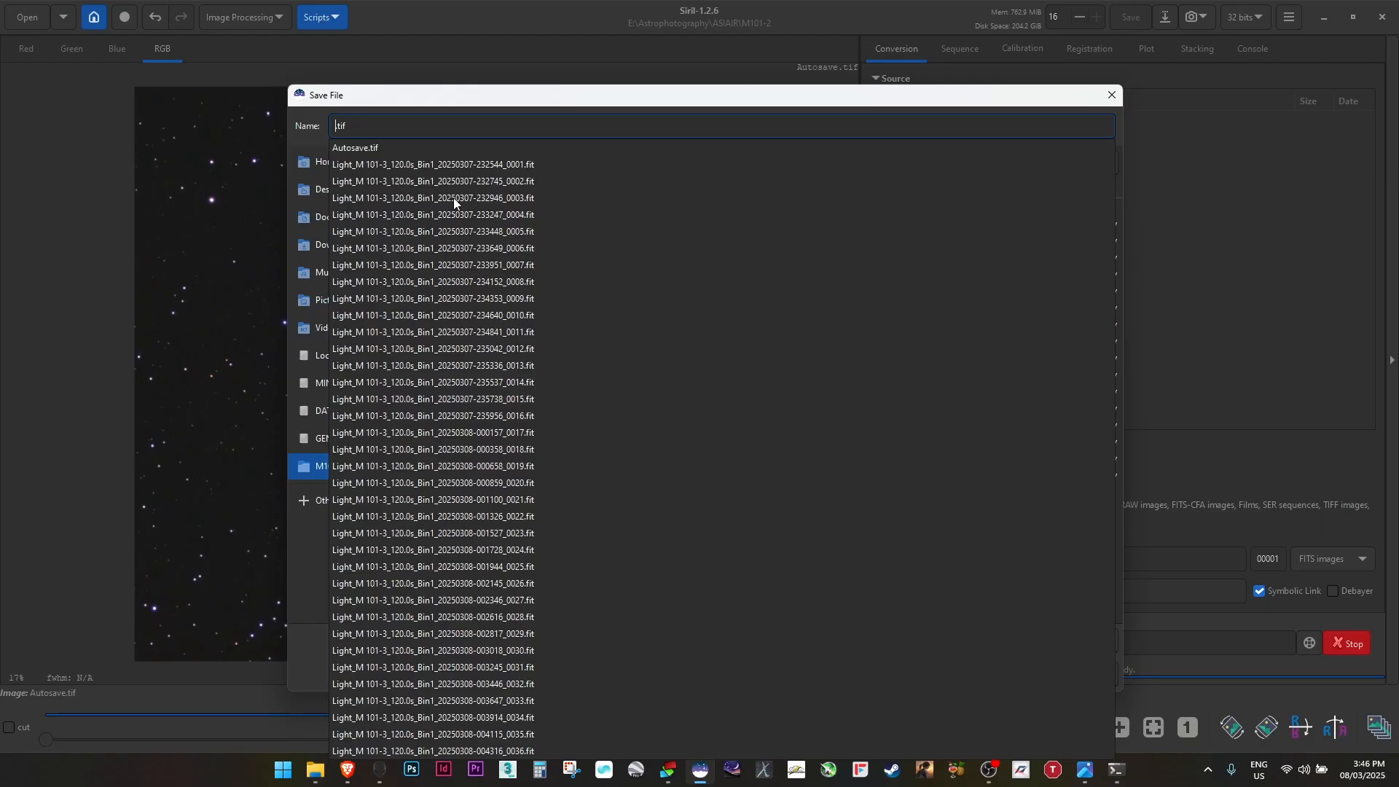
text(s)
text(iril)
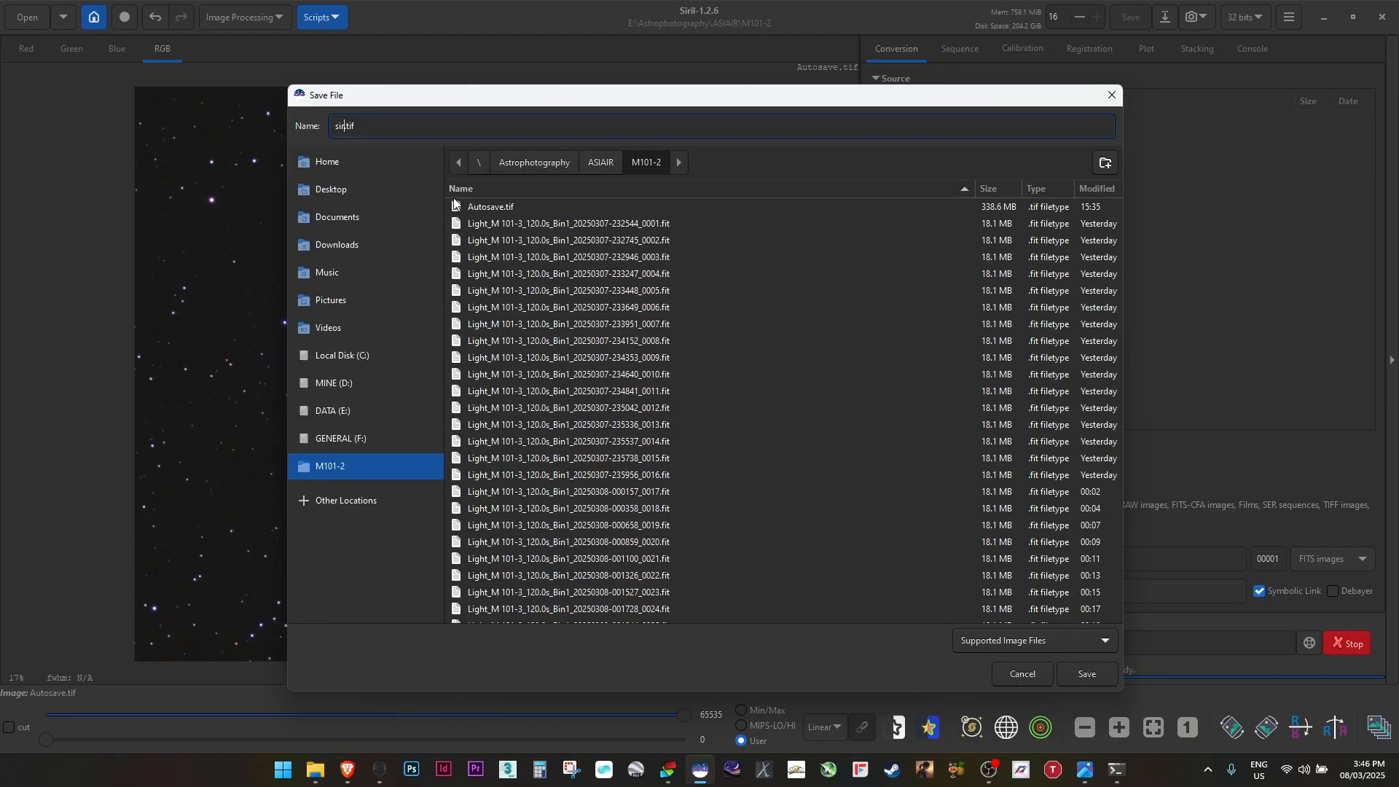
key(Return)
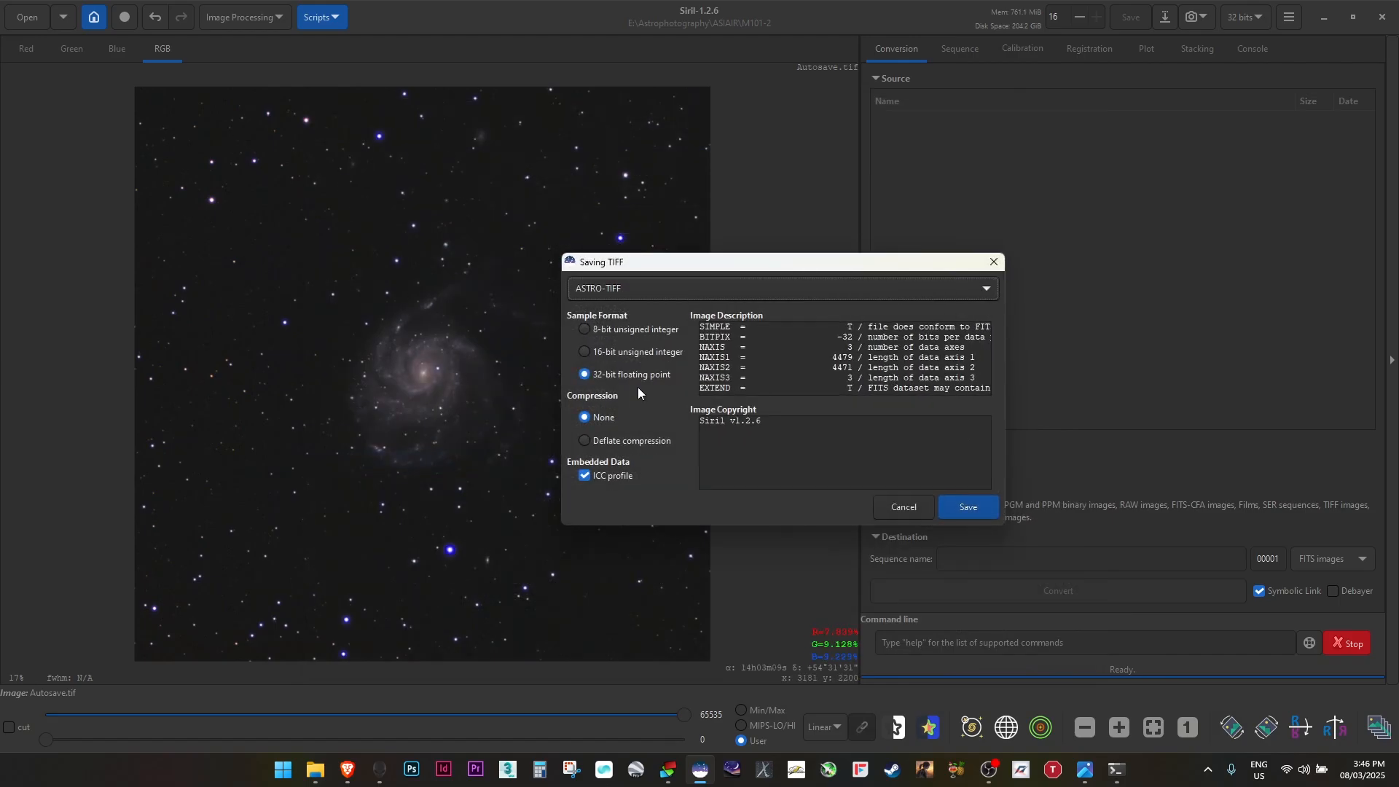
click(660, 351)
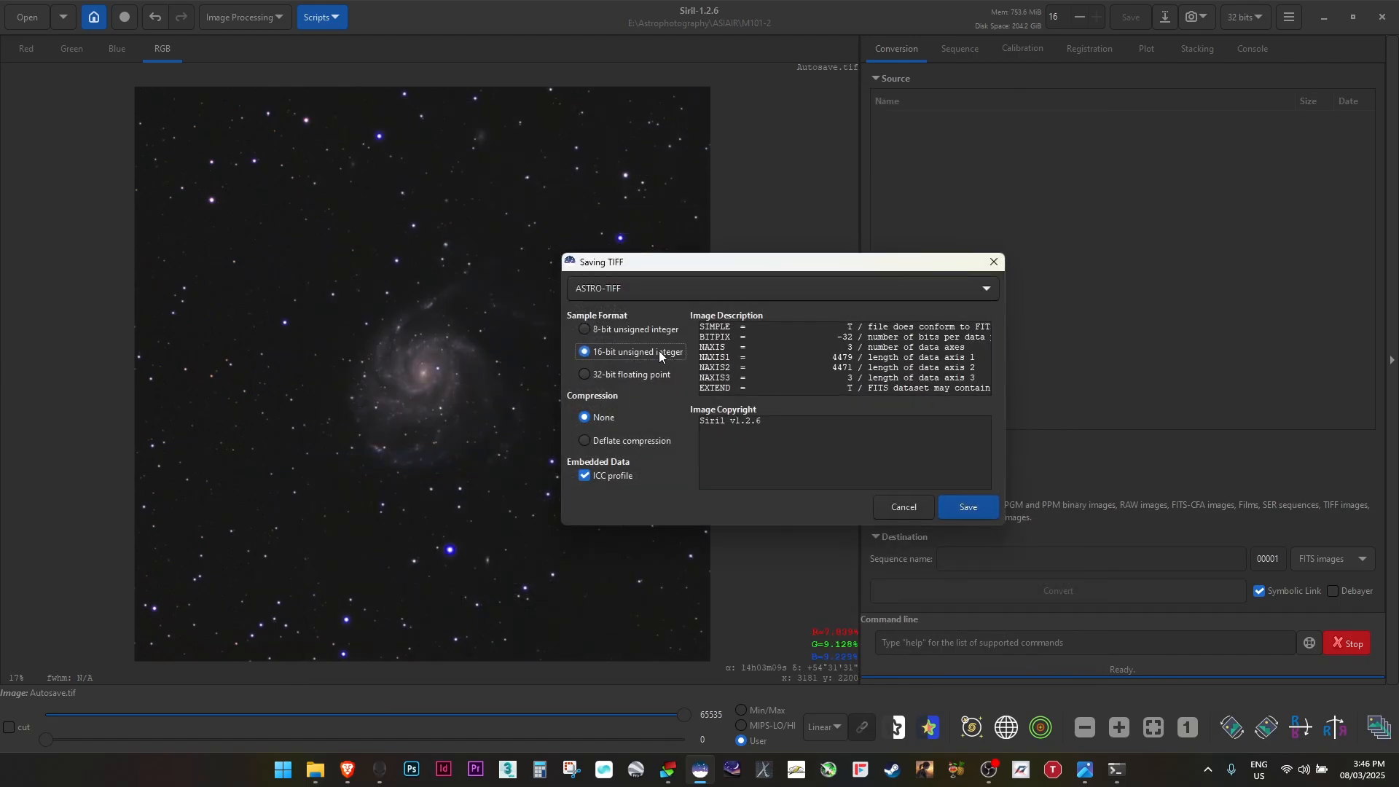
click(978, 506)
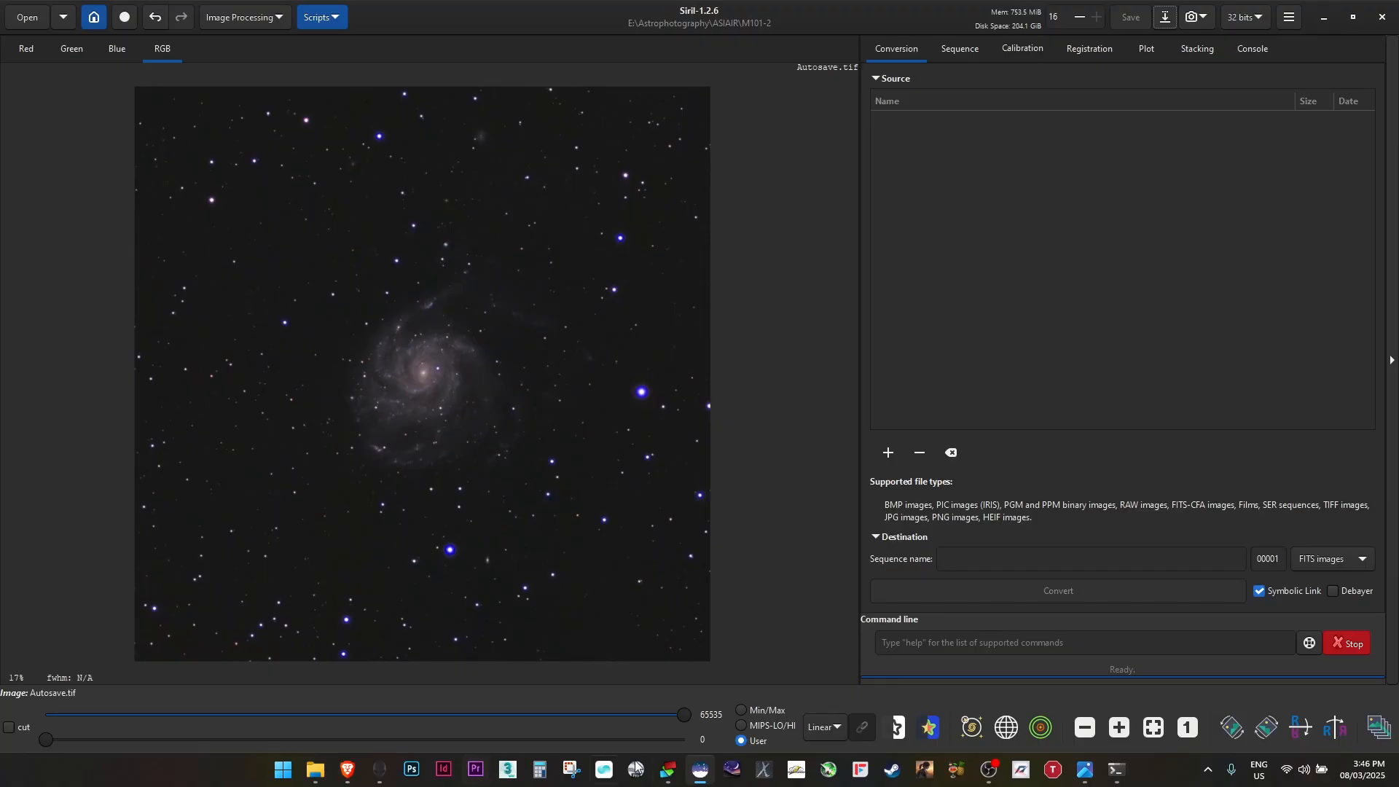
Switch to GraXpert and load the siril file from the M101-2 folder
click(773, 777)
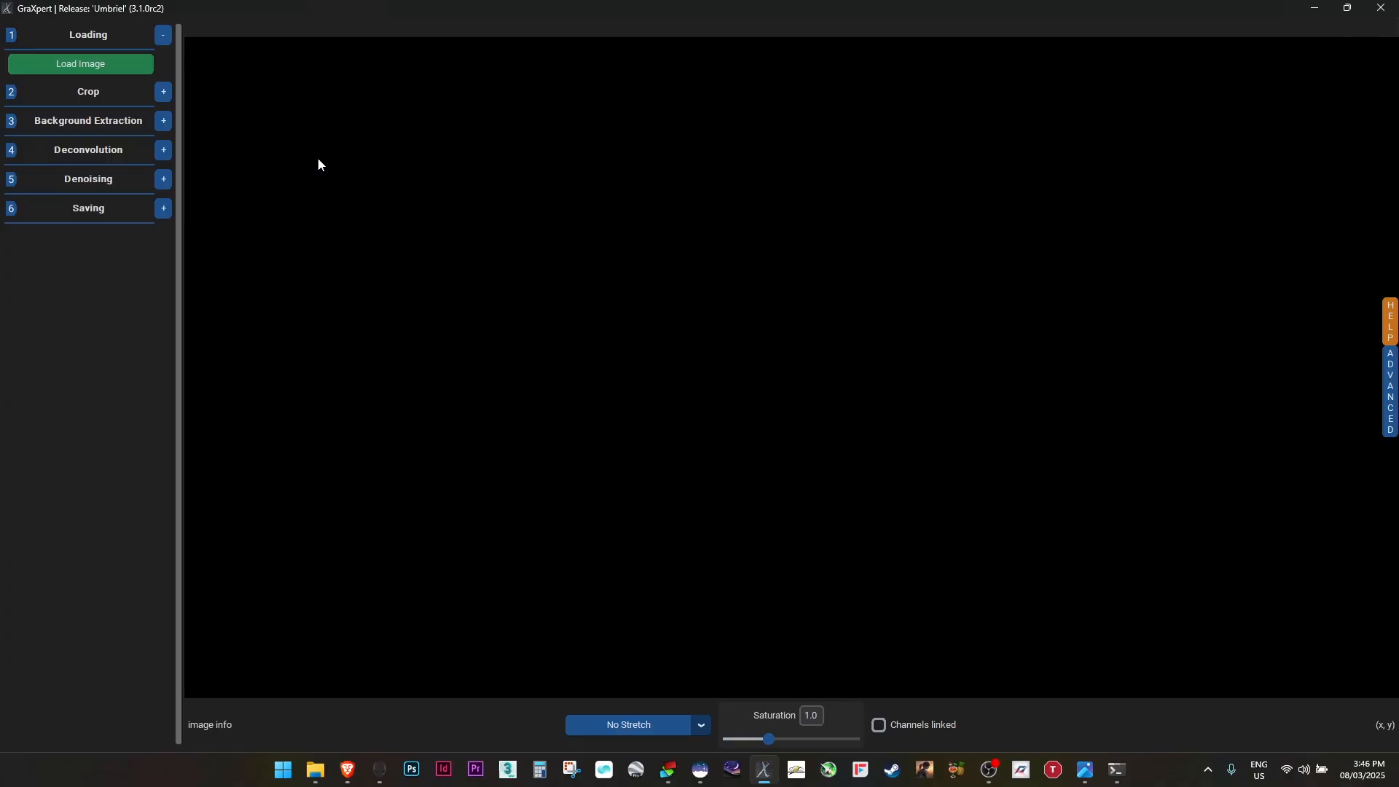
click(132, 67)
scroll(531, 395, down, 10)
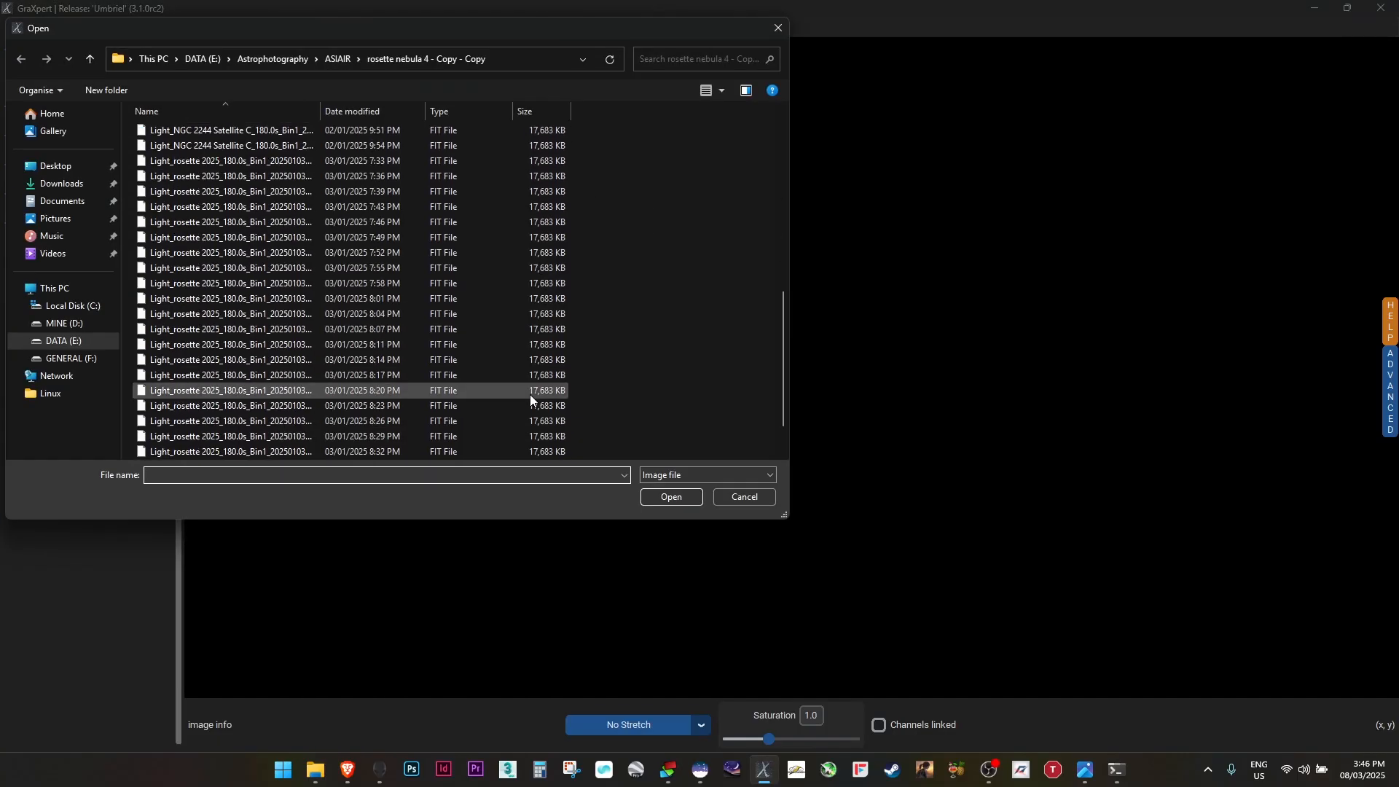
click(331, 58)
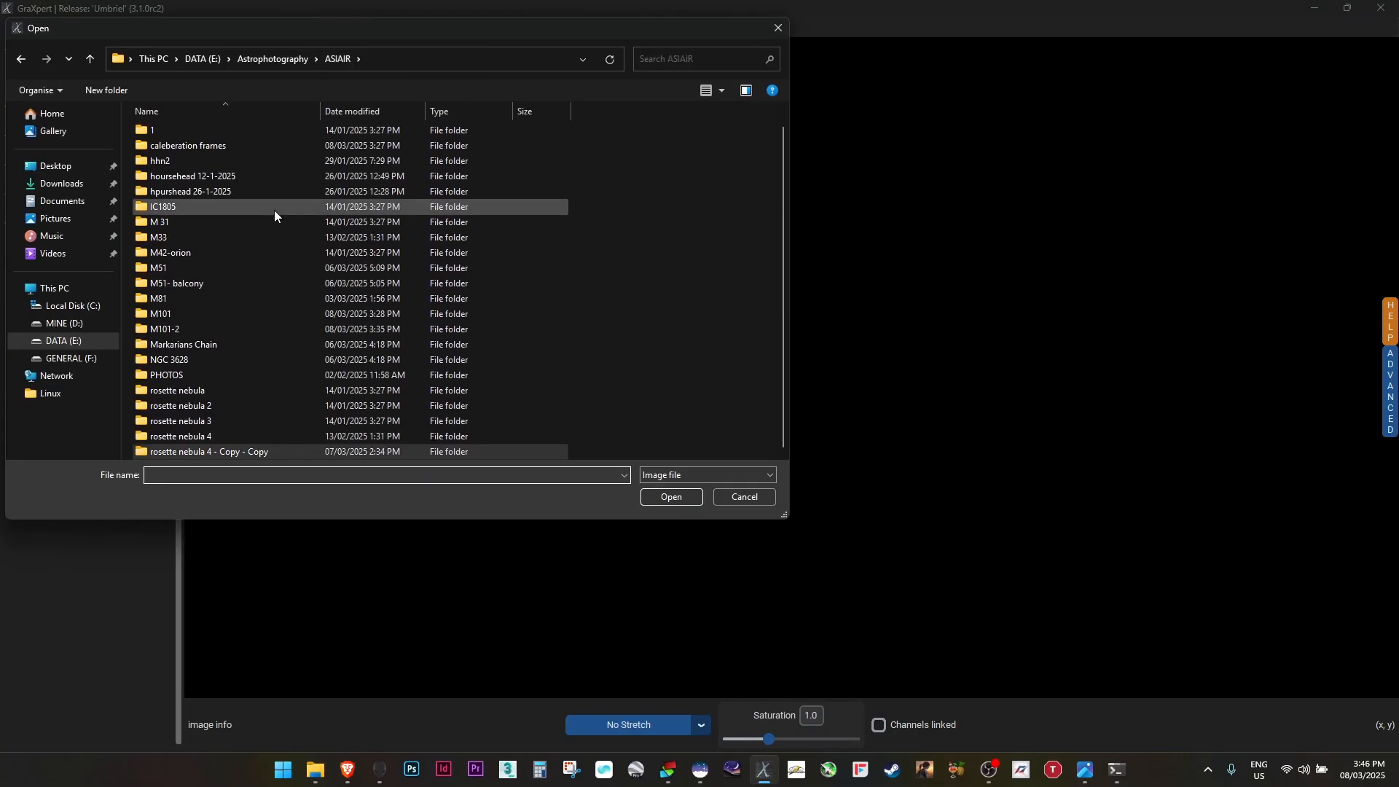
double_click(178, 330)
scroll(187, 303, down, 6)
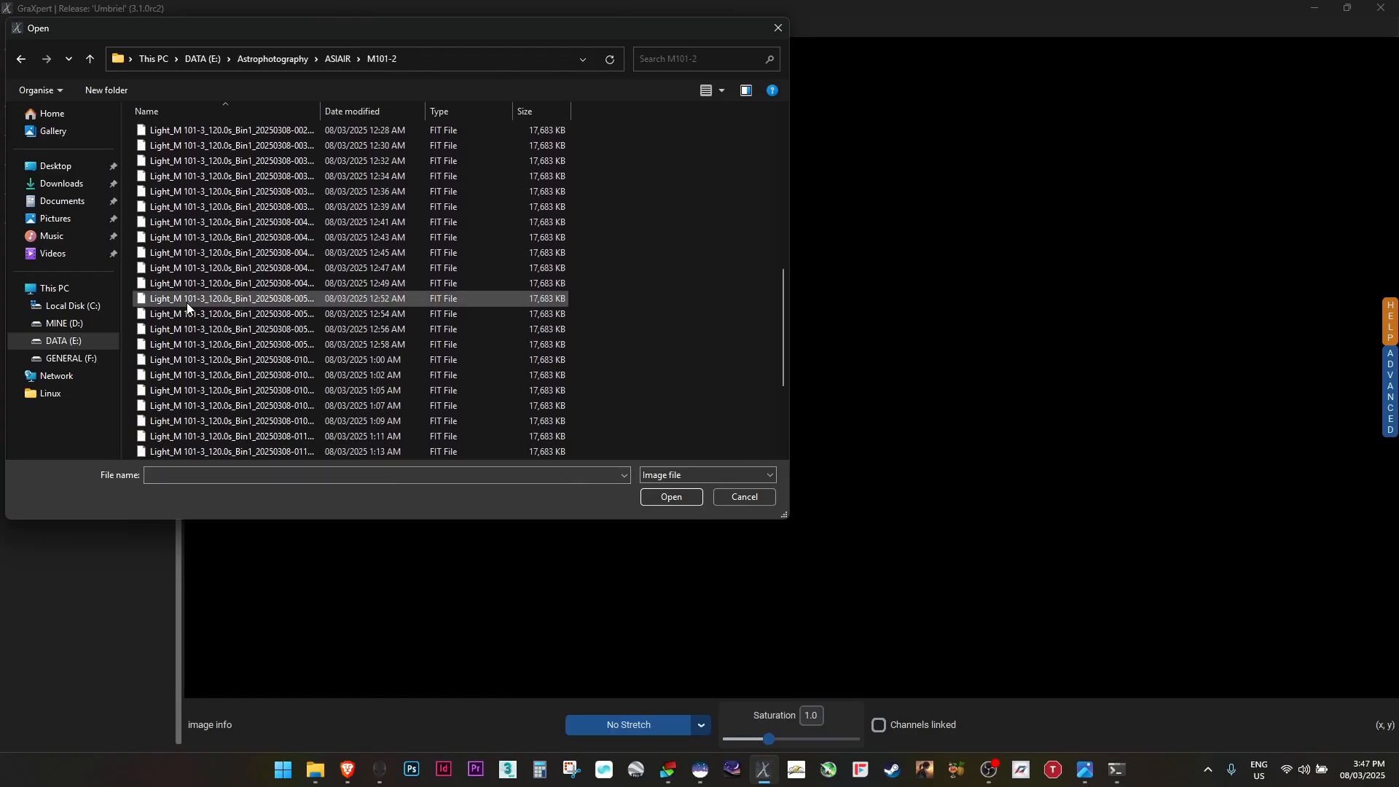
double_click(182, 452)
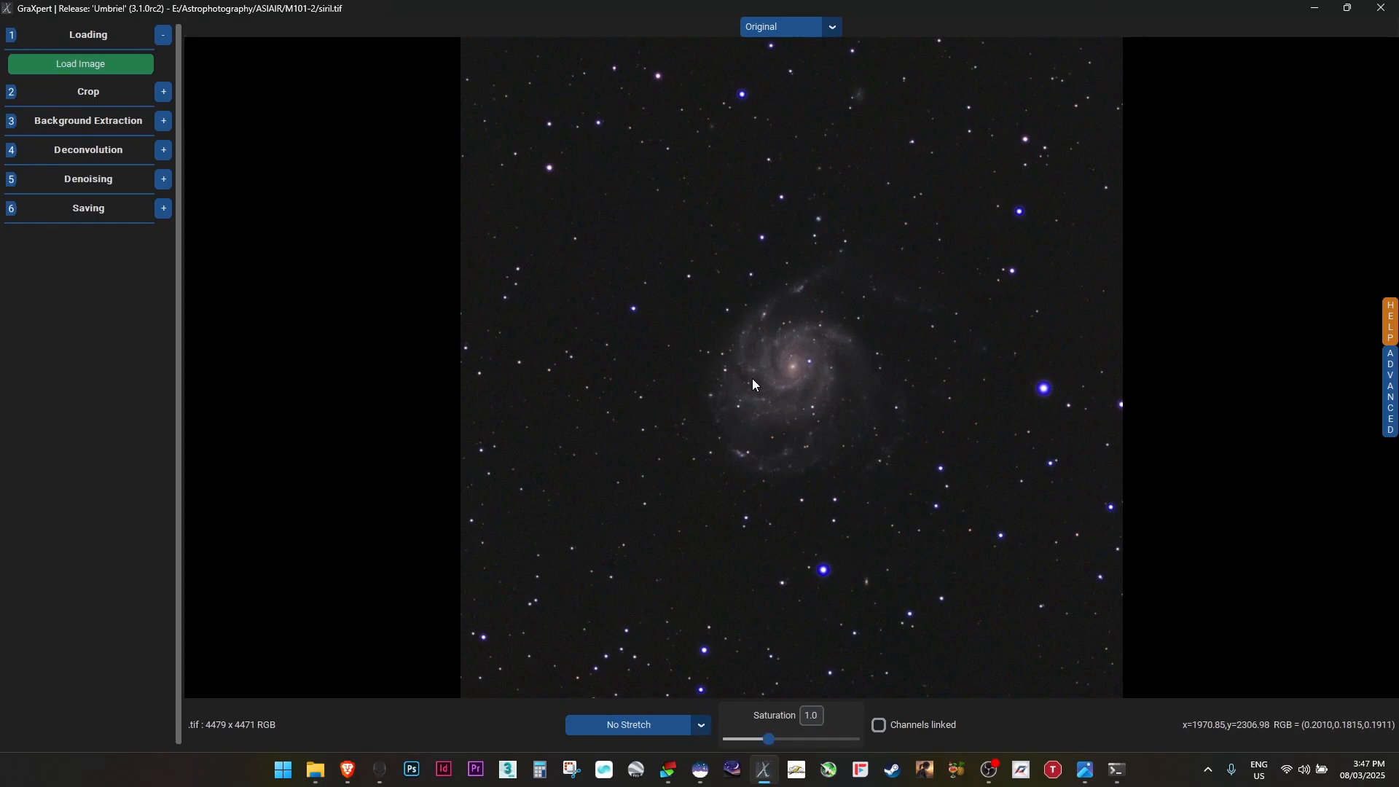
Denoise the image with a denoise strength of 0.8
click(164, 180)
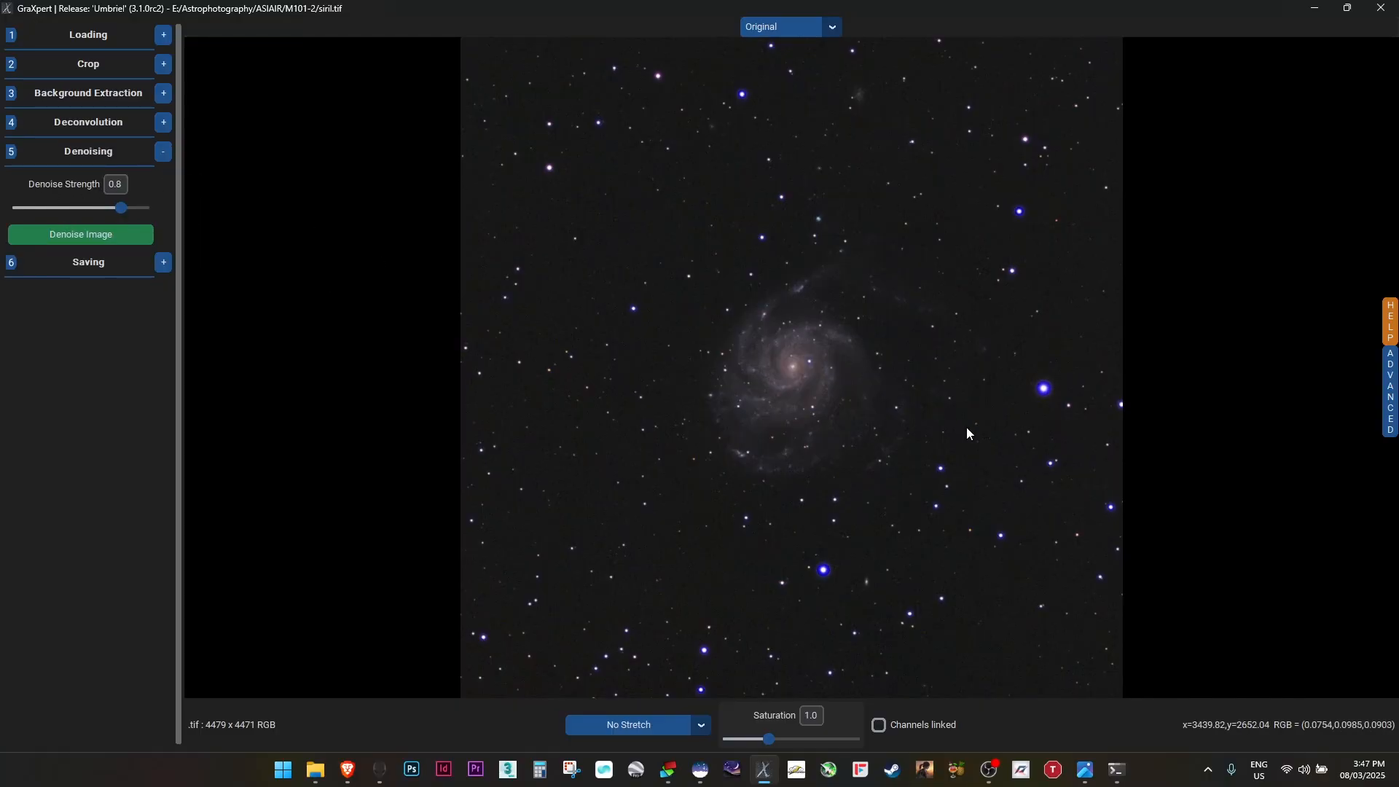
scroll(966, 427, up, 3)
scroll(900, 374, up, 3)
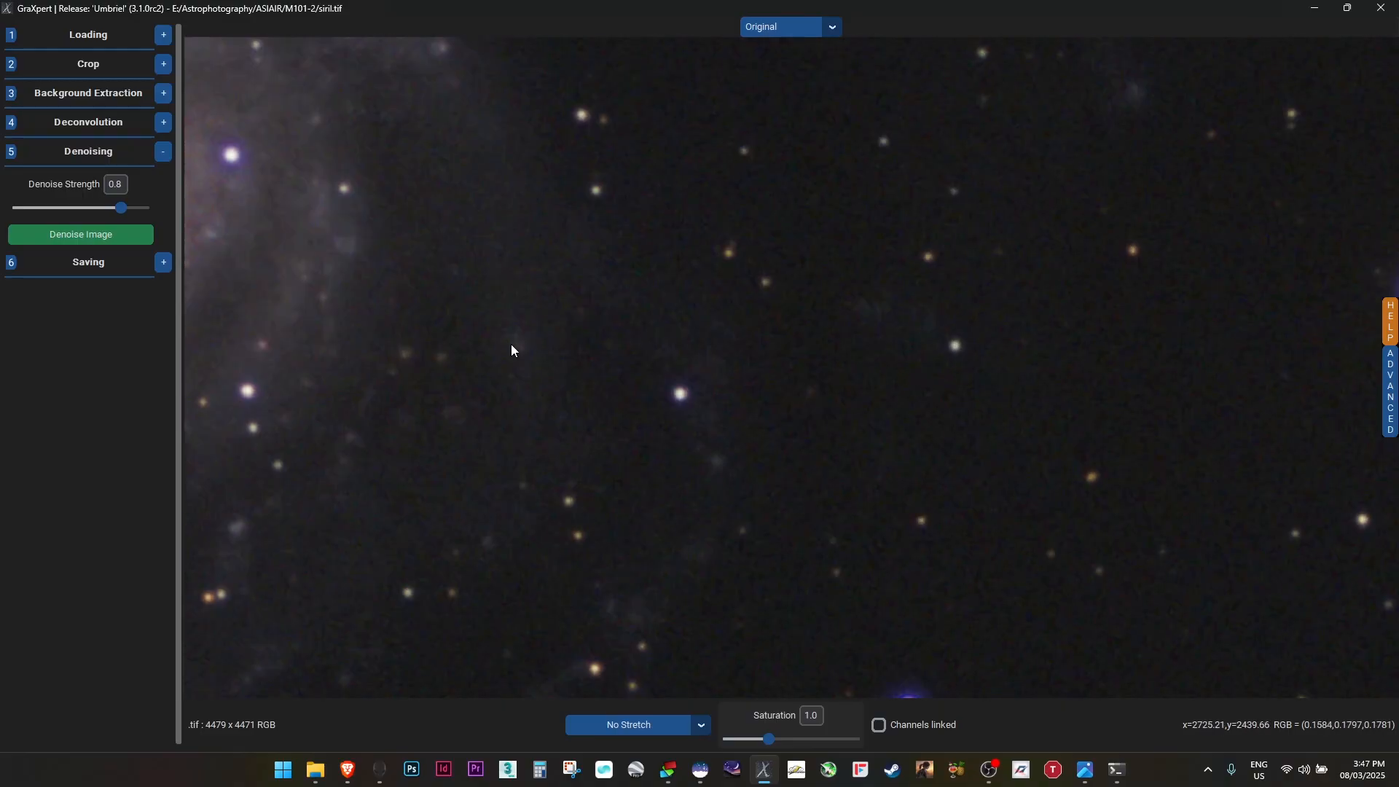
drag(664, 381, 803, 587)
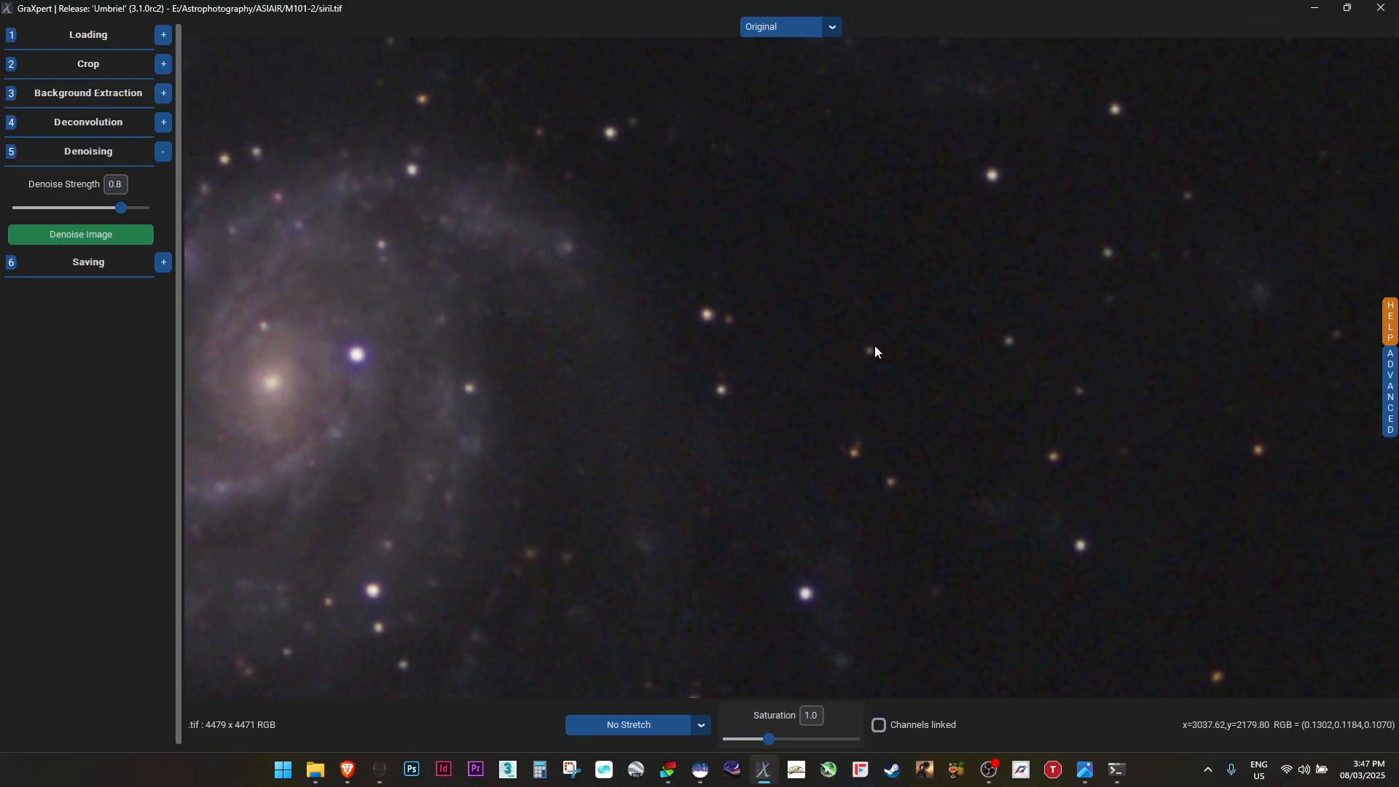
scroll(874, 345, up, 1)
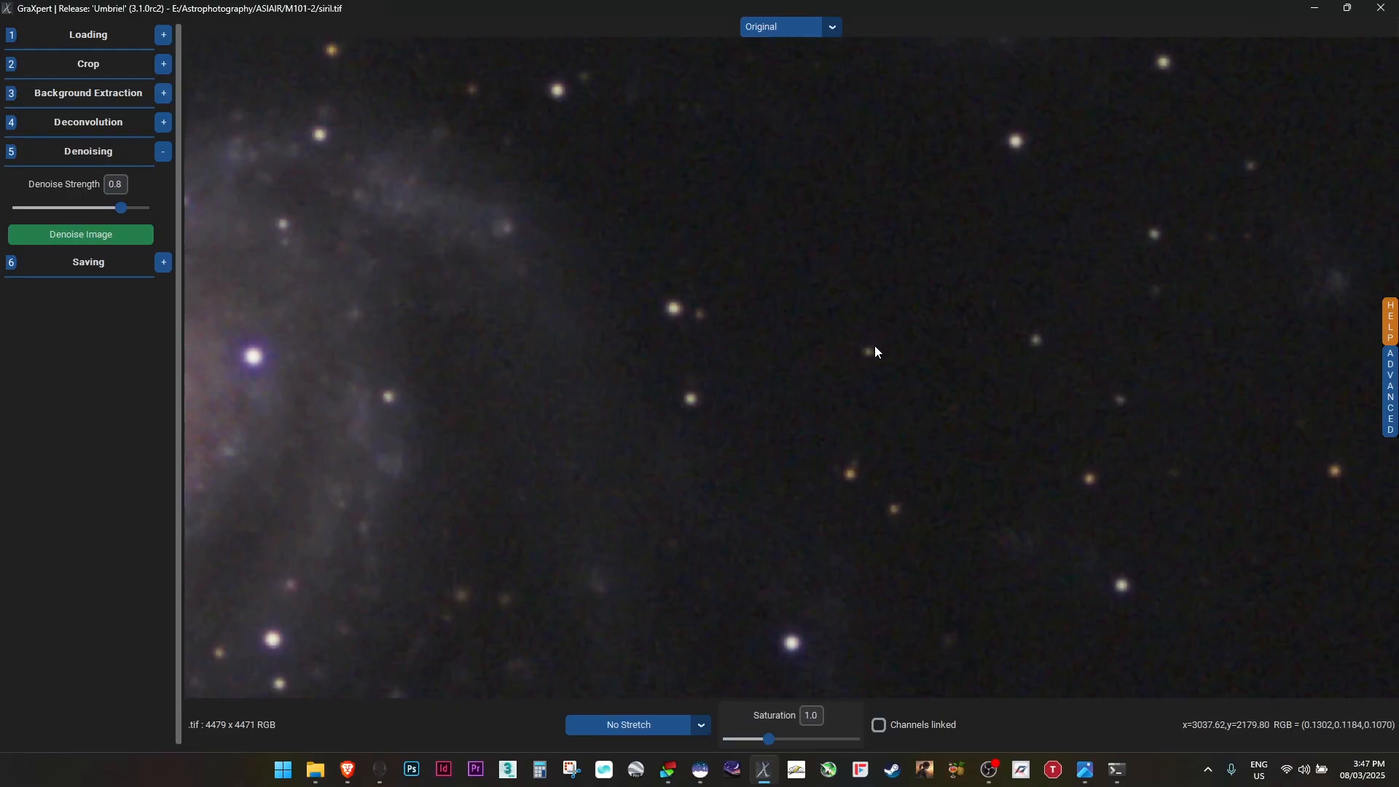
click(82, 237)
Compare the original and denoised versions of the zoomed-in star field
click(839, 25)
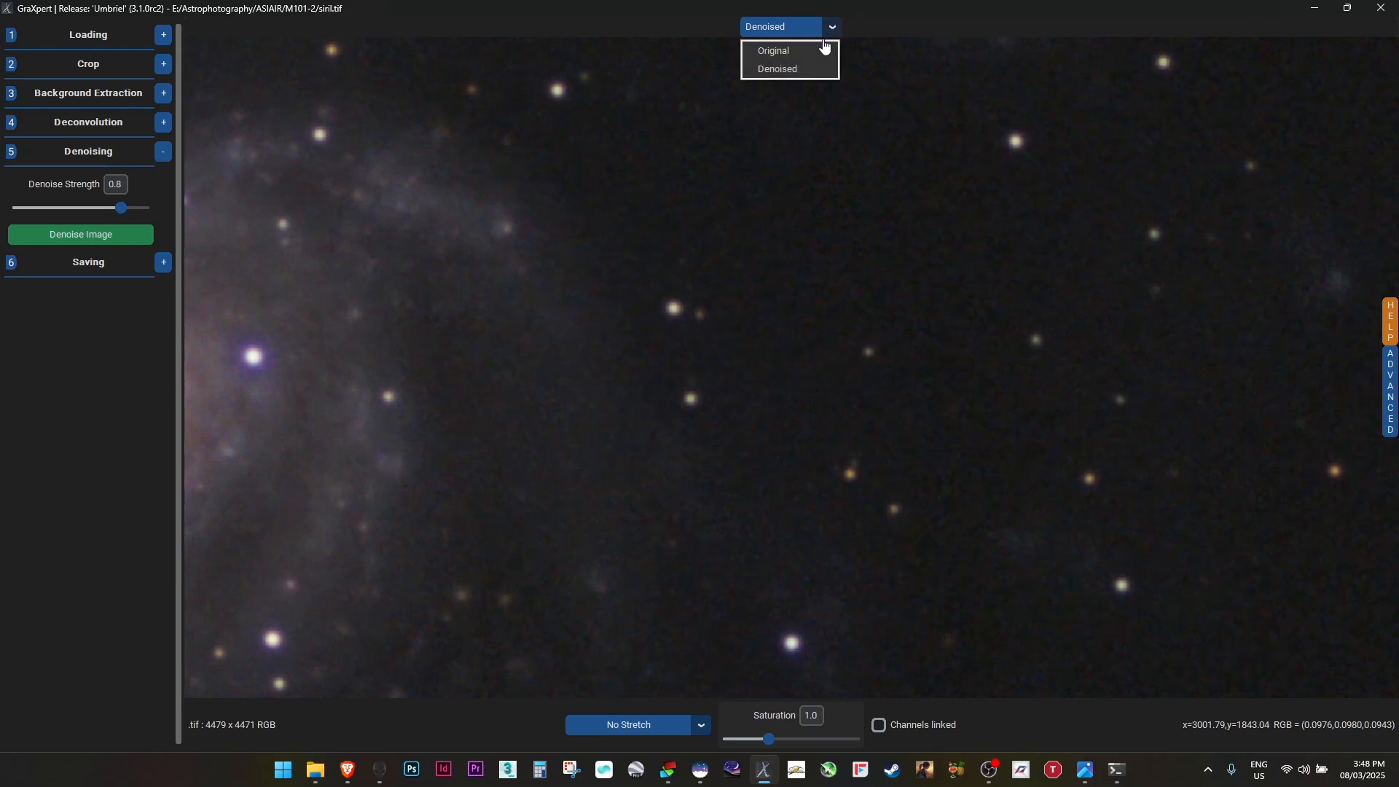
click(818, 48)
click(835, 29)
click(802, 69)
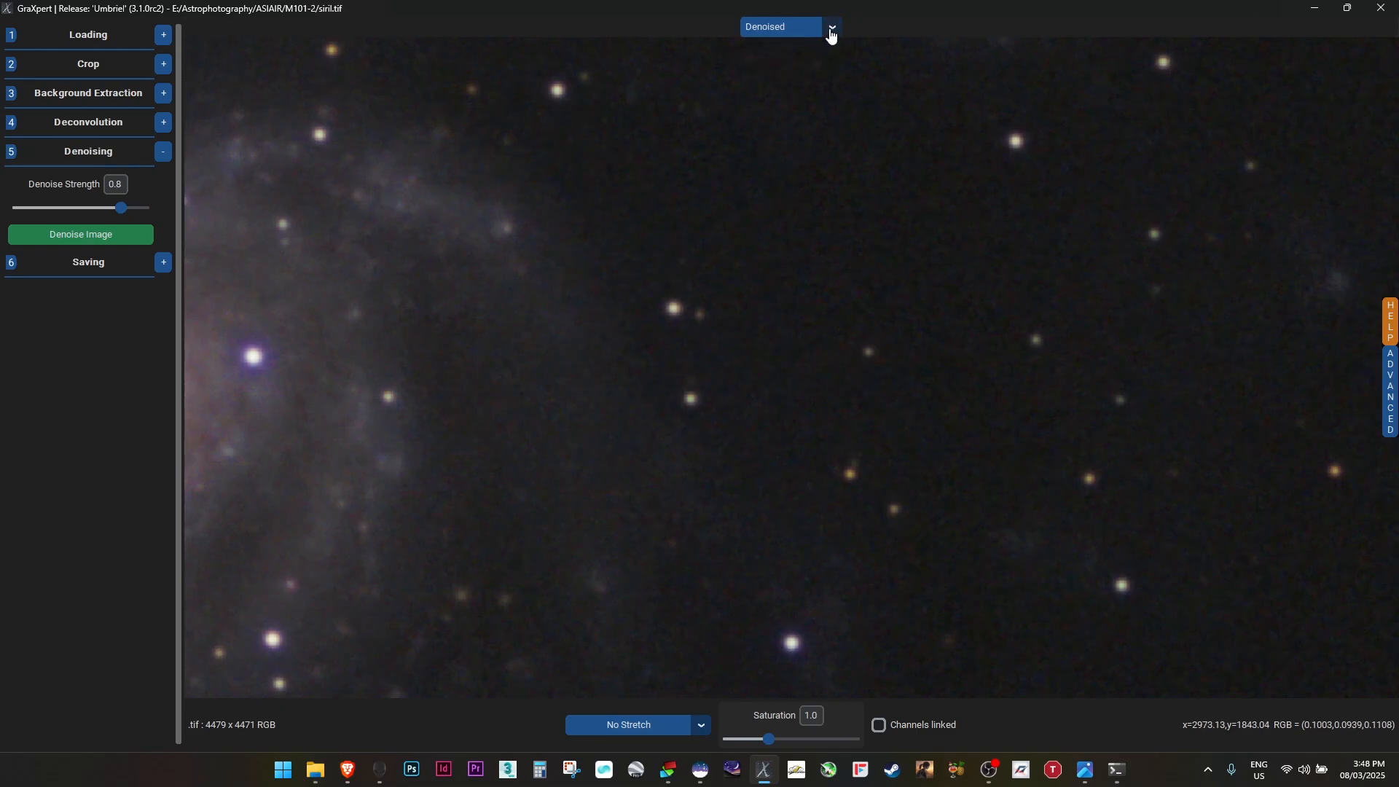
click(832, 29)
click(806, 55)
click(833, 29)
click(804, 68)
scroll(846, 354, down, 3)
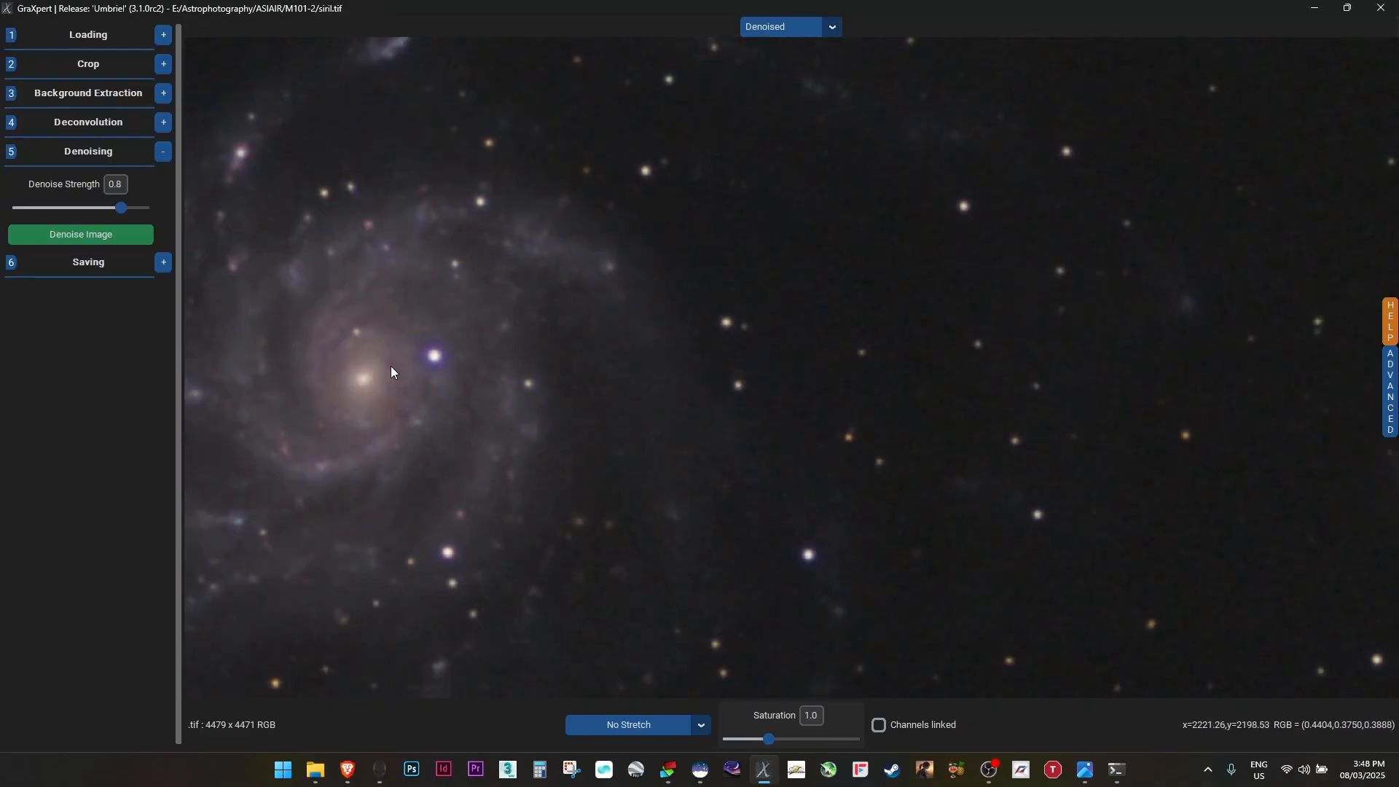
Compare the original and denoised views around the galaxy core, then inspect the whole image
drag(390, 366, 665, 374)
scroll(664, 374, up, 2)
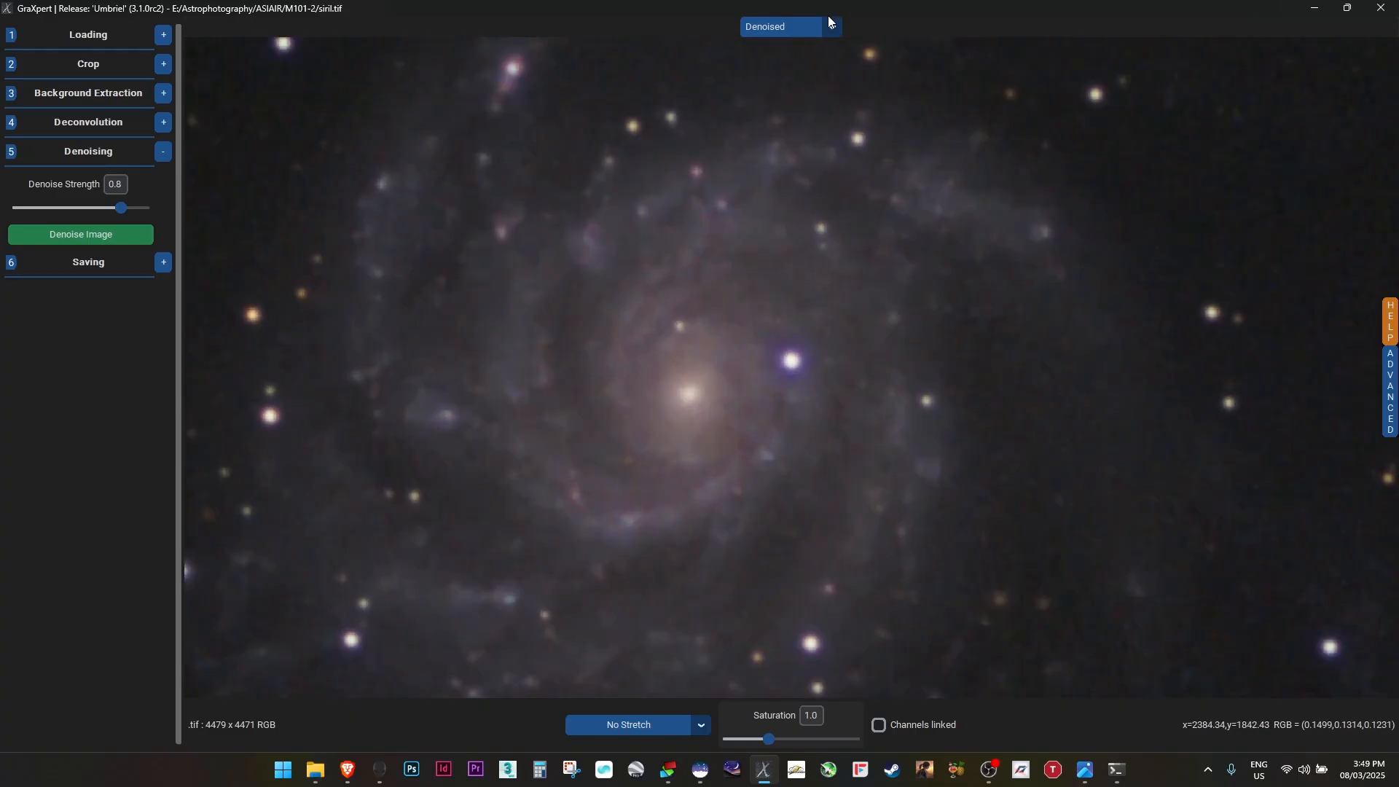
click(840, 33)
click(805, 54)
click(808, 30)
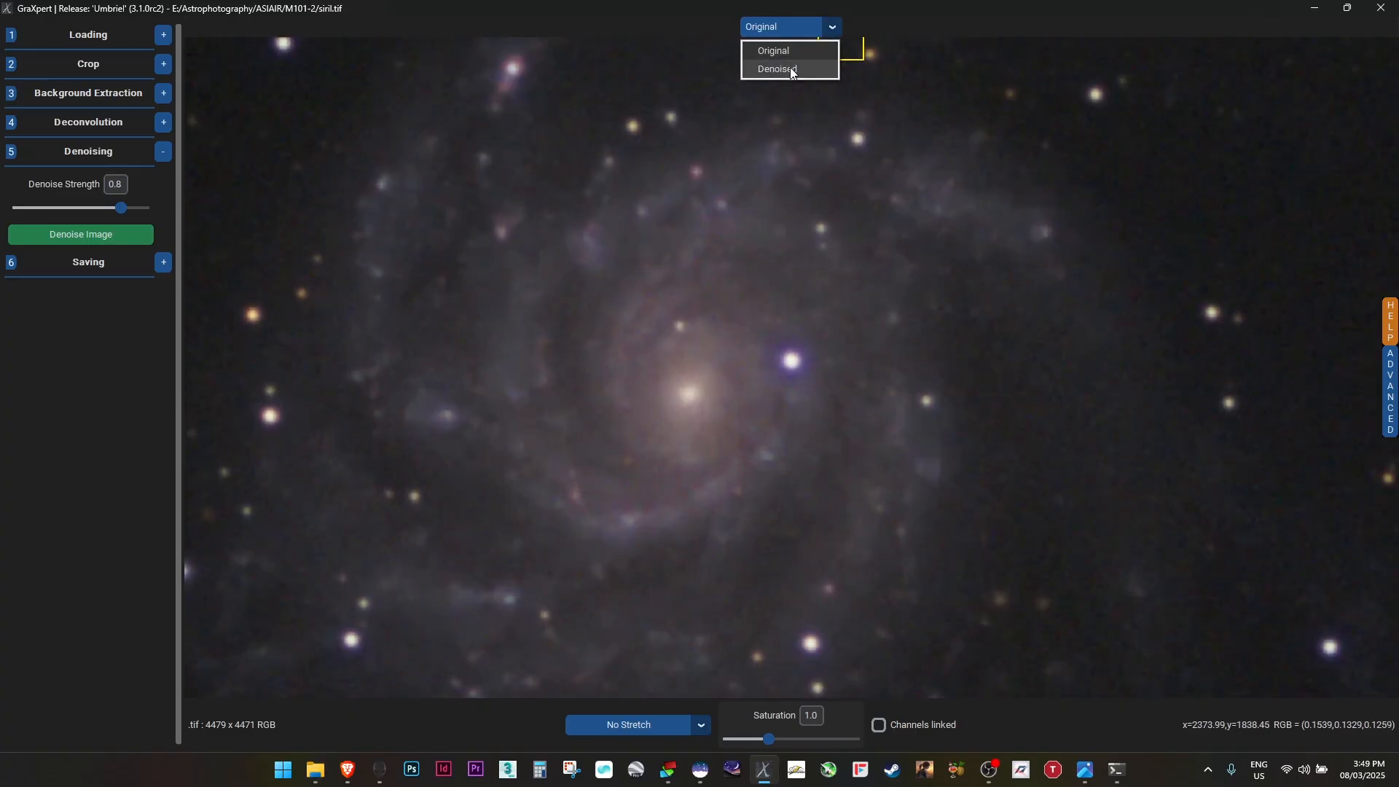
click(790, 67)
click(835, 29)
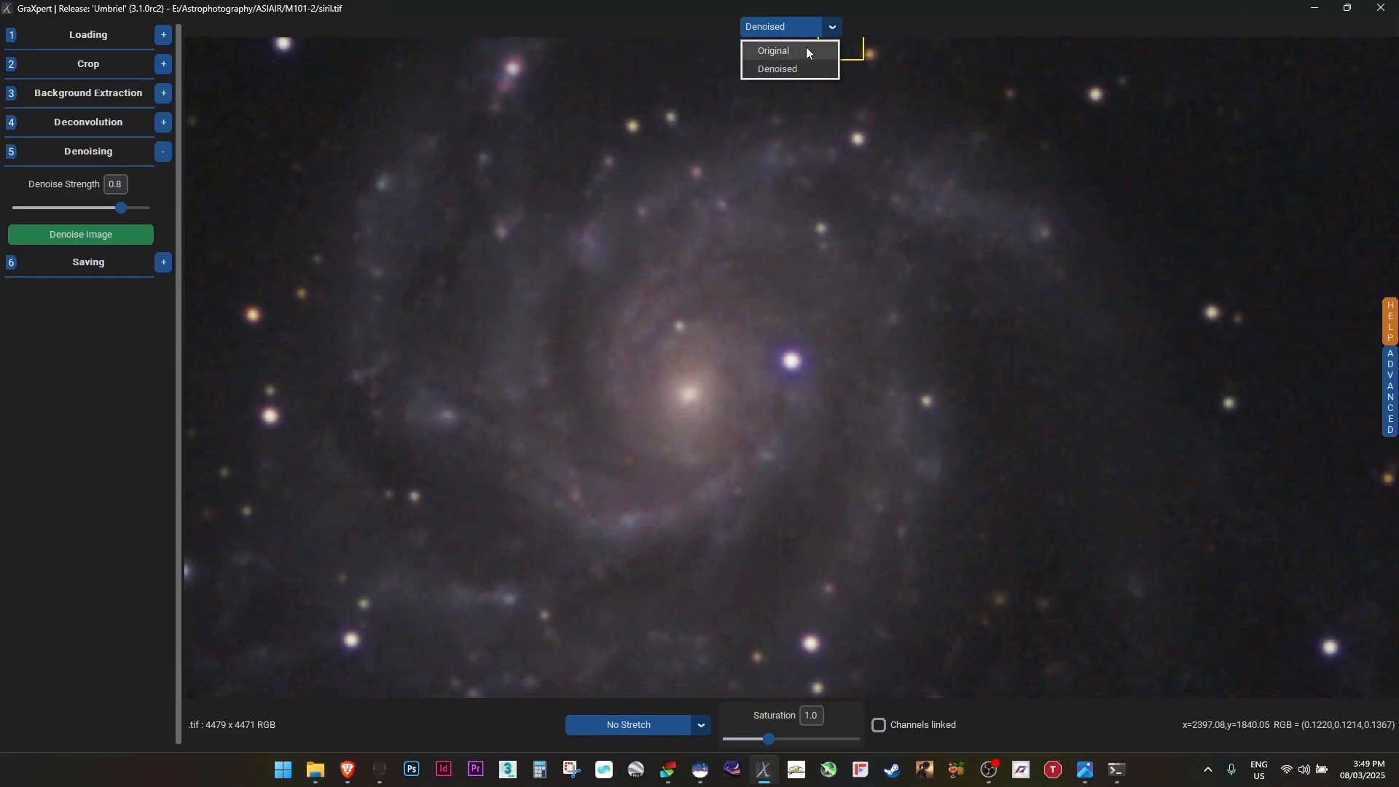
click(799, 70)
scroll(1002, 281, down, 4)
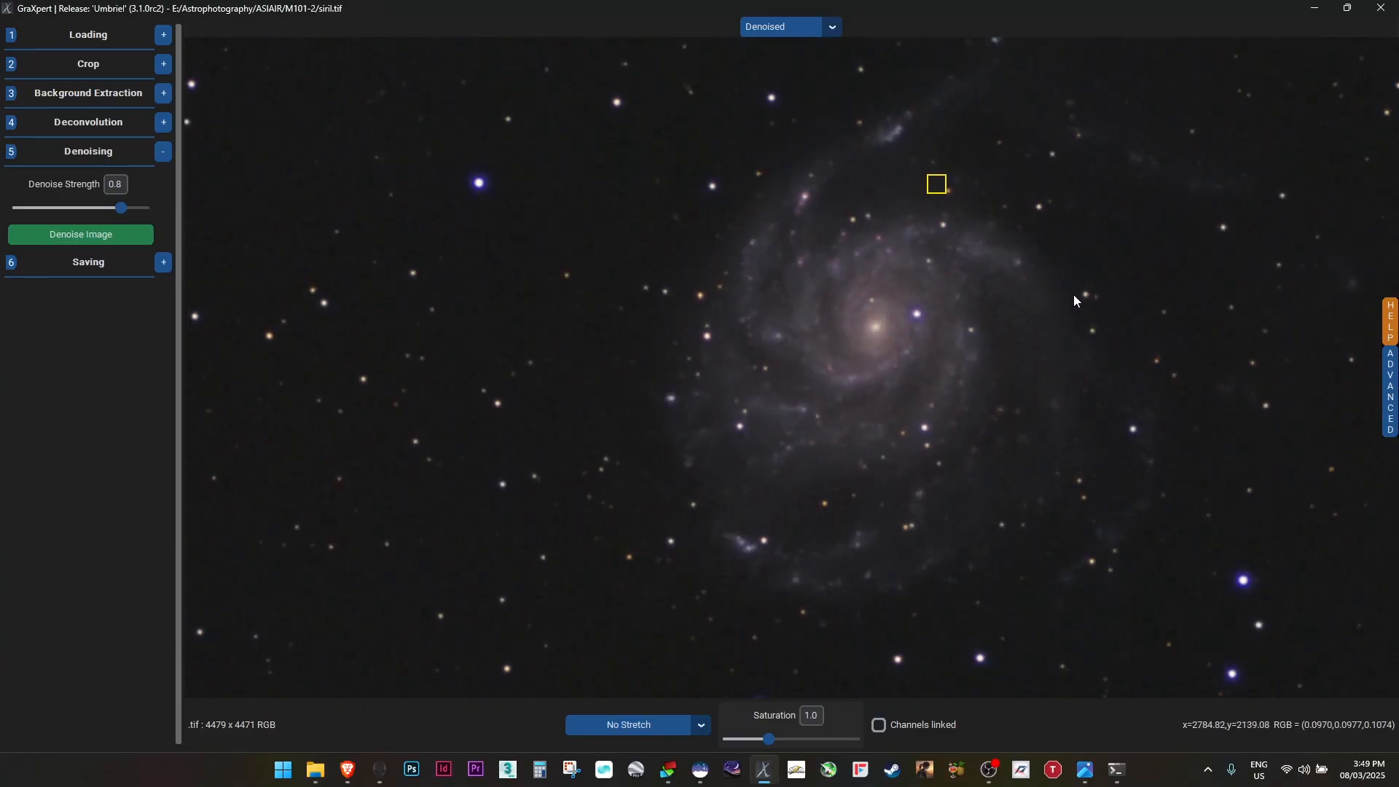
click(923, 335)
right_click(926, 334)
right_click(937, 187)
scroll(885, 279, down, 2)
scroll(885, 280, down, 1)
scroll(962, 280, up, 1)
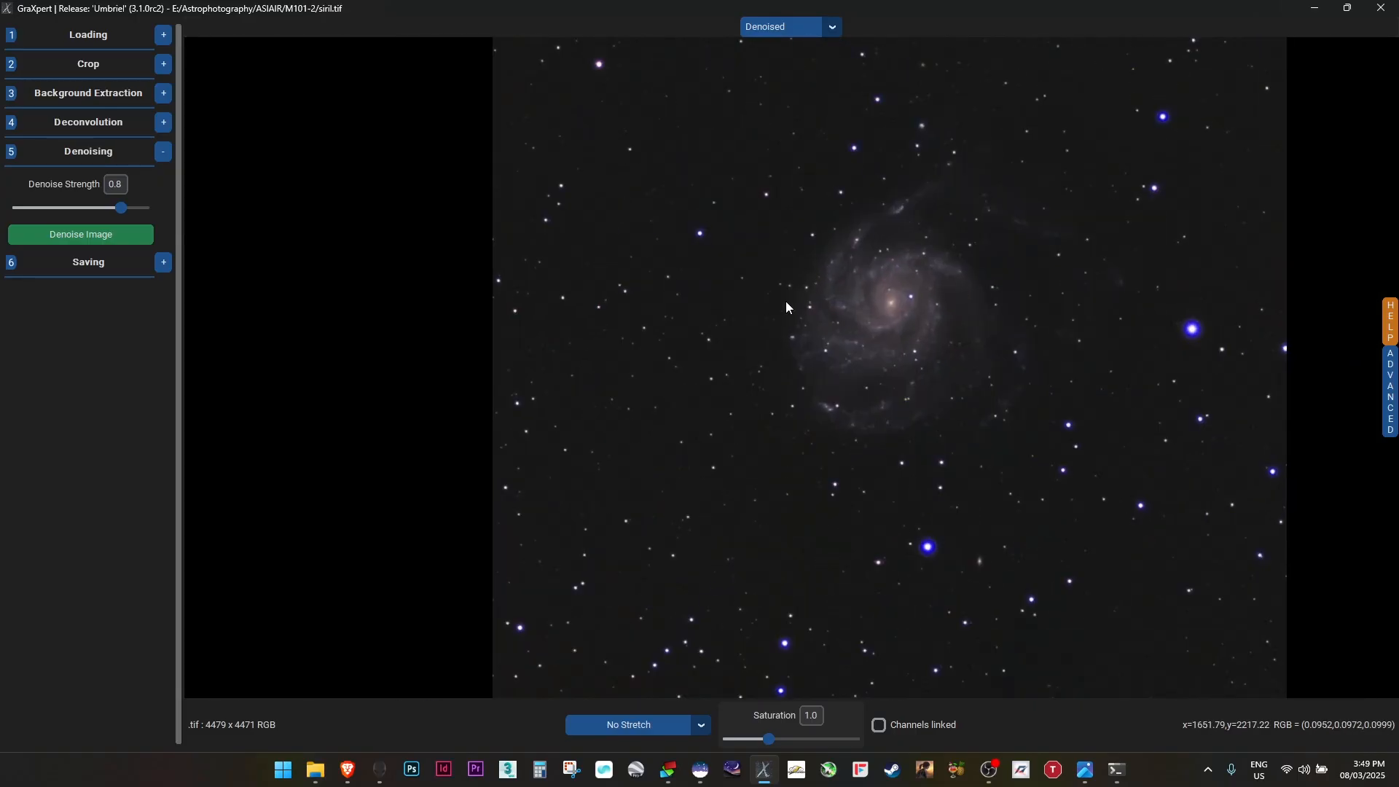
Save the denoised result as a 16 bit TIFF named siril_graxpert_denoised
click(162, 266)
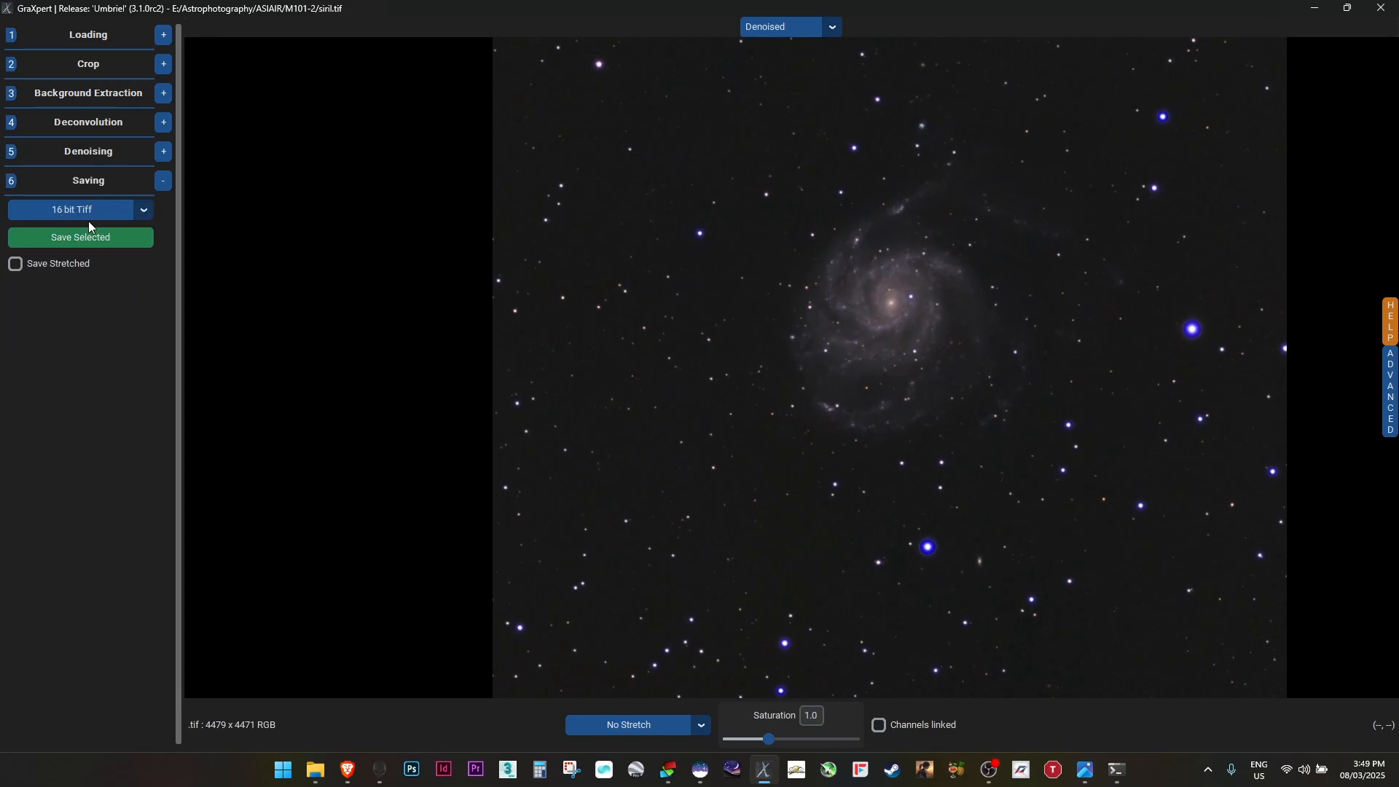
click(106, 239)
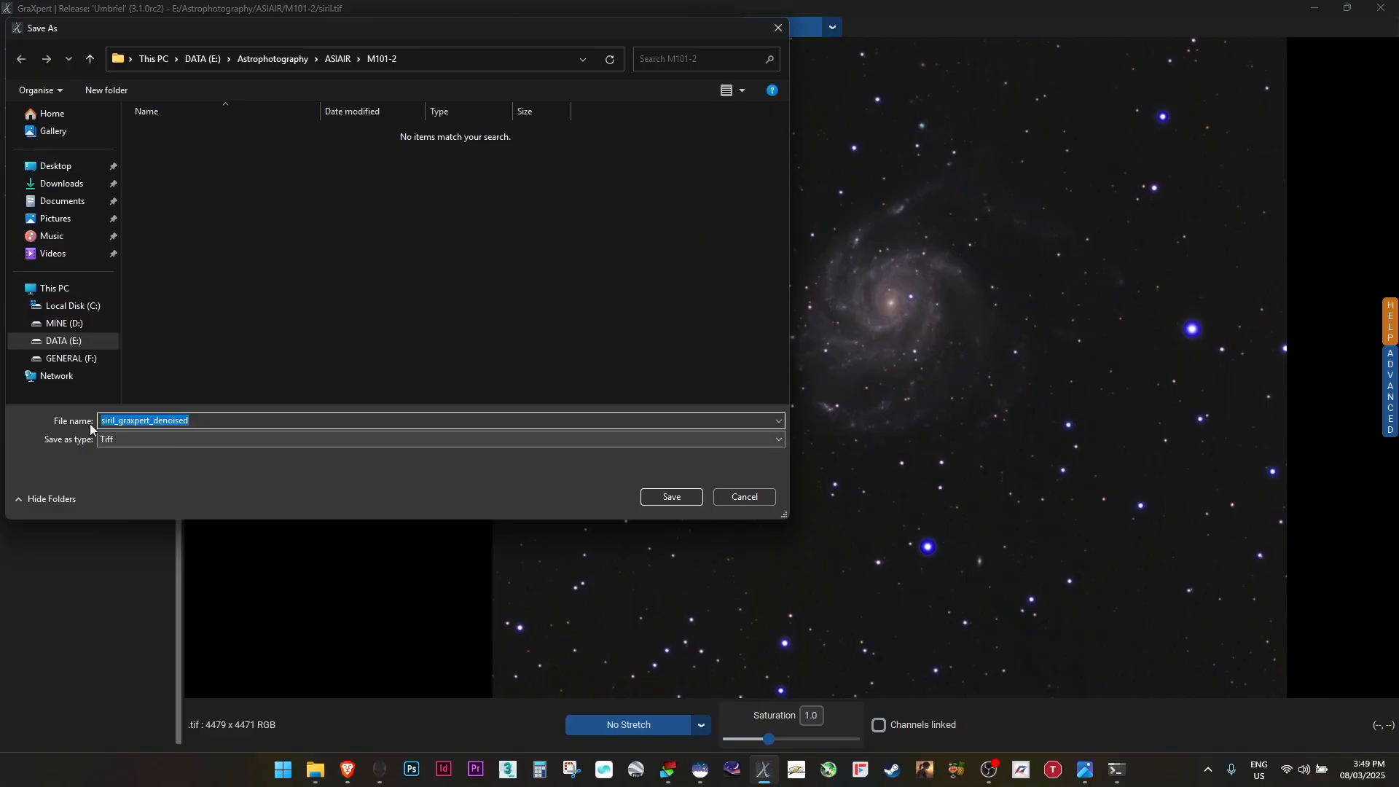
click(671, 497)
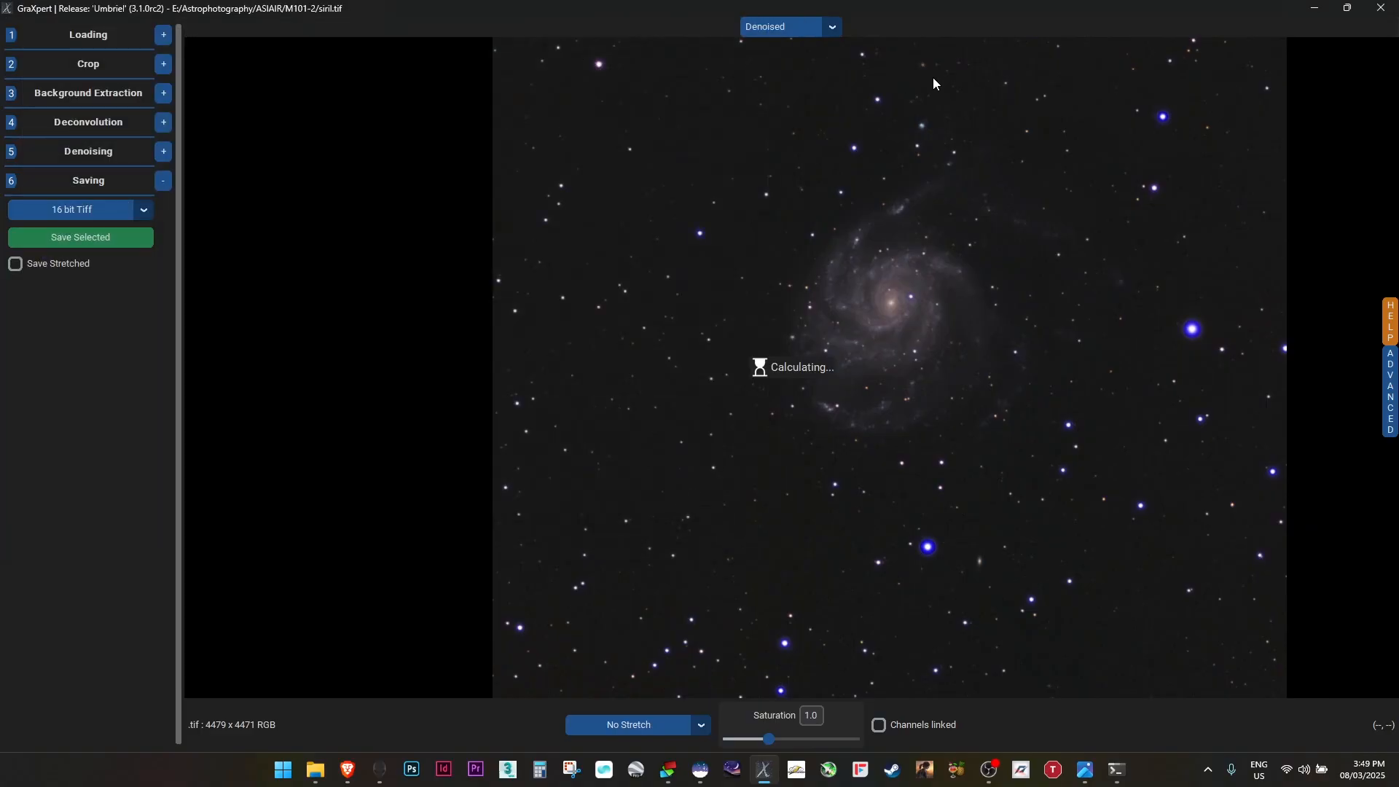
Switch to Photoshop and open the siril_graxpert_denoised file from the M101-2 folder
click(412, 769)
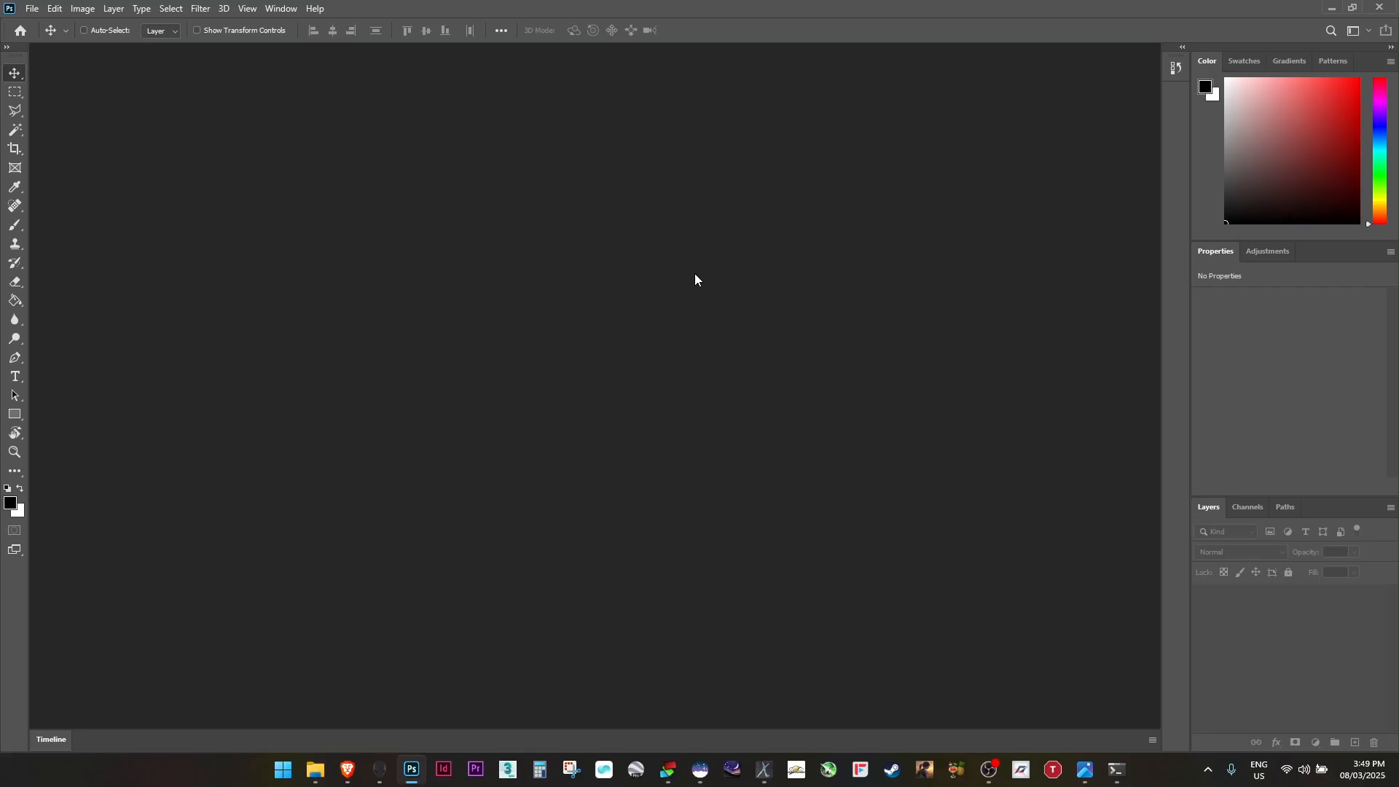
key(ctrl+o)
click(268, 41)
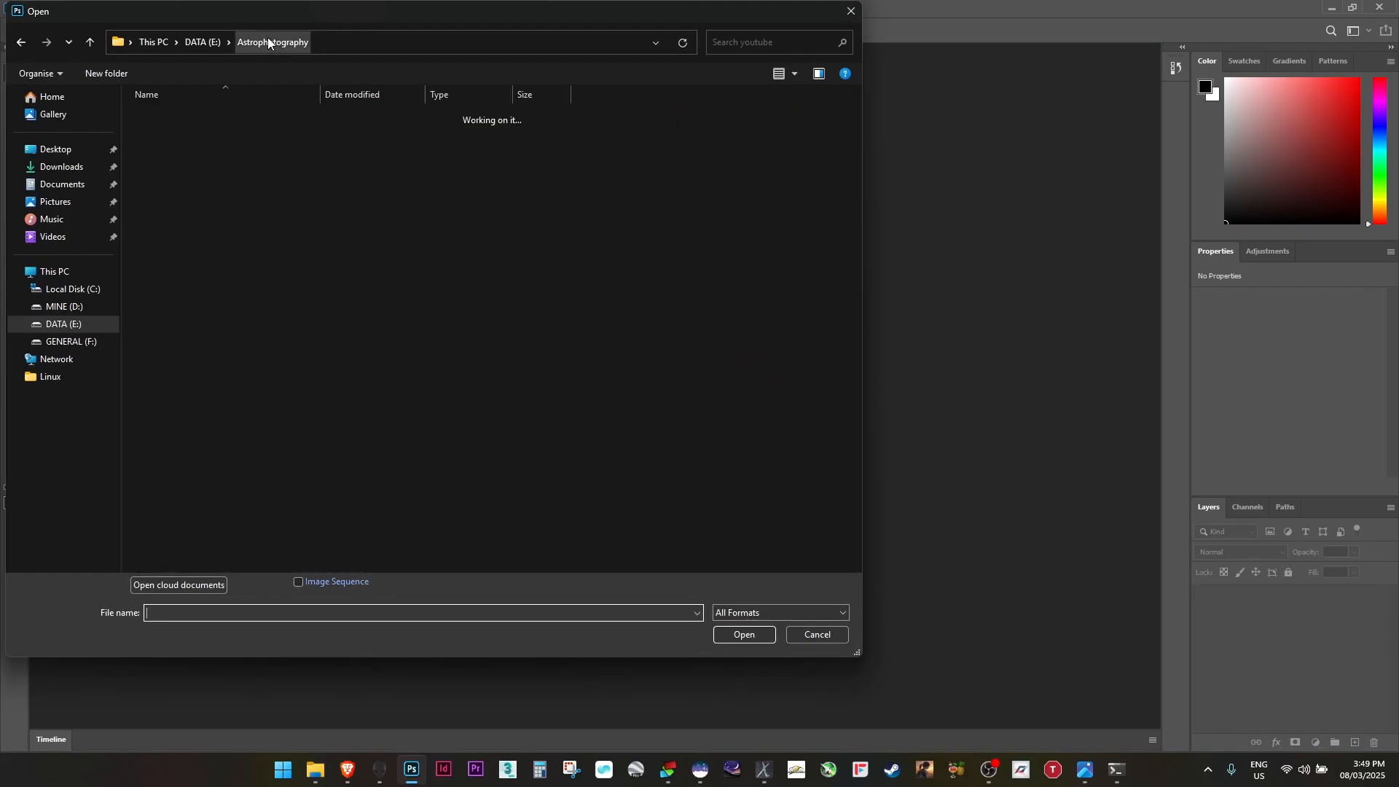
double_click(183, 117)
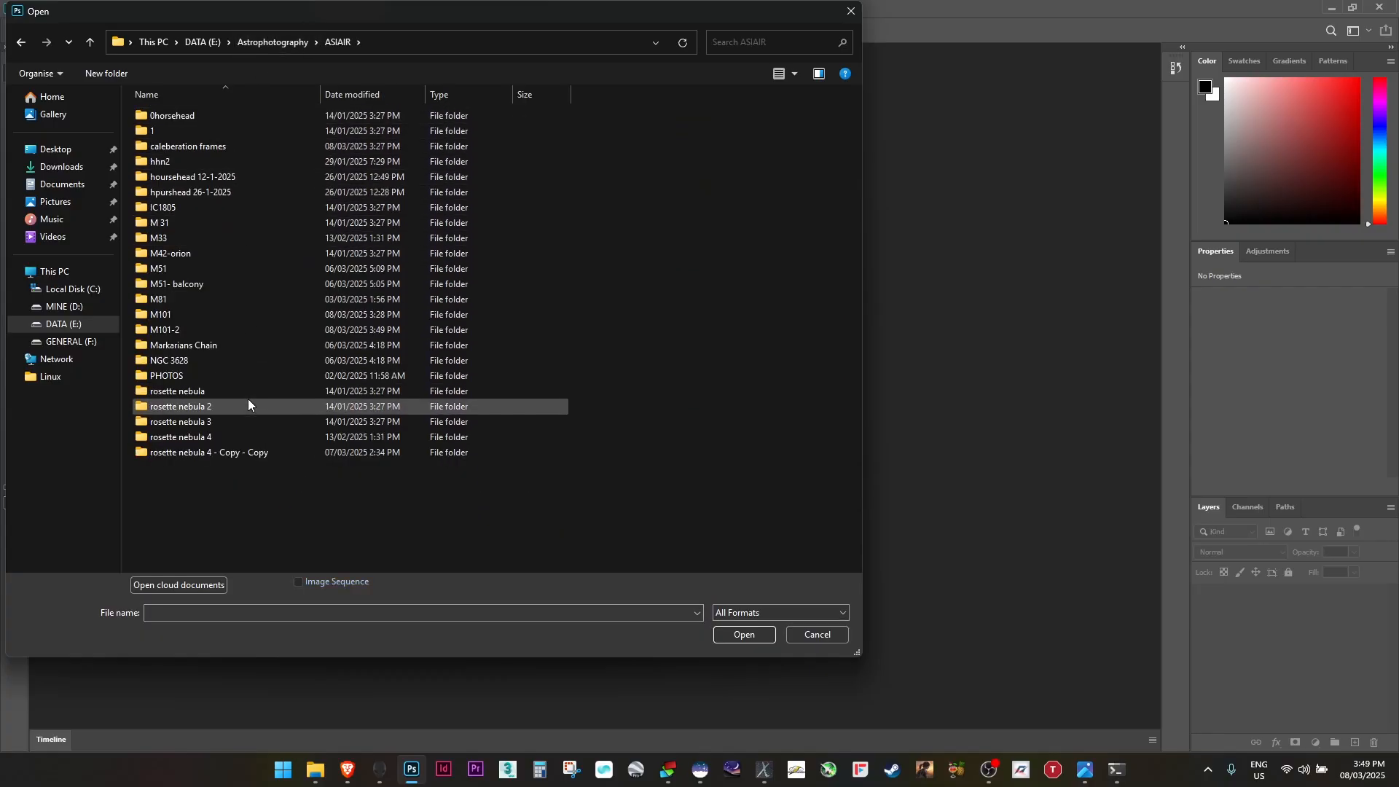
double_click(196, 329)
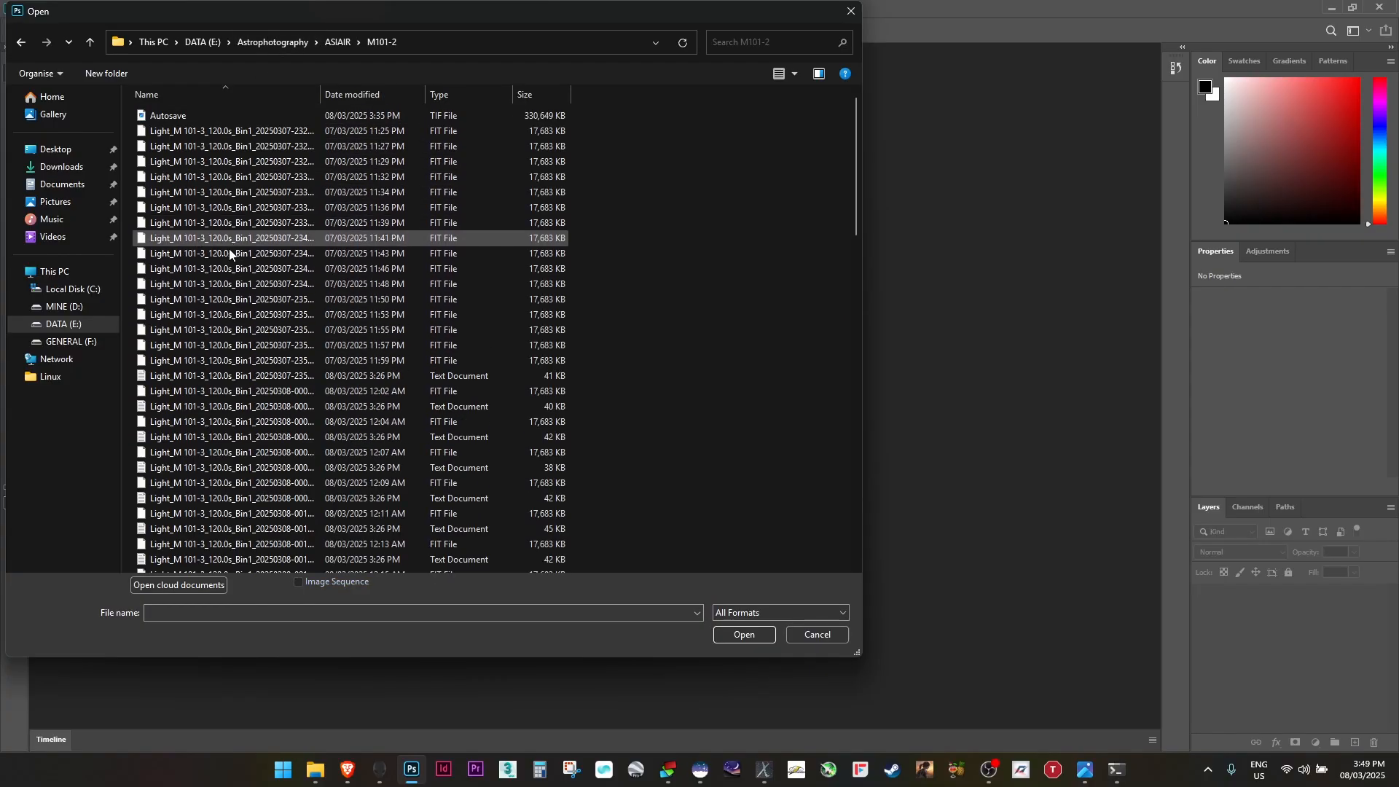
scroll(219, 306, down, 10)
double_click(208, 563)
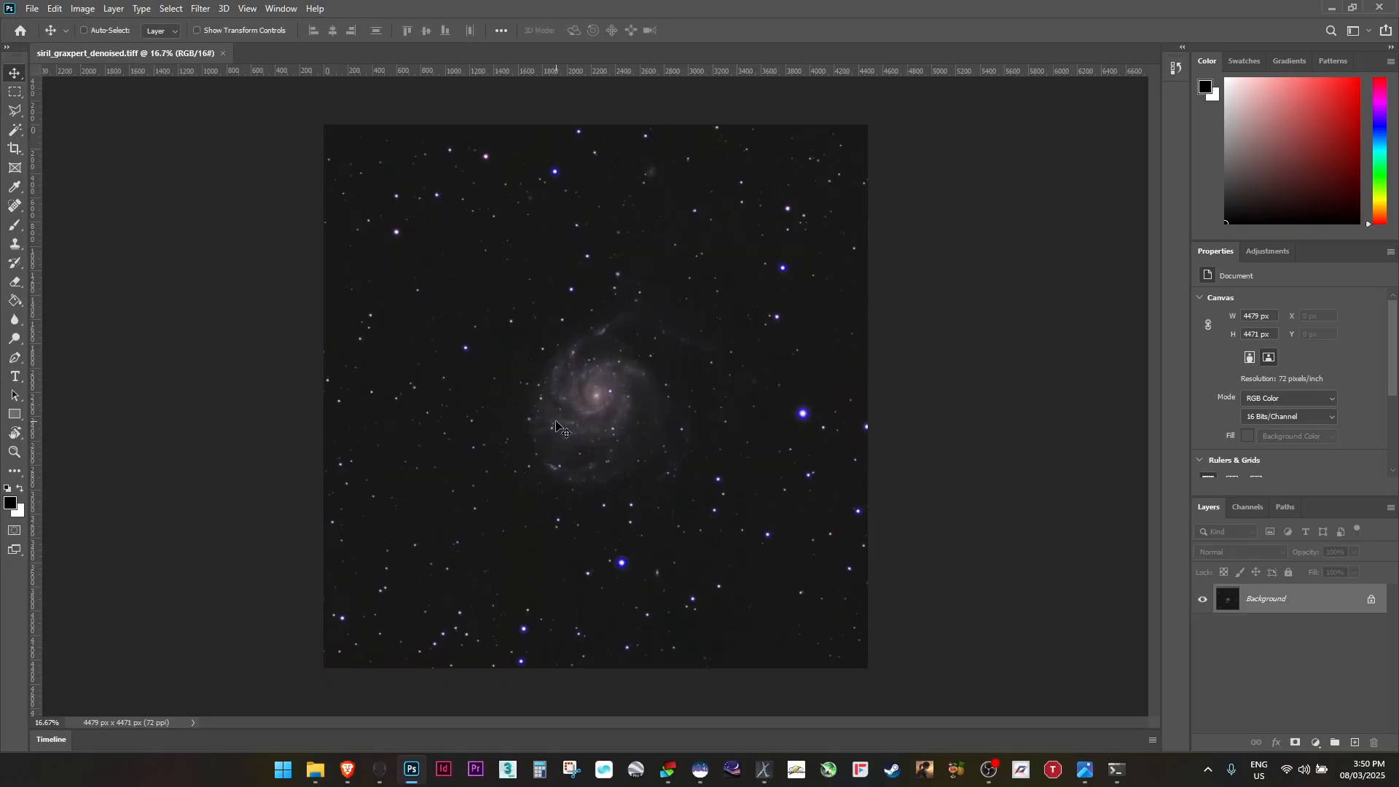
Apply a Levels adjustment, nudging the black input point slightly inward
click(169, 11)
mouse_move(195, 46)
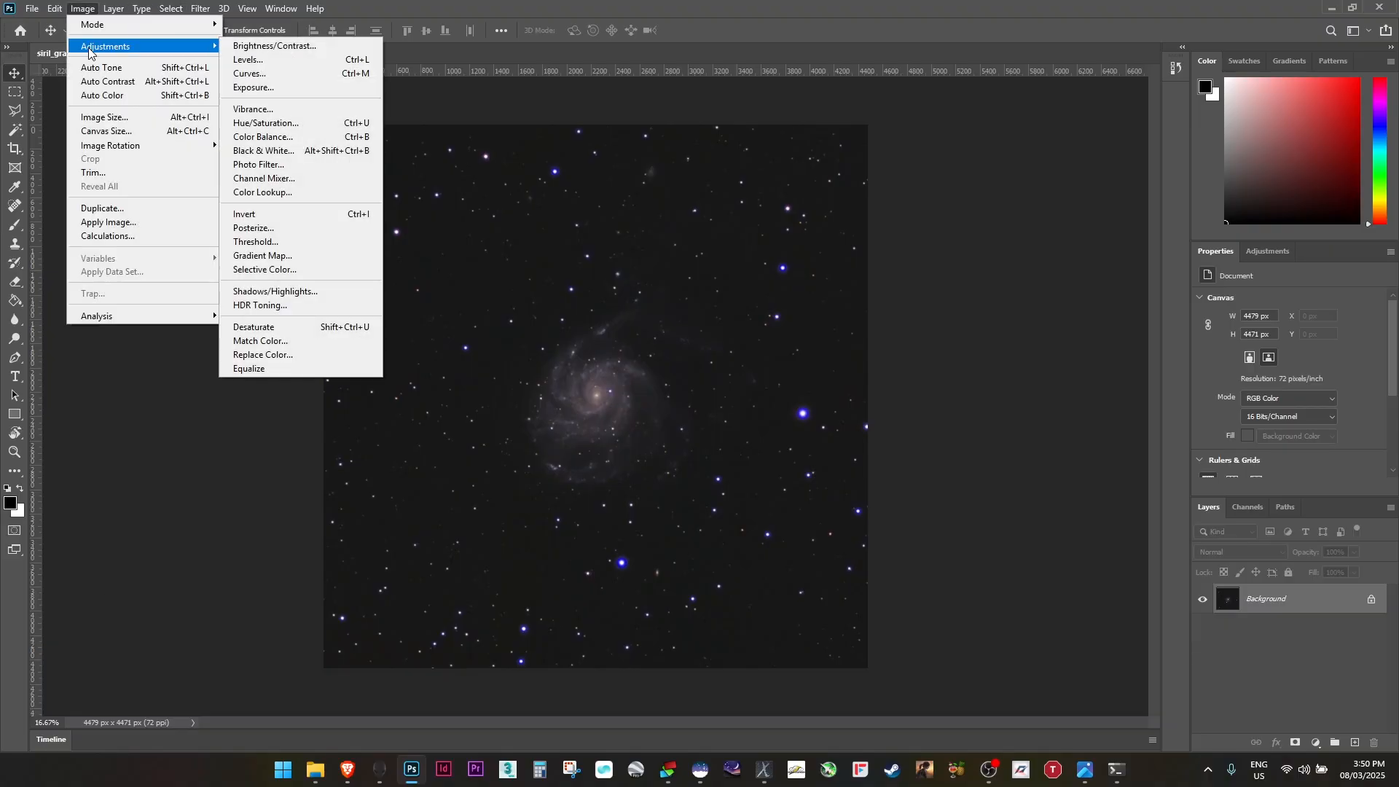
click(261, 61)
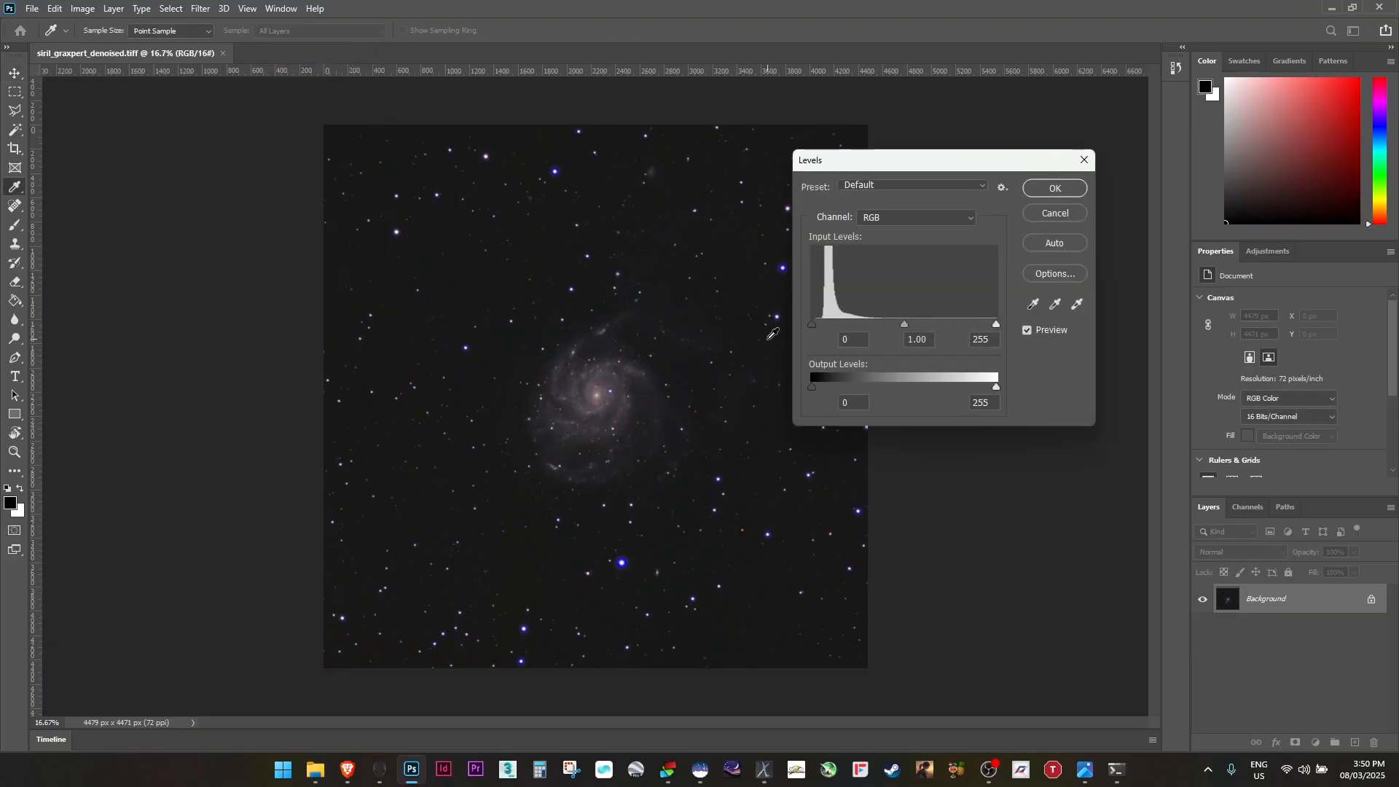
drag(813, 325, 820, 324)
click(1058, 188)
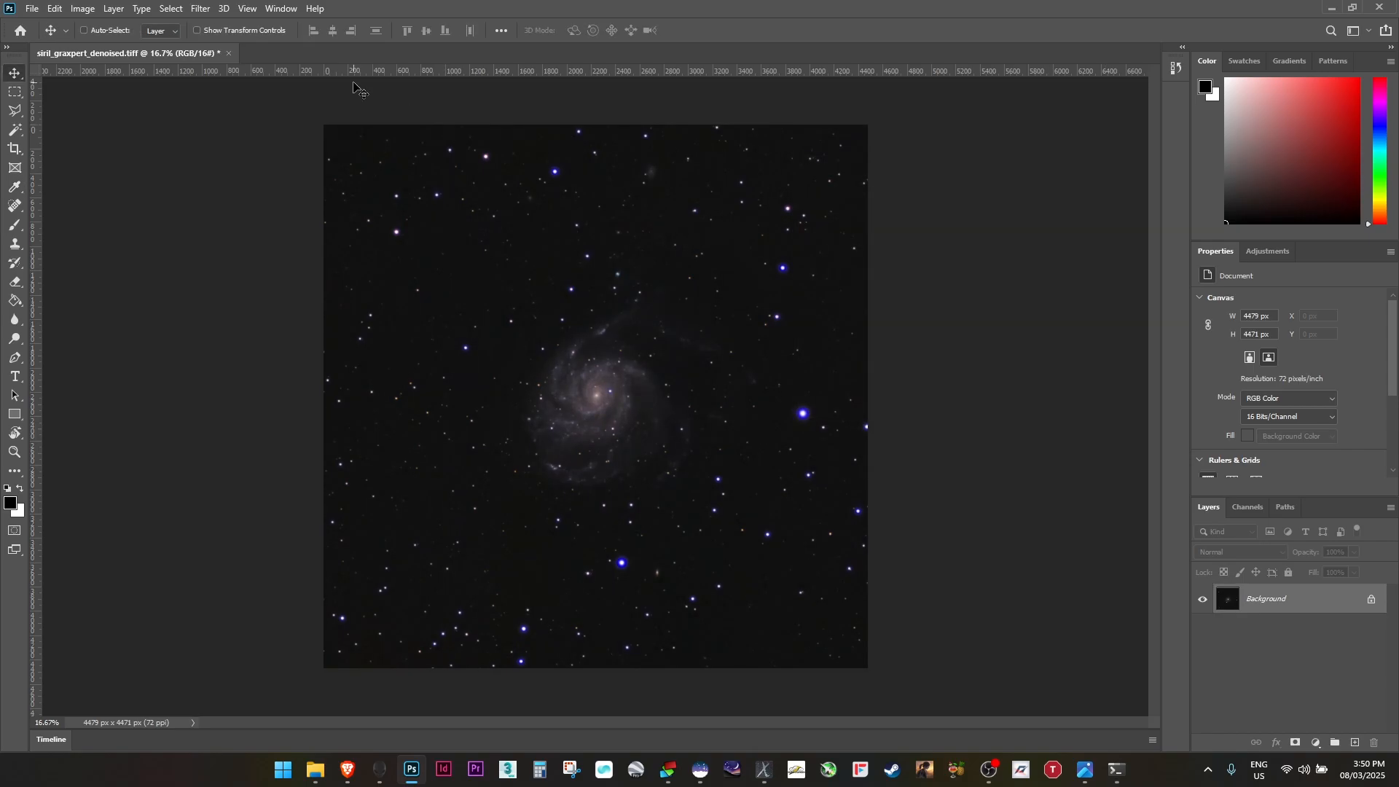
Brighten the image with Curves, adding a low anchor point and raising a point to input 181, output 225
click(84, 8)
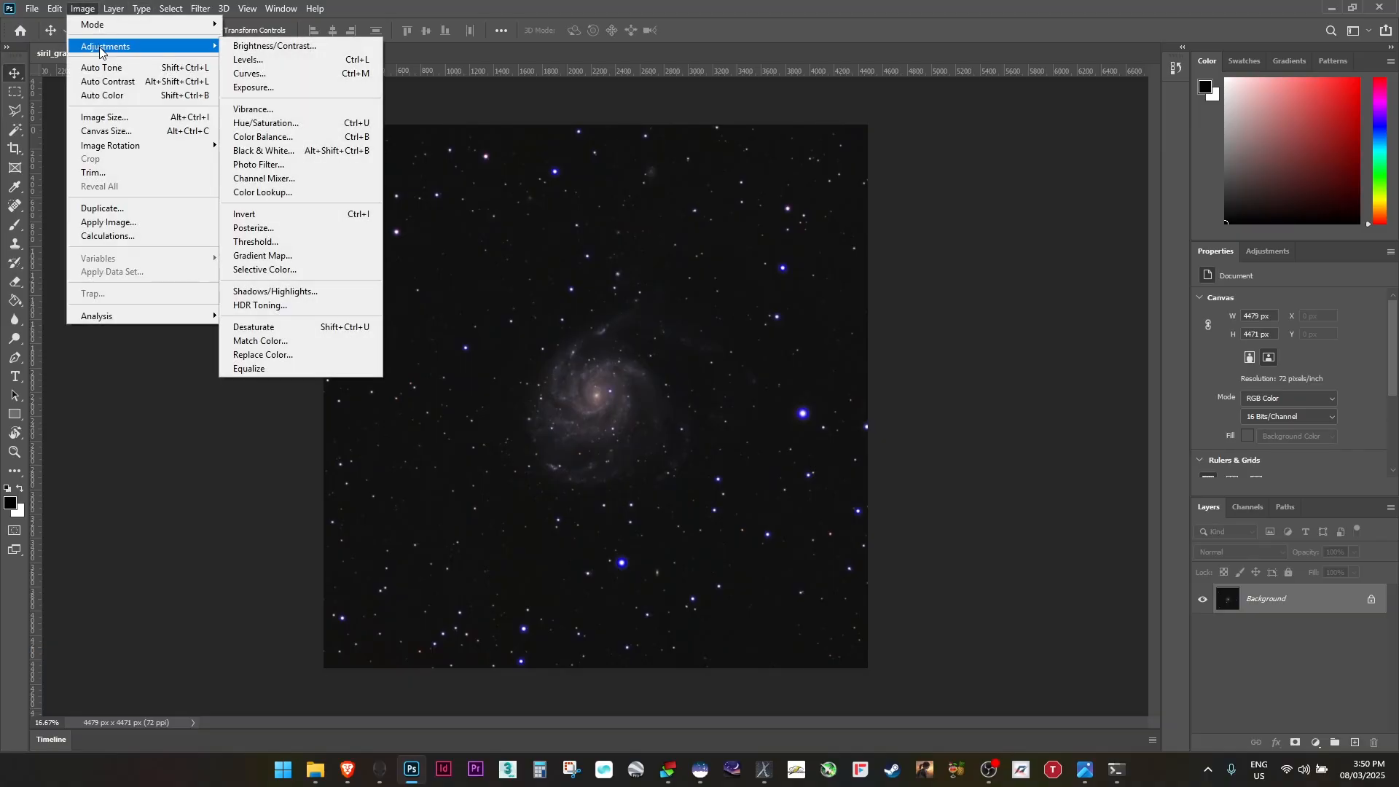
mouse_move(184, 48)
click(248, 73)
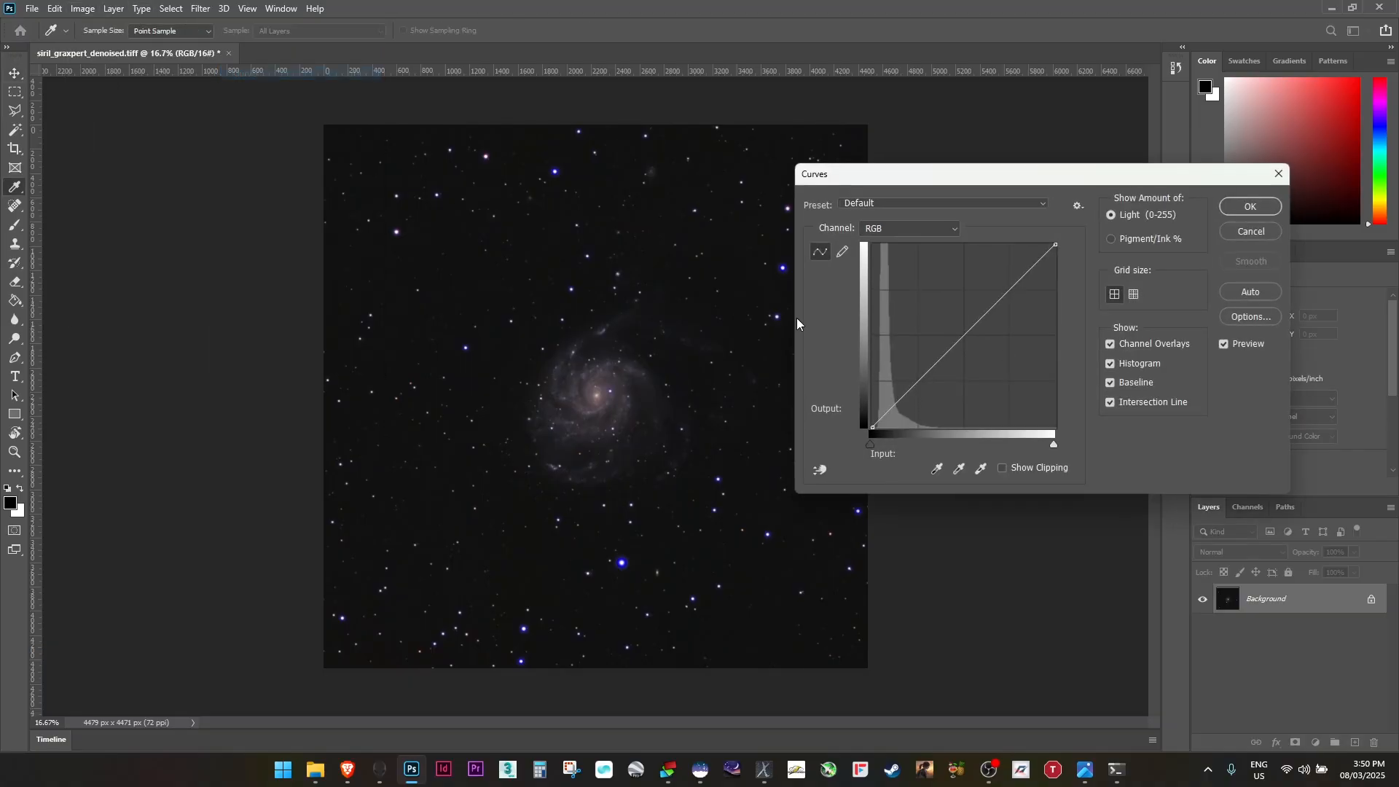
drag(969, 332, 983, 298)
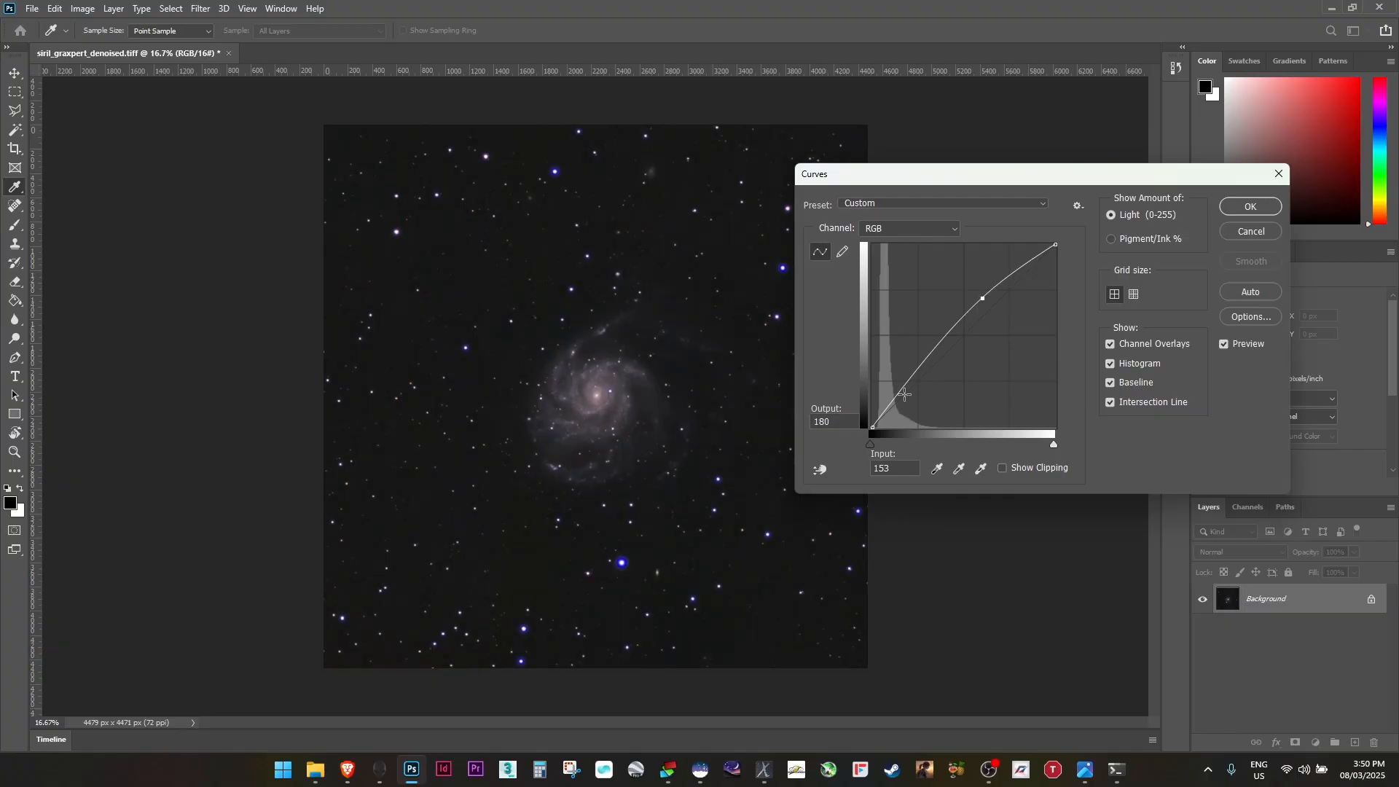
drag(903, 390, 904, 387)
drag(981, 297, 1002, 265)
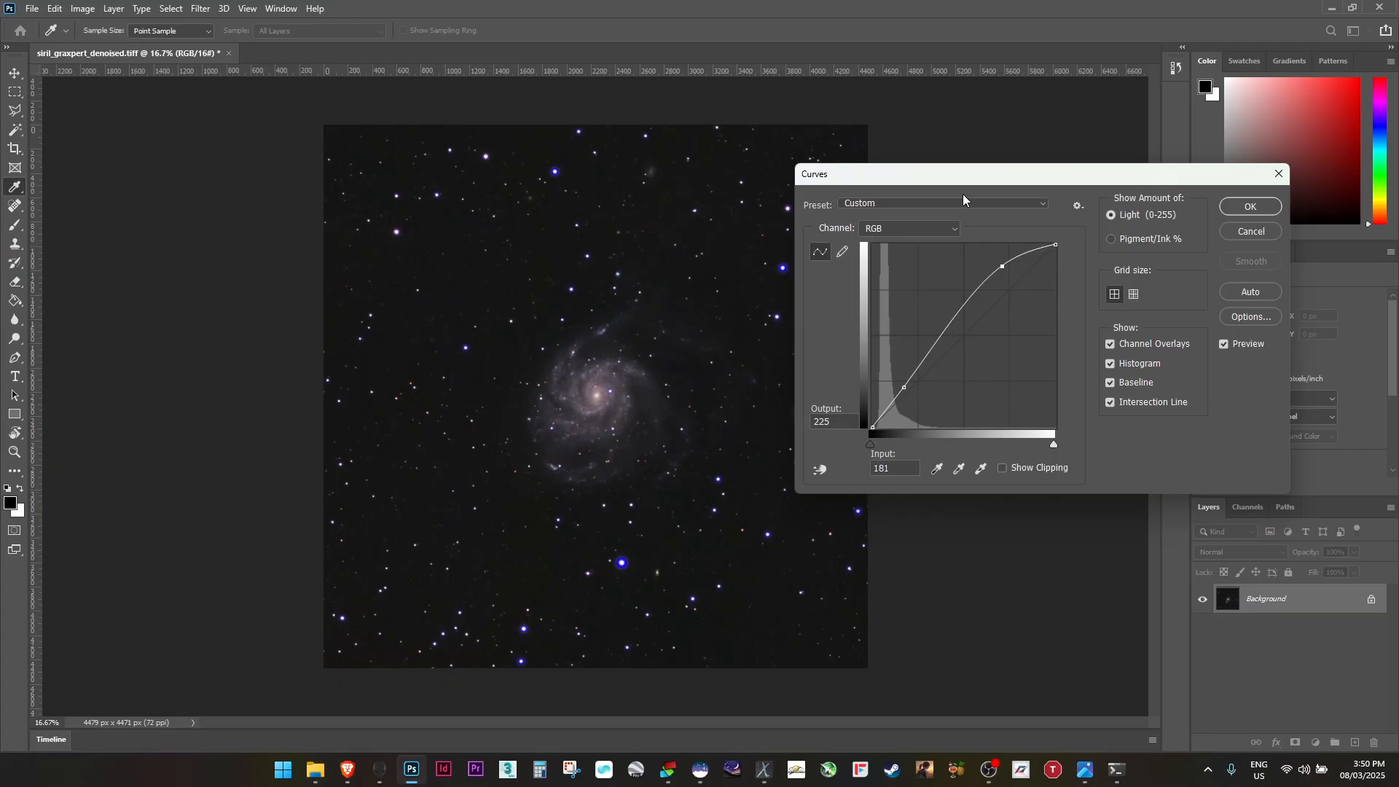
drag(963, 193, 1032, 271)
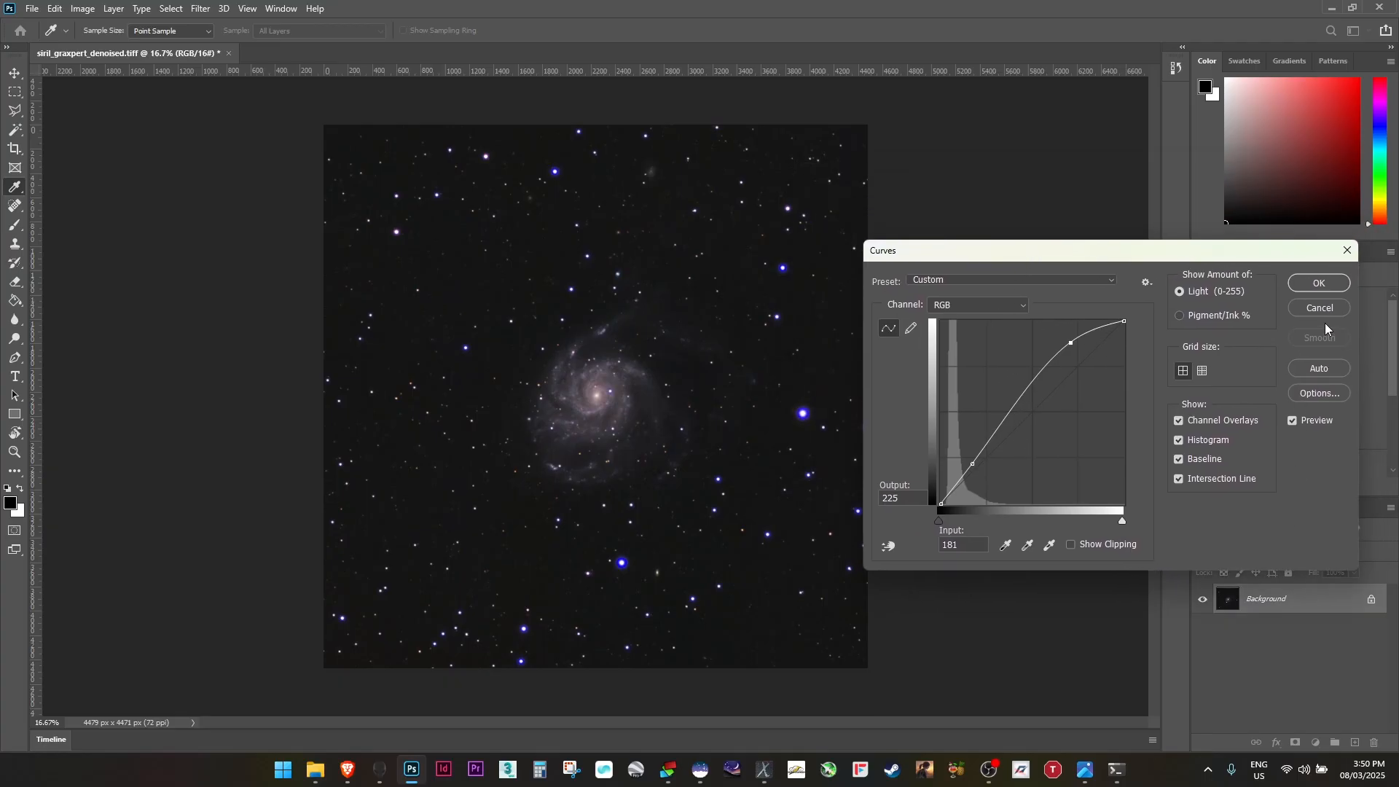
click(1320, 283)
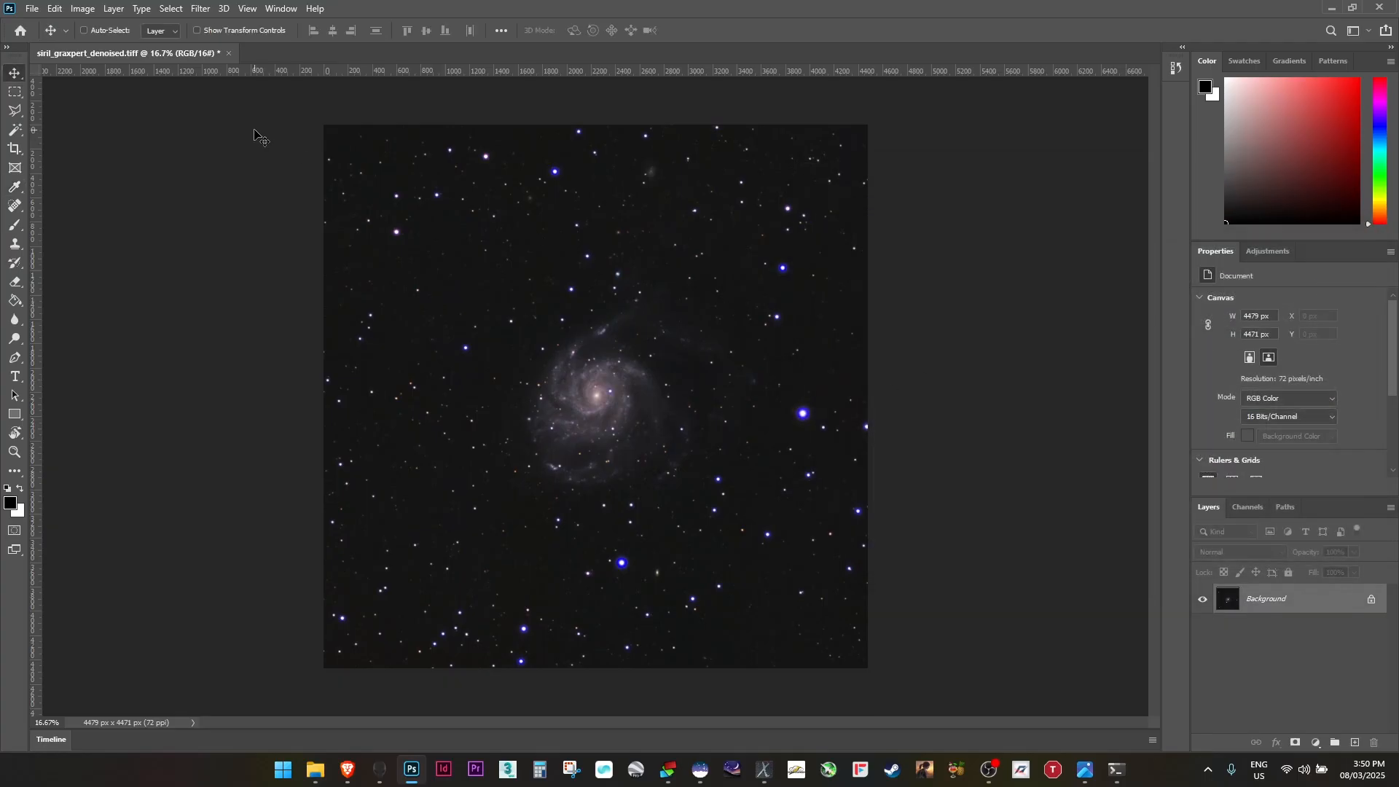
Apply a Vibrance adjustment with Vibrance +48 and Saturation +14
click(113, 9)
mouse_move(84, 9)
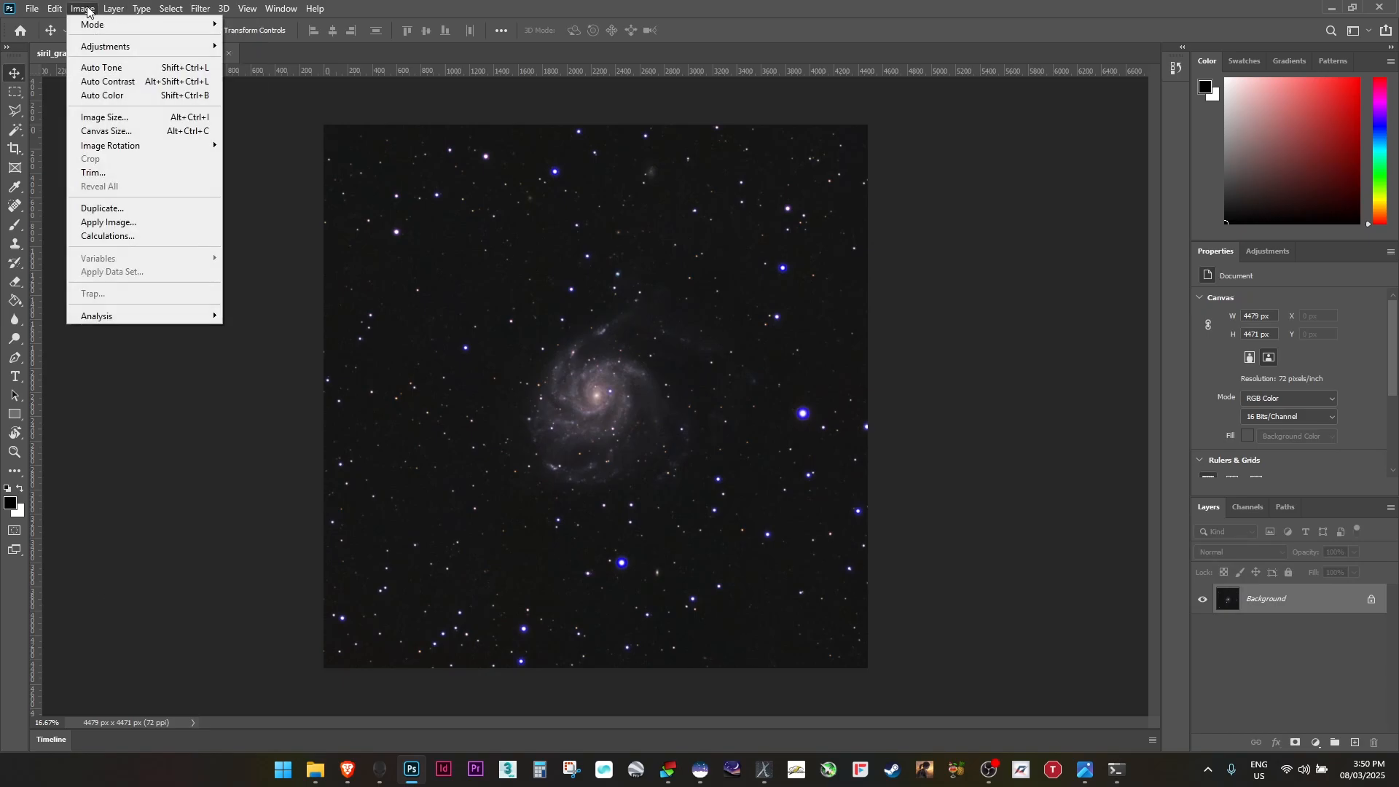
mouse_move(168, 46)
click(268, 109)
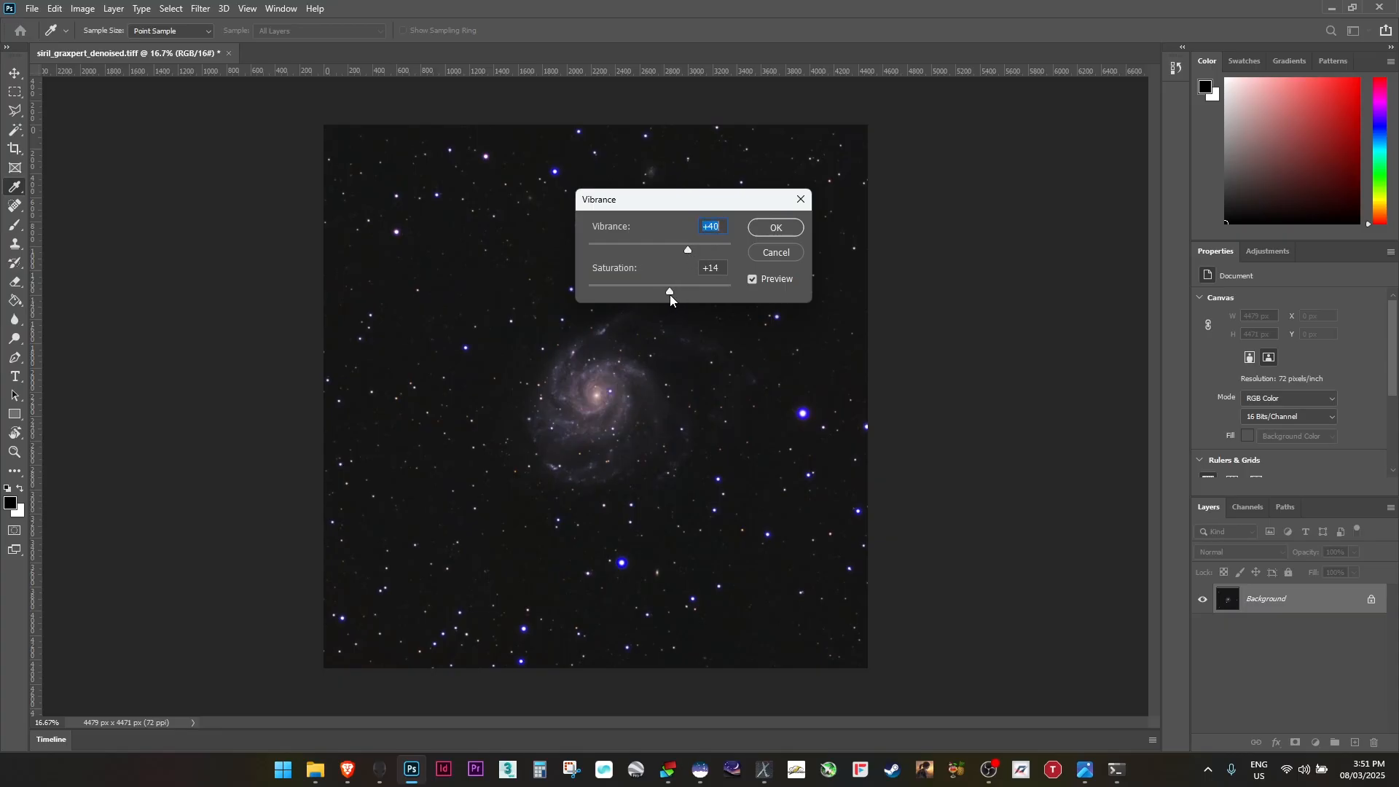
key(Tab)
click(774, 226)
key(v)
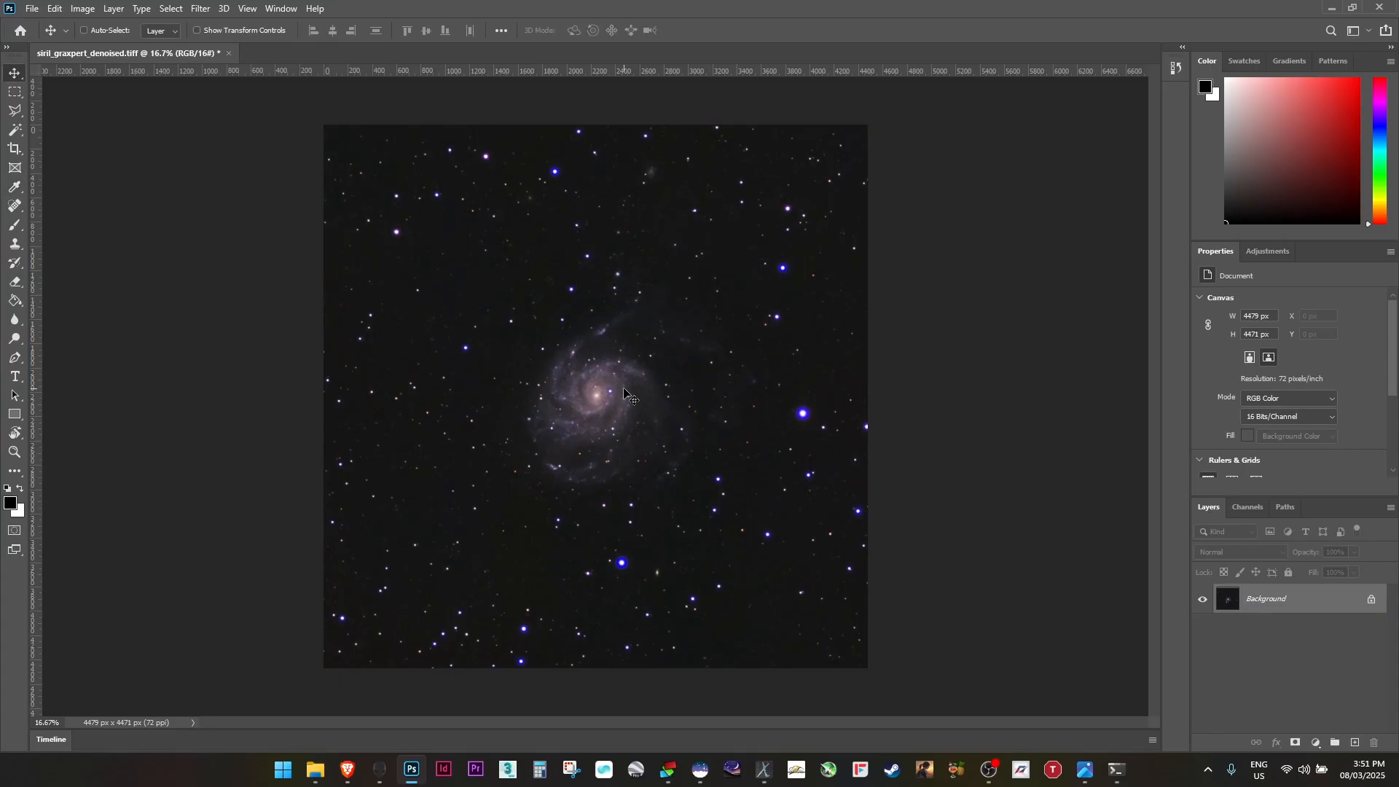
Convert the locked Background layer into a regular editable layer
key(ctrl)
scroll(612, 421, up, 3)
scroll(612, 420, down, 1)
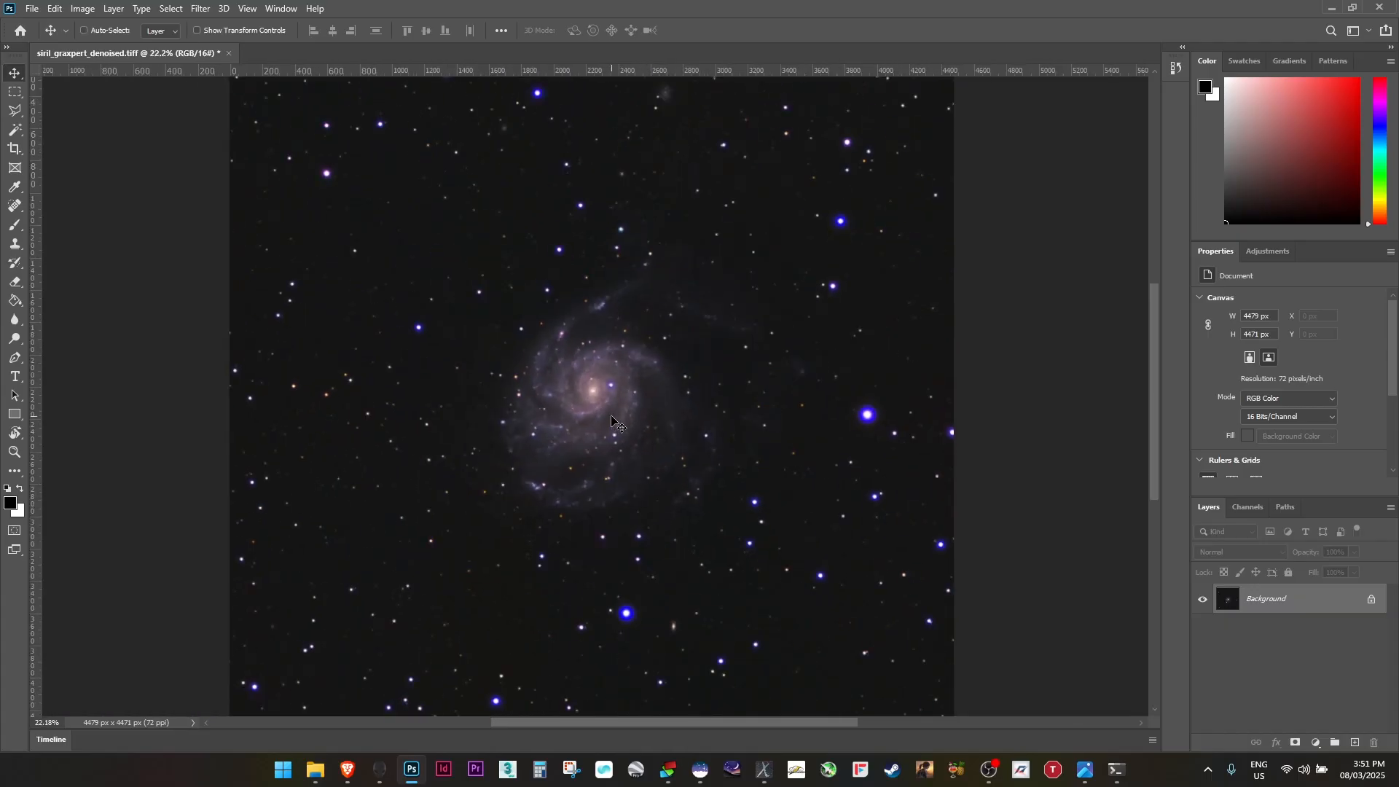
scroll(612, 421, up, 2)
scroll(610, 414, down, 4)
scroll(611, 414, down, 1)
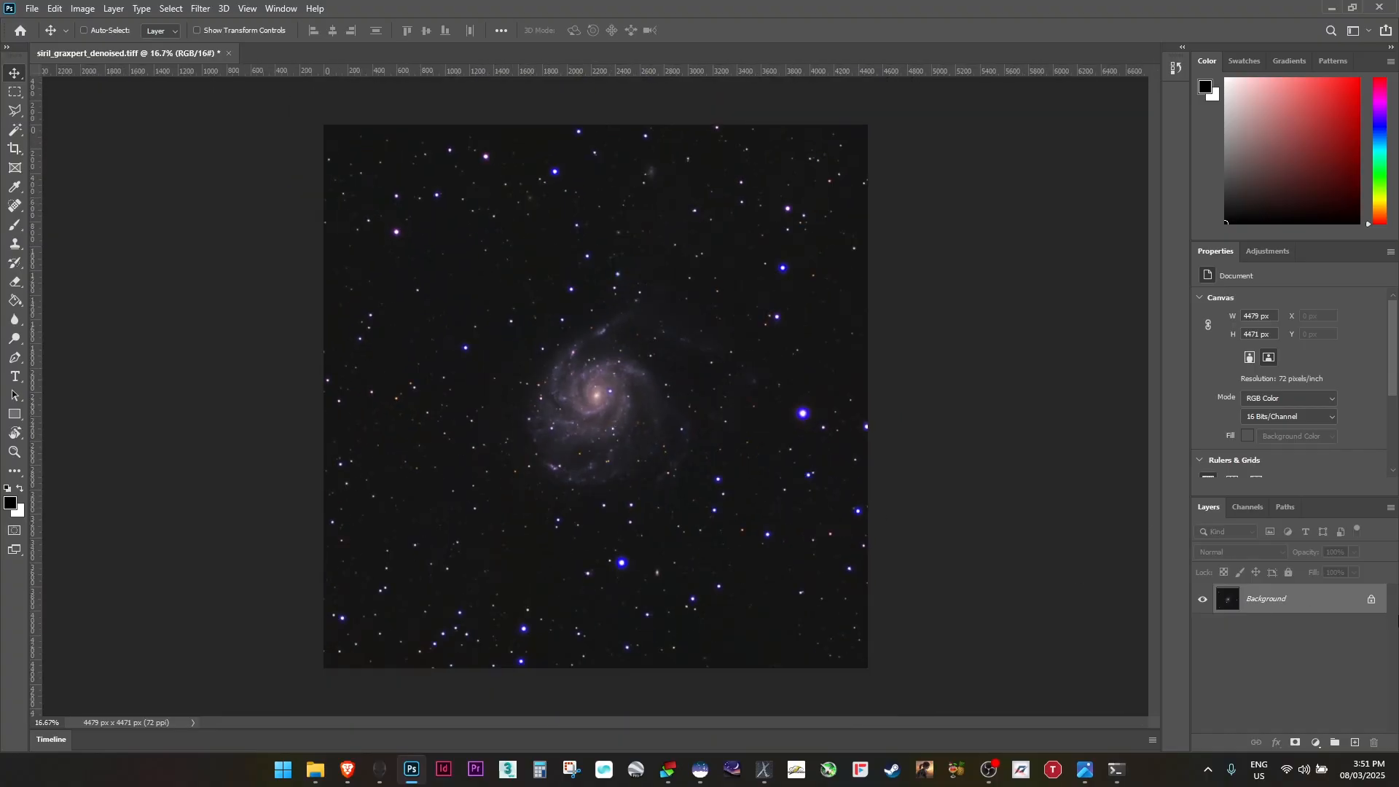
double_click(1310, 592)
key(Return)
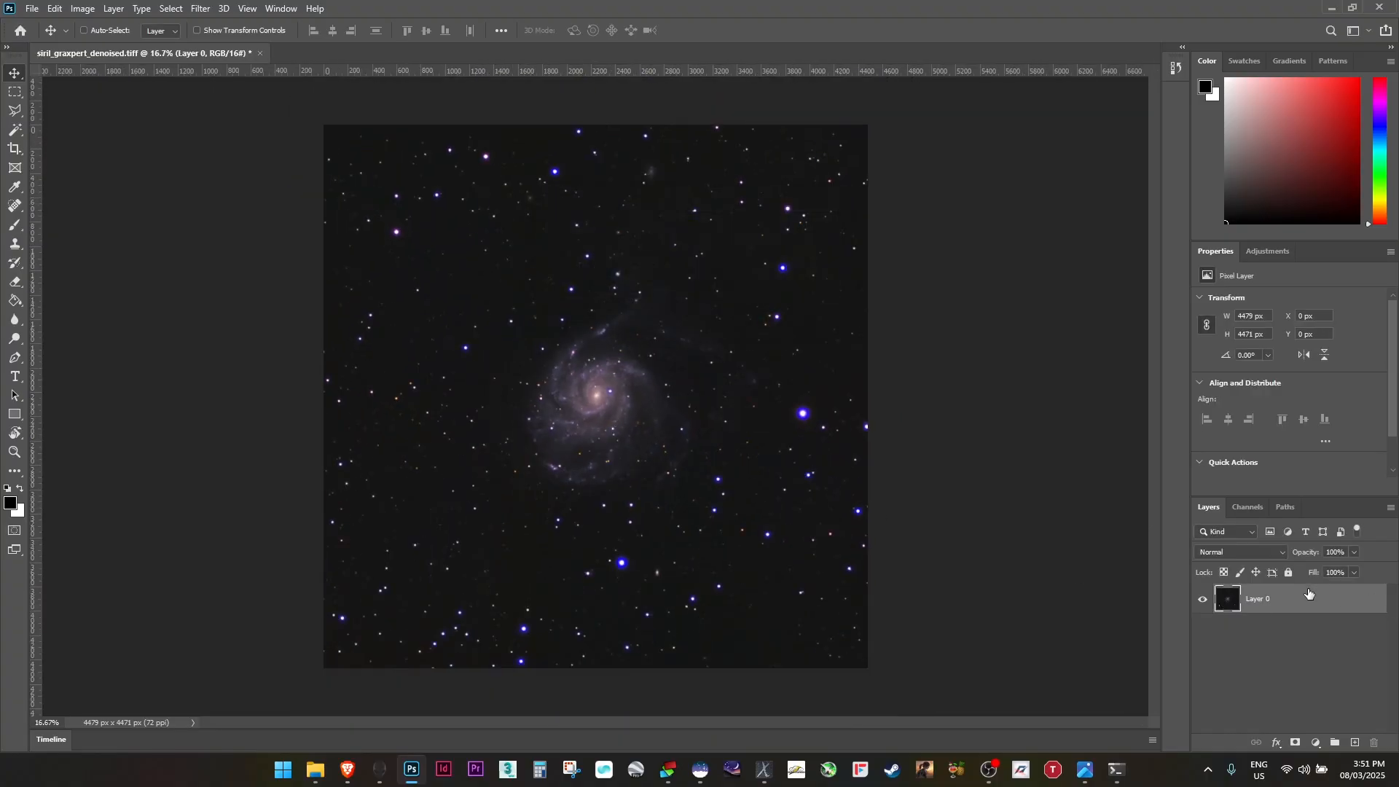
Duplicate Layer 0 to create a working copy above it
drag(1313, 597, 1355, 742)
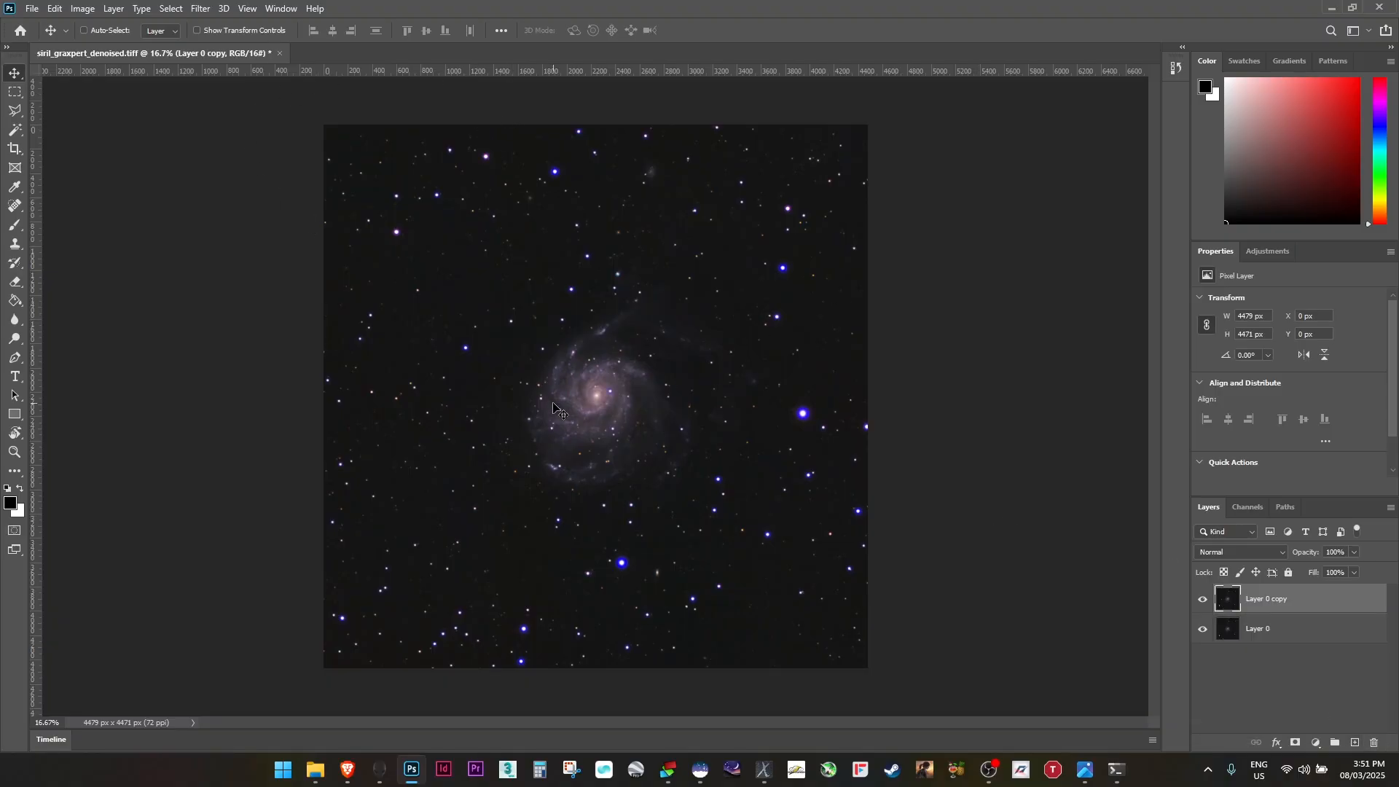
scroll(612, 430, up, 3)
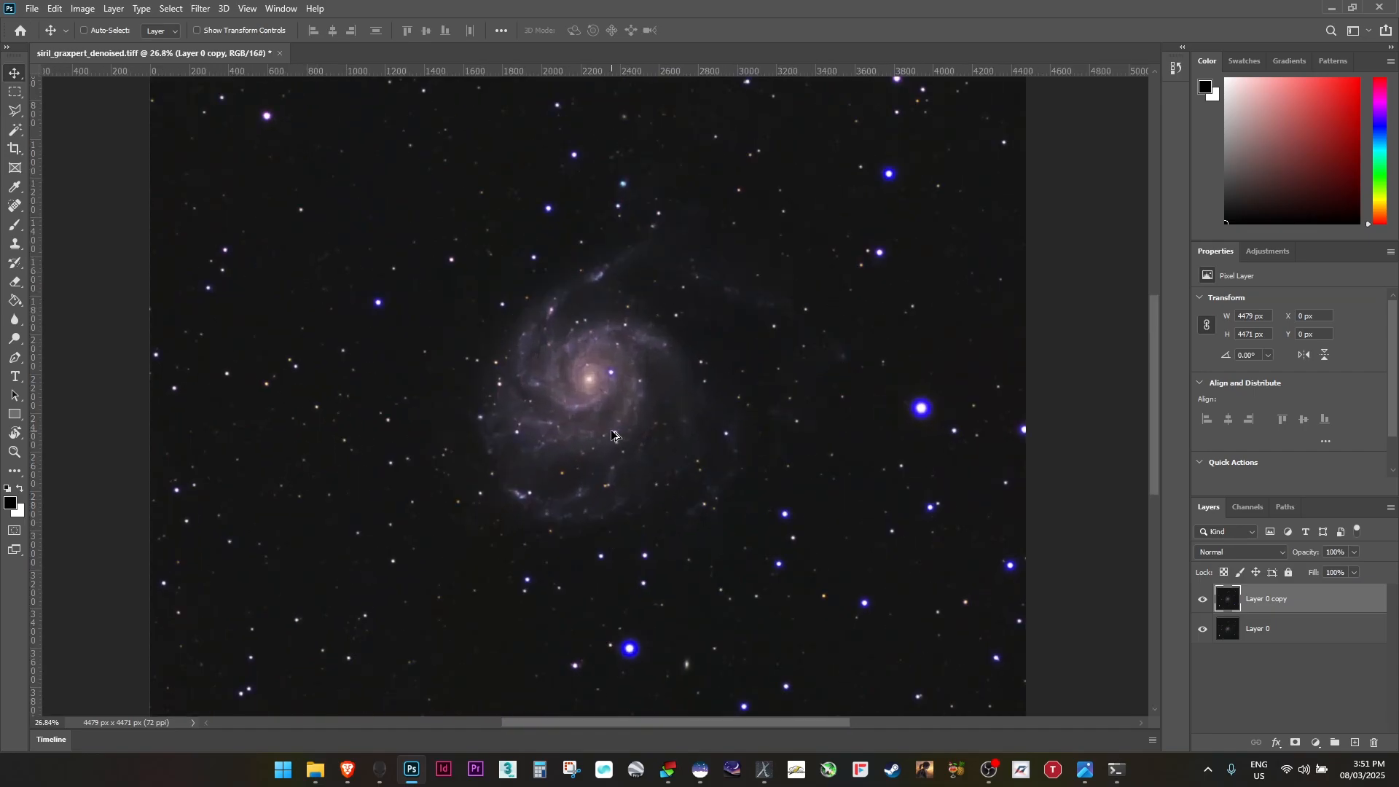
scroll(610, 430, up, 1)
scroll(610, 421, down, 3)
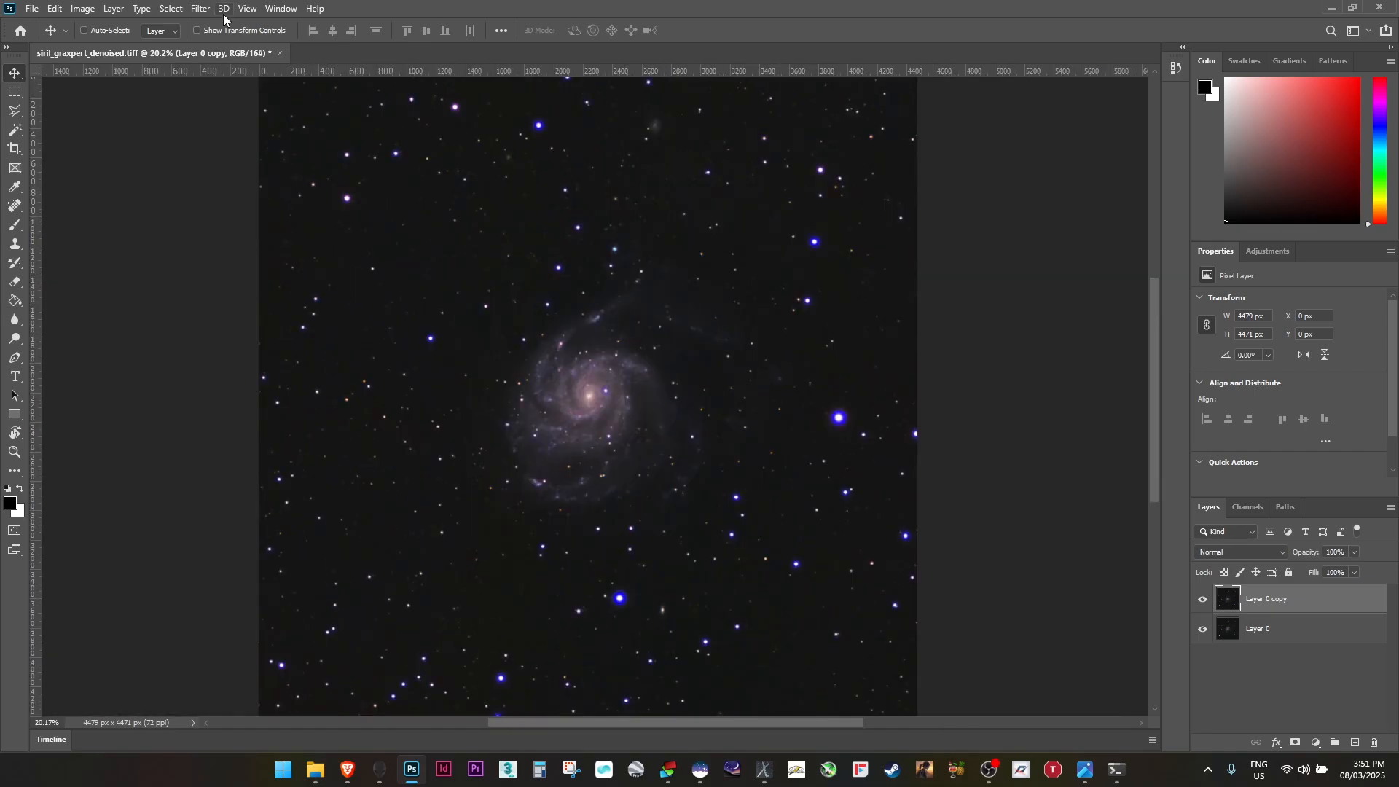
Select the stars with Color Range set to Highlights, lowering the fuzziness and slightly reducing the range
click(169, 9)
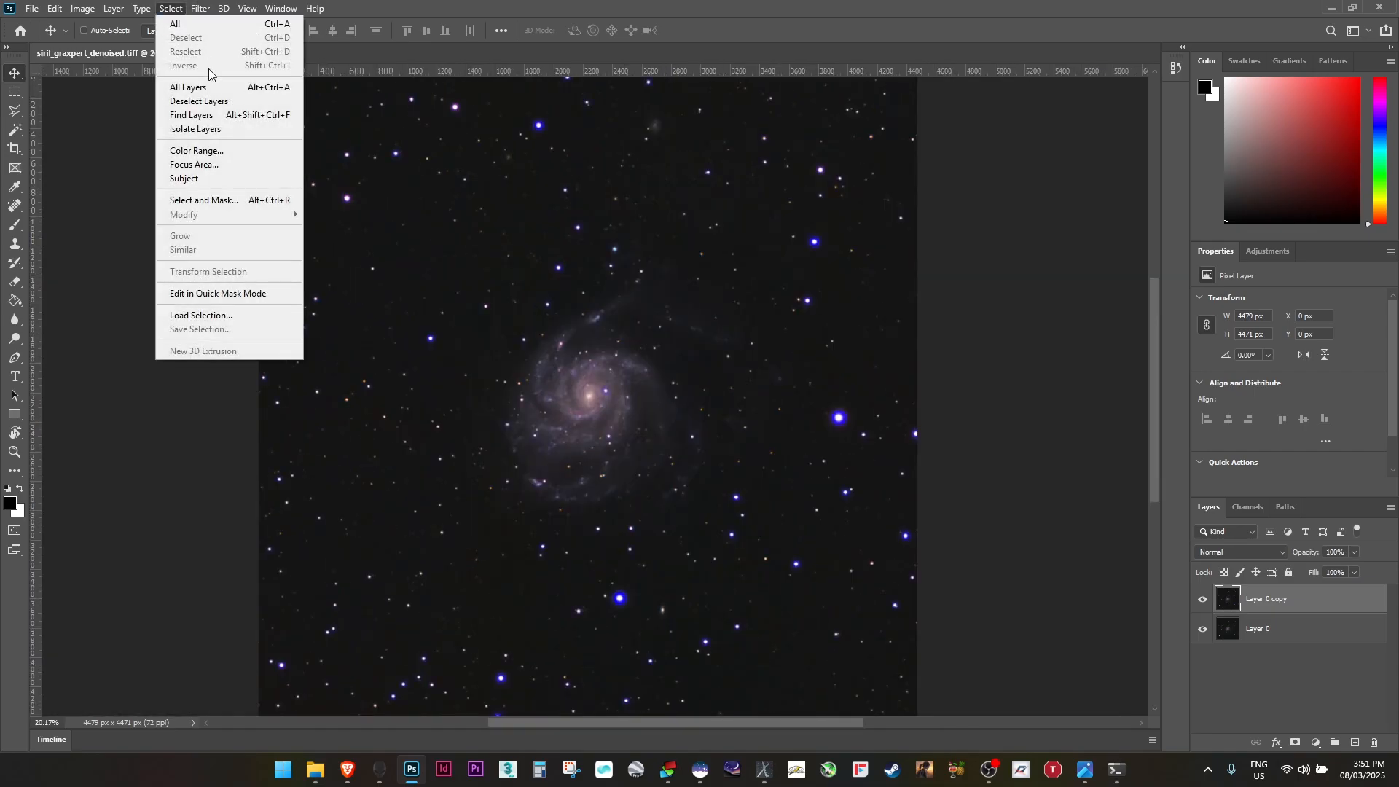
click(219, 153)
click(911, 138)
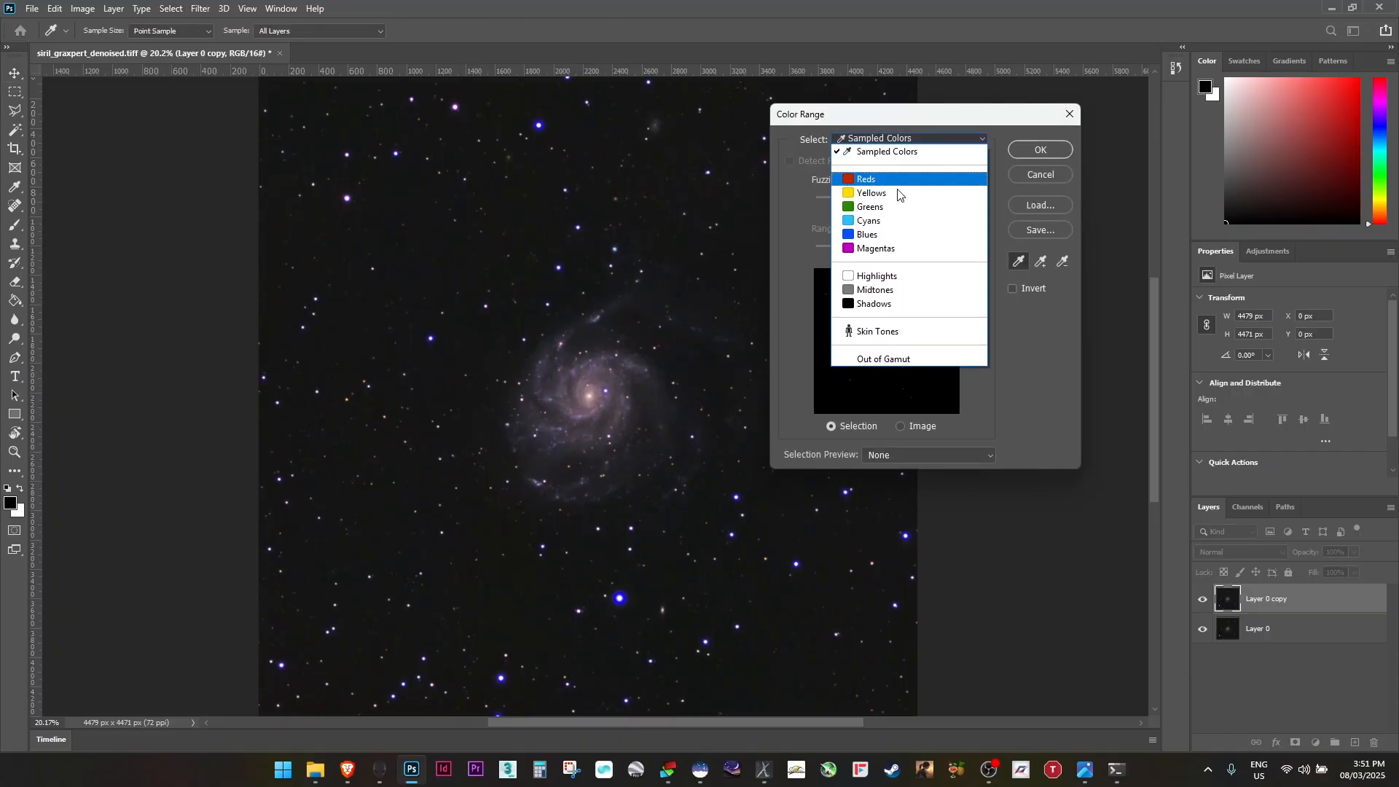
click(891, 275)
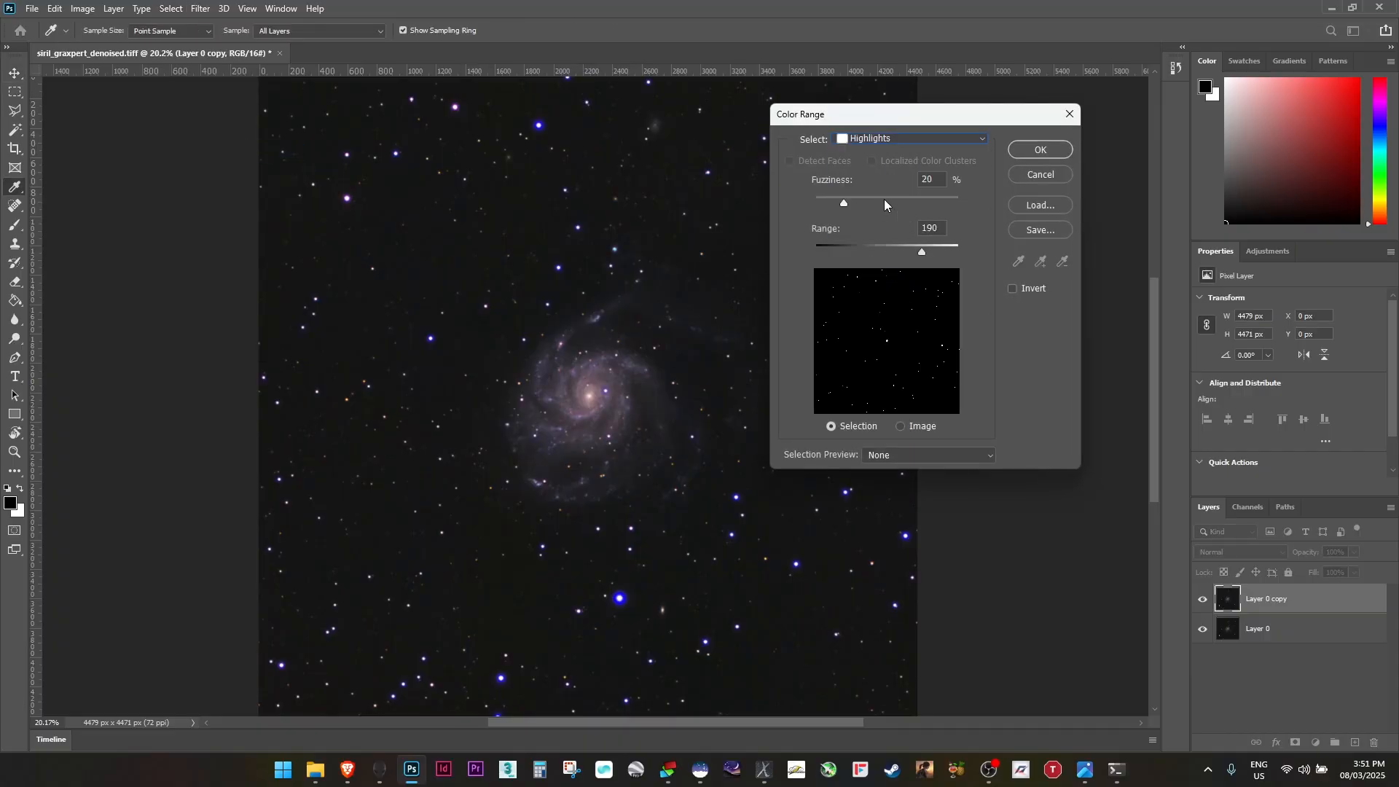
mouse_move(846, 204)
mouse_down()
mouse_move(958, 212)
mouse_move(823, 212)
mouse_up()
click(837, 208)
drag(923, 252, 920, 252)
key(Tab)
key(Tab)
click(1041, 149)
key(v)
Zoom into the galaxy core and subtract a rectangle around it from the star selection with the Rectangular Marquee
scroll(811, 427, up, 8)
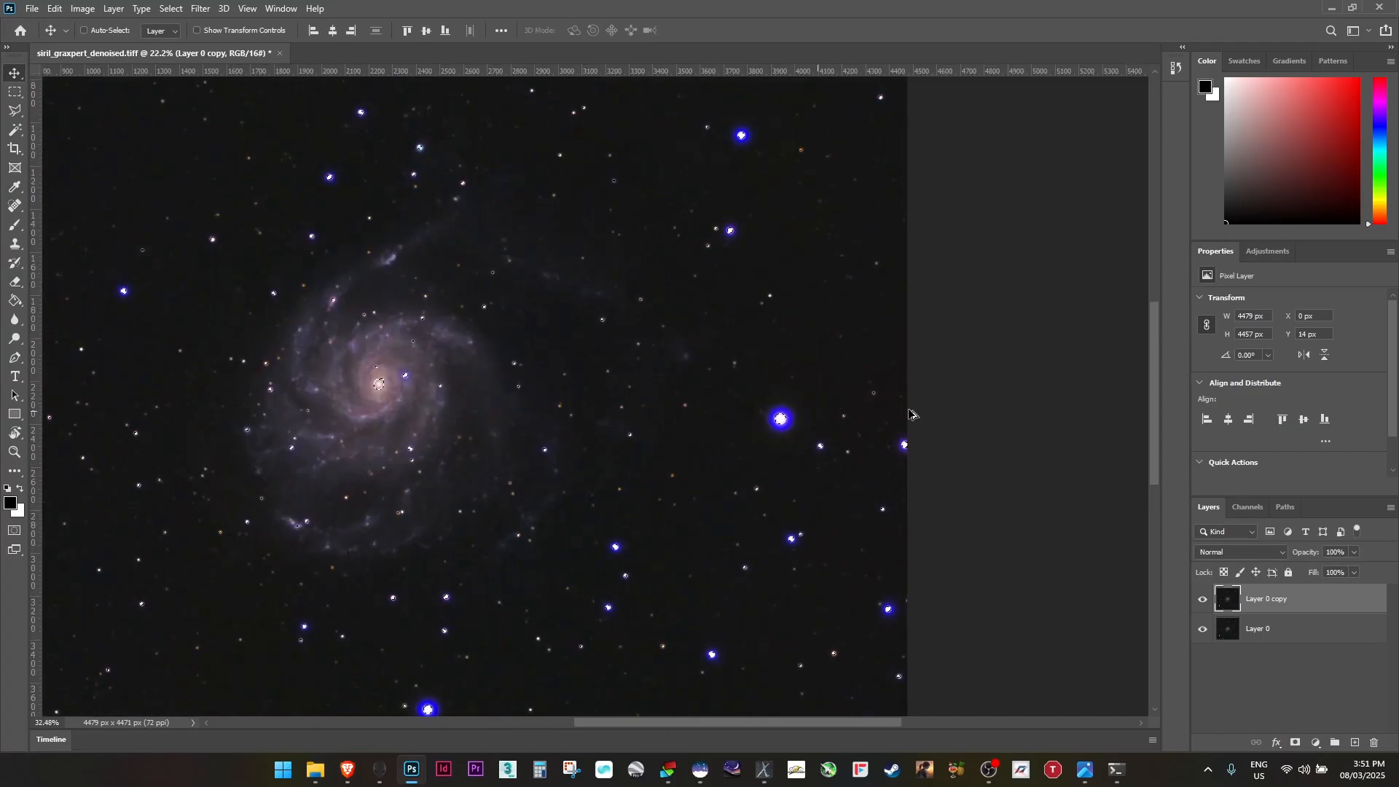
scroll(430, 450, down, 3)
drag(248, 426, 654, 460)
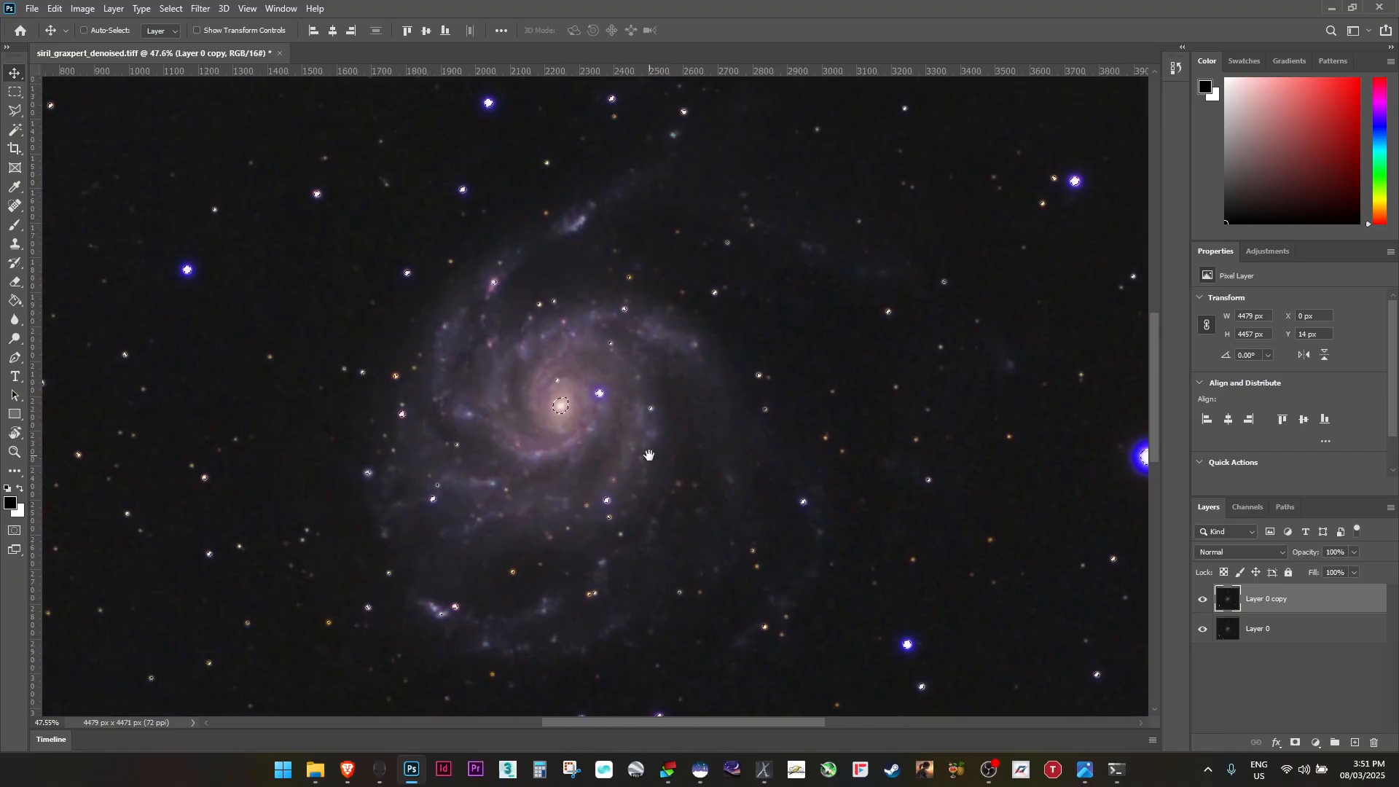
scroll(557, 410, up, 3)
scroll(557, 410, up, 1)
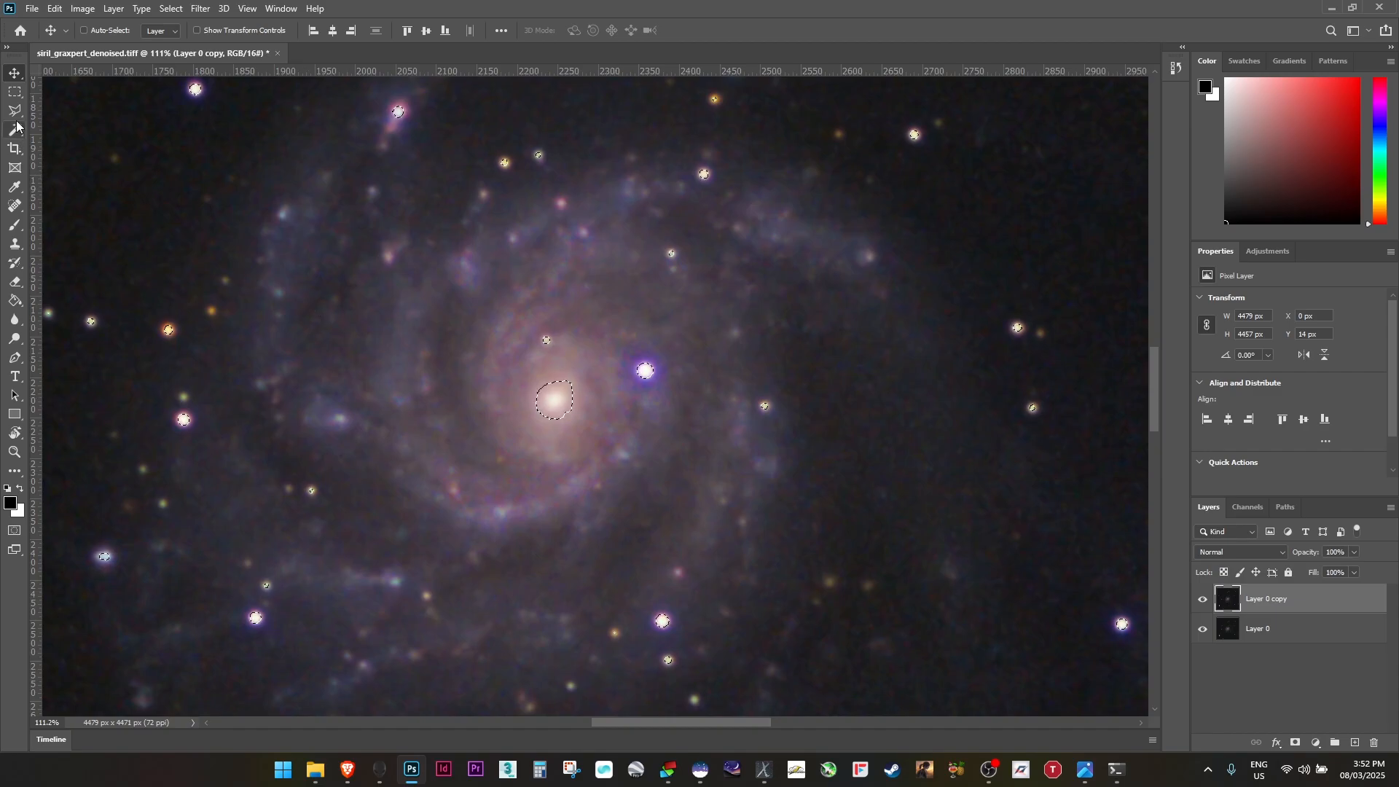
click(15, 92)
click(598, 429)
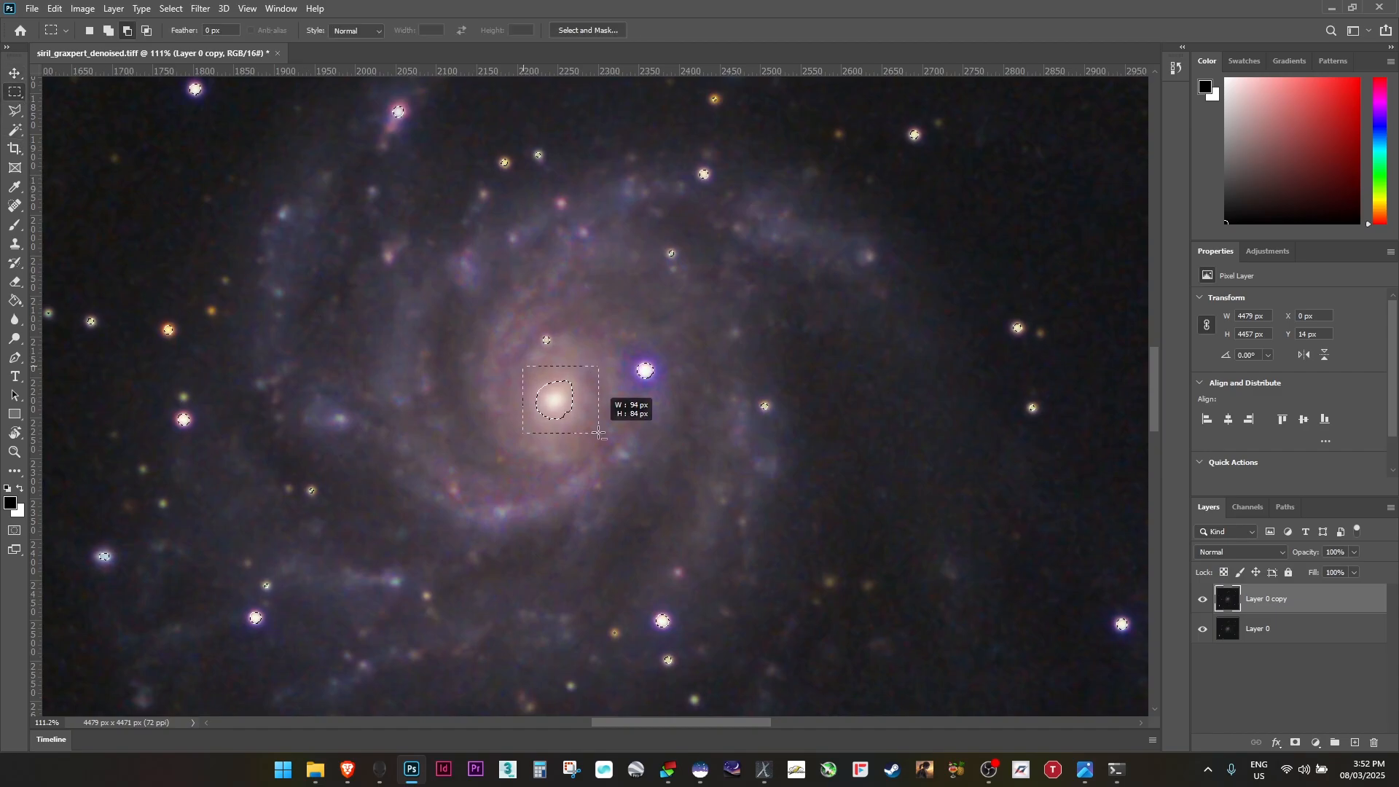
drag(518, 318, 522, 323)
Inspect the star selection across the galaxy arms and the surrounding field
scroll(662, 326, down, 3)
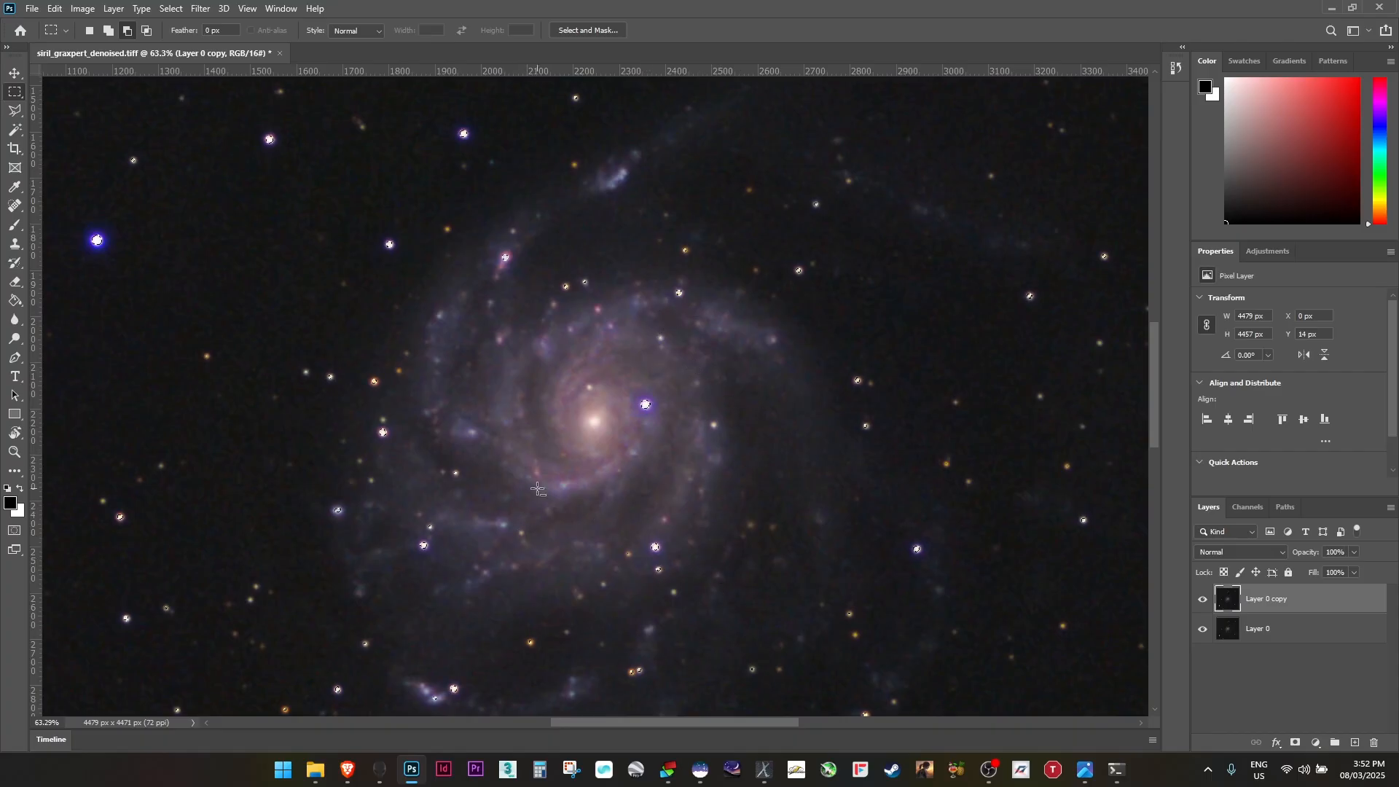
scroll(470, 182, up, 3)
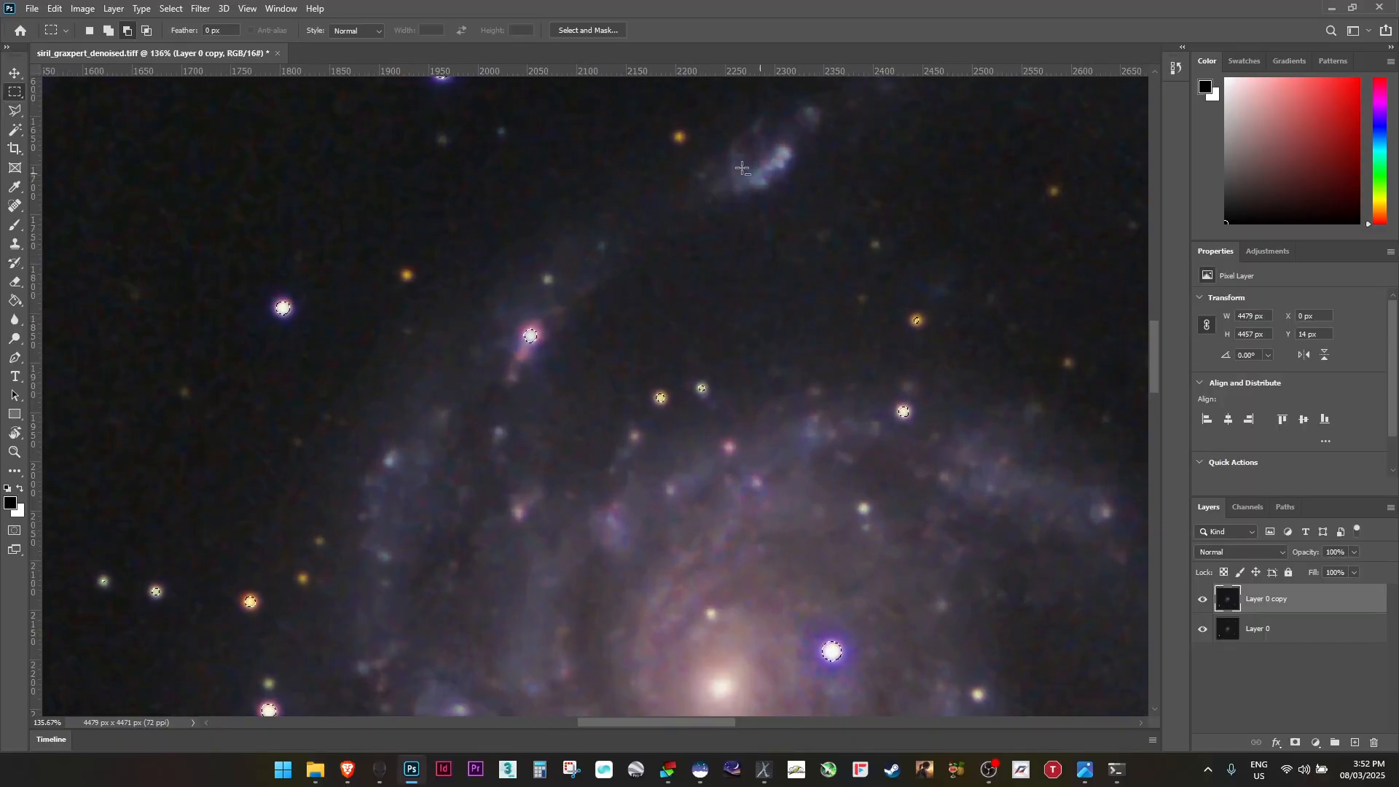
scroll(890, 202, down, 3)
scroll(890, 203, down, 1)
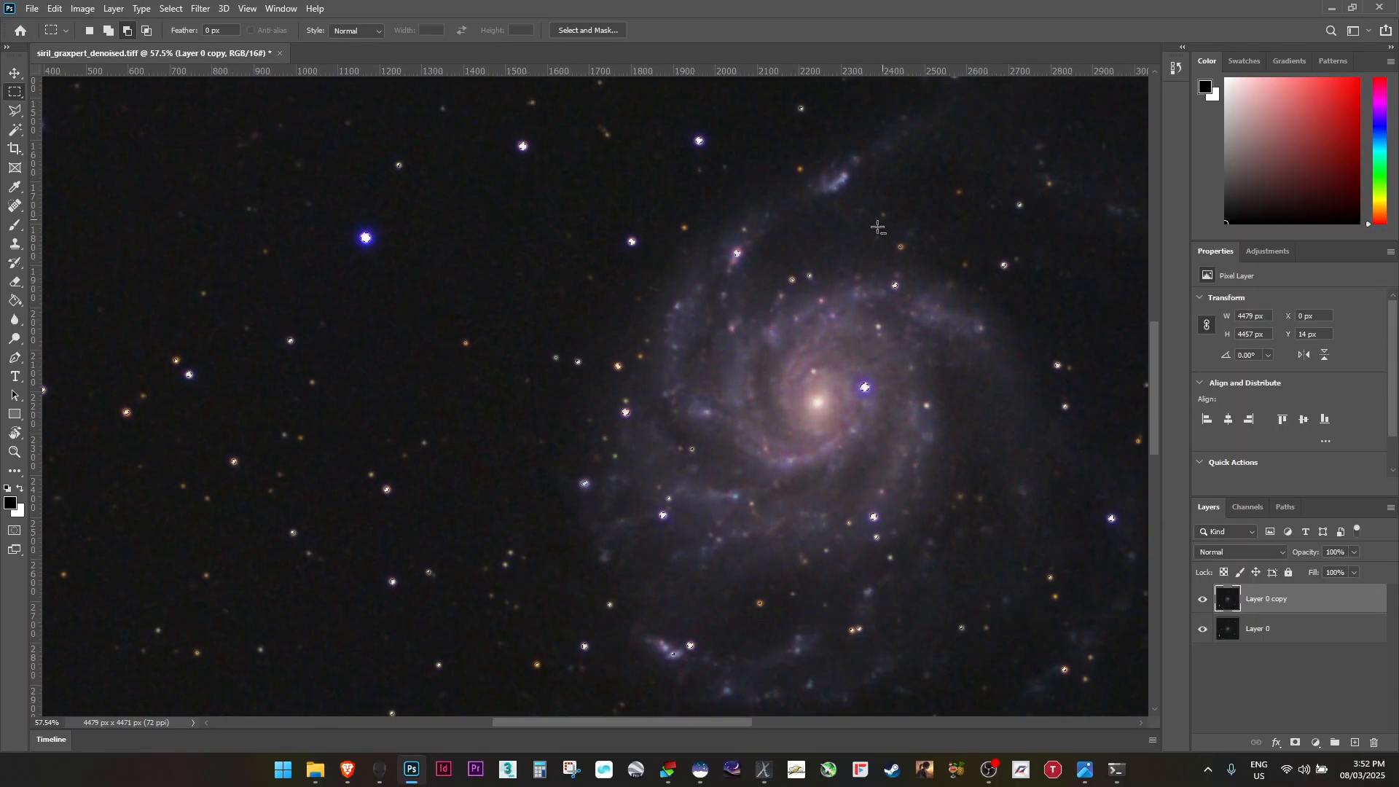
scroll(674, 438, down, 2)
scroll(280, 397, up, 6)
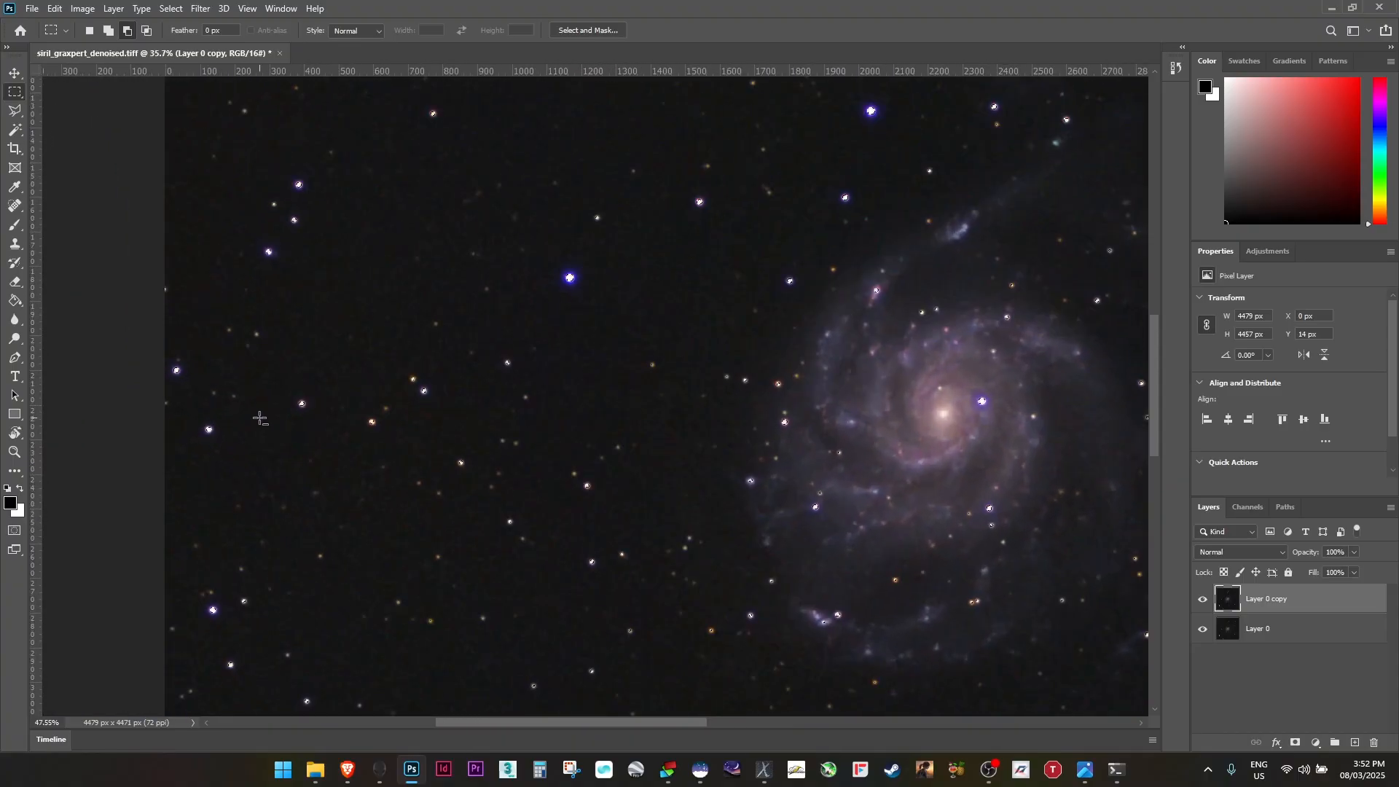
scroll(345, 403, down, 8)
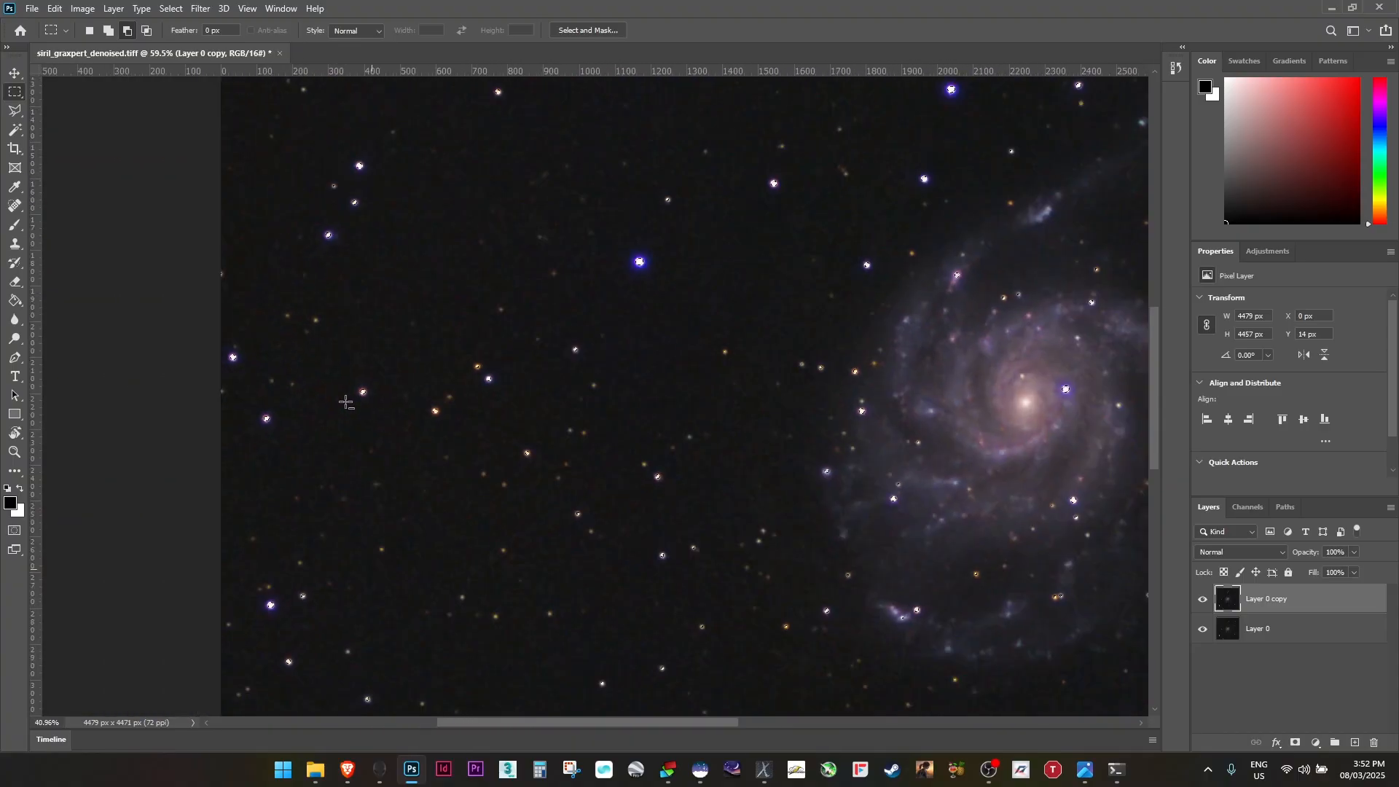
Shrink the selected stars with a Minimum filter of radius 3 pixels preserving squareness, then deselect
click(209, 10)
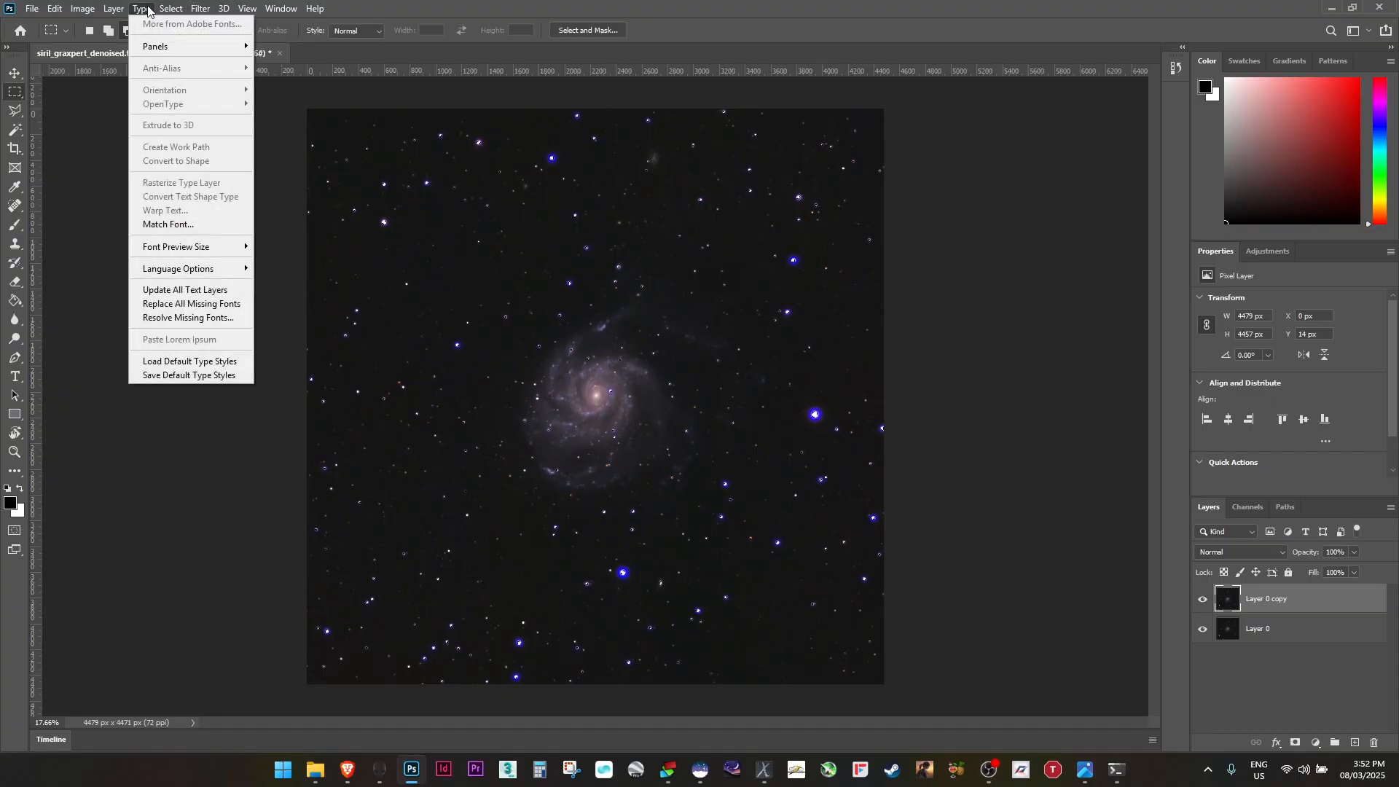
mouse_move(170, 9)
mouse_move(219, 214)
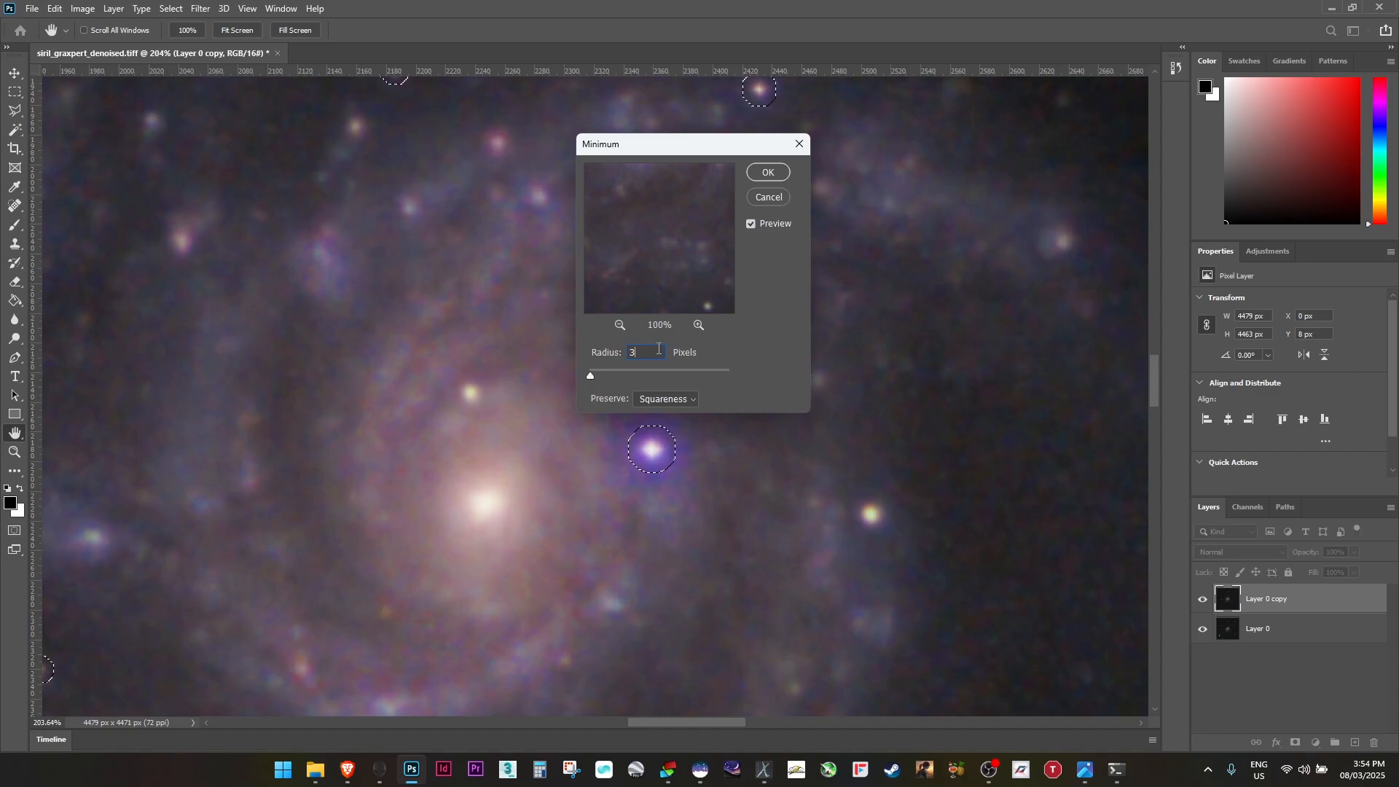
text(4)
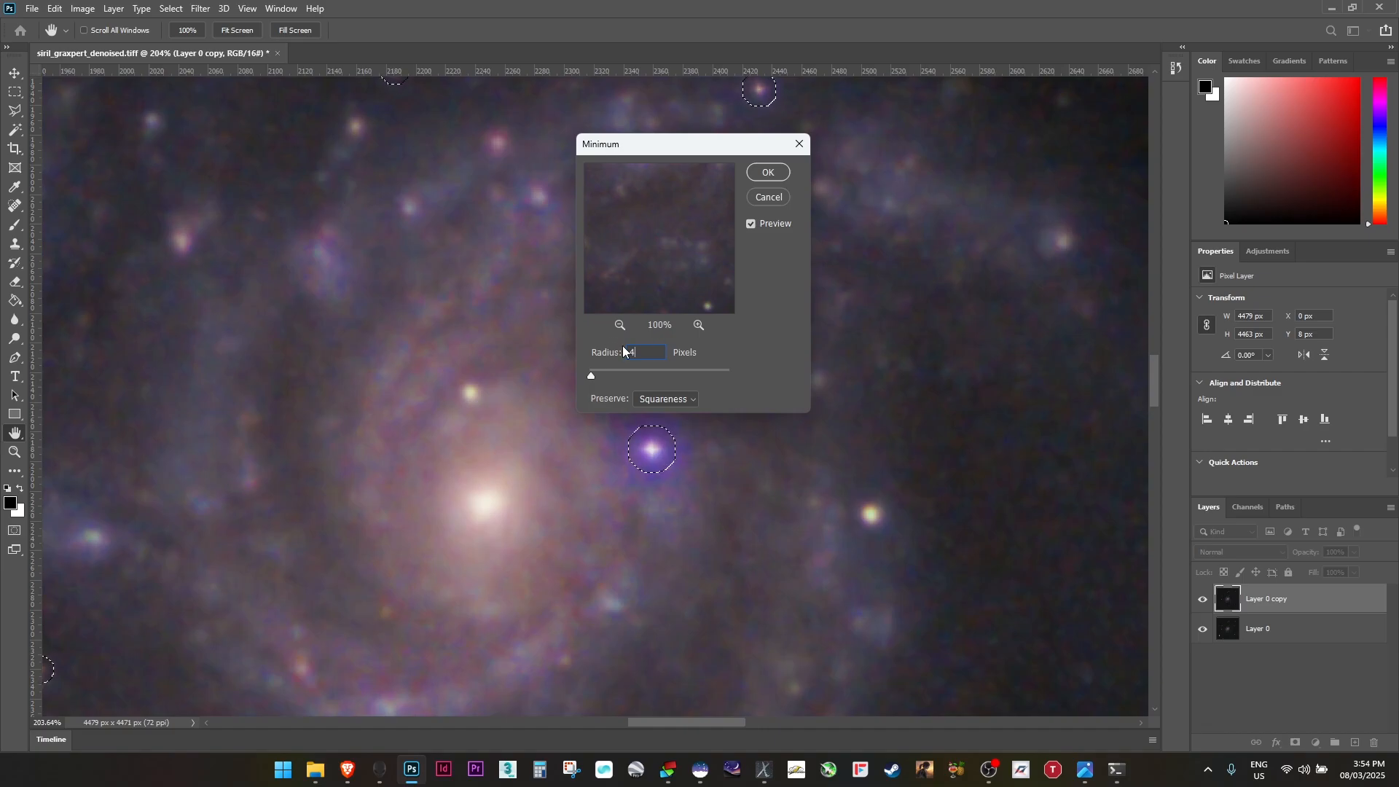
drag(644, 352, 592, 353)
text(3)
click(768, 173)
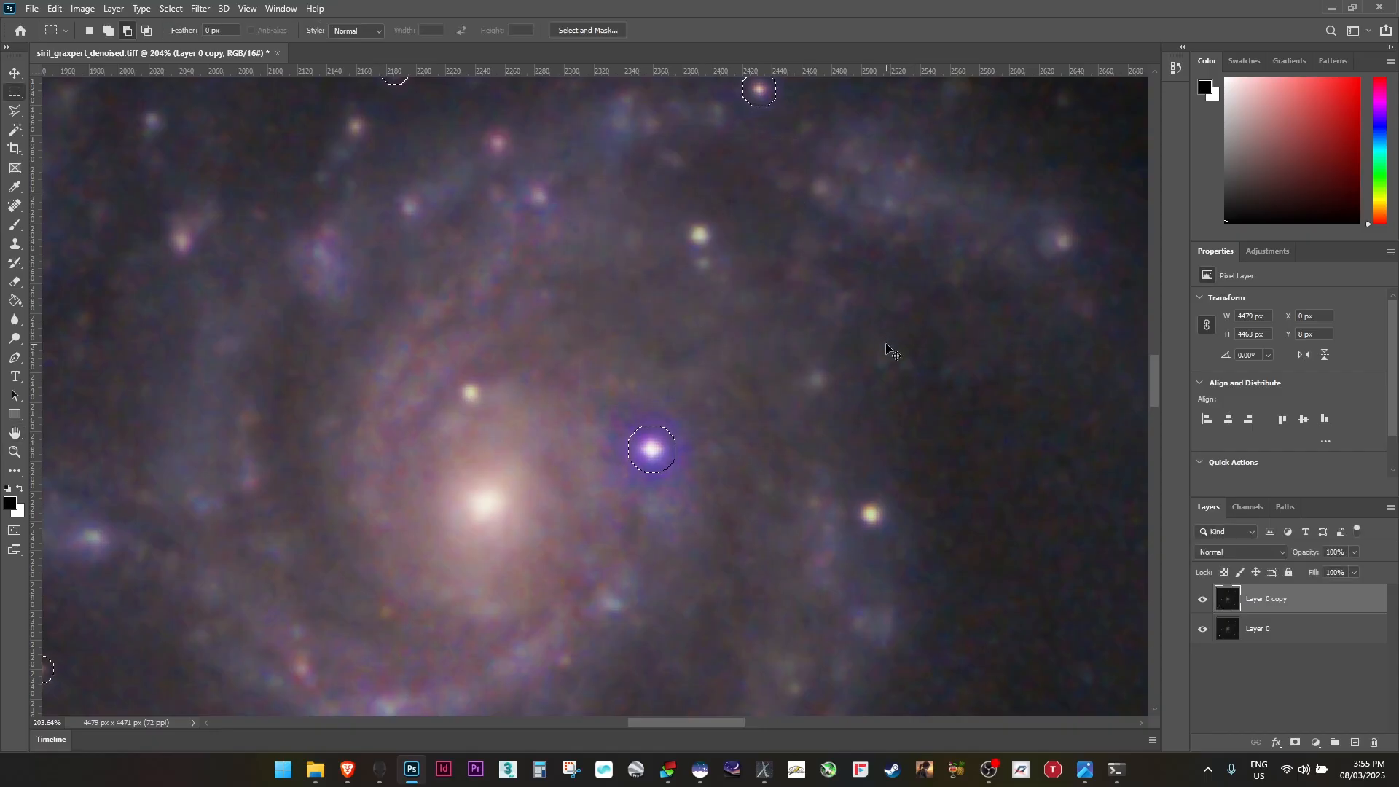
key(ctrl+d)
scroll(1065, 549, down, 6)
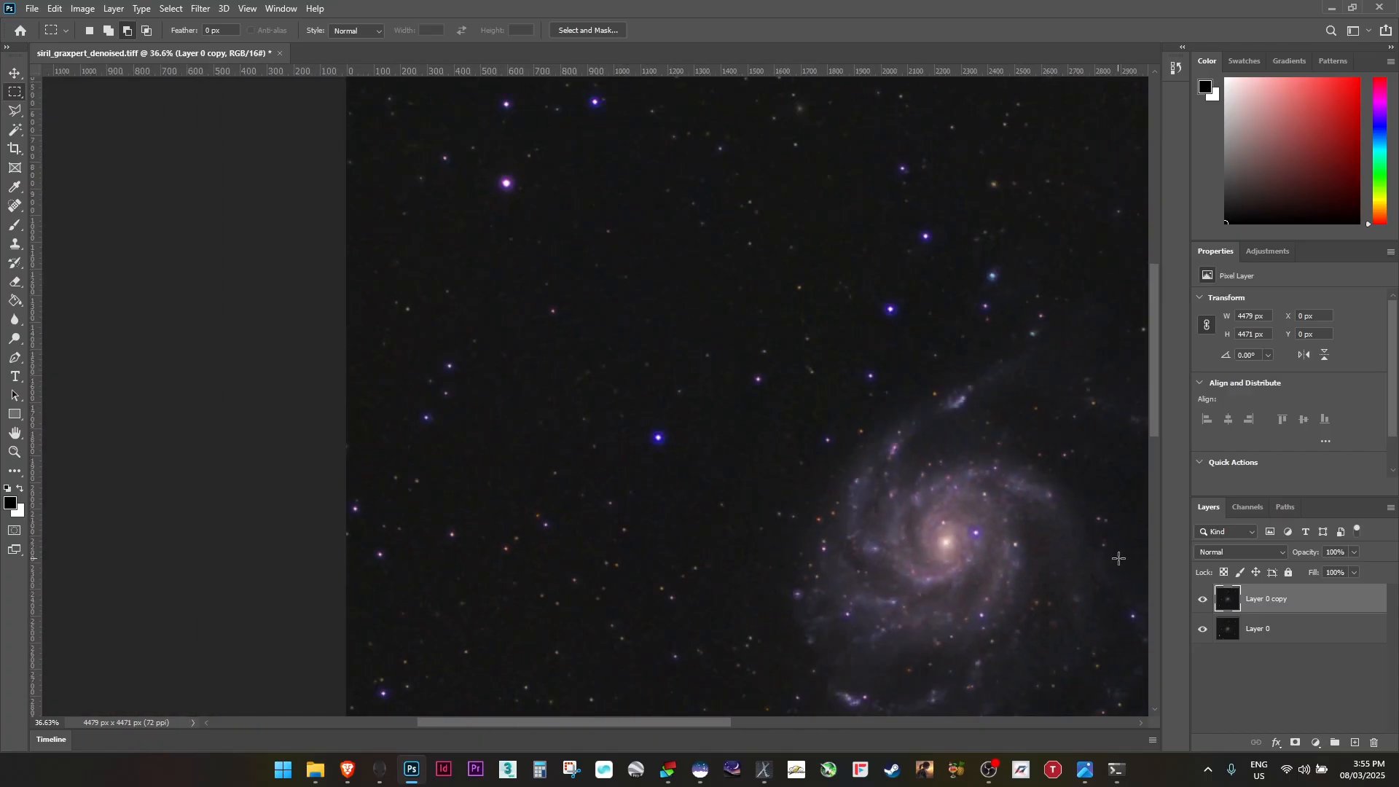
Apply a Minimum filter of radius 2 pixels to the selected stars on the copy layer, then deselect
click(1202, 600)
click(1201, 601)
click(1202, 601)
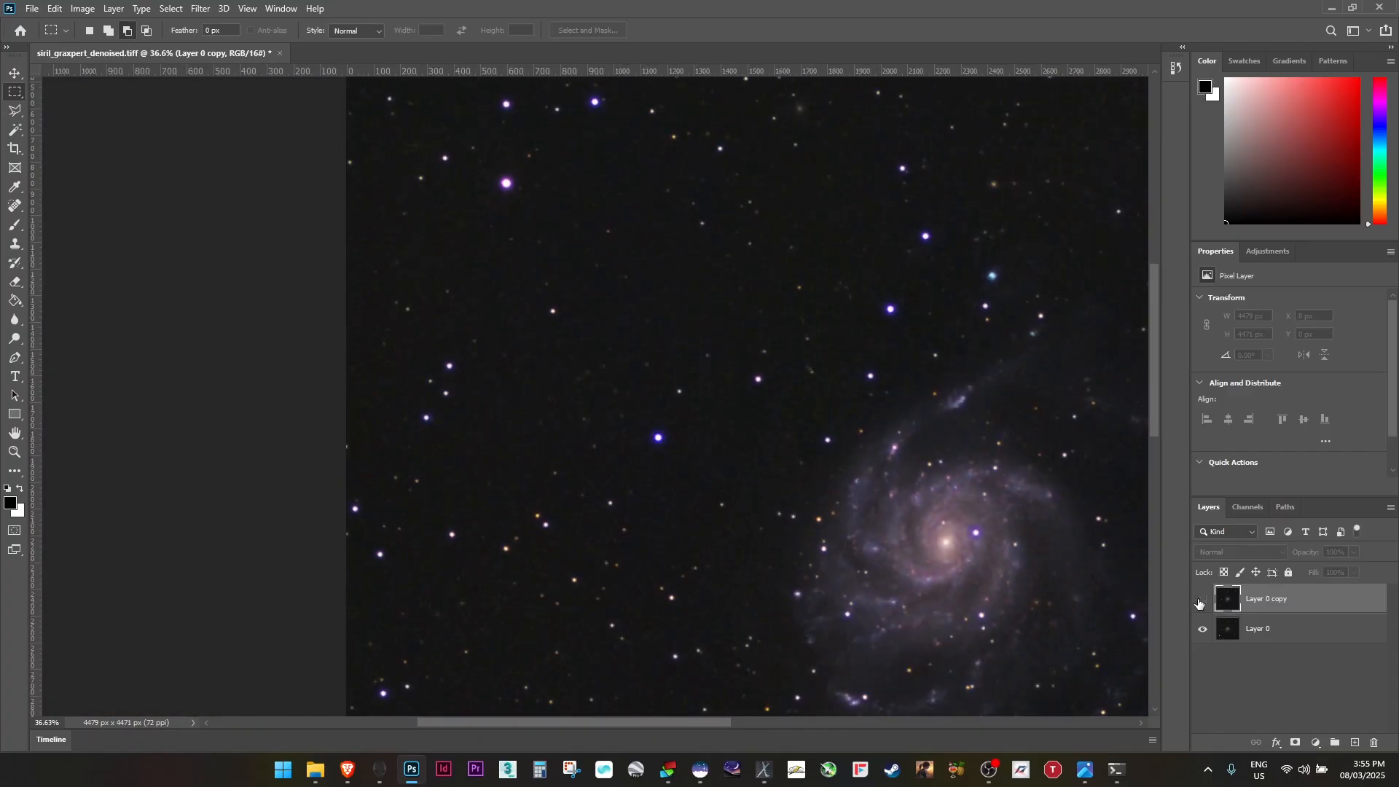
click(1202, 600)
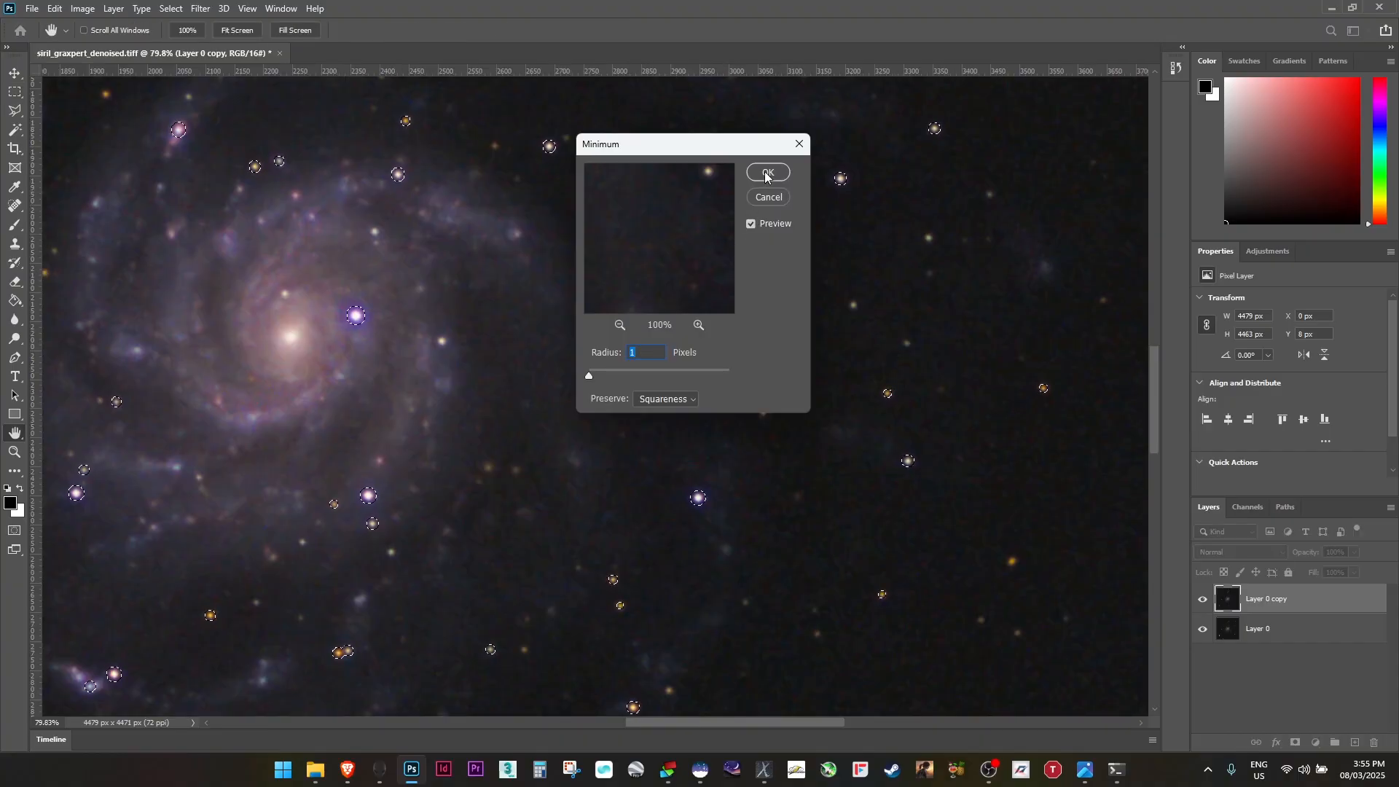
text(2)
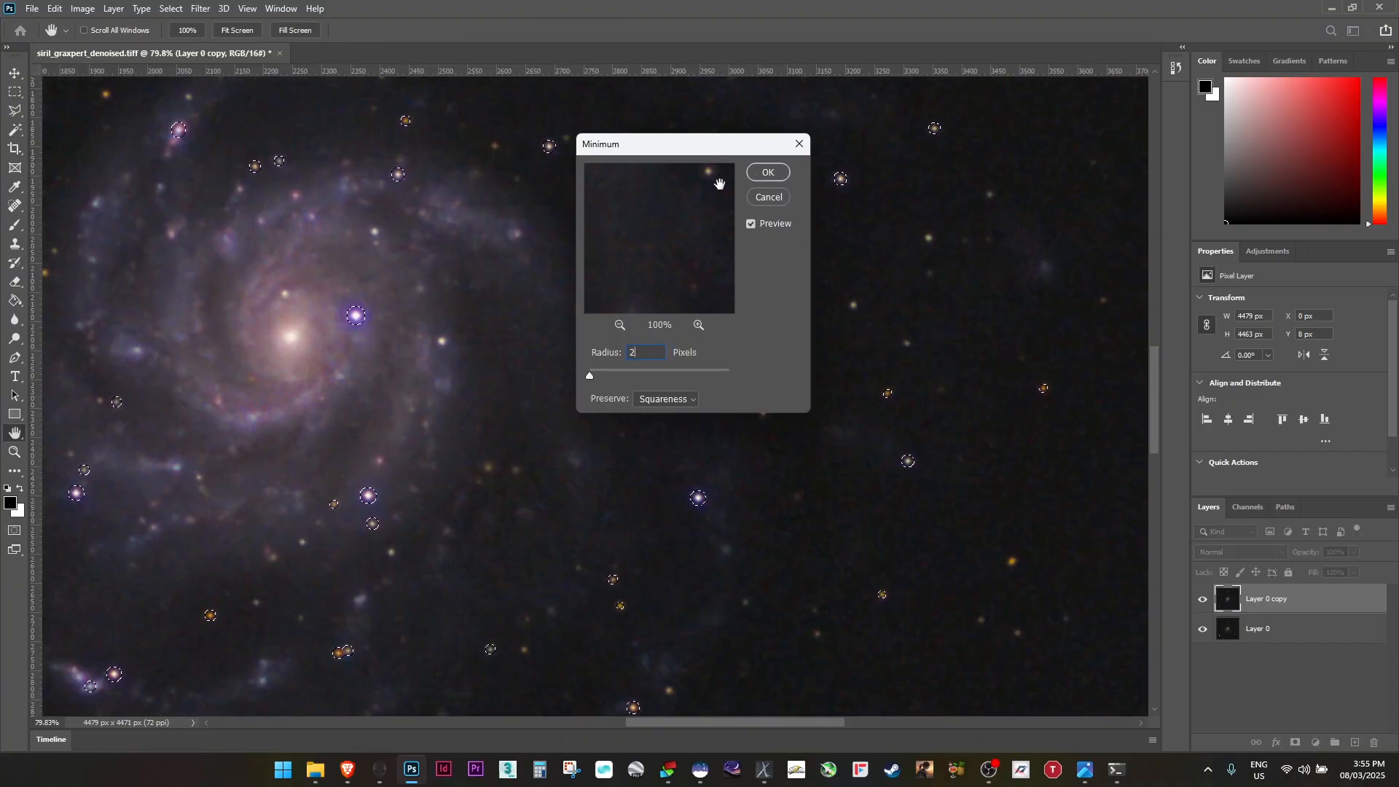
click(765, 173)
key(ctrl+d)
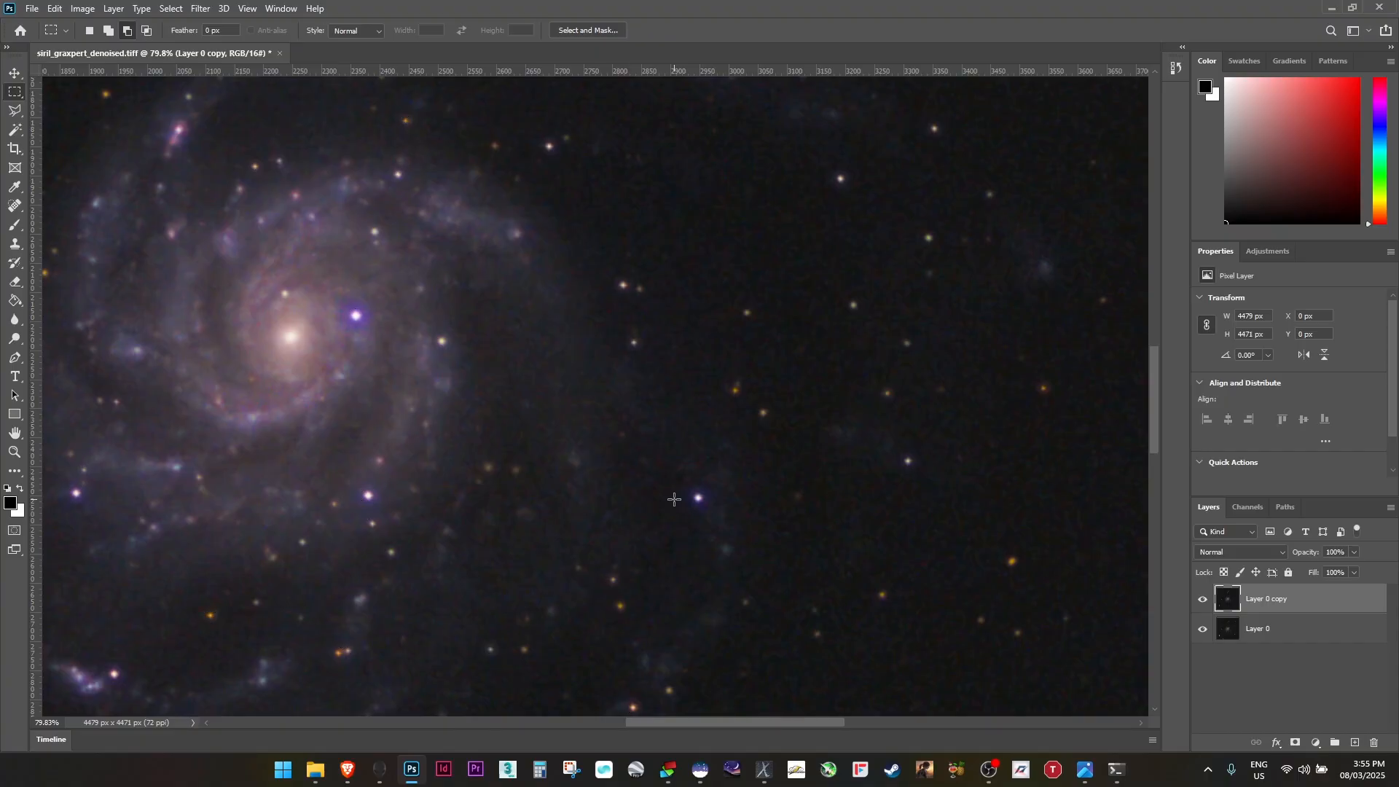
Compare the whole image with the star-reduced layer shown and hidden
scroll(641, 500, down, 15)
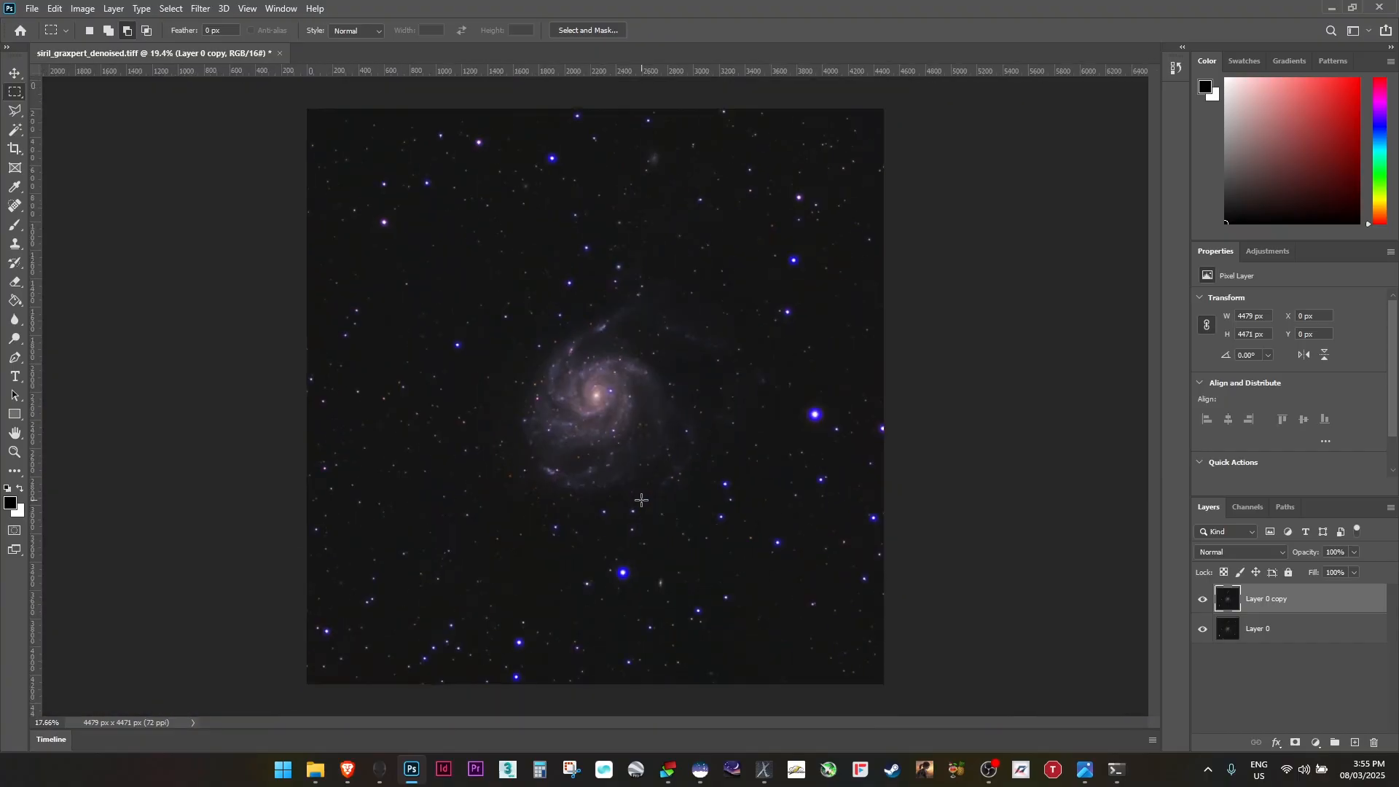
click(1200, 600)
click(1200, 601)
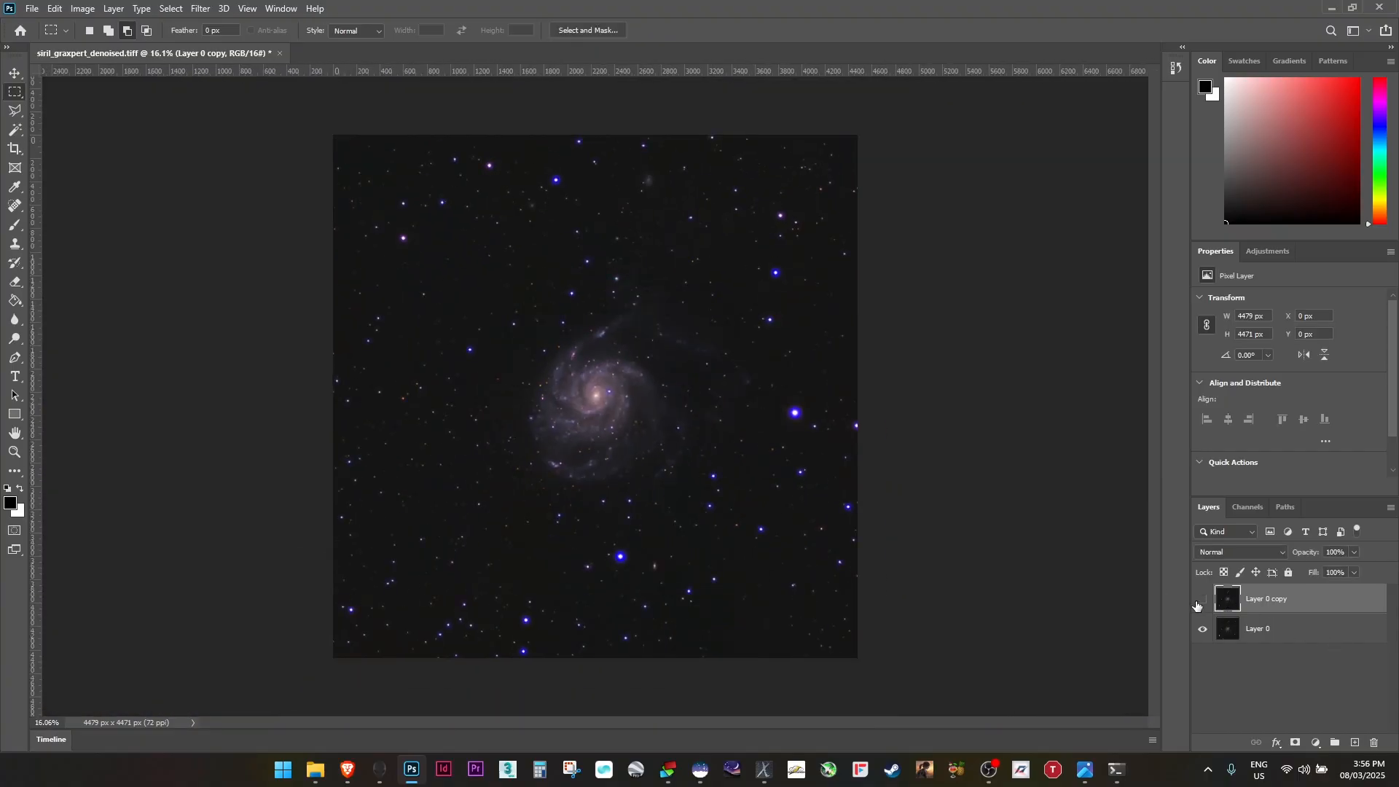
click(1198, 603)
click(1197, 604)
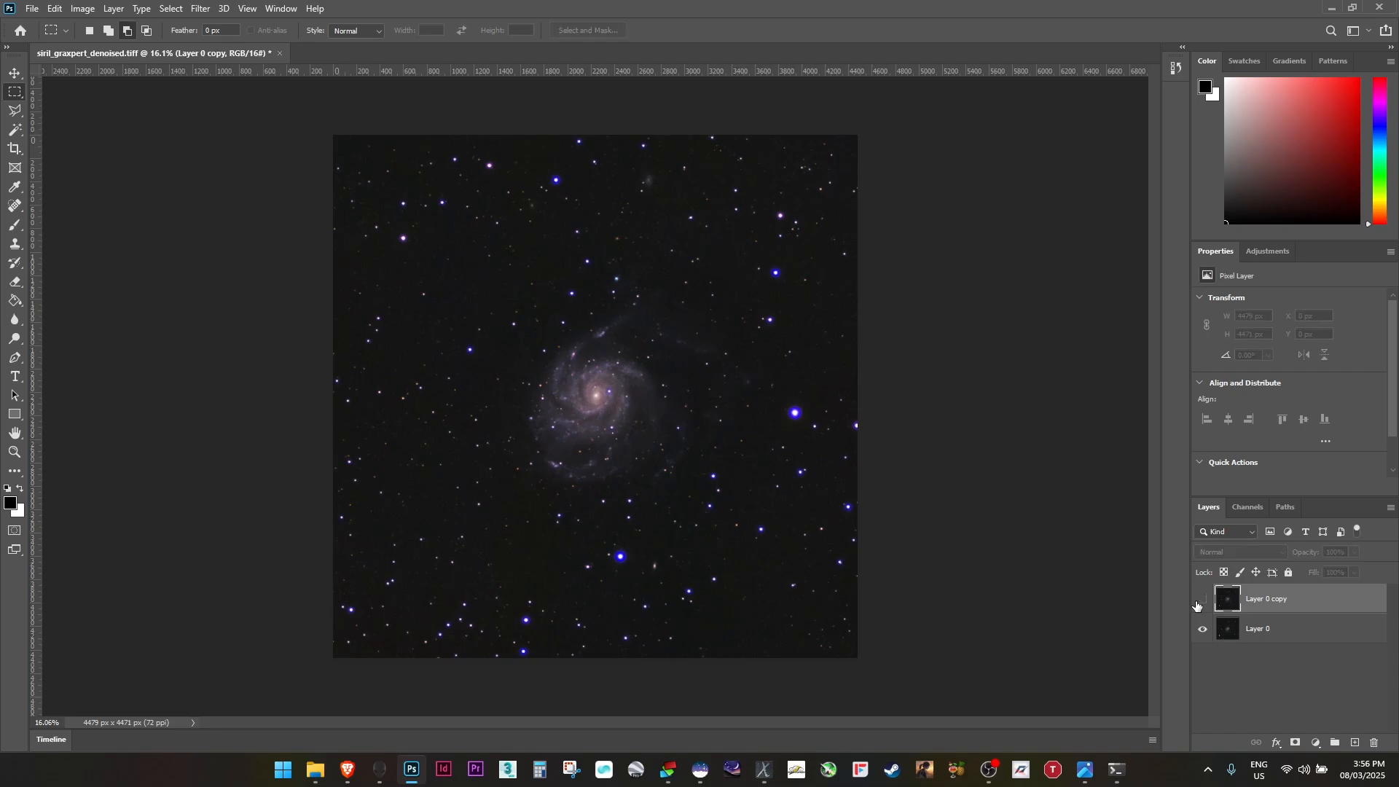
click(1197, 603)
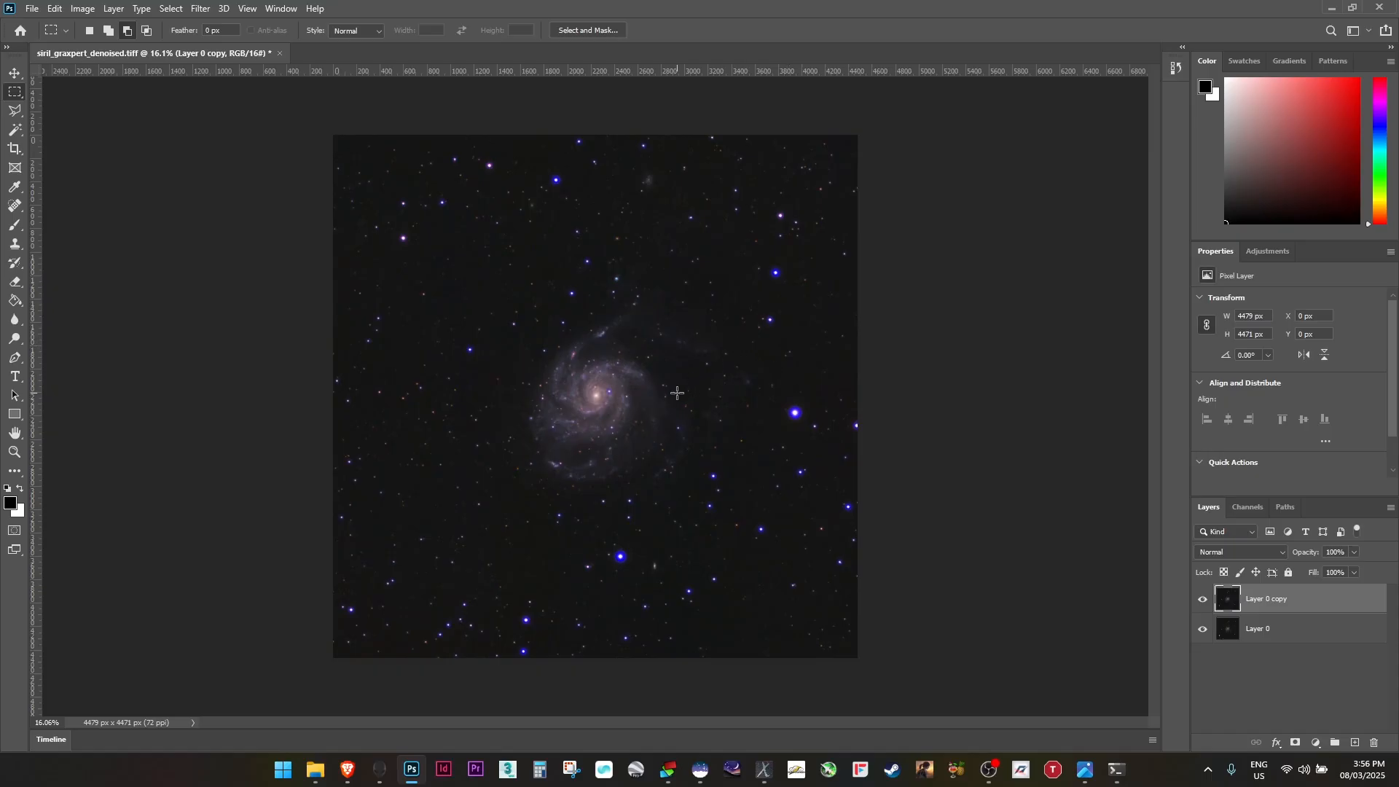
Duplicate the star-reduced layer and apply a High Pass filter of radius 4 pixels to the new copy
drag(1338, 595, 1355, 743)
scroll(592, 289, up, 7)
scroll(581, 506, up, 7)
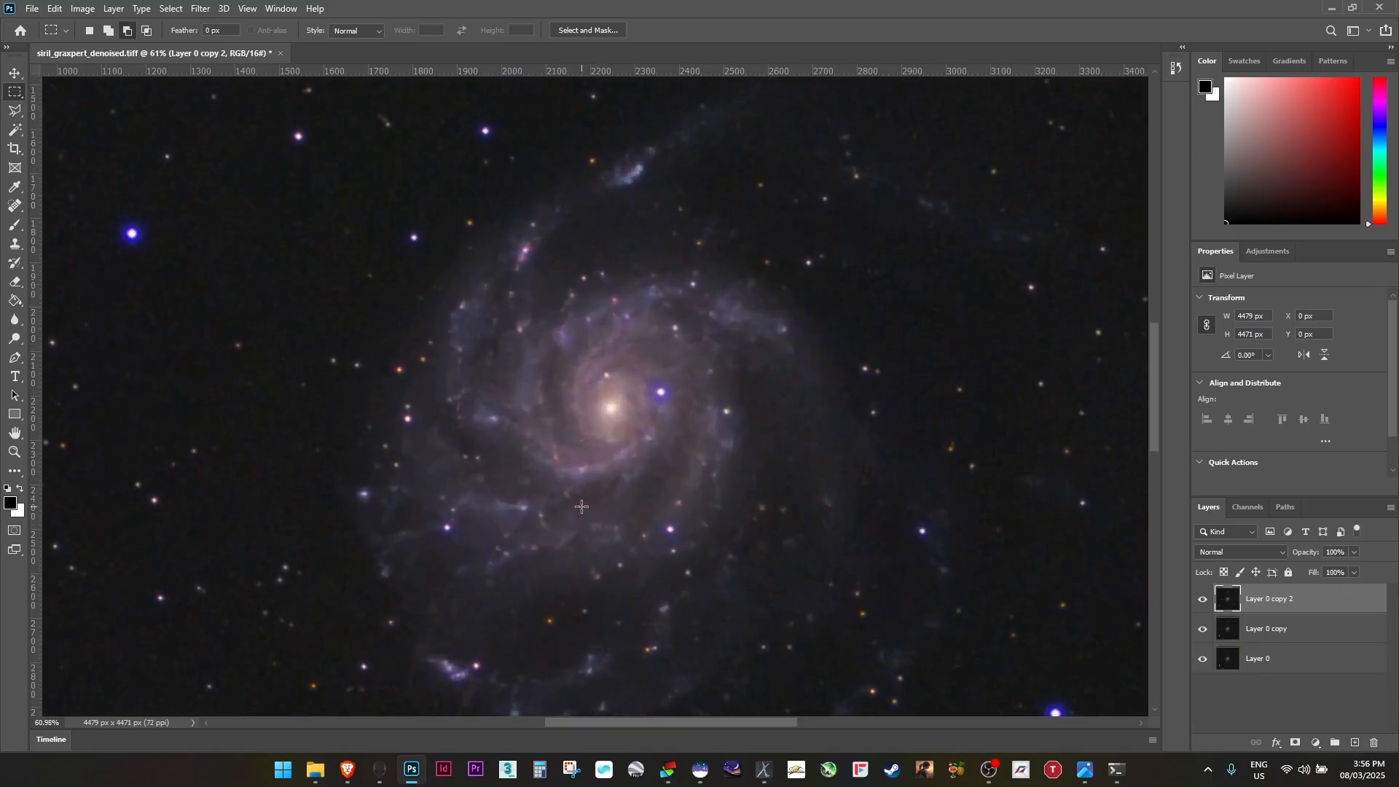
scroll(581, 506, down, 3)
drag(649, 538, 559, 463)
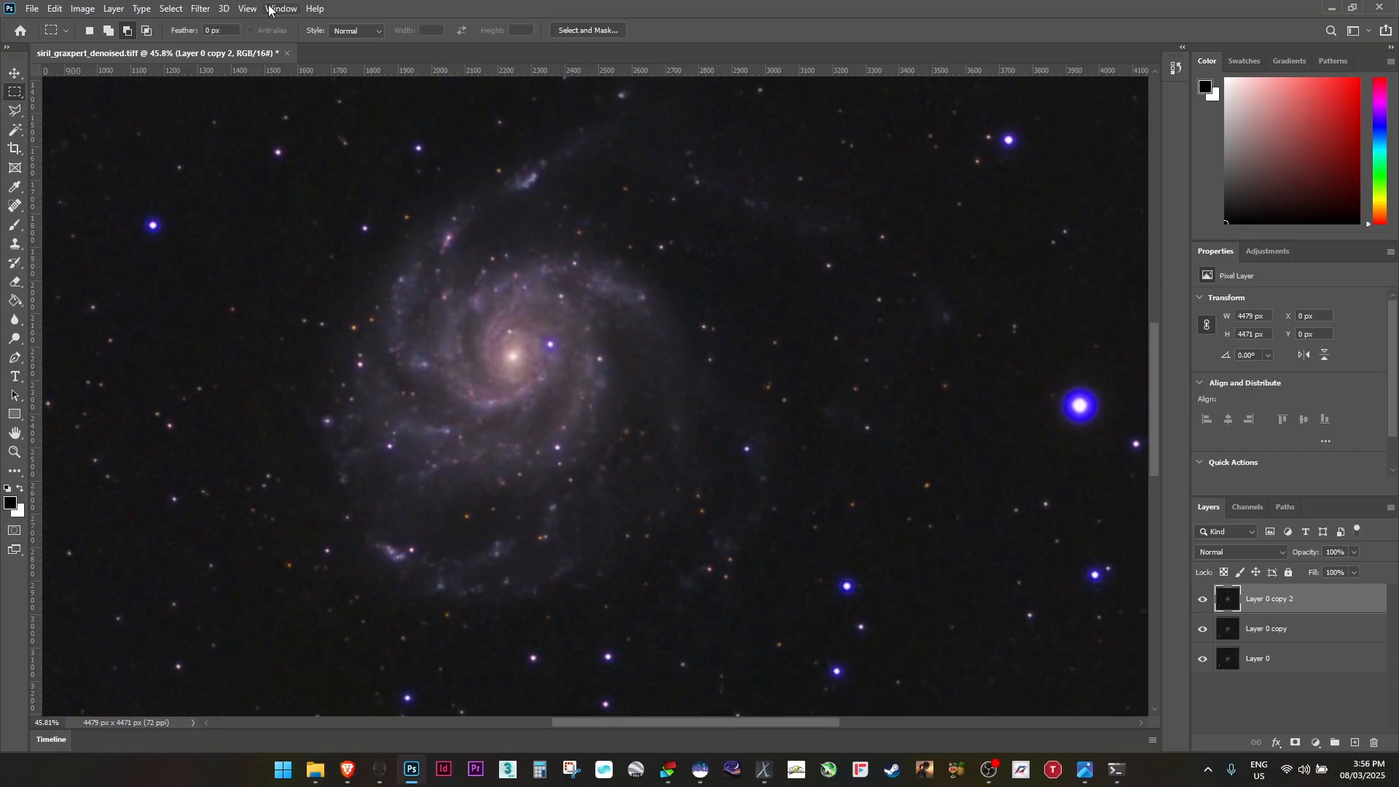
click(200, 9)
mouse_move(274, 297)
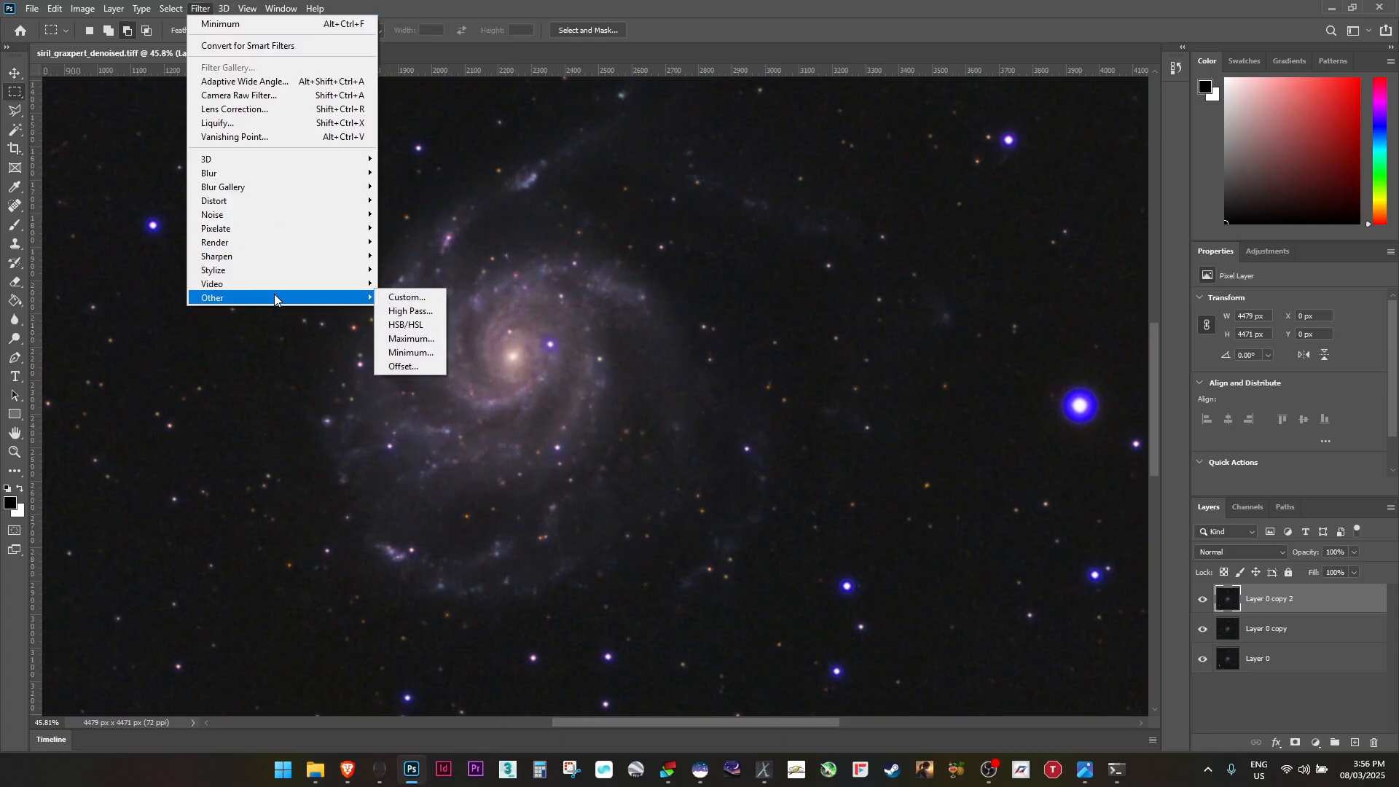
click(410, 311)
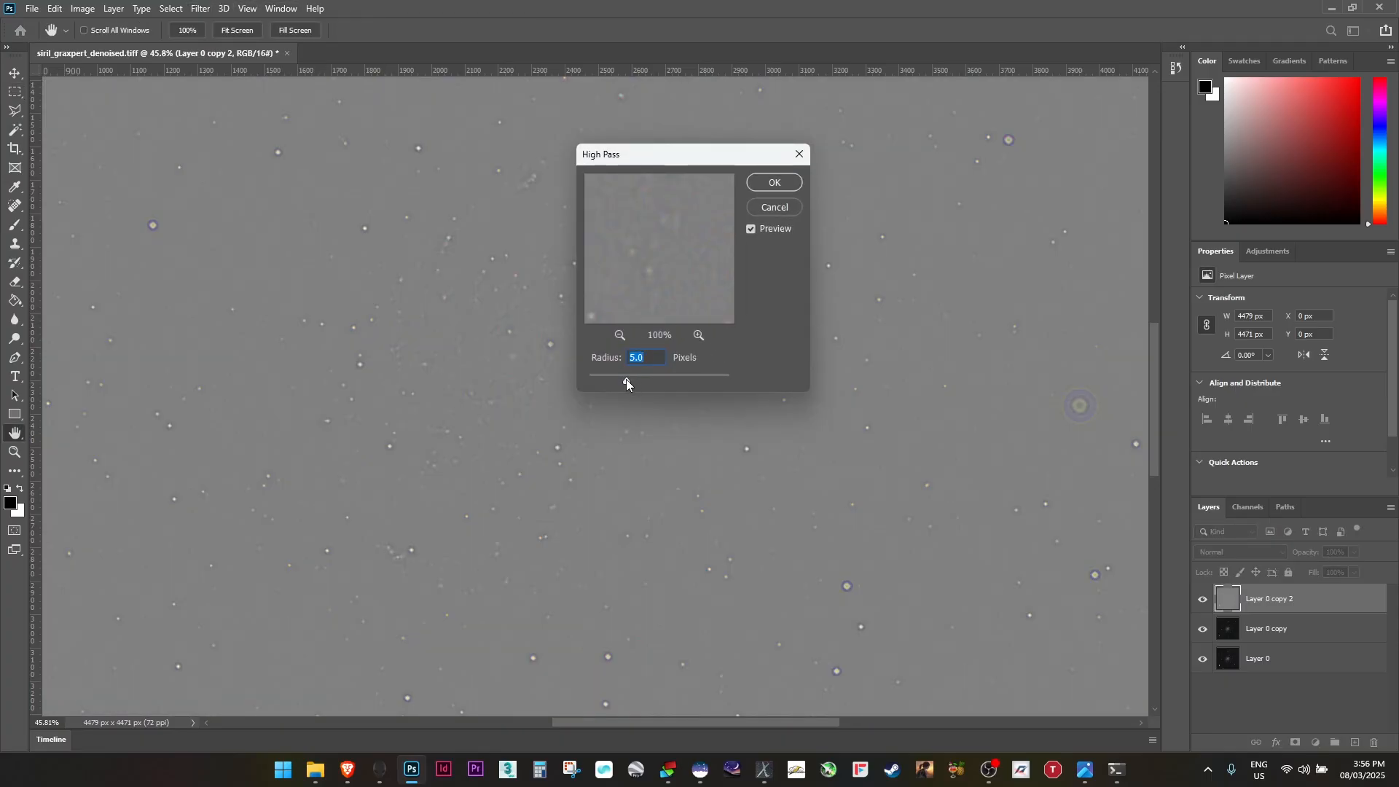
mouse_move(620, 382)
mouse_down()
mouse_move(671, 381)
mouse_move(621, 379)
mouse_up()
text(4)
click(774, 183)
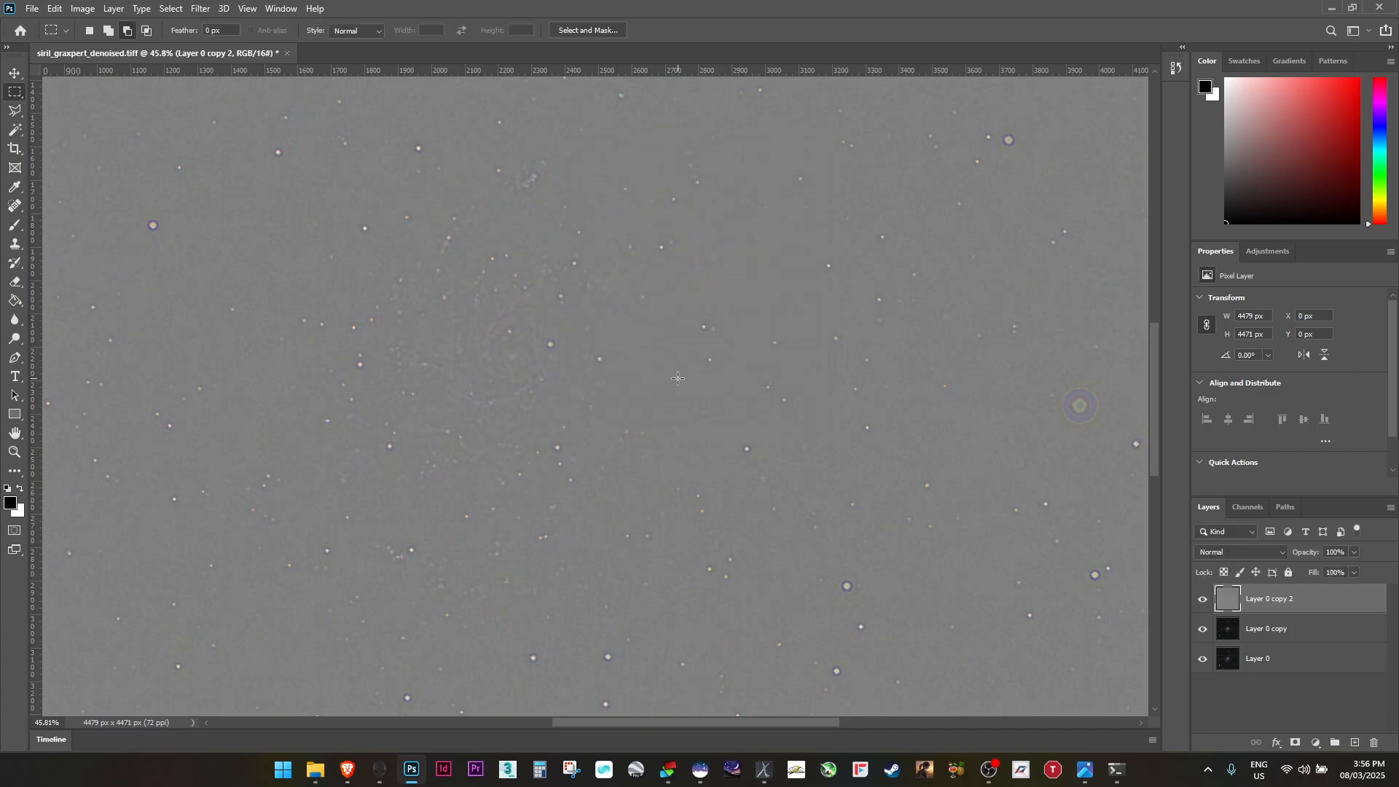
Set the high-pass layer's blend mode to Overlay
scroll(614, 387, down, 11)
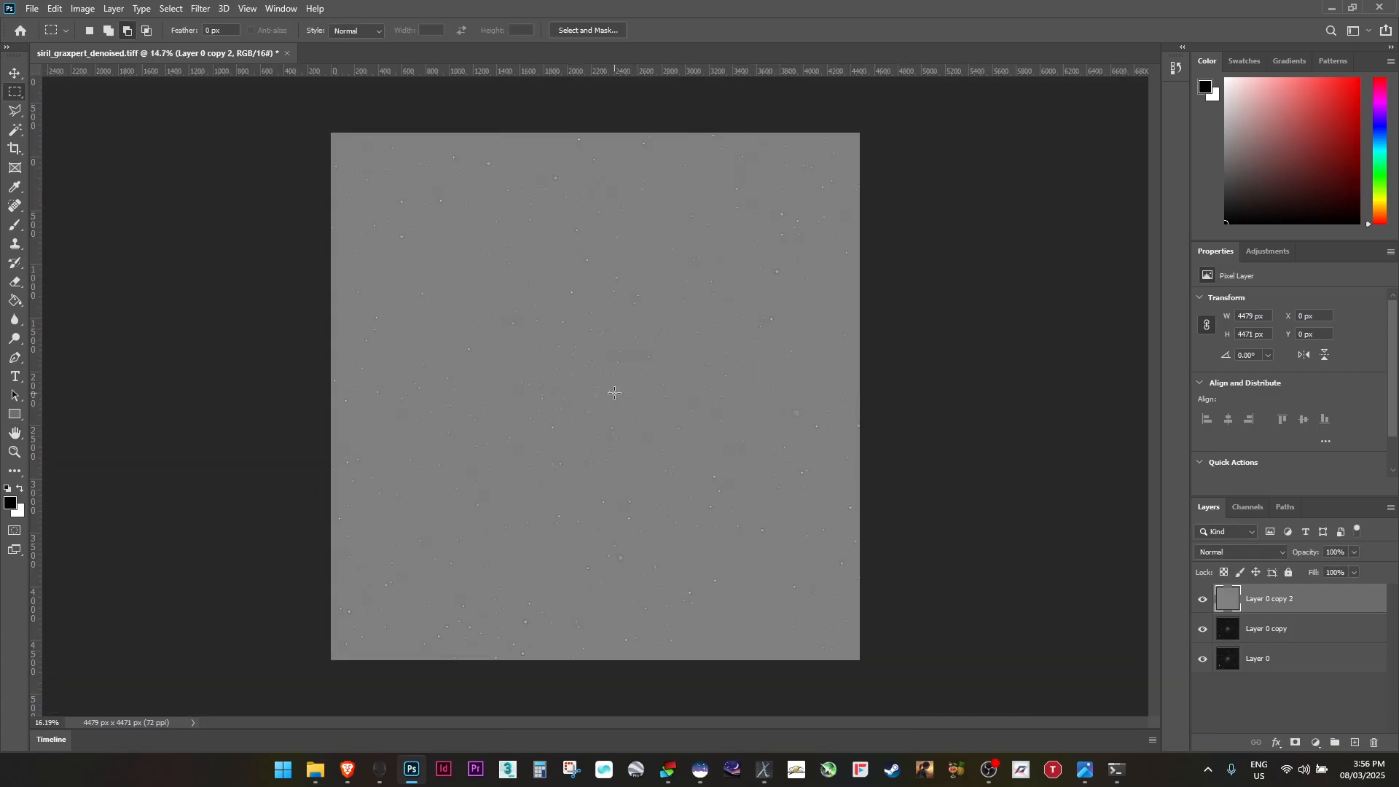
scroll(613, 394, up, 1)
click(1251, 552)
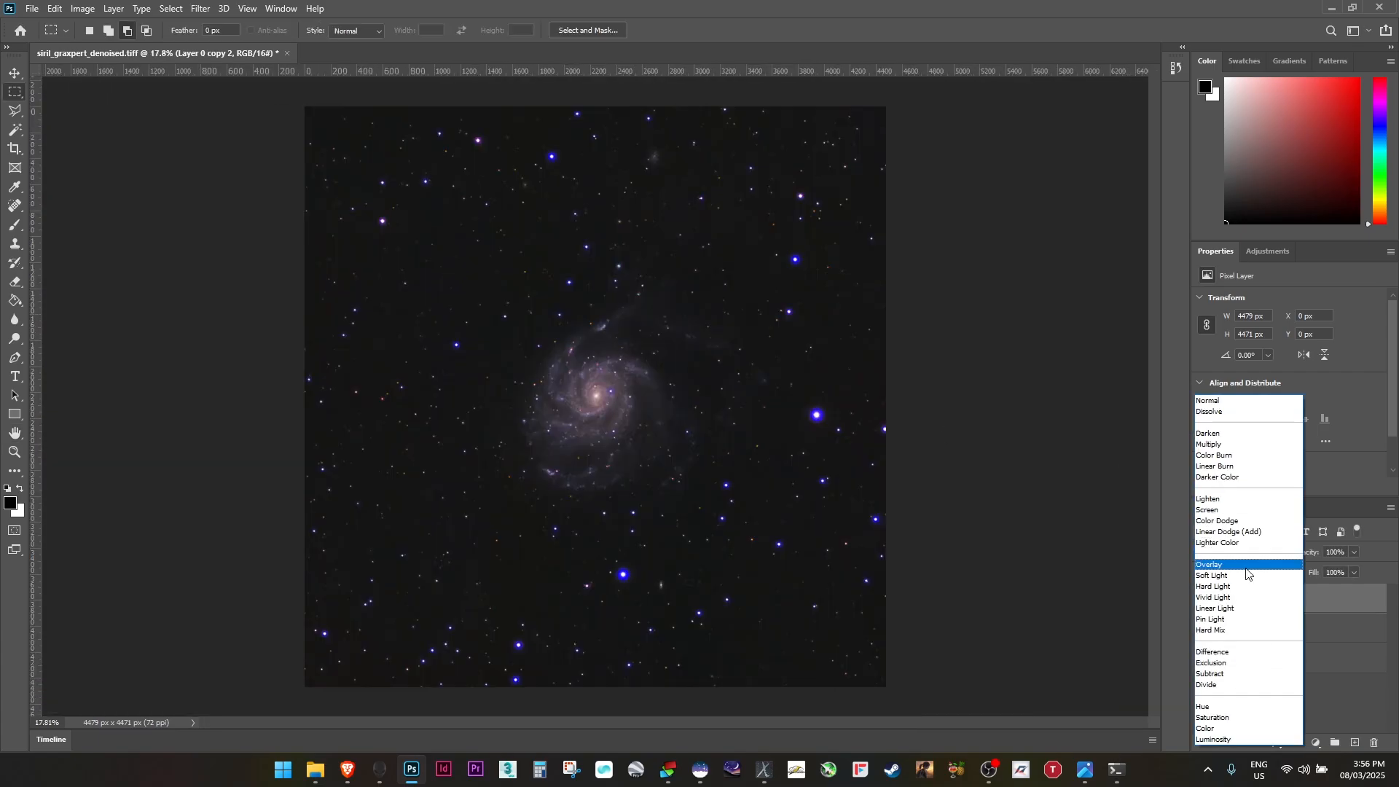
click(1246, 568)
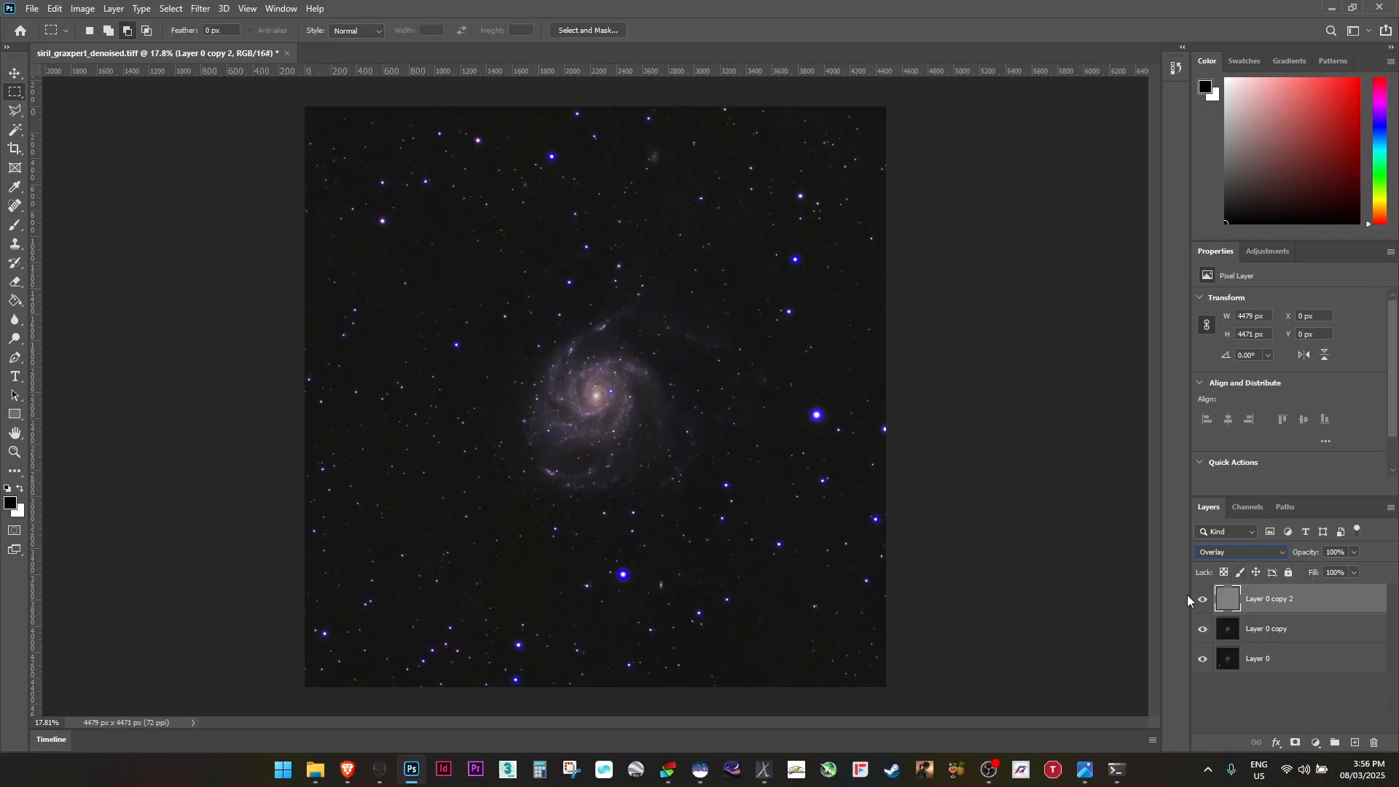
Compare the image with the Overlay high-pass layer shown and hidden
scroll(703, 468, up, 10)
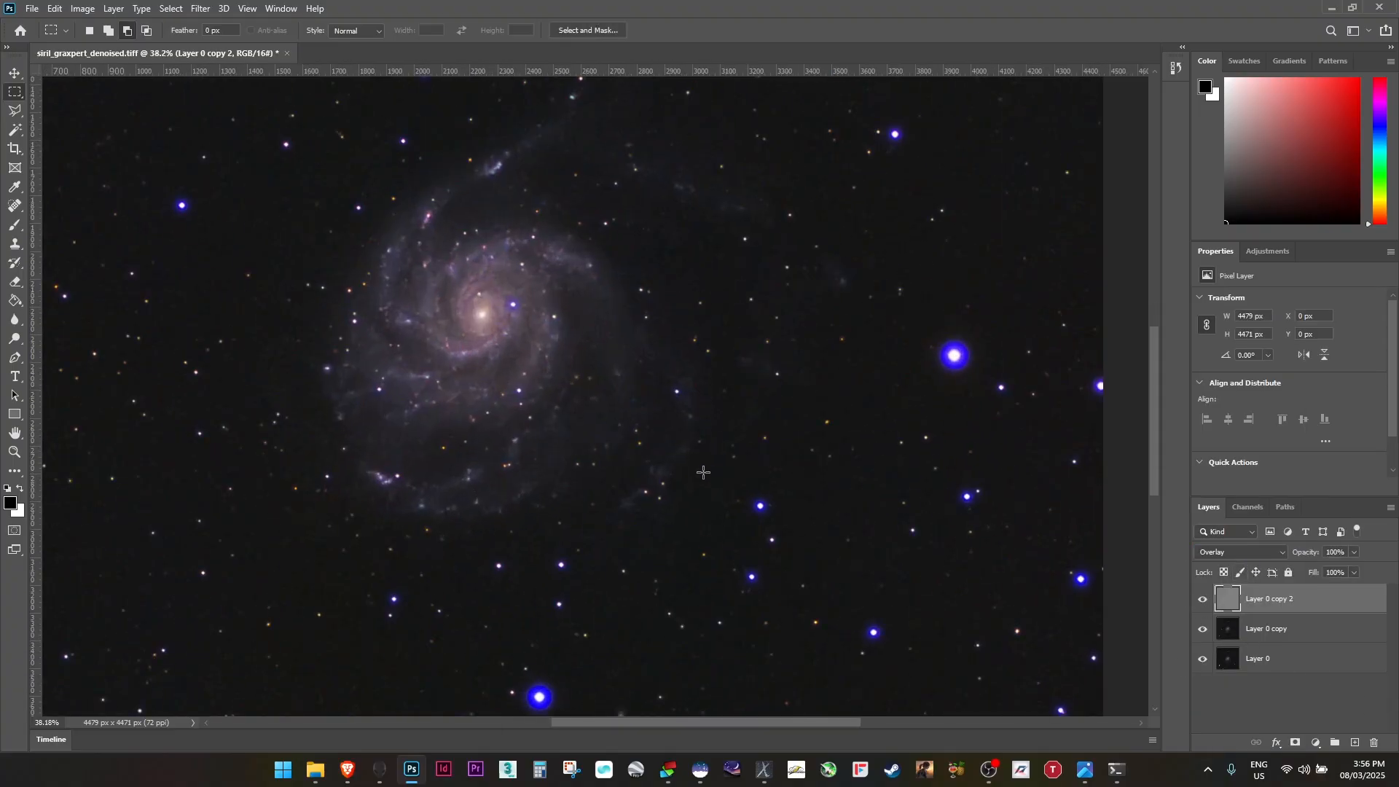
click(1204, 600)
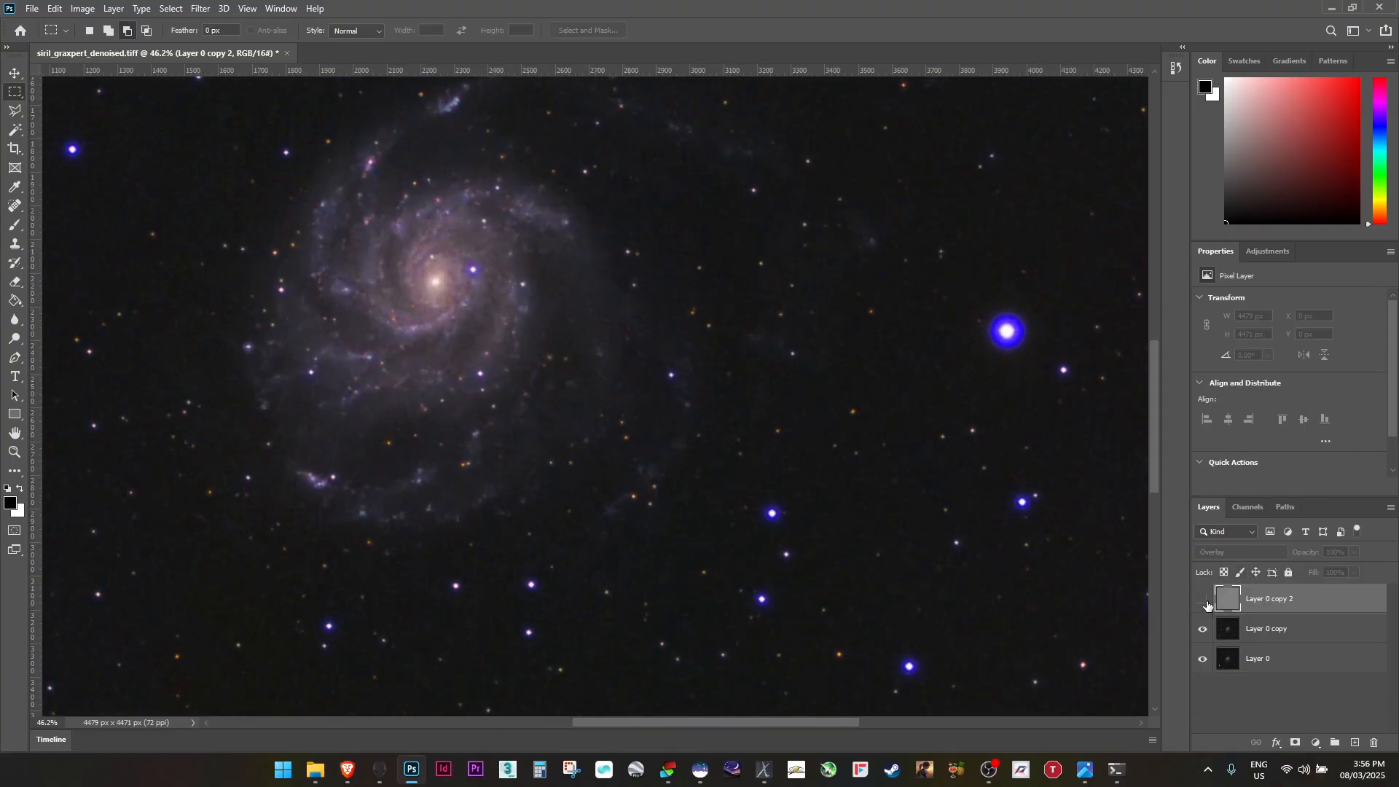
click(1204, 600)
scroll(587, 350, down, 8)
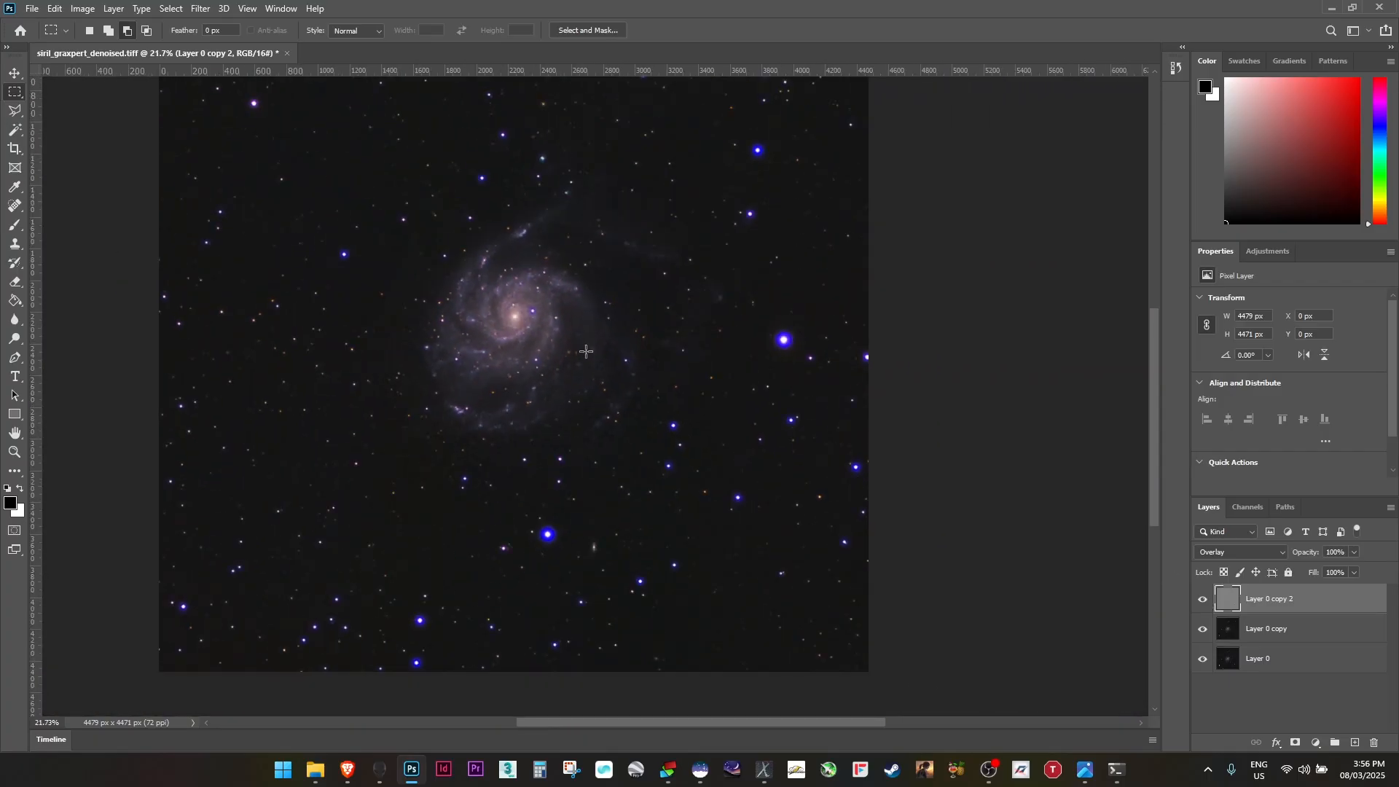
scroll(732, 476, up, 3)
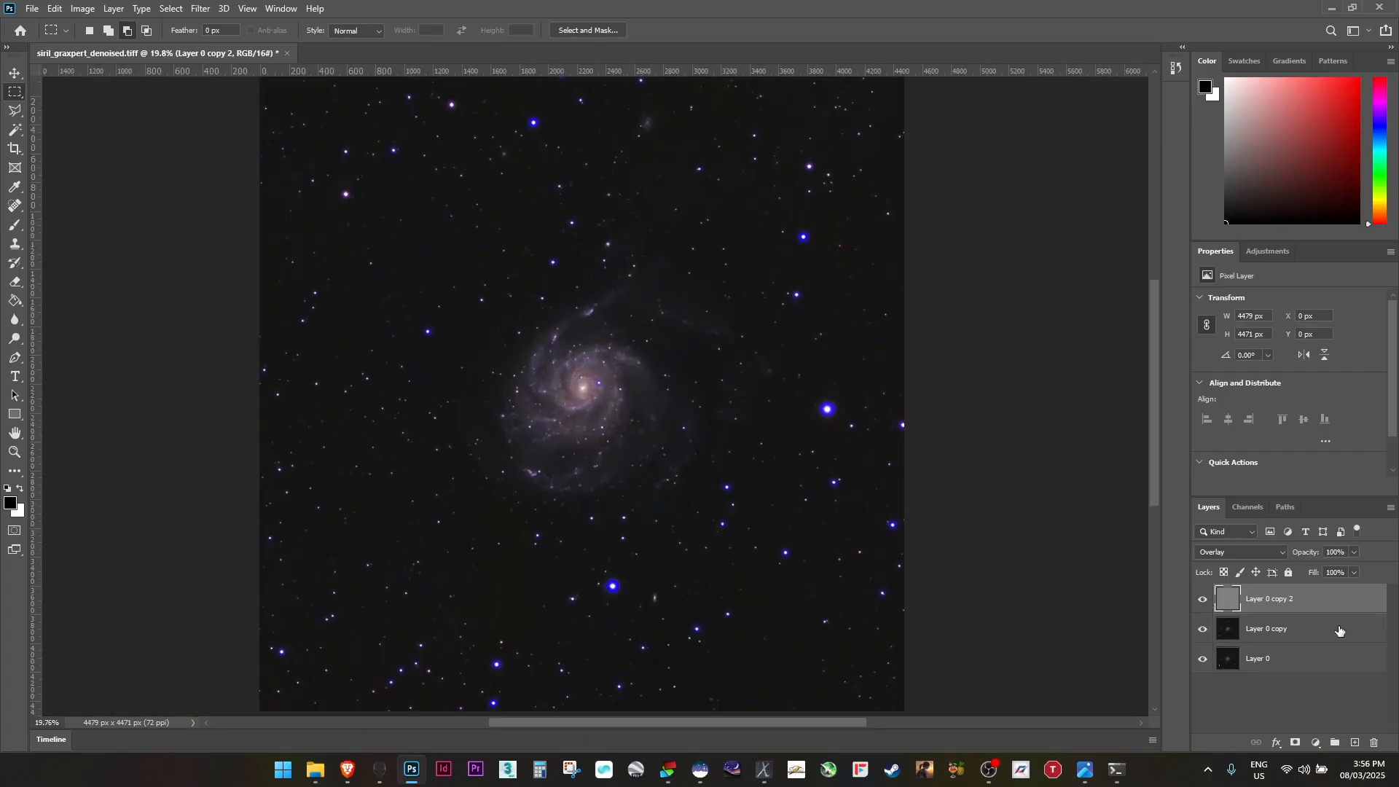
Select all three layers and merge them into a single layer
shift+click(1312, 632)
shift+click(1292, 661)
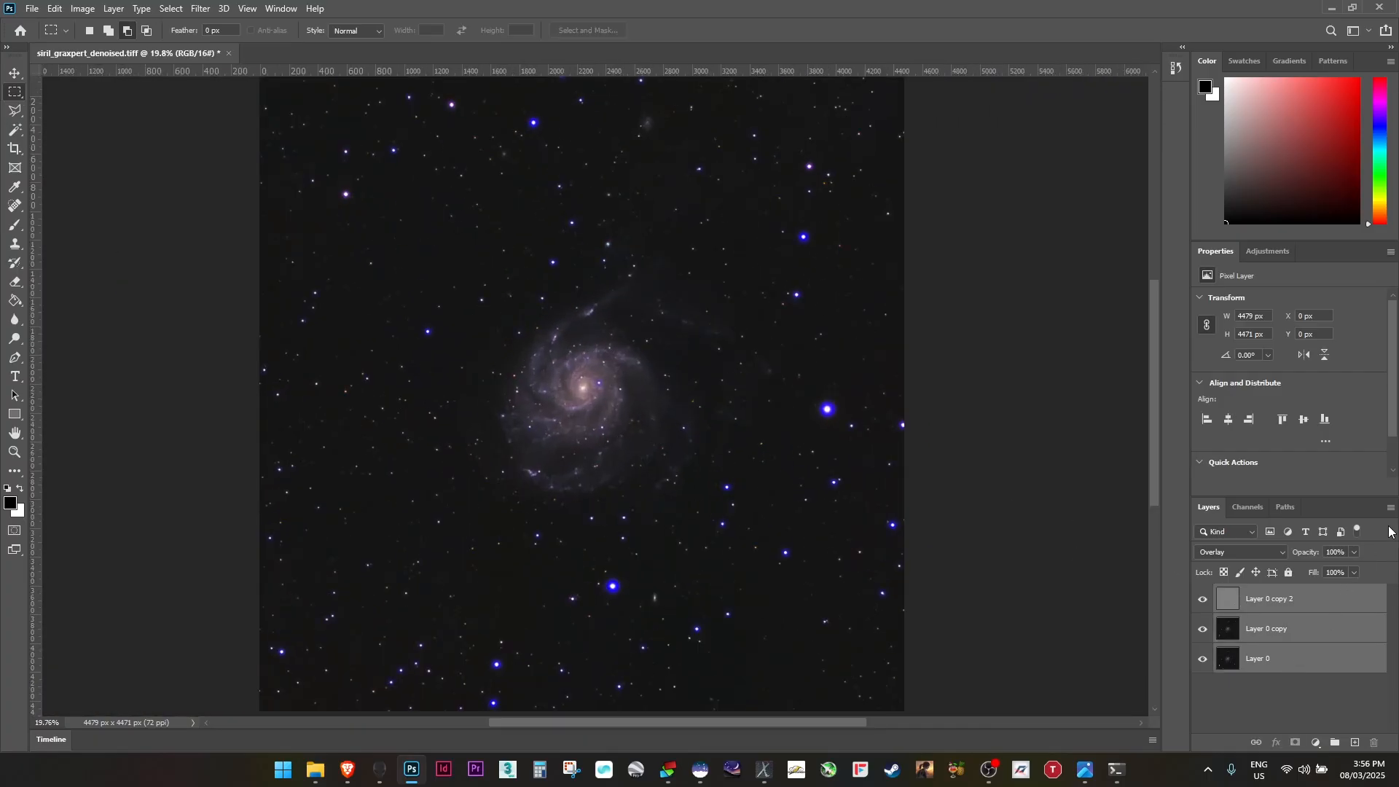
click(1392, 508)
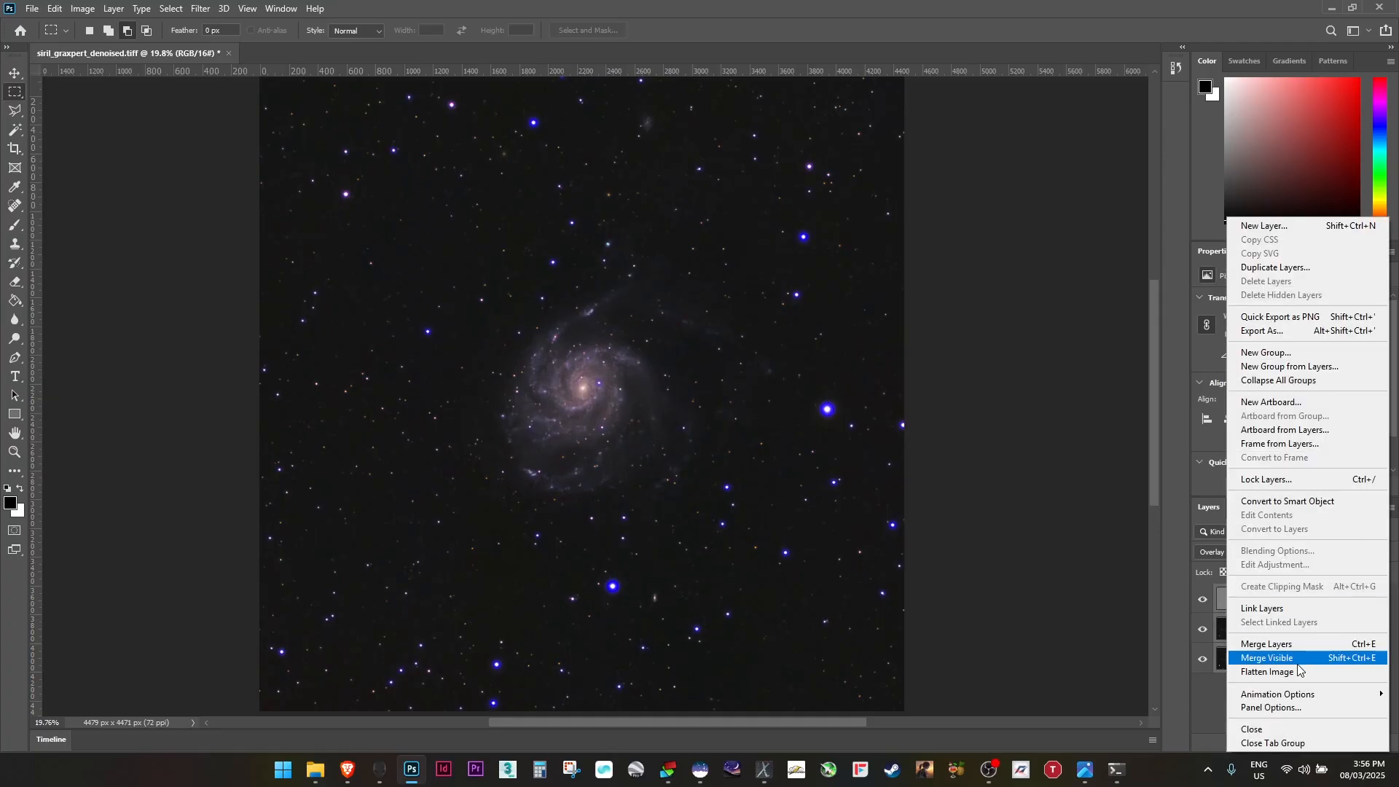
click(1264, 642)
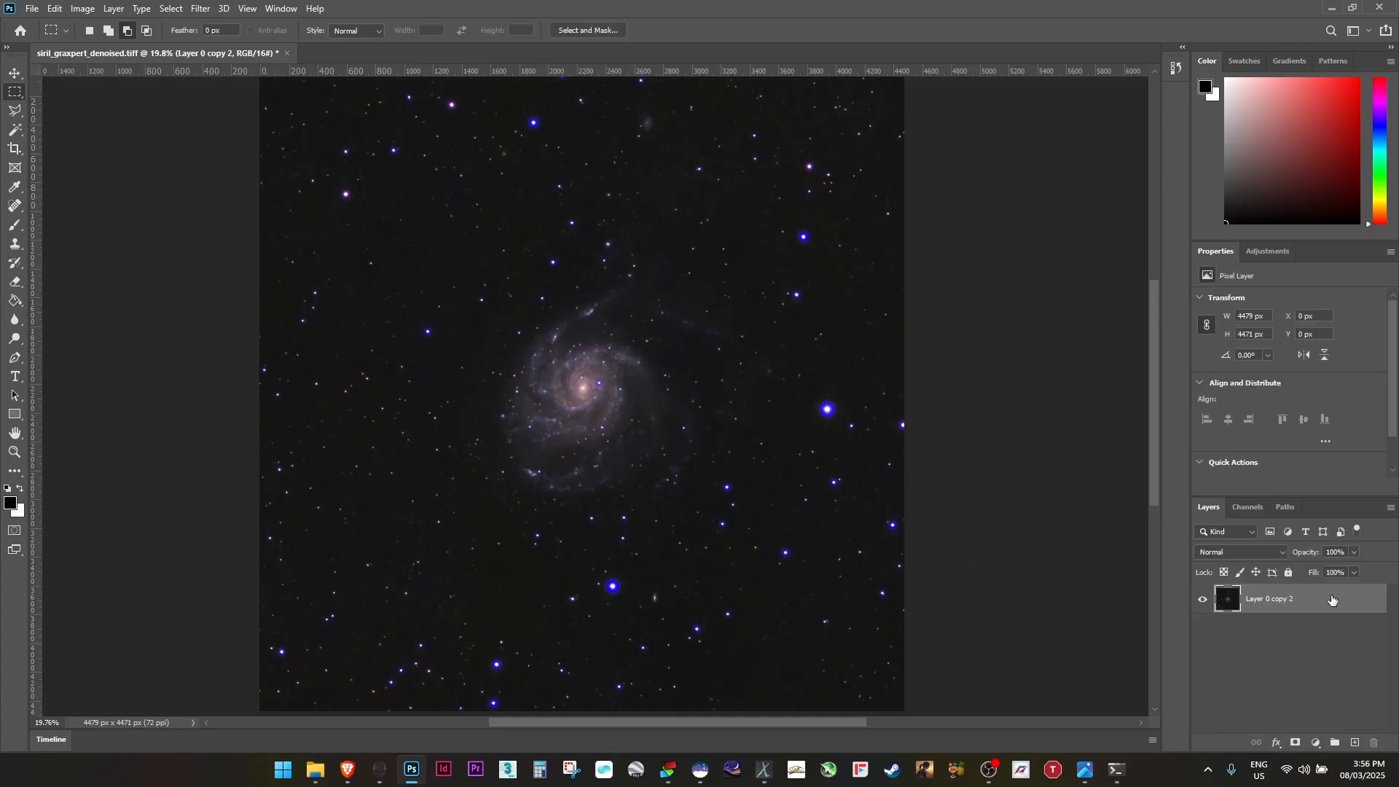
Duplicate the merged layer and in Camera Raw Filter set Exposure +0.20, Clarity +18, Vibrance +13 and Saturation +23
drag(1333, 601, 1354, 742)
click(201, 9)
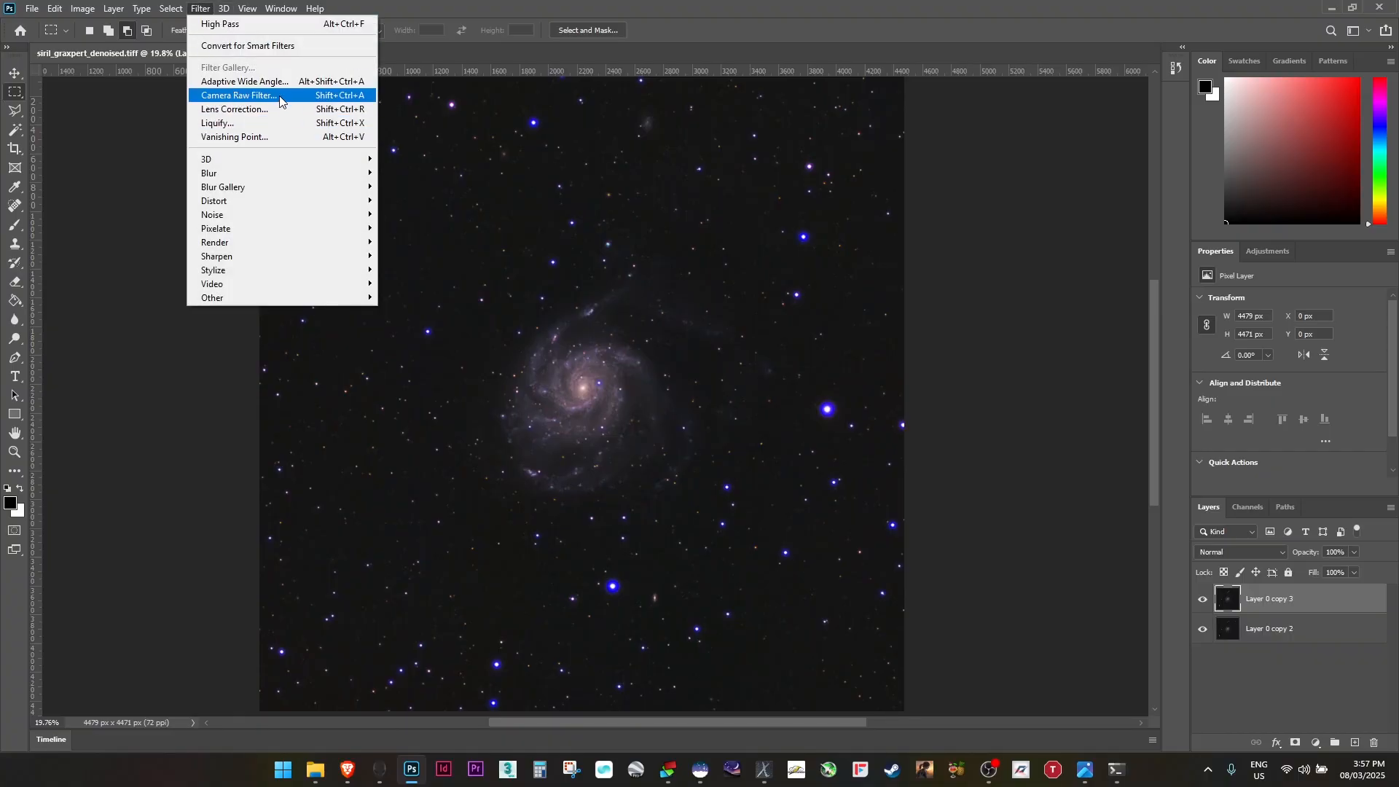
click(237, 98)
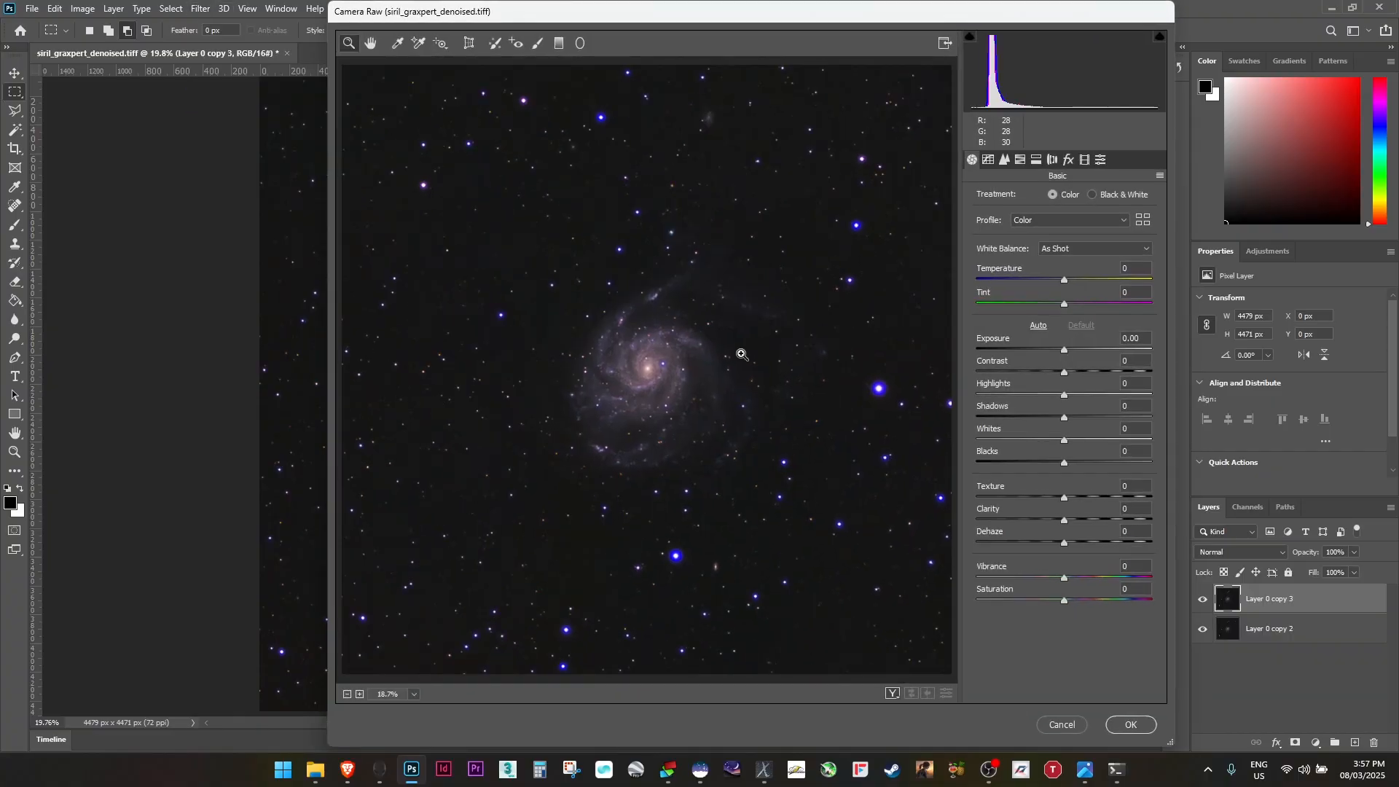
click(694, 364)
click(546, 376)
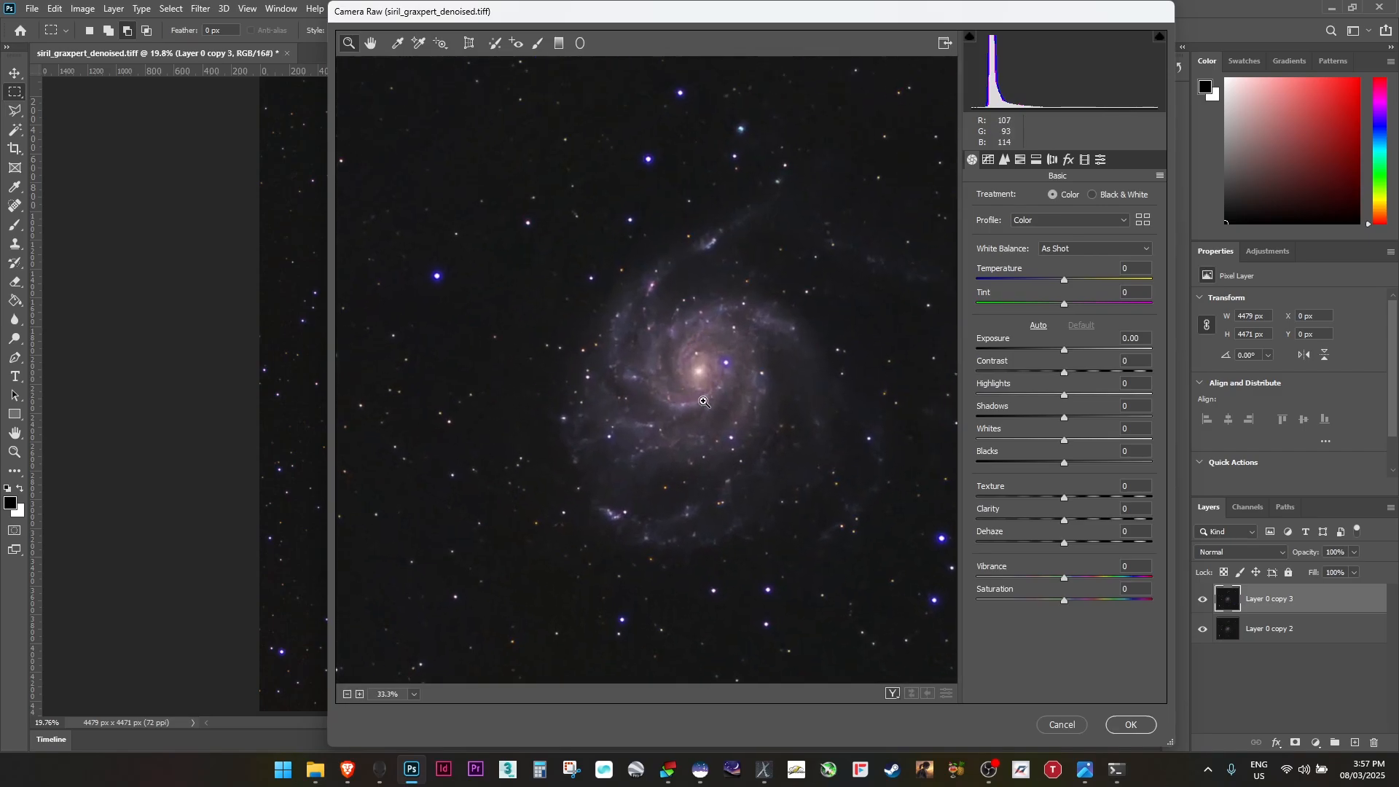
drag(704, 401, 702, 441)
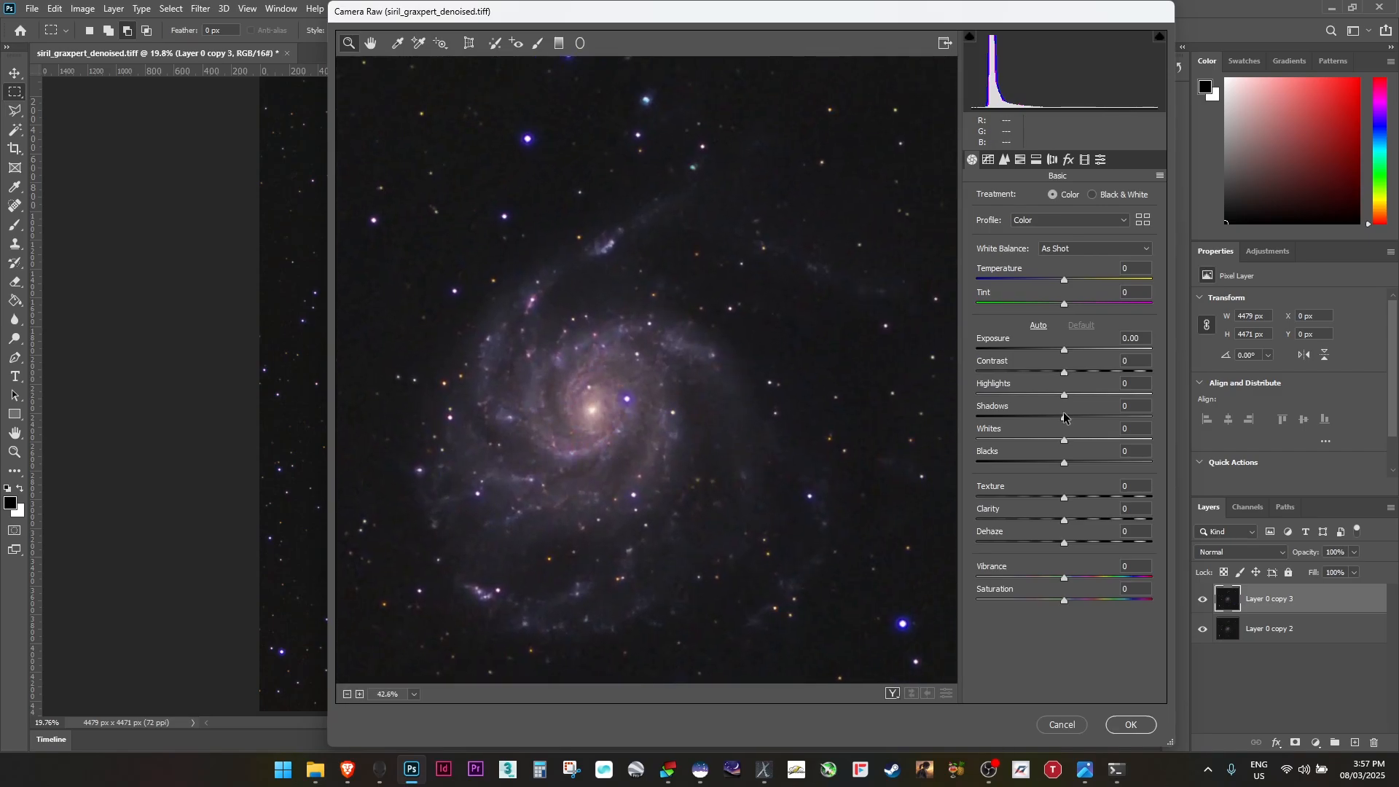
drag(1066, 351, 1070, 350)
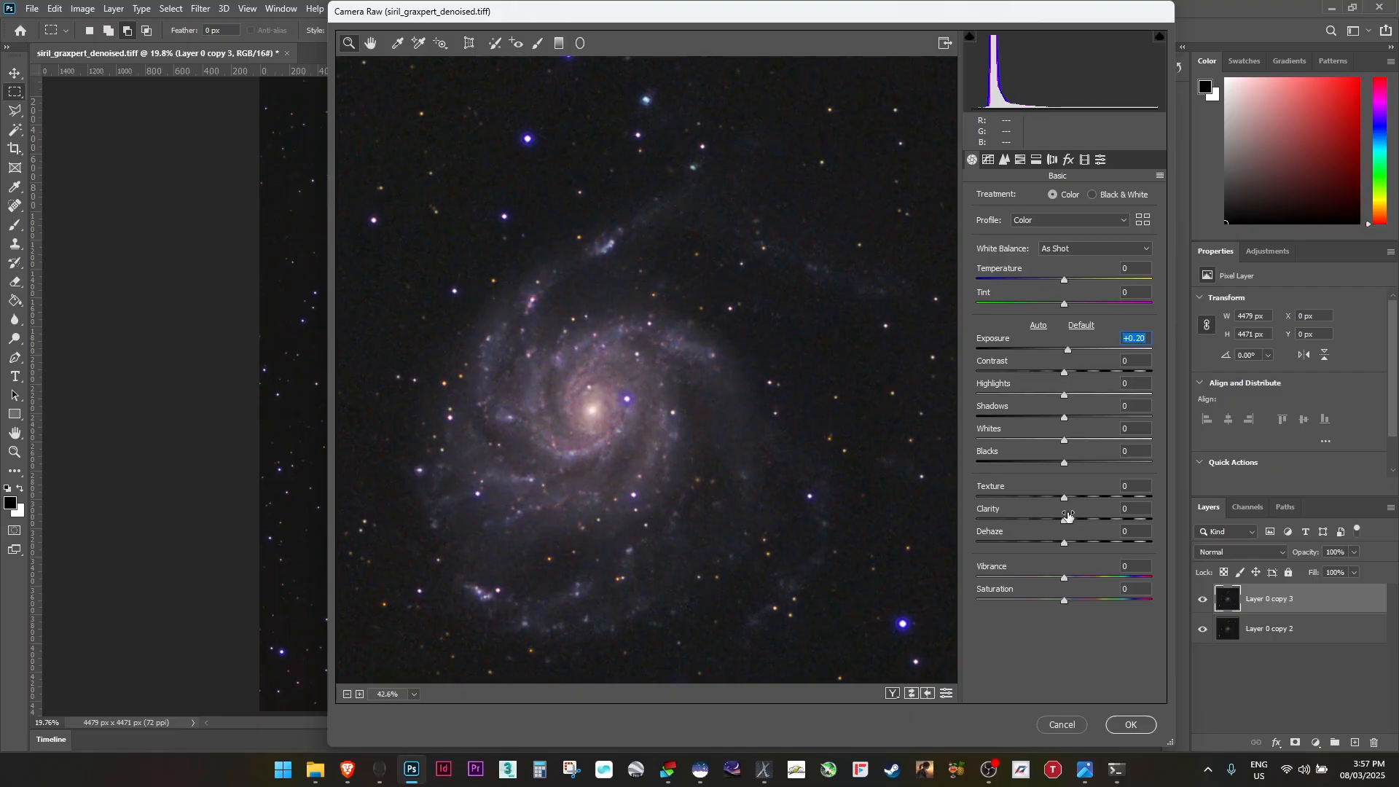
drag(1065, 523, 1084, 523)
mouse_move(1064, 601)
mouse_down()
mouse_move(1083, 601)
mouse_move(1066, 578)
mouse_move(1078, 588)
mouse_up()
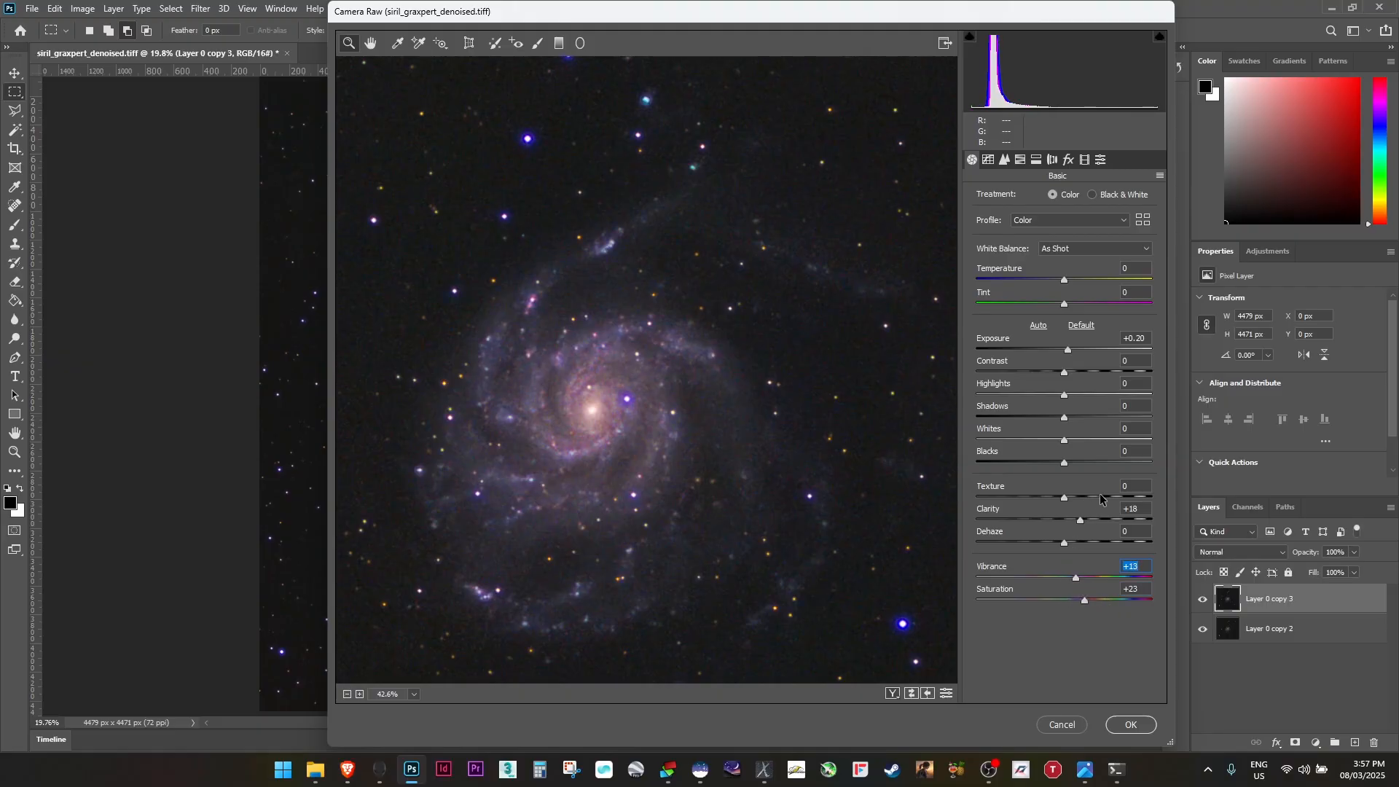
Set luminance noise reduction to 18, raise color noise reduction, lower color detail, and apply the Camera Raw filter
click(1006, 158)
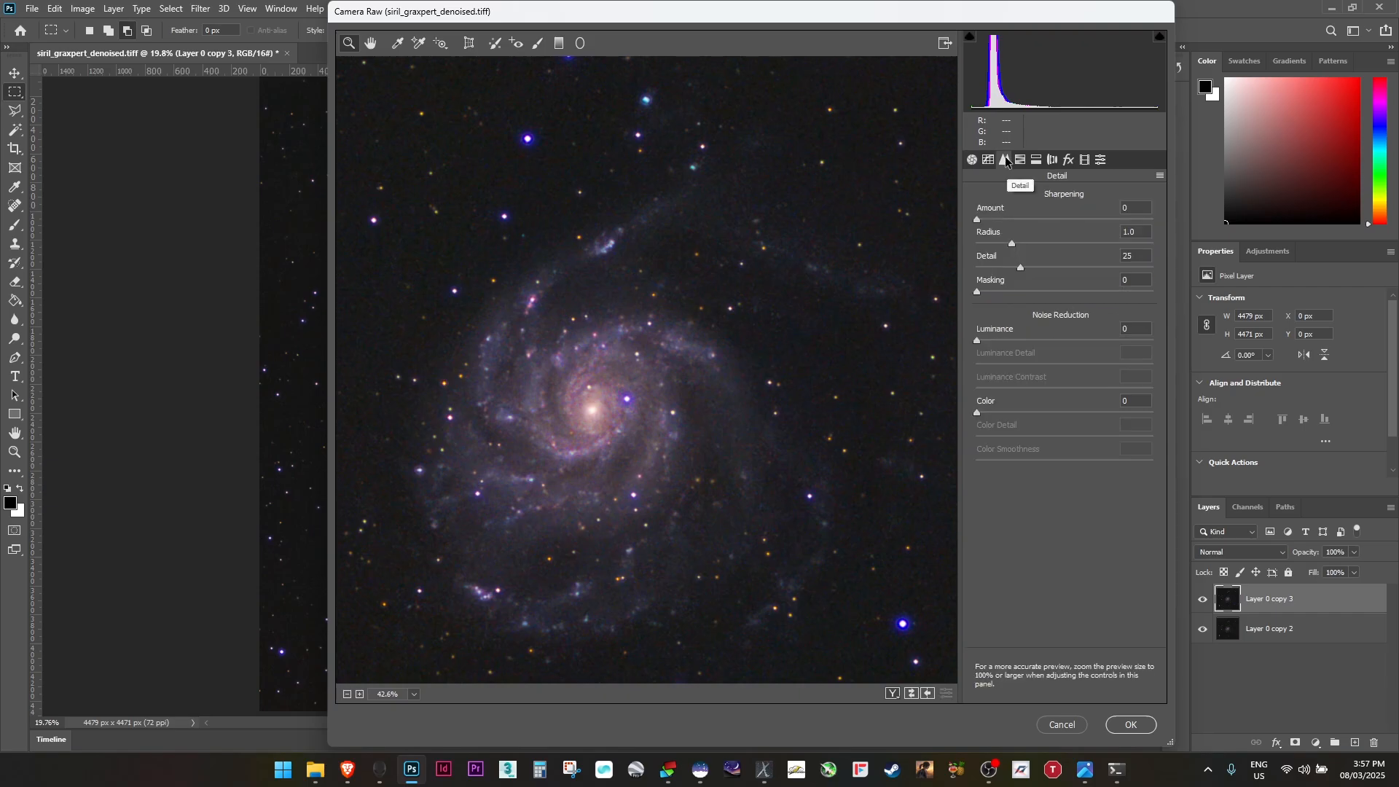
click(1026, 340)
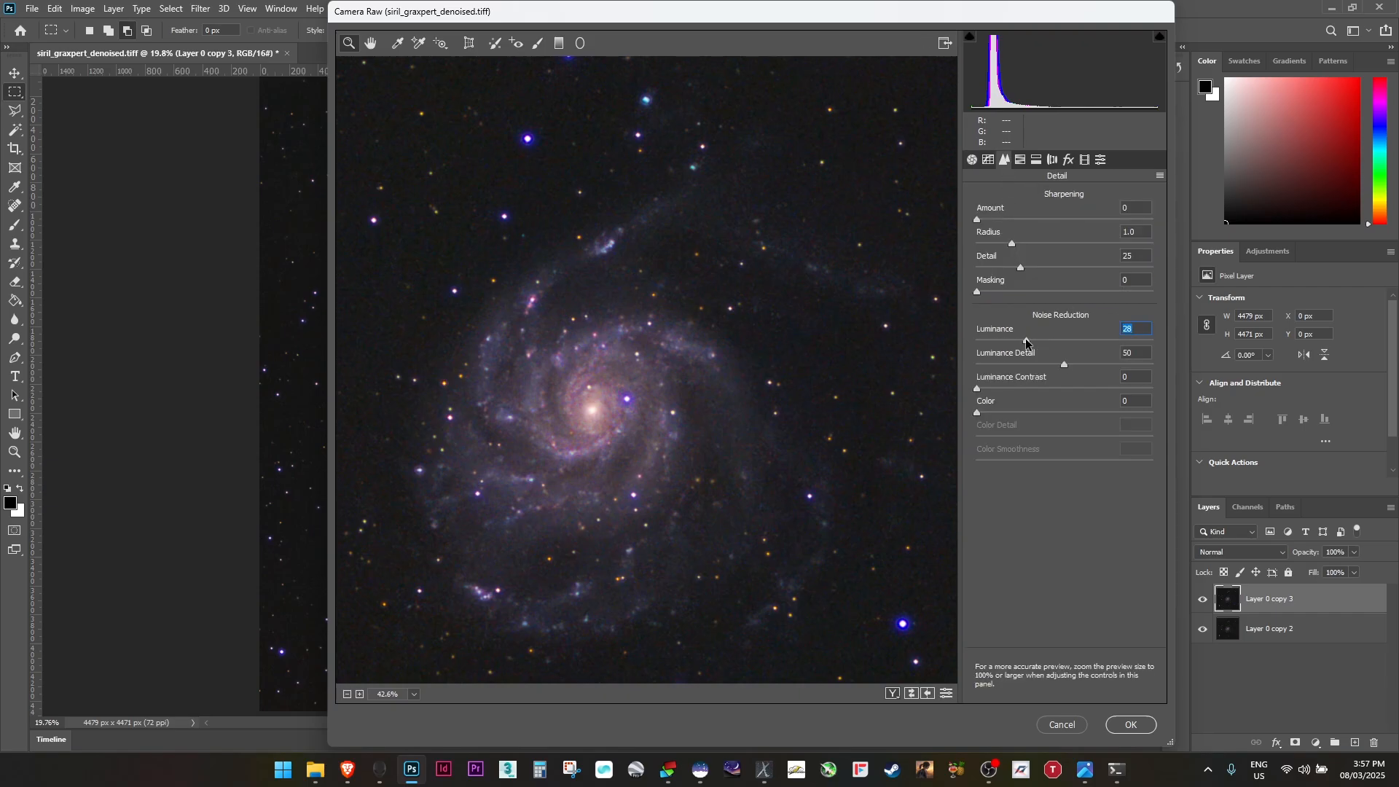
drag(1026, 342, 1016, 346)
click(1035, 414)
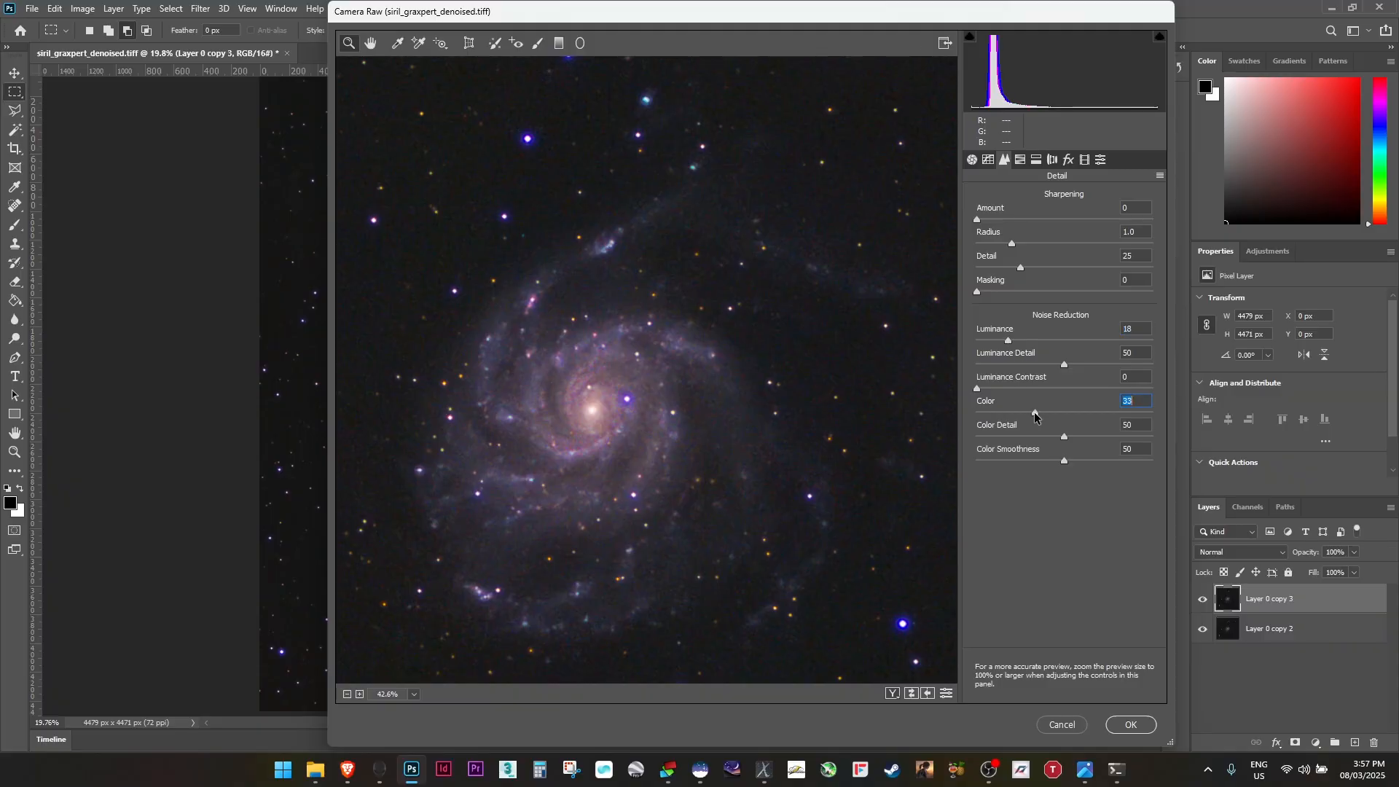
drag(1035, 414, 1049, 414)
drag(1065, 440, 1012, 460)
click(1131, 725)
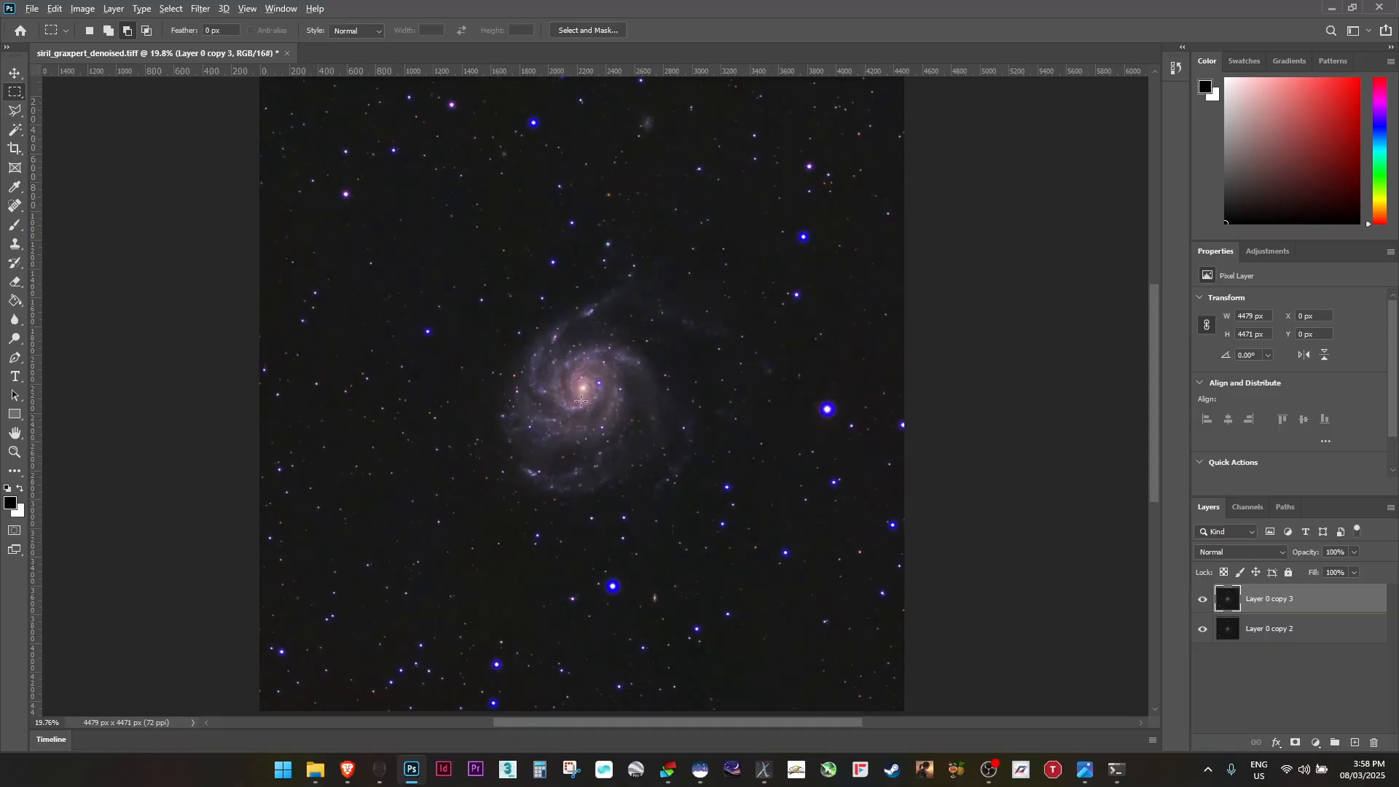
Compare the image with the Camera Raw-adjusted layer shown and hidden
scroll(577, 398, up, 4)
scroll(632, 414, down, 4)
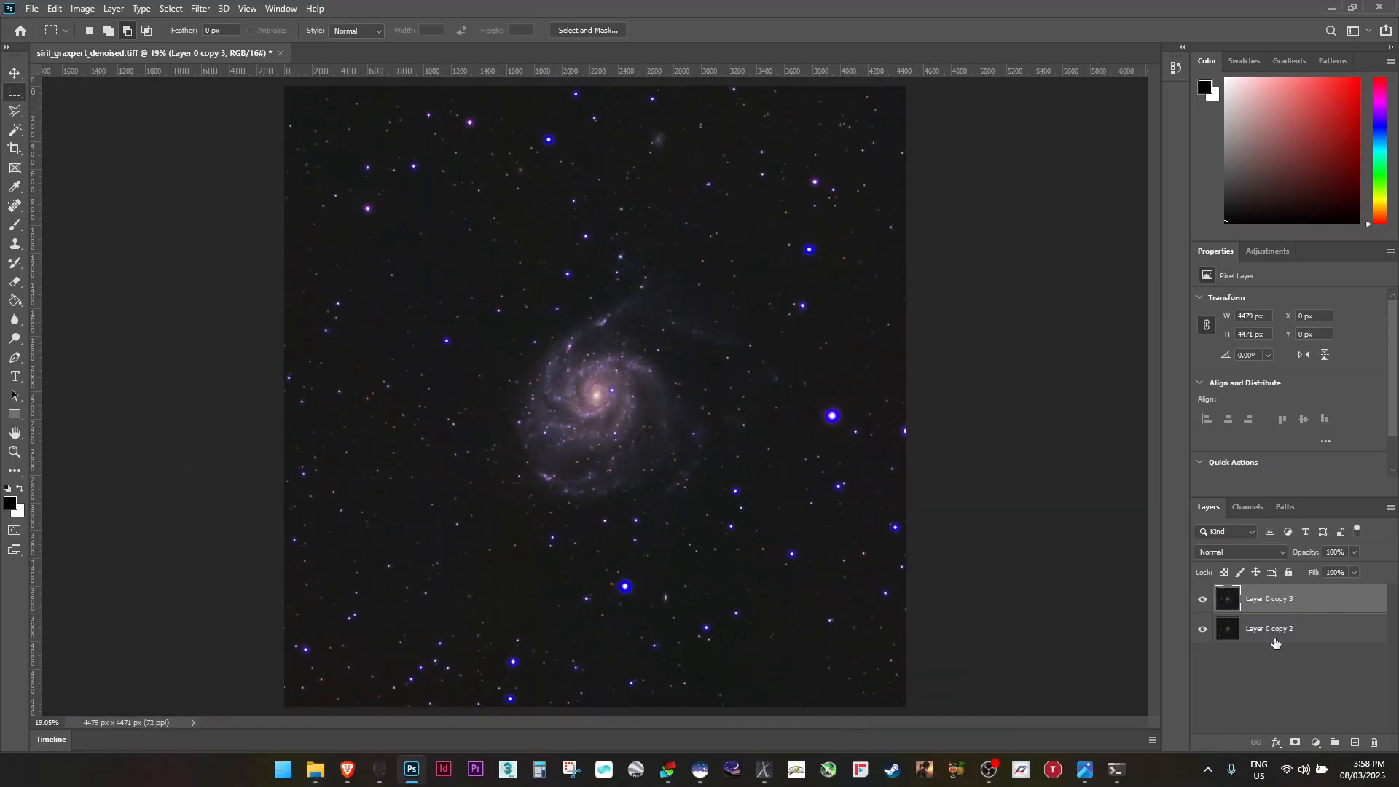
click(1204, 599)
click(1204, 600)
click(1203, 600)
click(1203, 600)
scroll(719, 419, down, 4)
scroll(719, 419, up, 3)
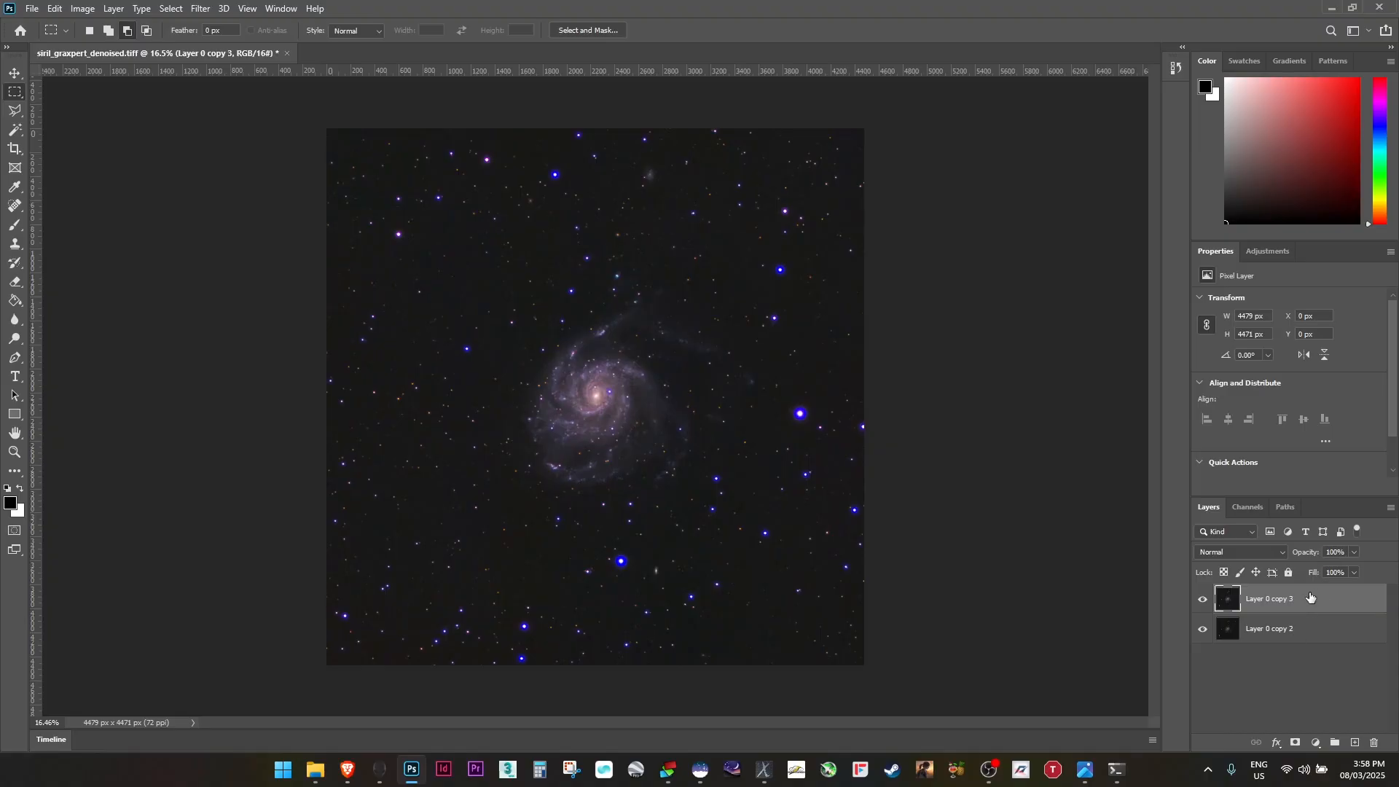
Duplicate the top layer and desaturate the new copy with a Vibrance adjustment
drag(1310, 597, 1354, 702)
drag(1357, 742, 1357, 743)
click(83, 9)
mouse_move(159, 47)
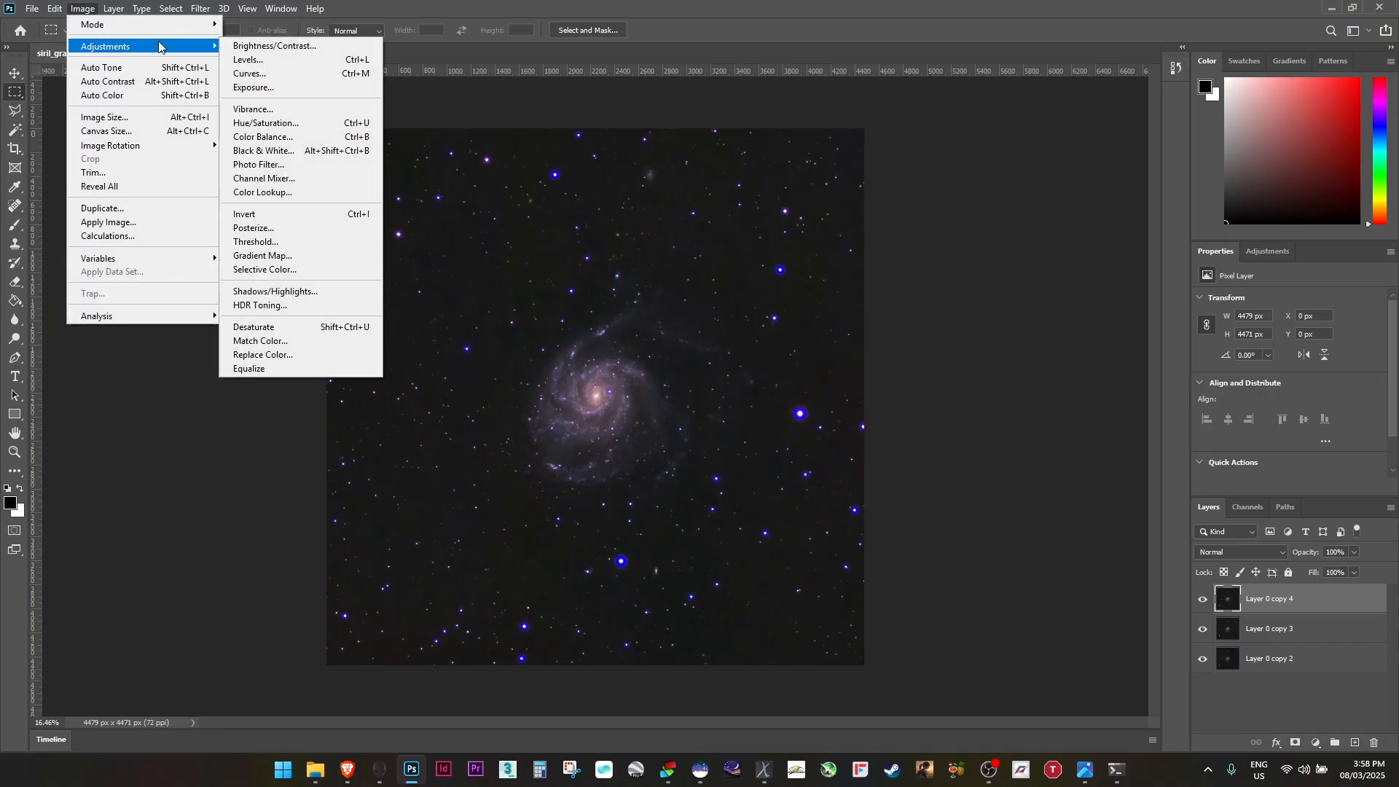
click(293, 109)
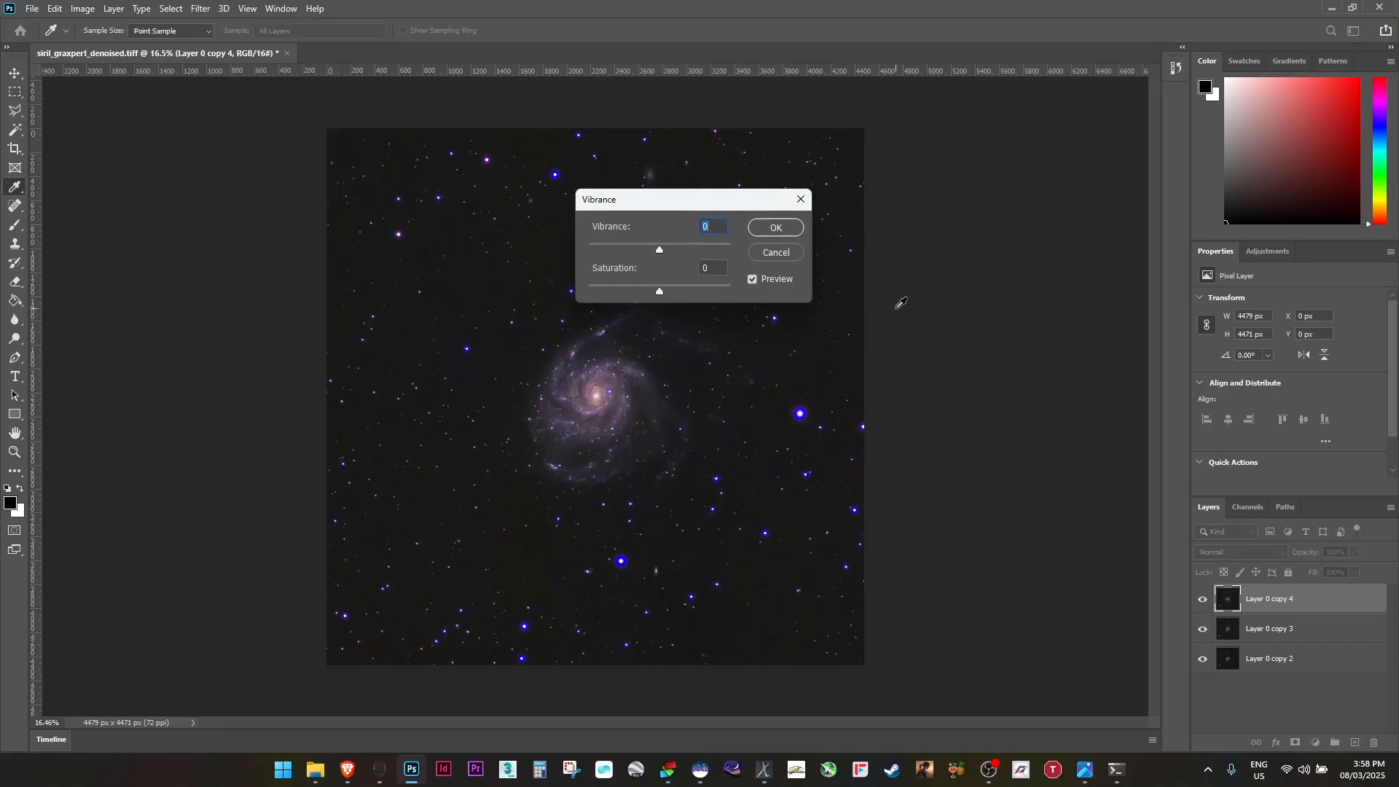
click(658, 249)
mouse_move(659, 251)
mouse_down()
mouse_move(614, 296)
mouse_move(581, 287)
mouse_move(690, 257)
mouse_move(640, 256)
mouse_move(667, 255)
mouse_move(654, 255)
mouse_up()
click(776, 230)
Switch to the Eraser at 1102 px, lower its hardness to about 20%, and erase the galaxy's central area from the desaturated copy
key(m)
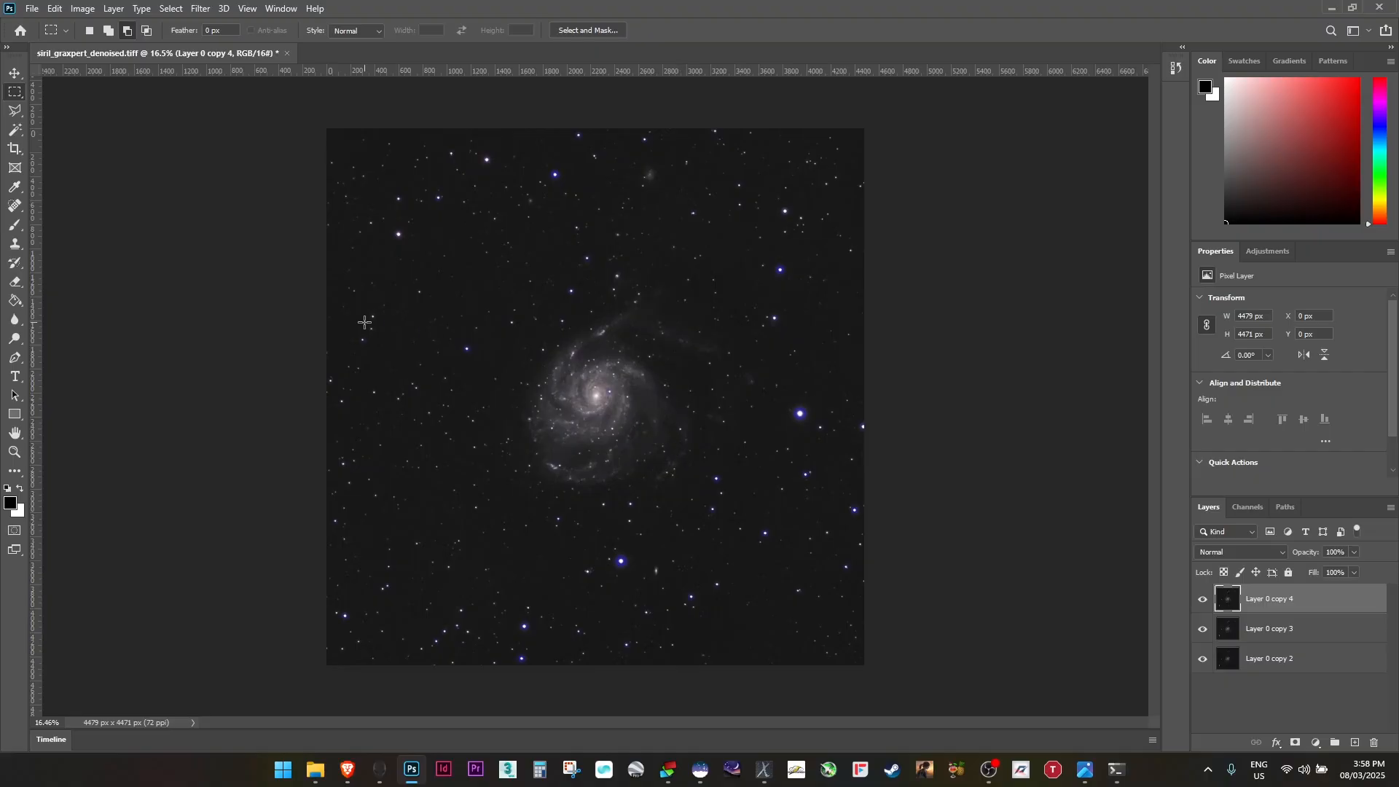
key(e)
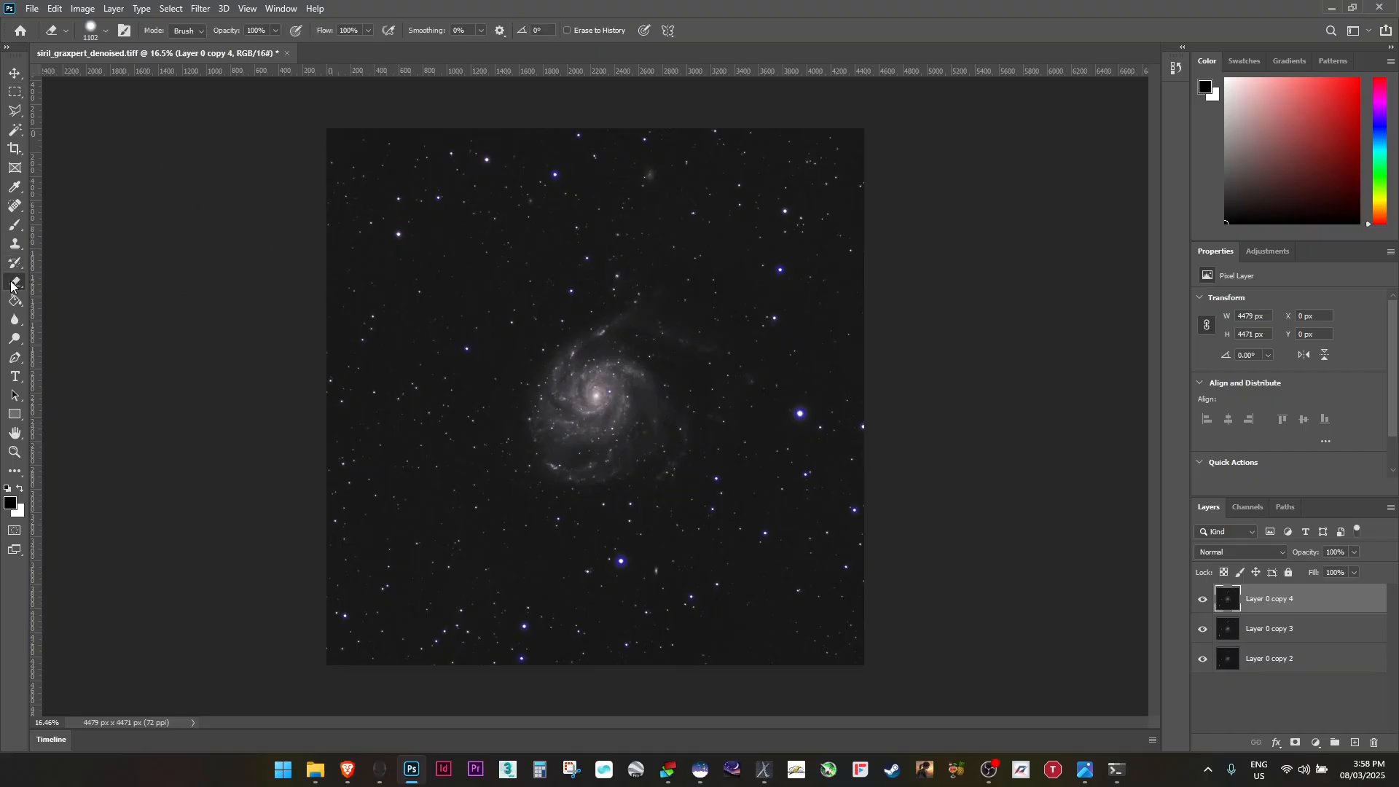
click(276, 28)
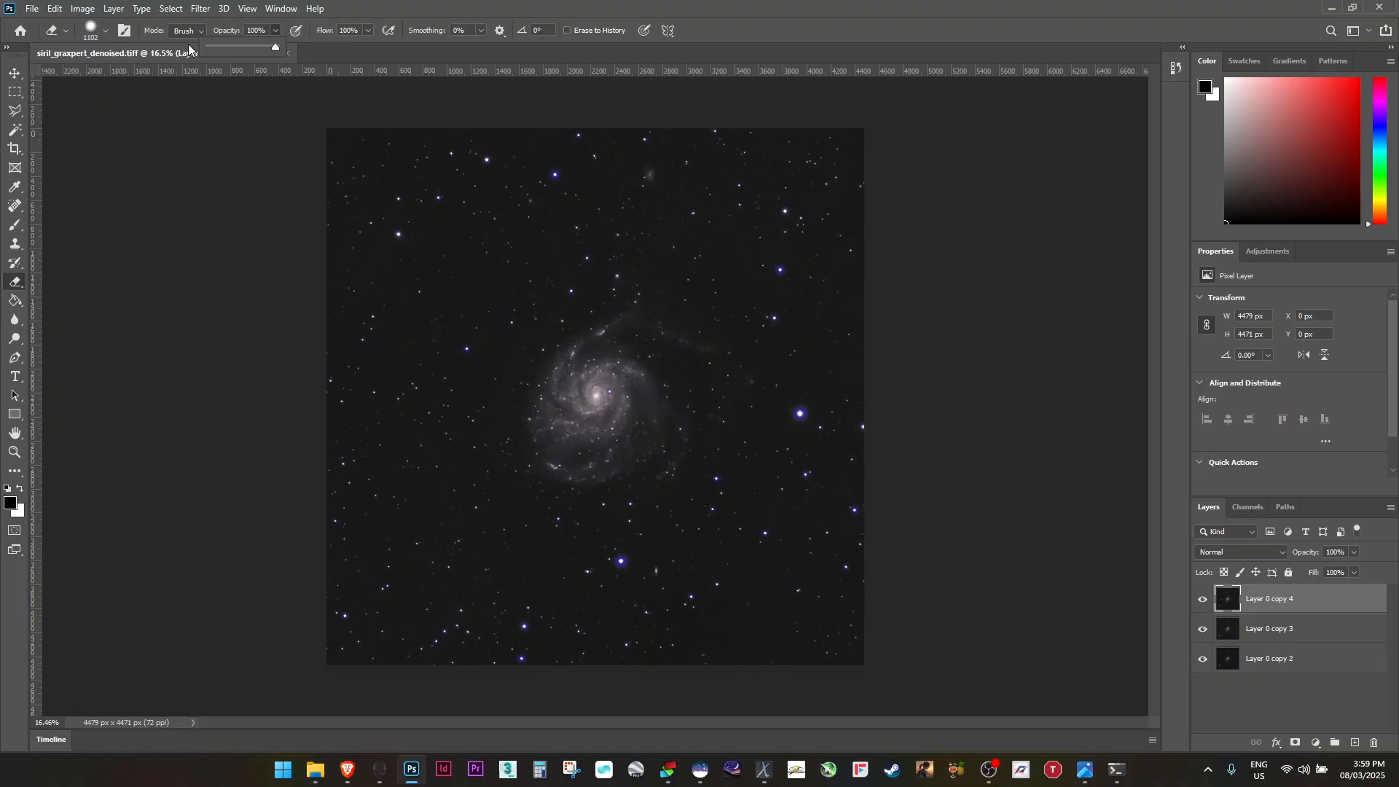
click(84, 33)
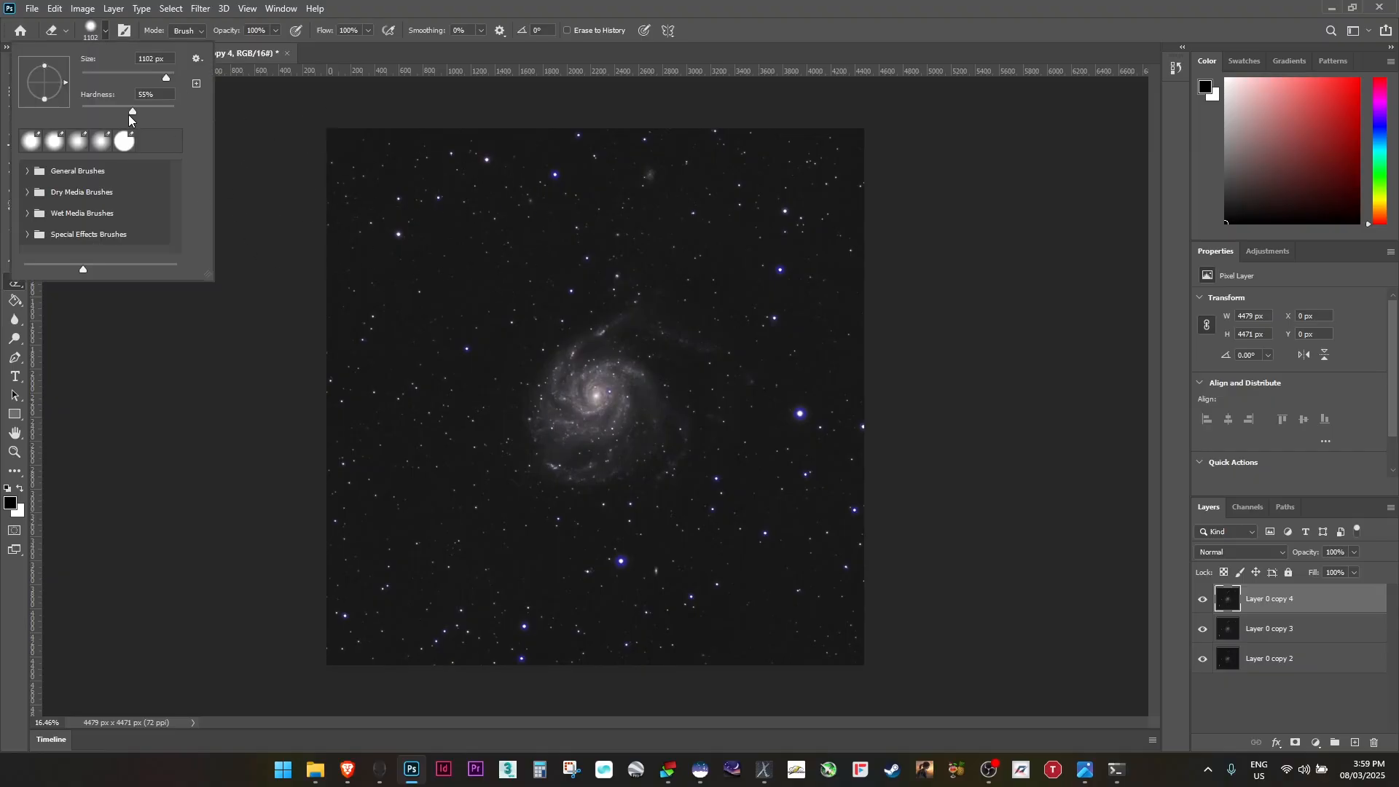
drag(131, 112, 100, 109)
click(843, 160)
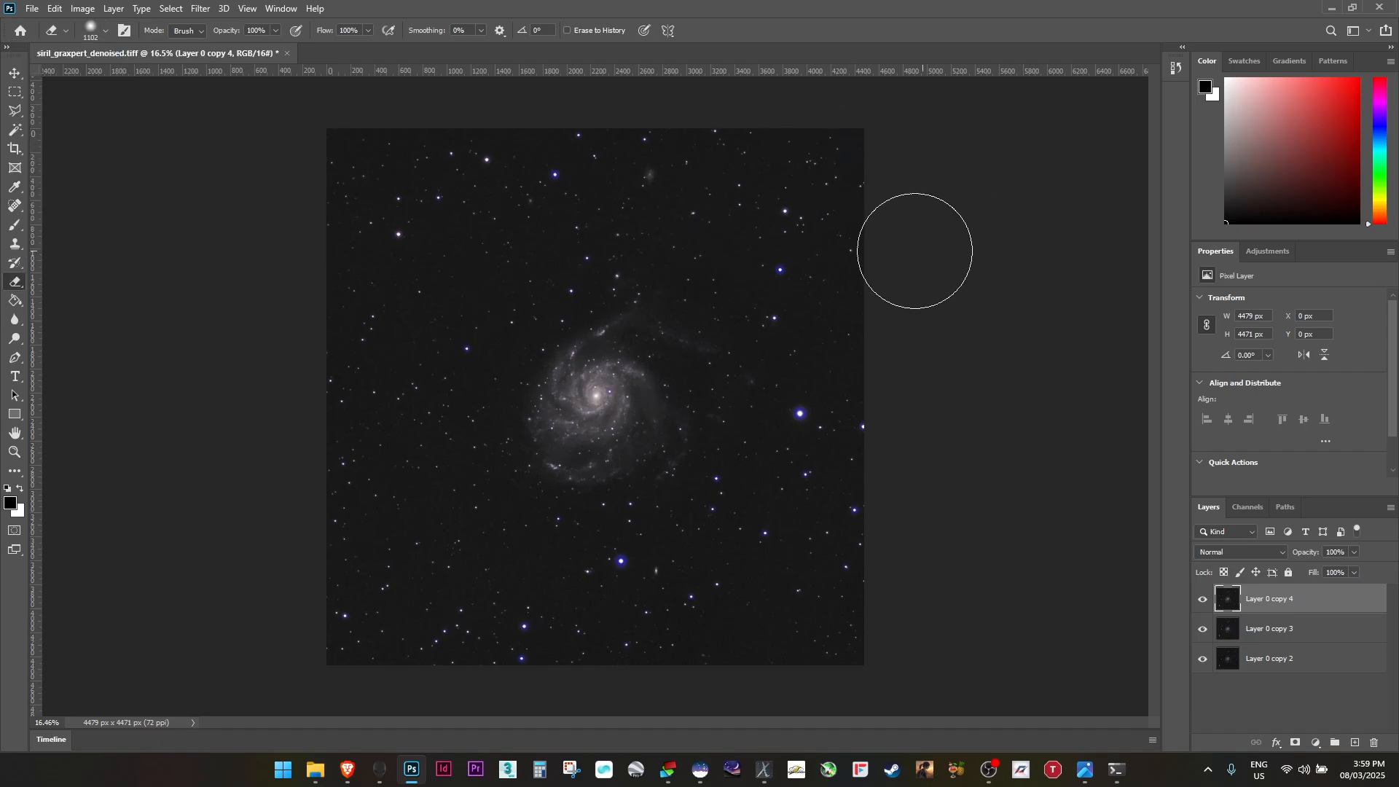
mouse_move(571, 427)
mouse_down()
mouse_move(587, 394)
mouse_move(654, 426)
mouse_move(535, 402)
mouse_move(659, 358)
mouse_move(677, 437)
mouse_move(584, 481)
mouse_move(629, 481)
mouse_move(667, 412)
mouse_move(672, 368)
mouse_move(602, 349)
mouse_move(623, 334)
mouse_move(664, 344)
mouse_move(562, 430)
mouse_move(639, 457)
mouse_move(651, 392)
mouse_move(558, 350)
mouse_move(532, 444)
mouse_move(663, 406)
mouse_move(600, 367)
mouse_up()
Hide and reshow the two lower layers to check the erased area, then reselect the top layer
click(1202, 629)
click(1203, 660)
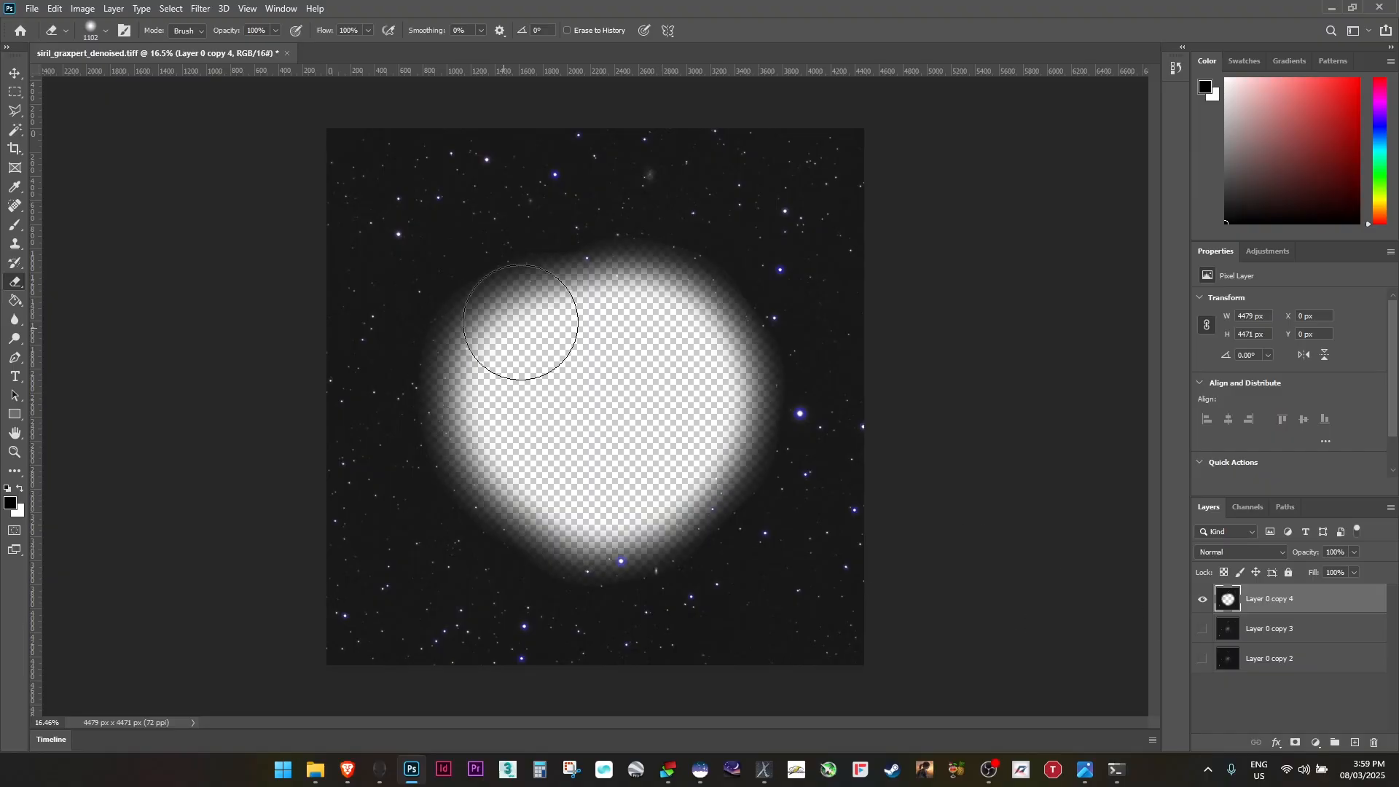
click(1203, 629)
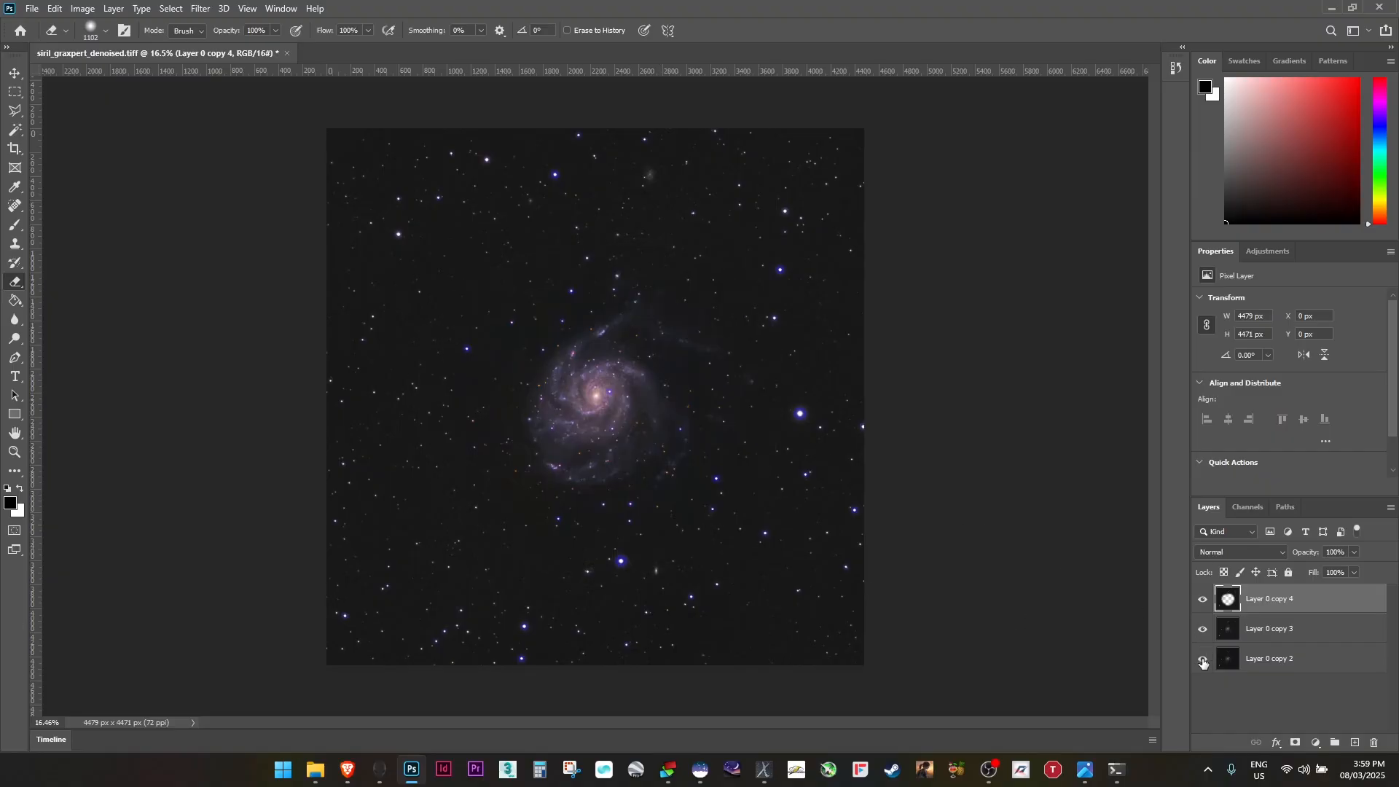
click(1202, 659)
shift+click(1293, 665)
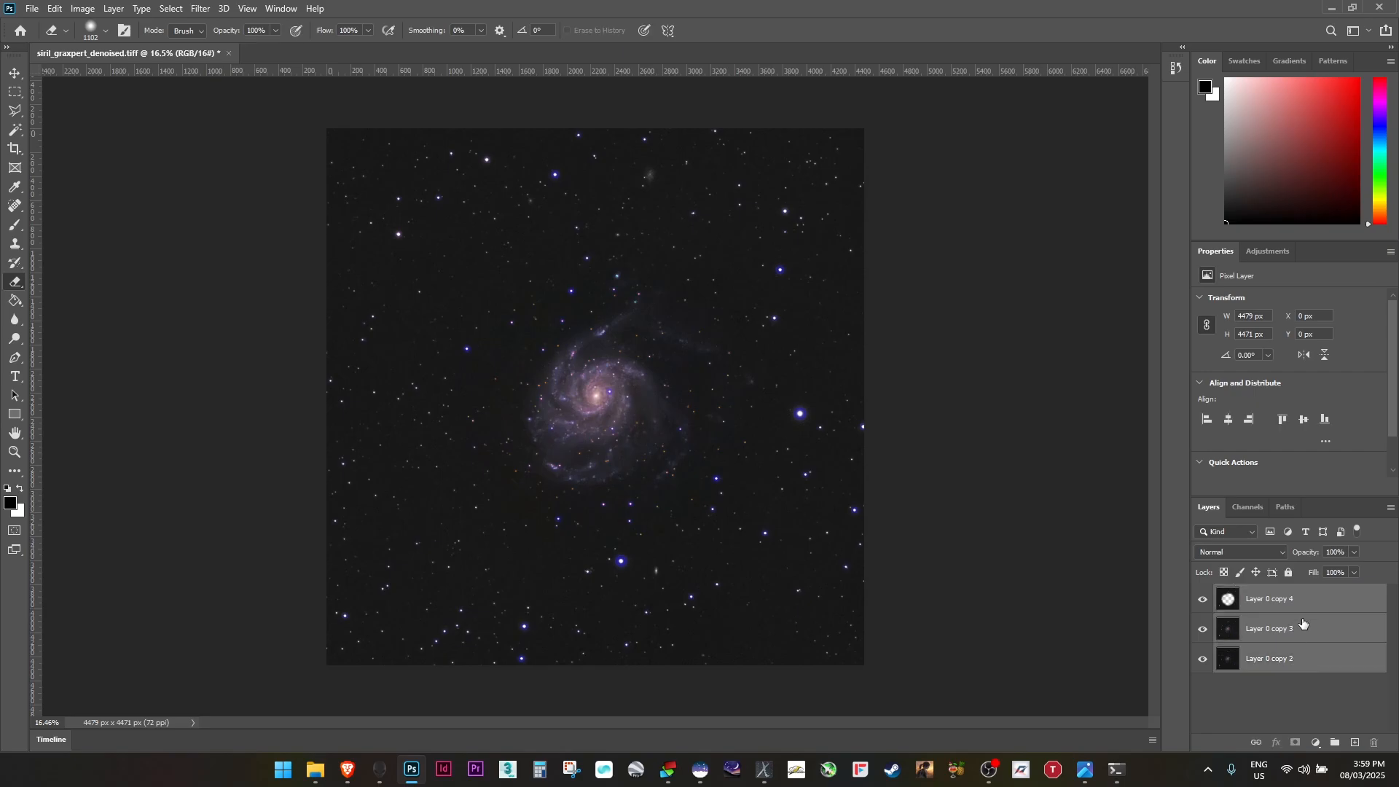
click(1277, 604)
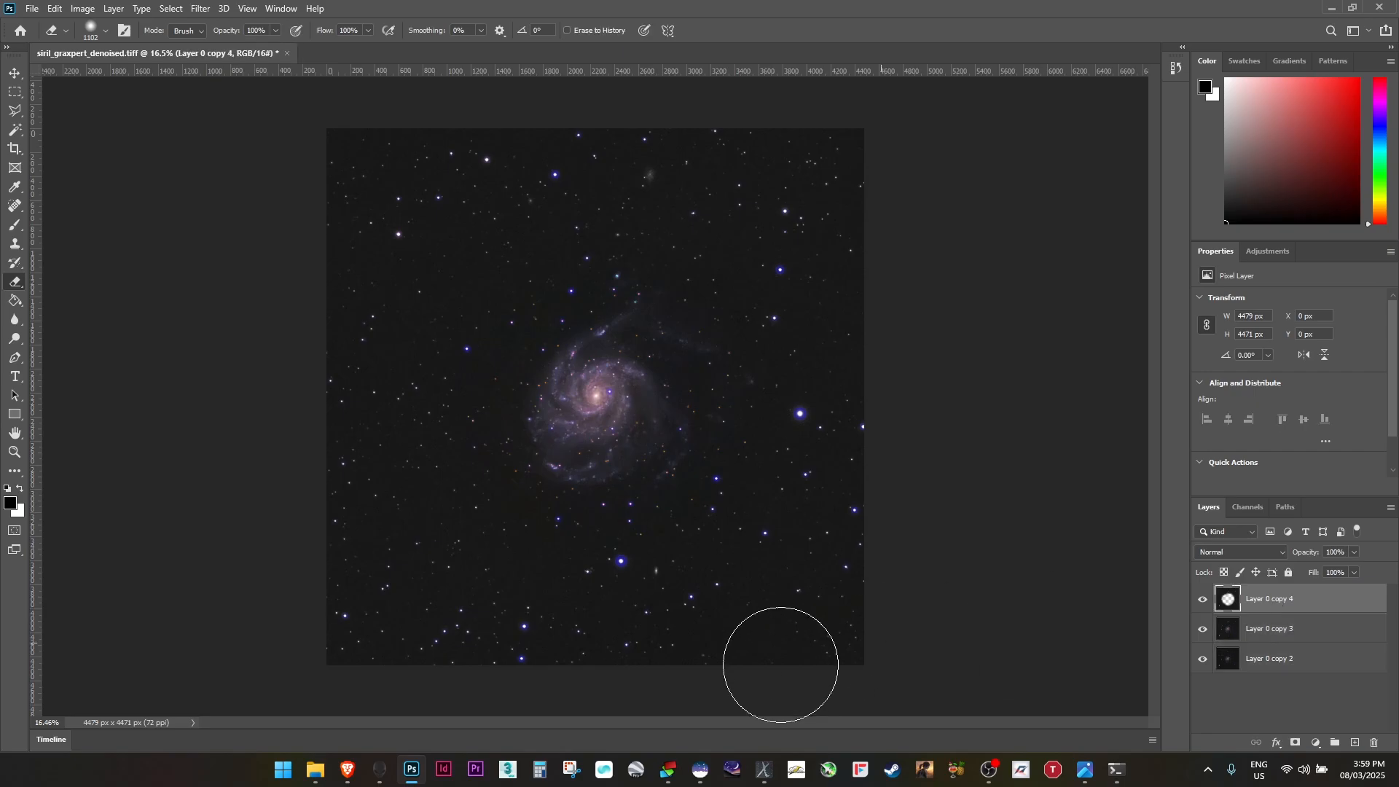
Reduce the eraser size to 146 px and erase the galaxy's faint outer arms from the top layer
scroll(838, 355, up, 3)
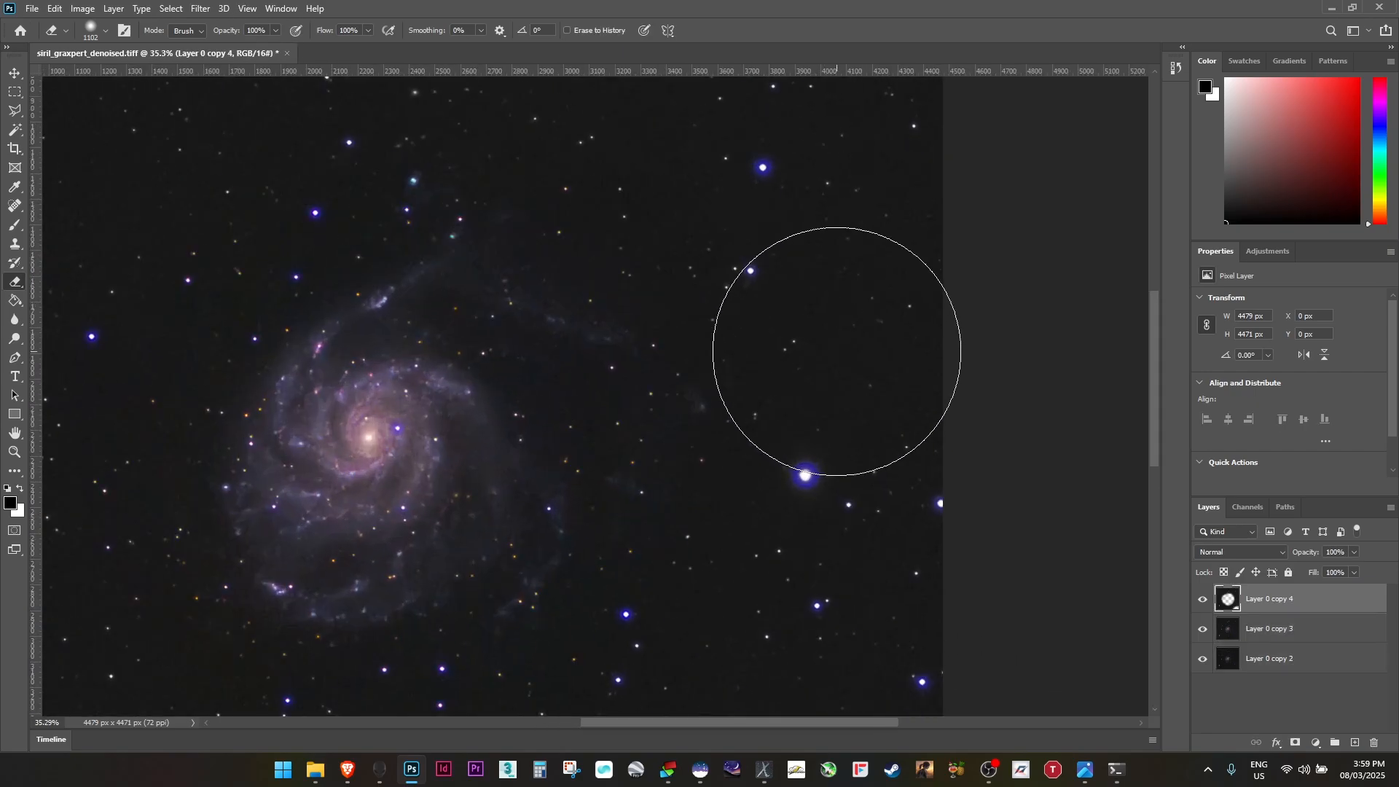
scroll(599, 229, down, 1)
right_click(610, 245)
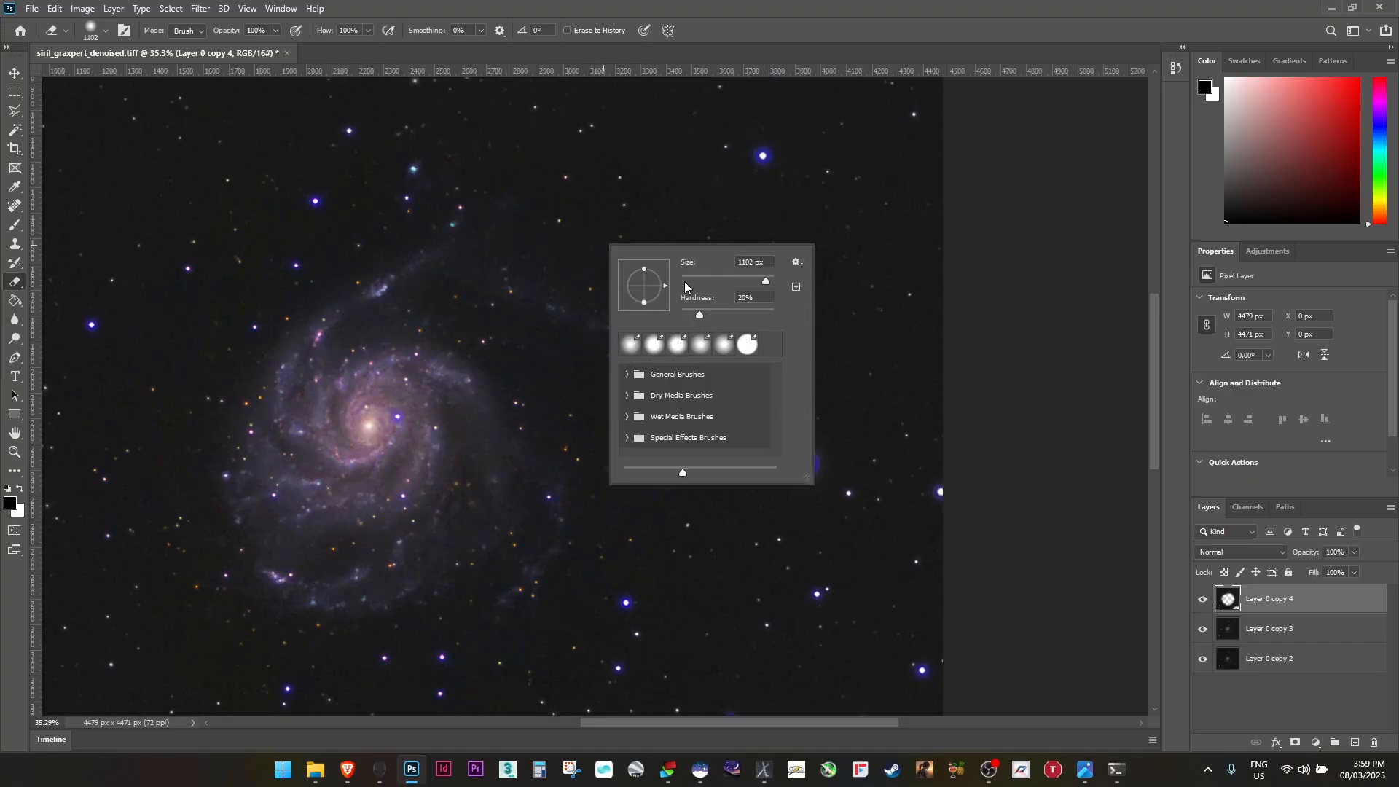
drag(685, 286, 740, 287)
right_click(639, 195)
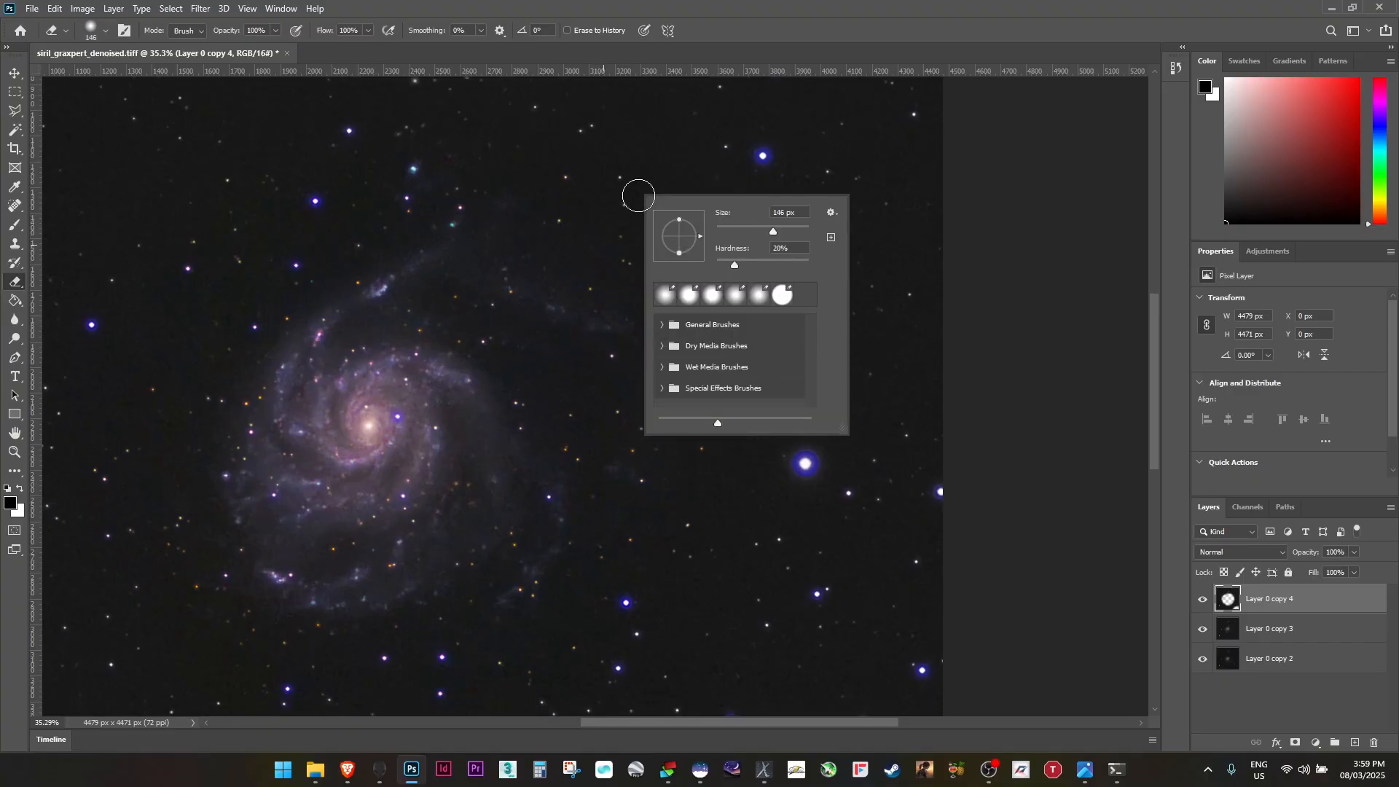
click(557, 218)
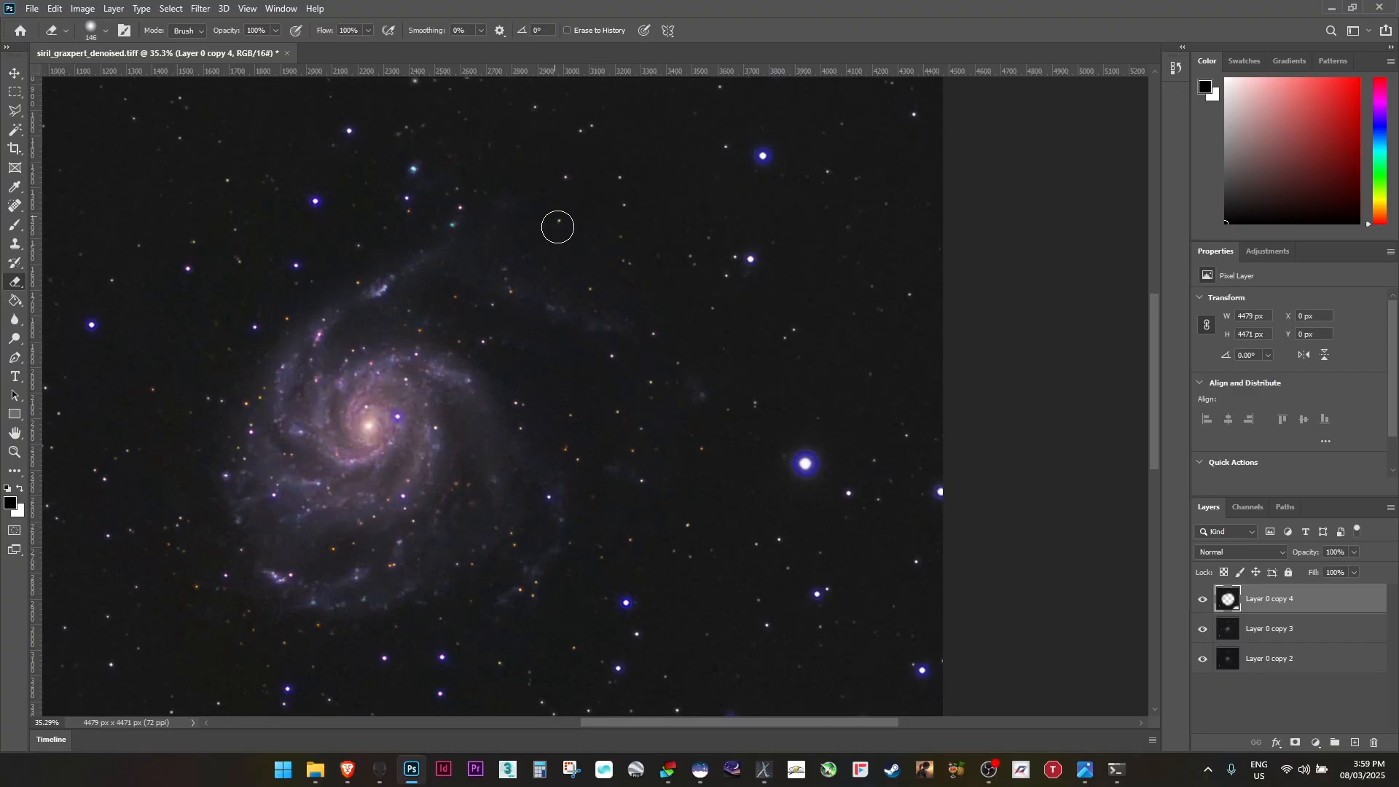
scroll(638, 270, down, 3)
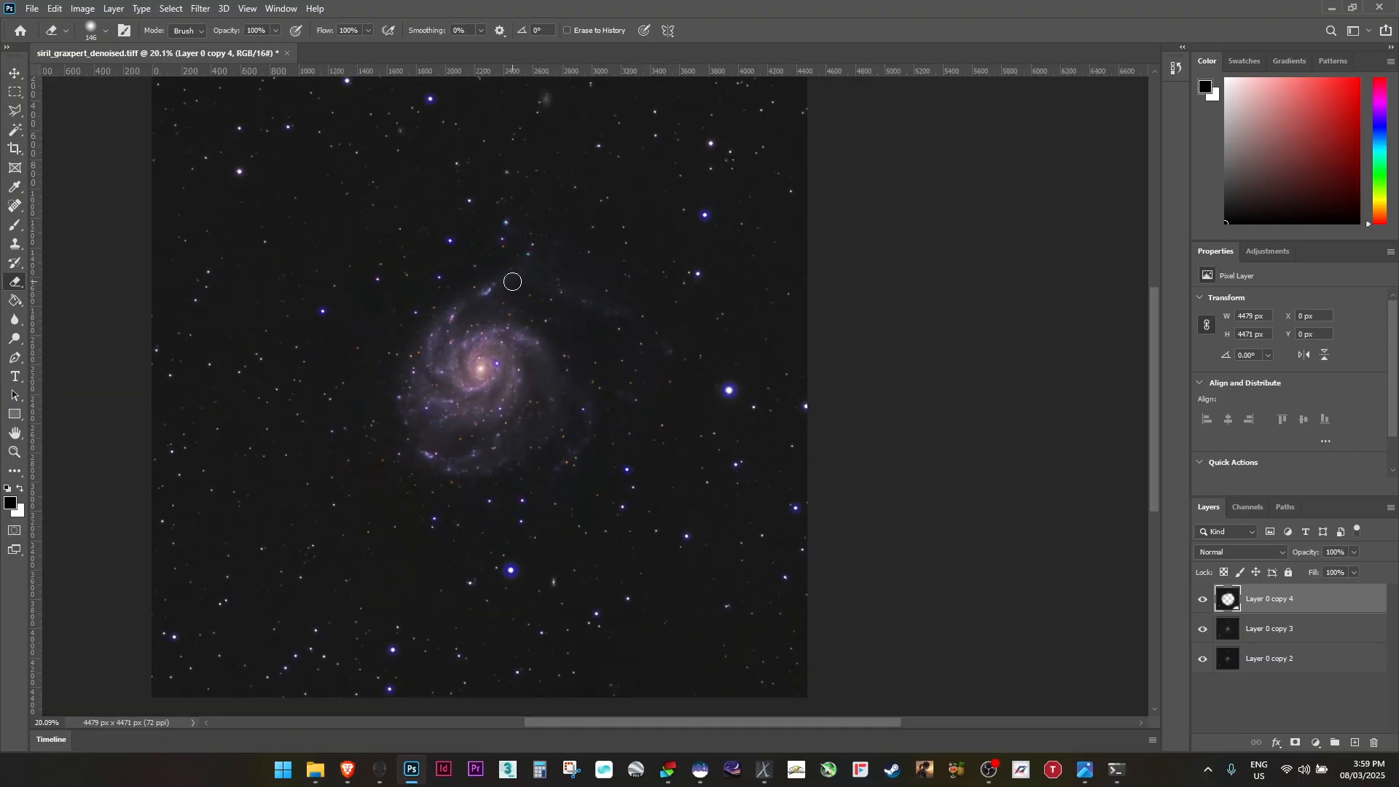
scroll(581, 316, up, 3)
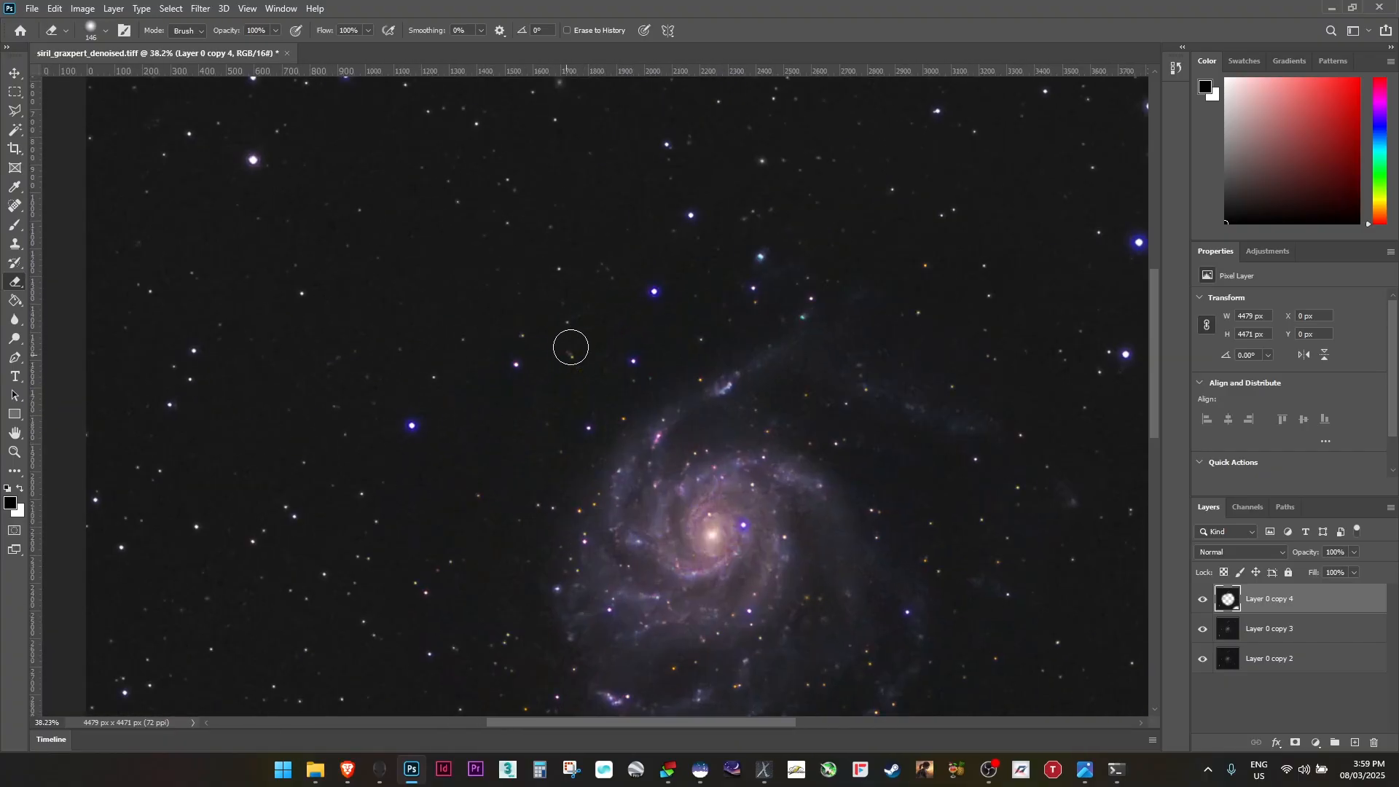
scroll(583, 295, down, 2)
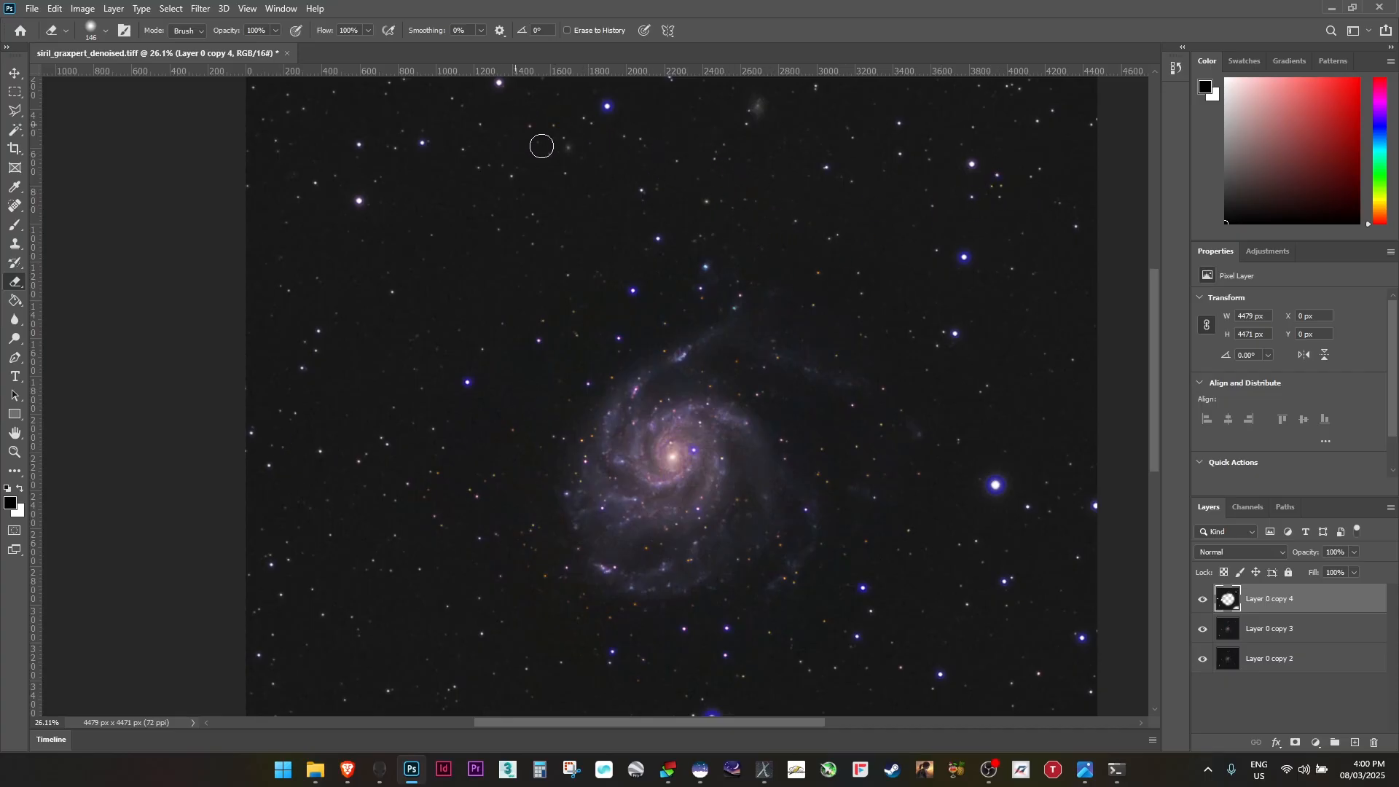
mouse_move(541, 145)
mouse_down()
mouse_move(490, 184)
mouse_move(547, 223)
mouse_move(496, 189)
mouse_move(540, 354)
mouse_up()
key(space)
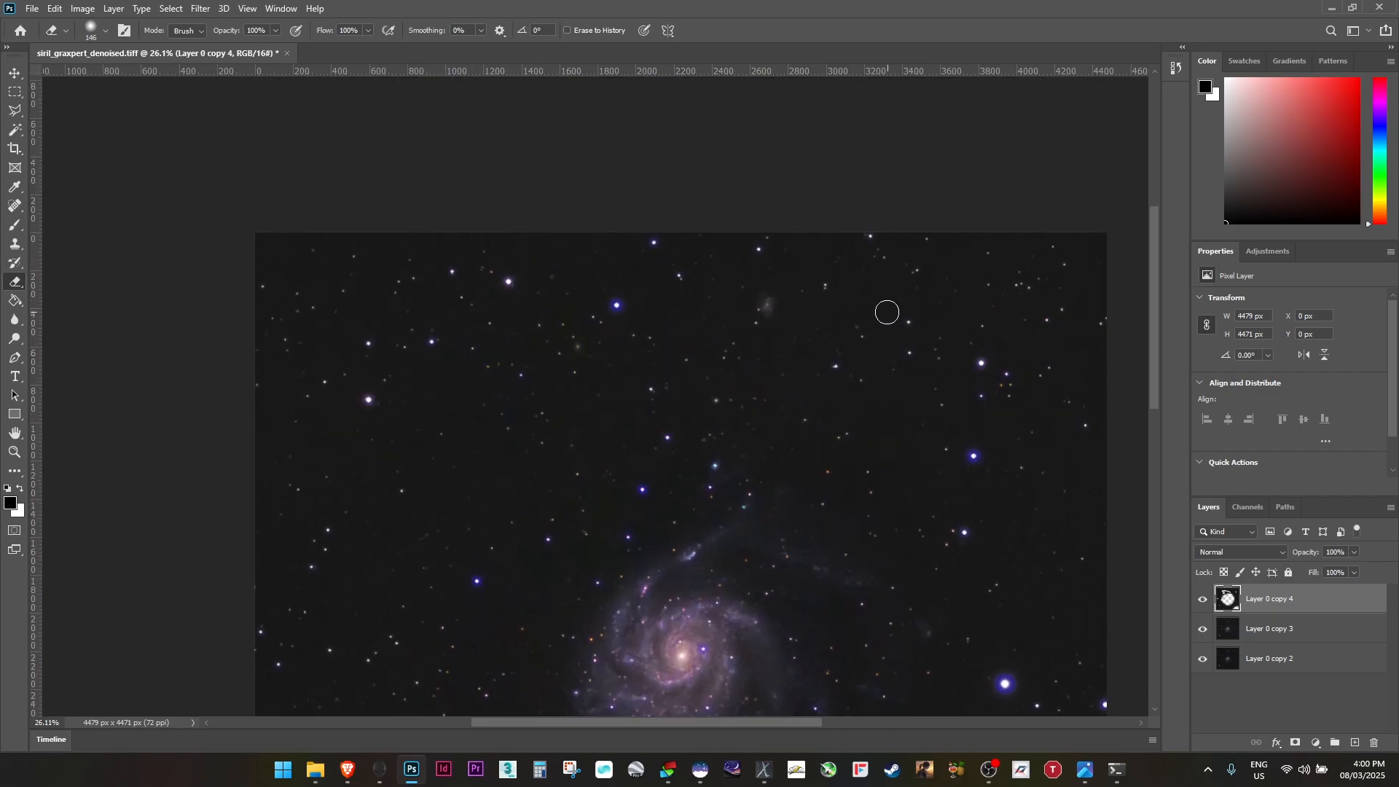
drag(1012, 665, 841, 183)
scroll(144, 536, down, 1)
mouse_move(324, 91)
mouse_down()
mouse_move(491, 279)
mouse_move(367, 445)
mouse_up()
drag(295, 500, 365, 253)
scroll(877, 403, up, 1)
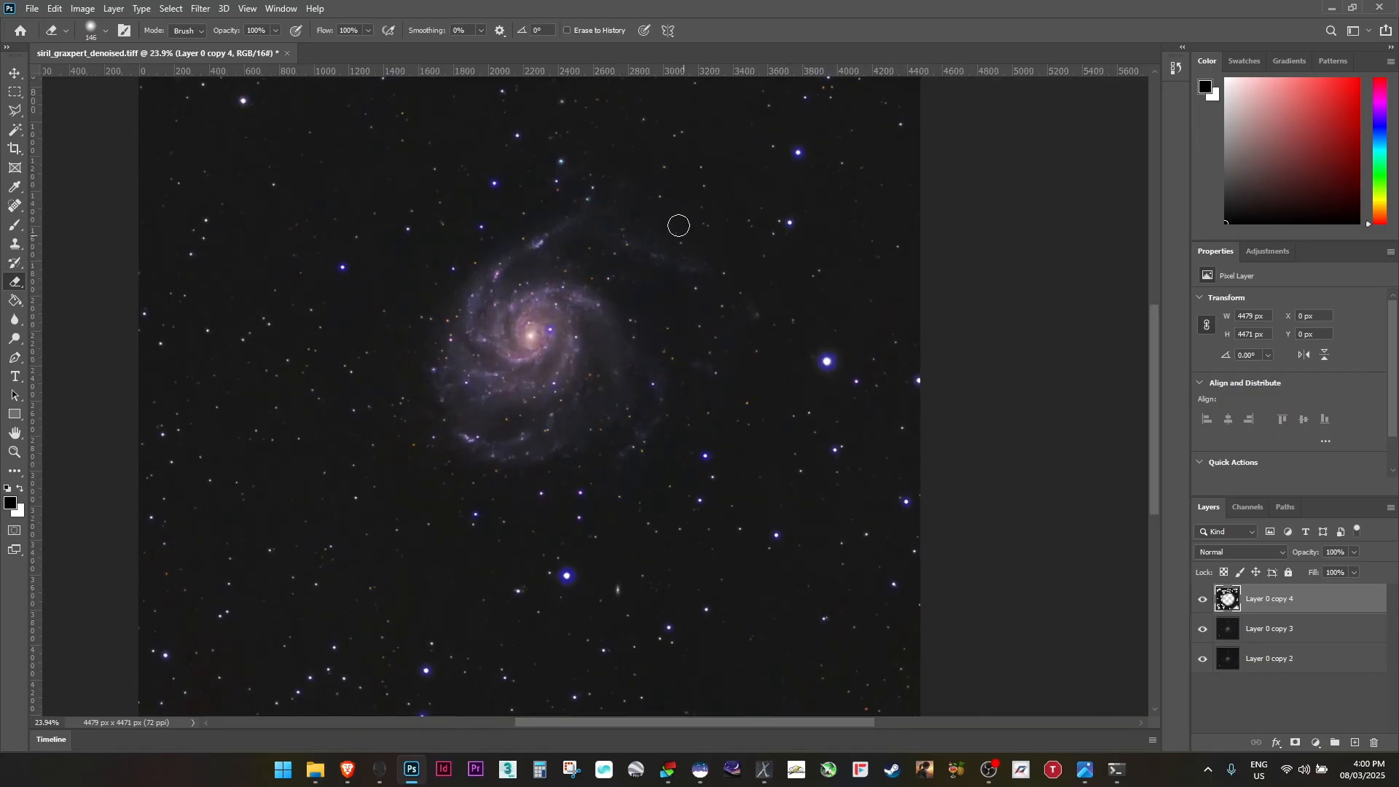
Toggle the middle layer's visibility and zoom out to review the whole image
click(1203, 629)
click(1202, 629)
scroll(638, 407, down, 6)
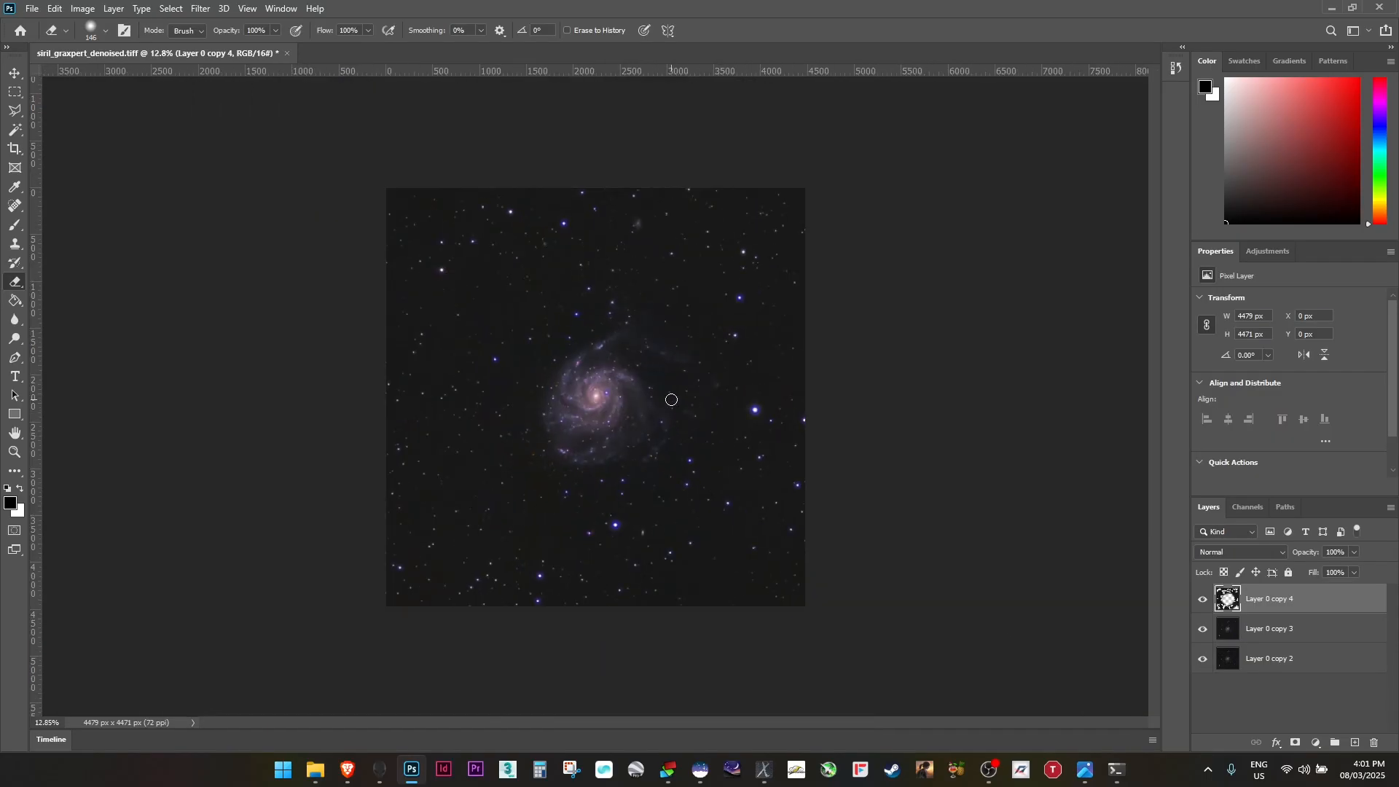
scroll(672, 399, up, 4)
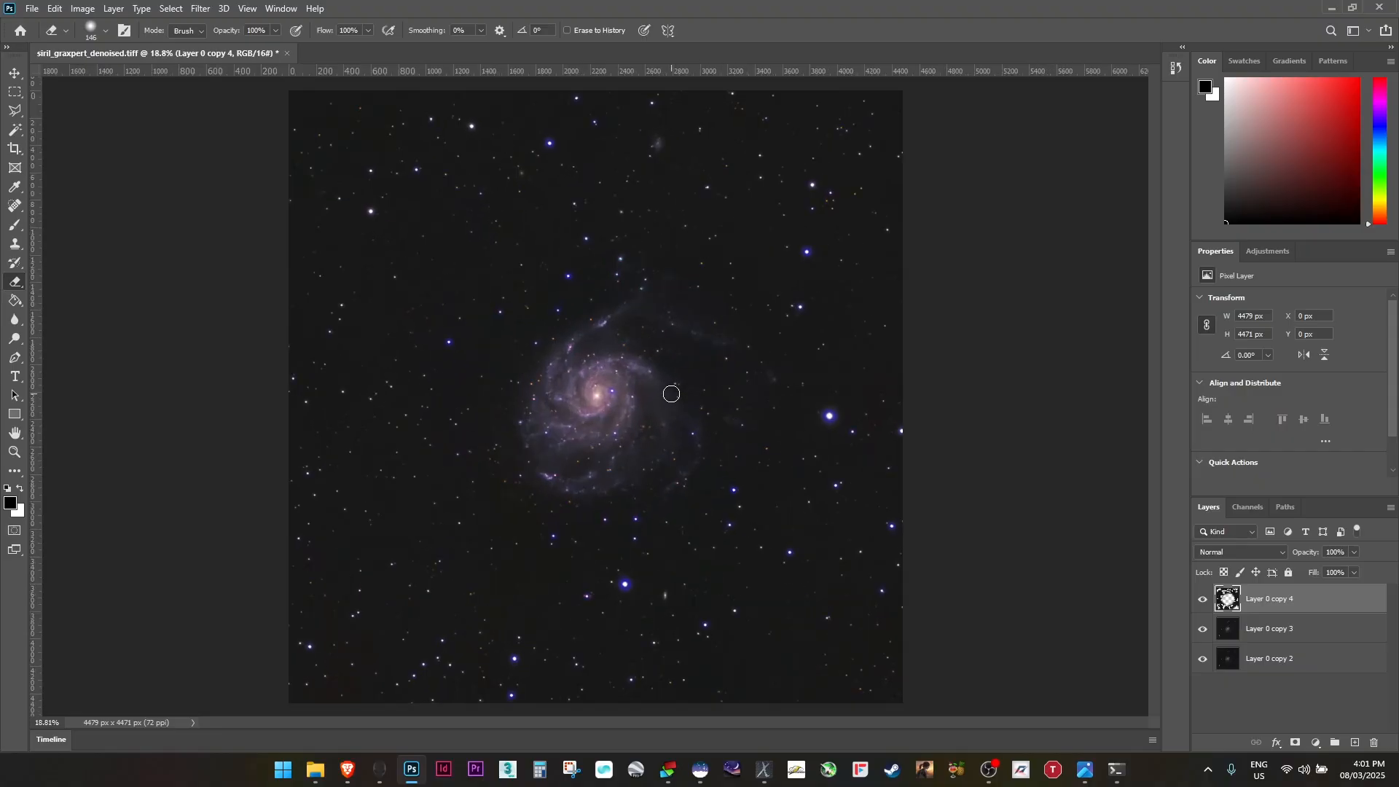
scroll(671, 394, down, 1)
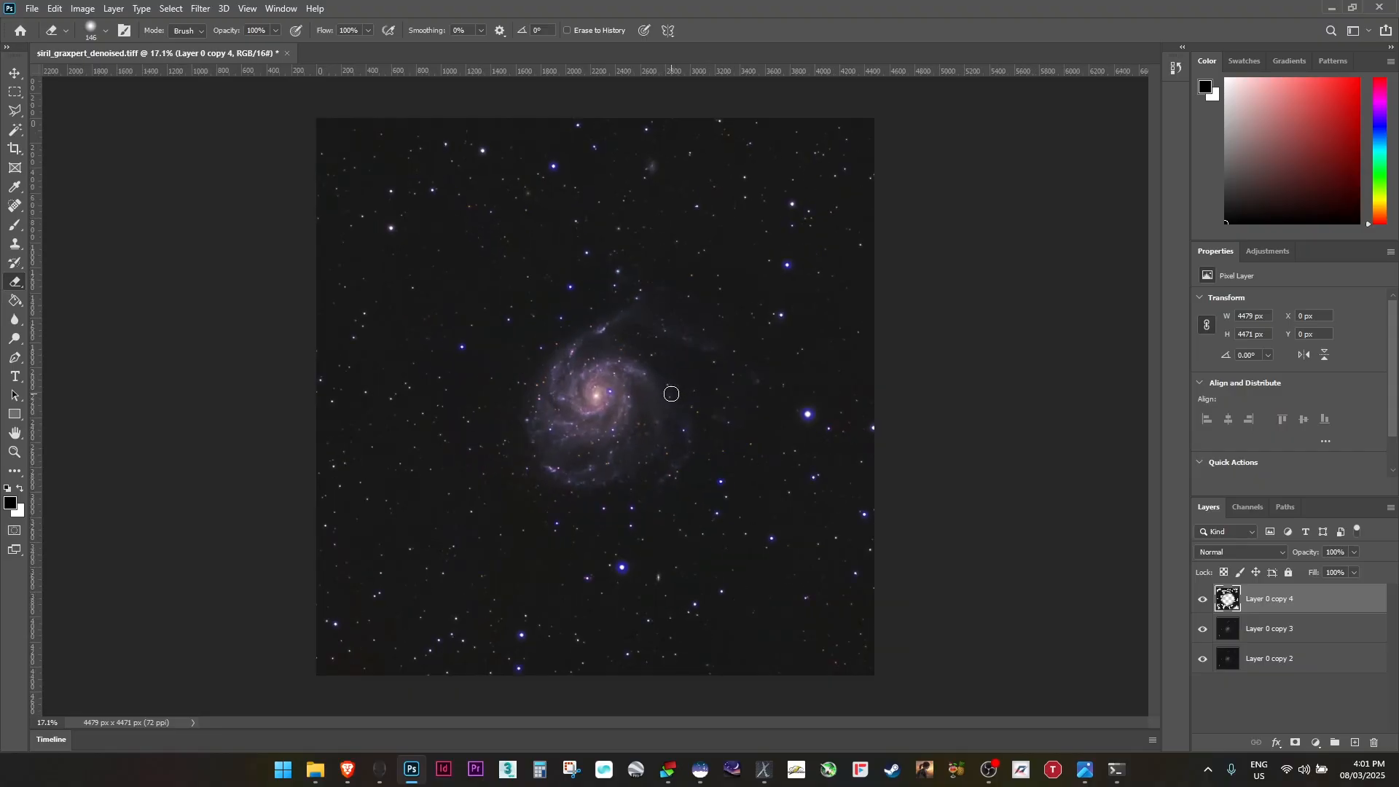